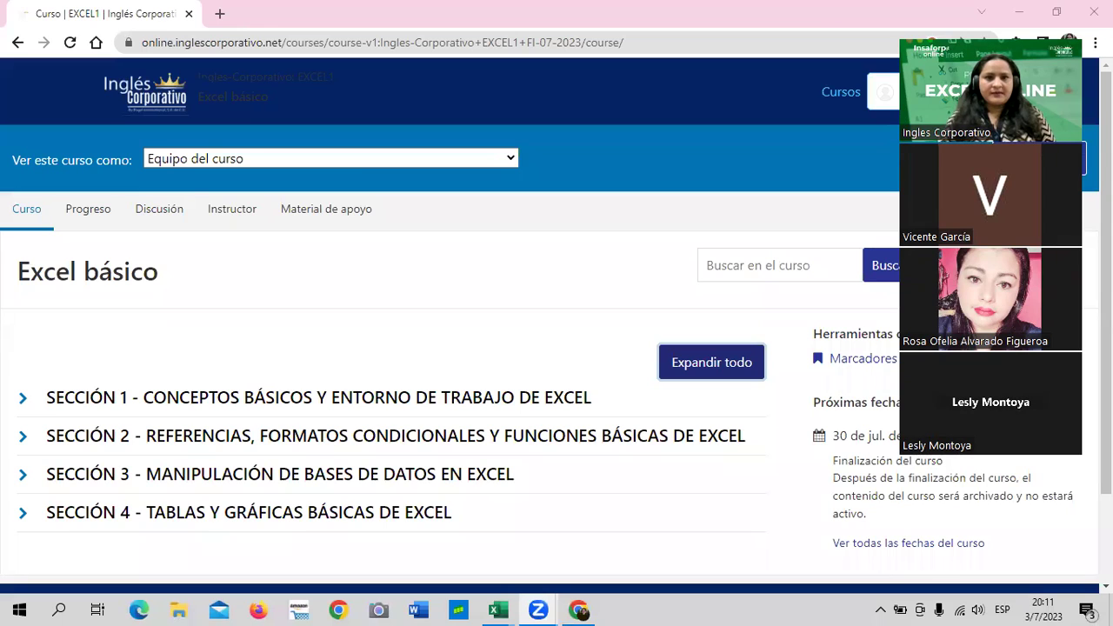
- Expand SECCIÓN 1 of the Excel básico outline to show its CONCEPTOS BÁSICOS subsection
{"action": "left_click", "coordinate": [388, 264]}
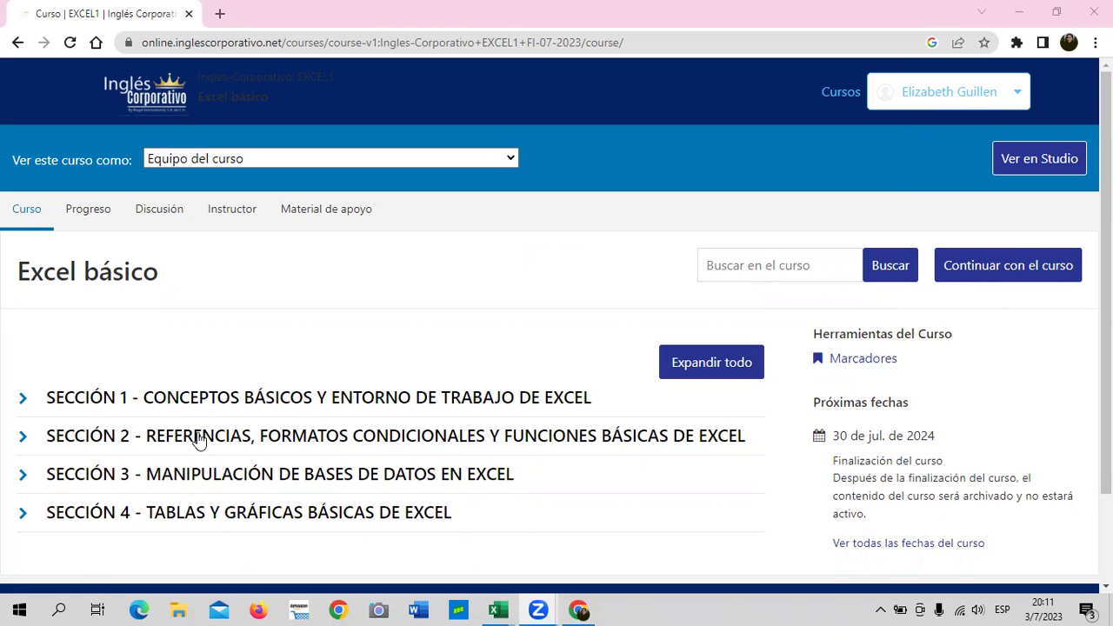
{"action": "scroll", "coordinate": [197, 439], "scroll_direction": "down", "scroll_amount": 2}
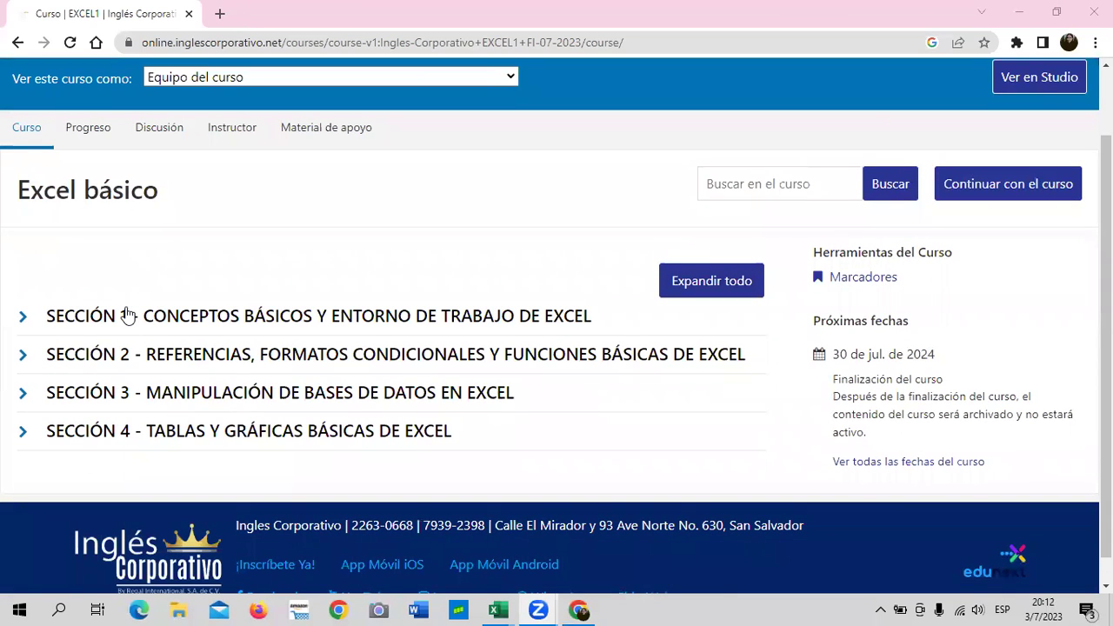
{"action": "left_click", "coordinate": [65, 319]}
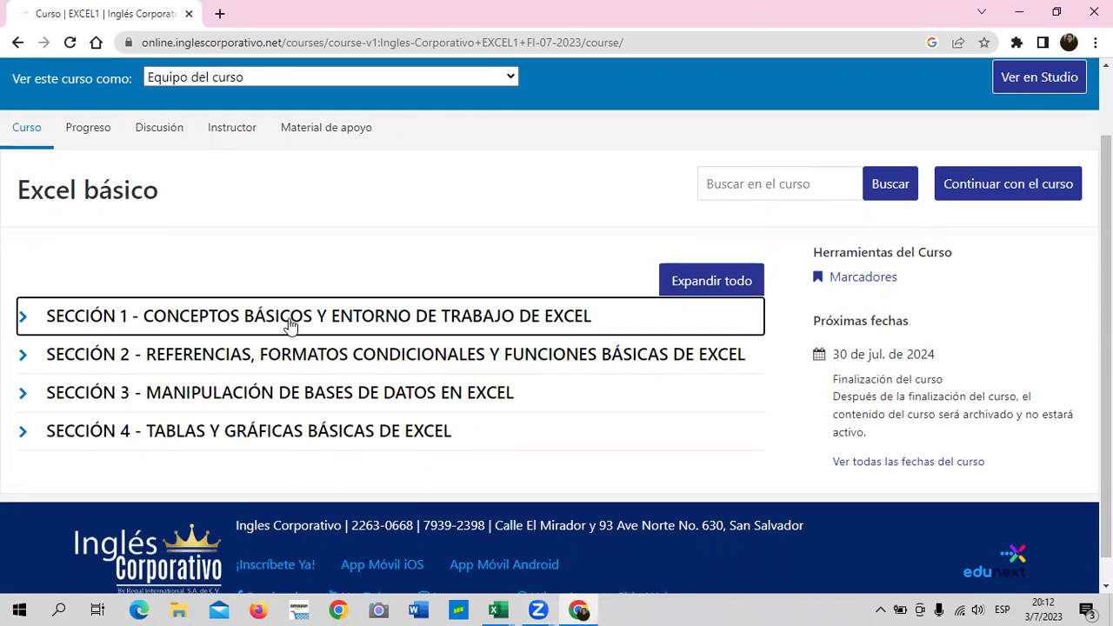
{"action": "left_click", "coordinate": [291, 323]}
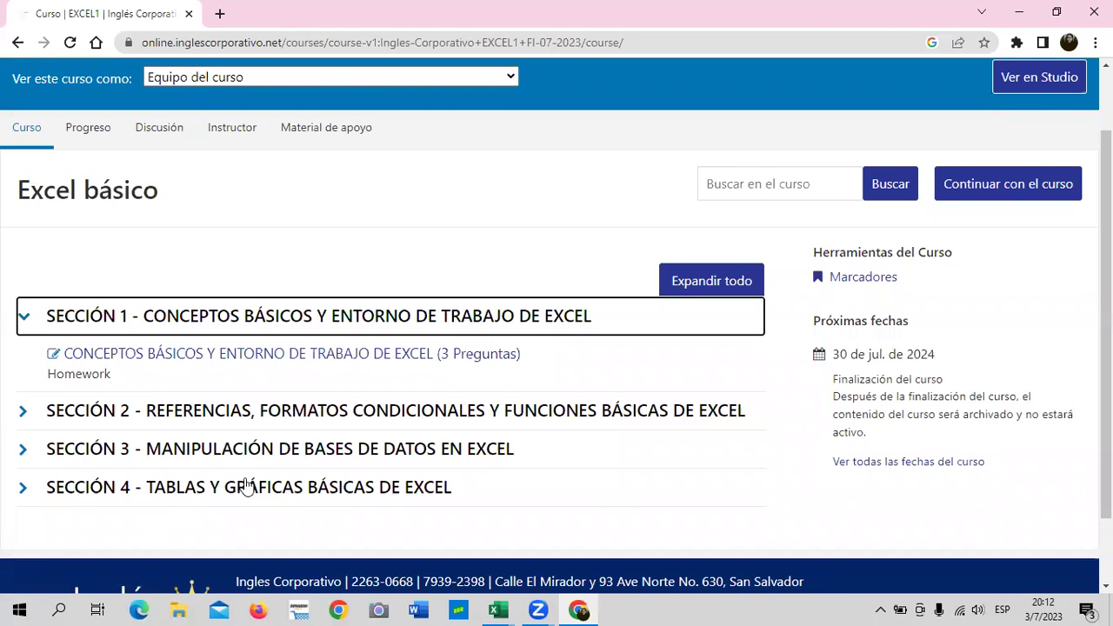
- Open Section 1's CONCEPTOS BÁSICOS lesson and go to unit 1.1 - Objetivo de la lección
{"action": "left_click", "coordinate": [335, 359]}
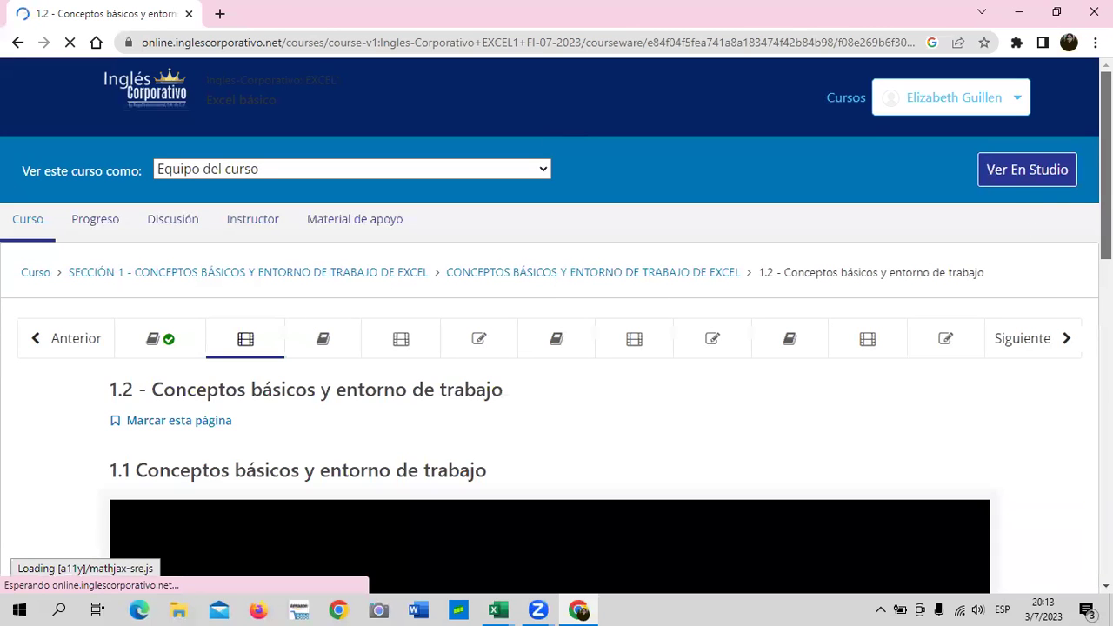
{"action": "scroll", "coordinate": [556, 330], "scroll_direction": "down", "scroll_amount": 1}
{"action": "scroll", "coordinate": [557, 330], "scroll_direction": "down", "scroll_amount": 2}
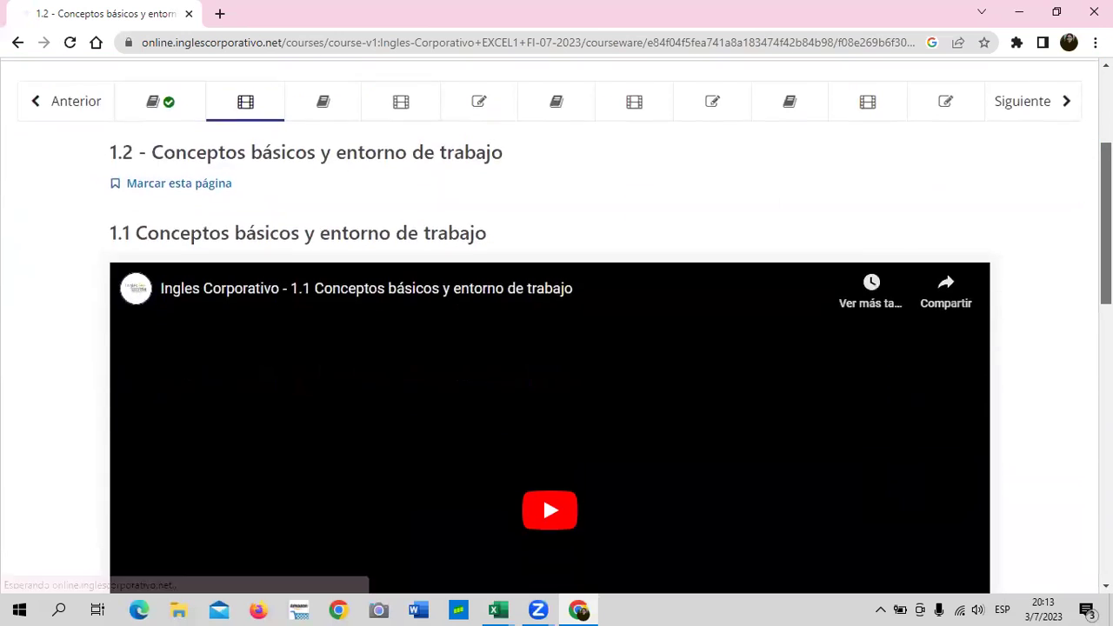
{"action": "scroll", "coordinate": [556, 331], "scroll_direction": "down", "scroll_amount": 4}
{"action": "scroll", "coordinate": [557, 331], "scroll_direction": "up", "scroll_amount": 5}
{"action": "scroll", "coordinate": [8, 449], "scroll_direction": "up", "scroll_amount": 2}
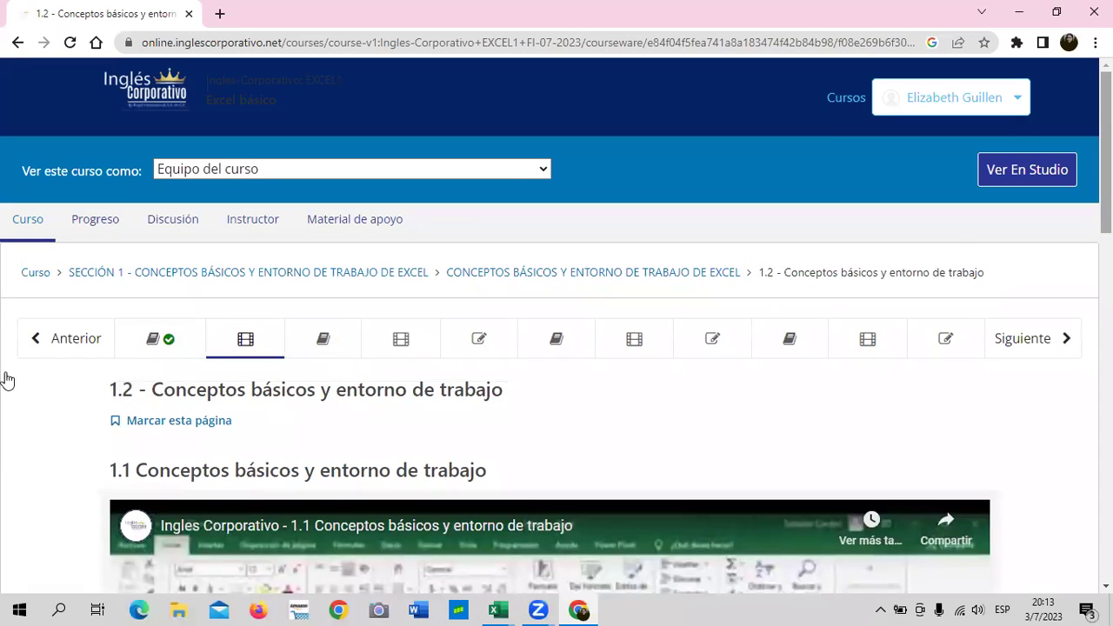
{"action": "left_click", "coordinate": [184, 340]}
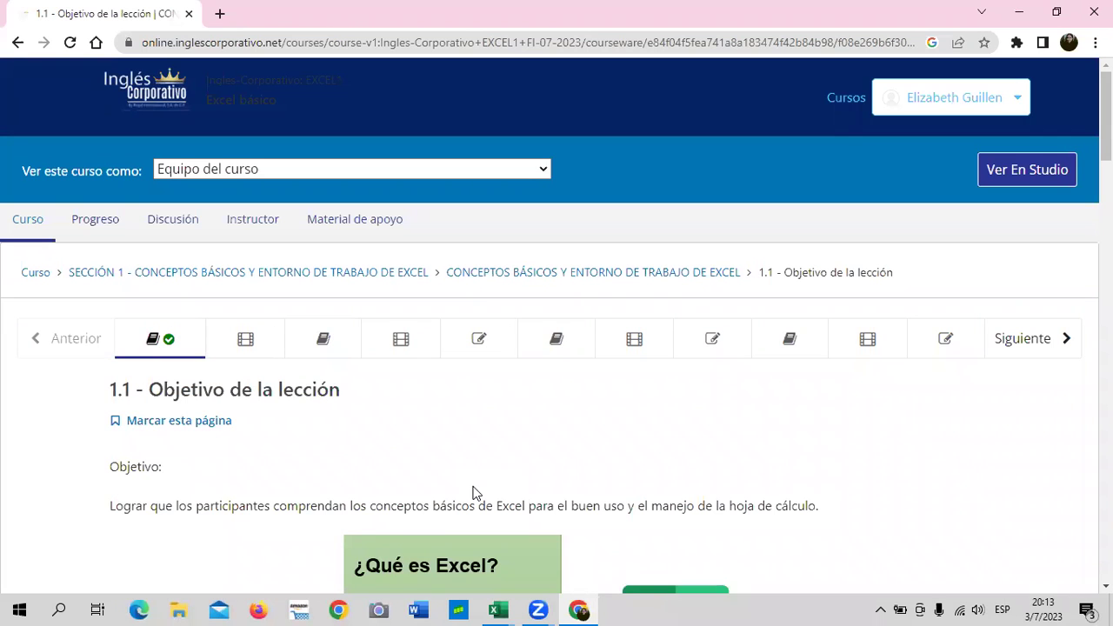
{"action": "scroll", "coordinate": [474, 490], "scroll_direction": "down", "scroll_amount": 2}
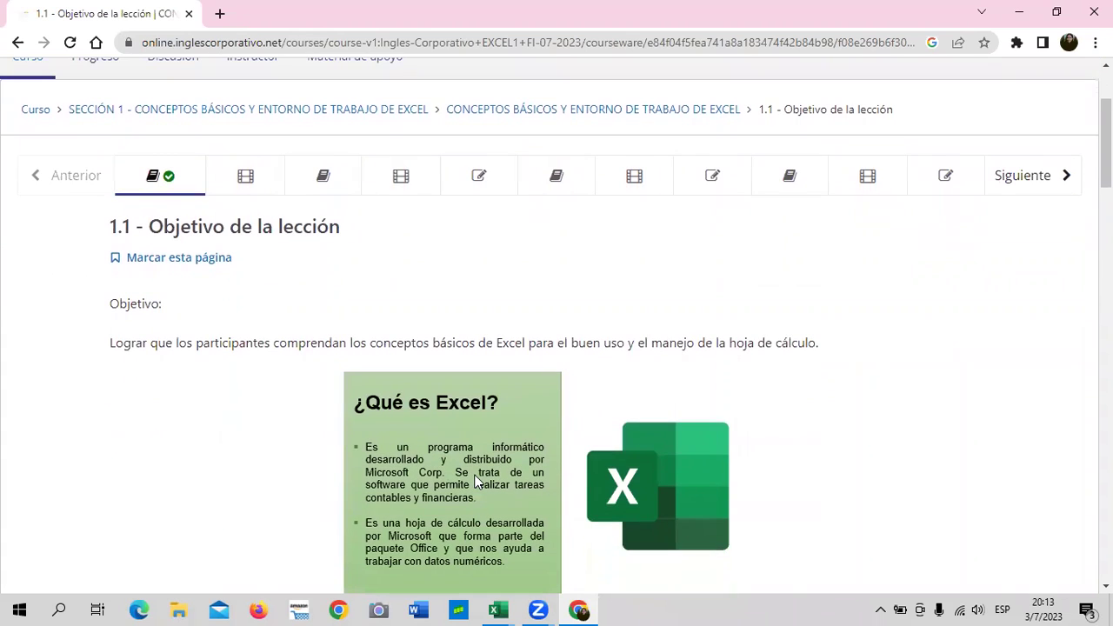
{"action": "scroll", "coordinate": [468, 475], "scroll_direction": "down", "scroll_amount": 1}
{"action": "scroll", "coordinate": [462, 473], "scroll_direction": "down", "scroll_amount": 2}
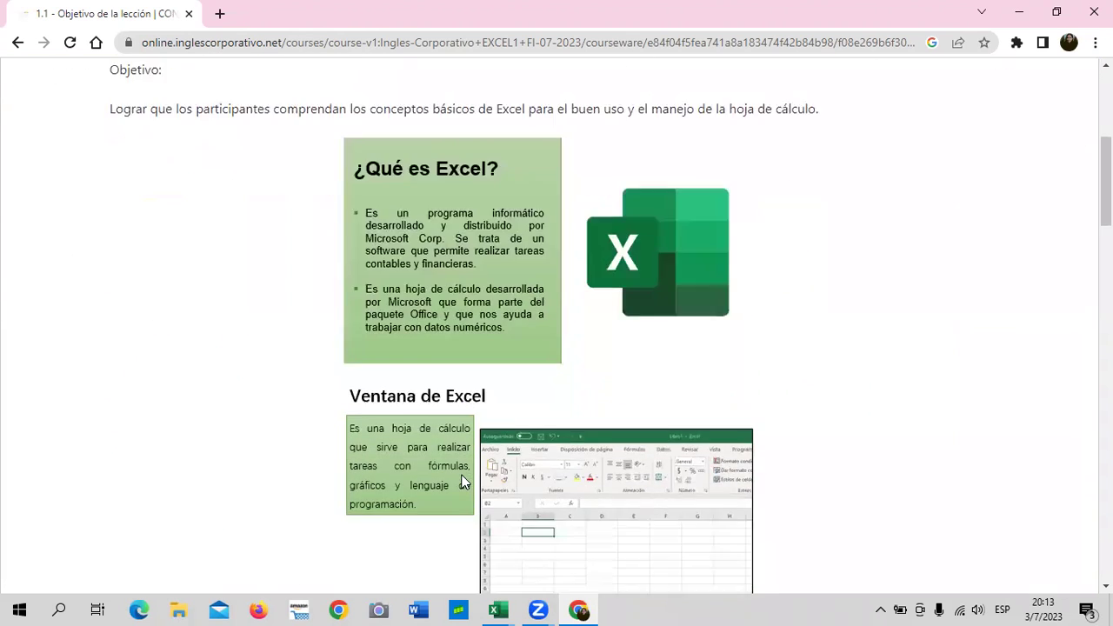
{"action": "scroll", "coordinate": [463, 474], "scroll_direction": "down", "scroll_amount": 2}
{"action": "scroll", "coordinate": [462, 475], "scroll_direction": "down", "scroll_amount": 1}
{"action": "scroll", "coordinate": [462, 476], "scroll_direction": "down", "scroll_amount": 4}
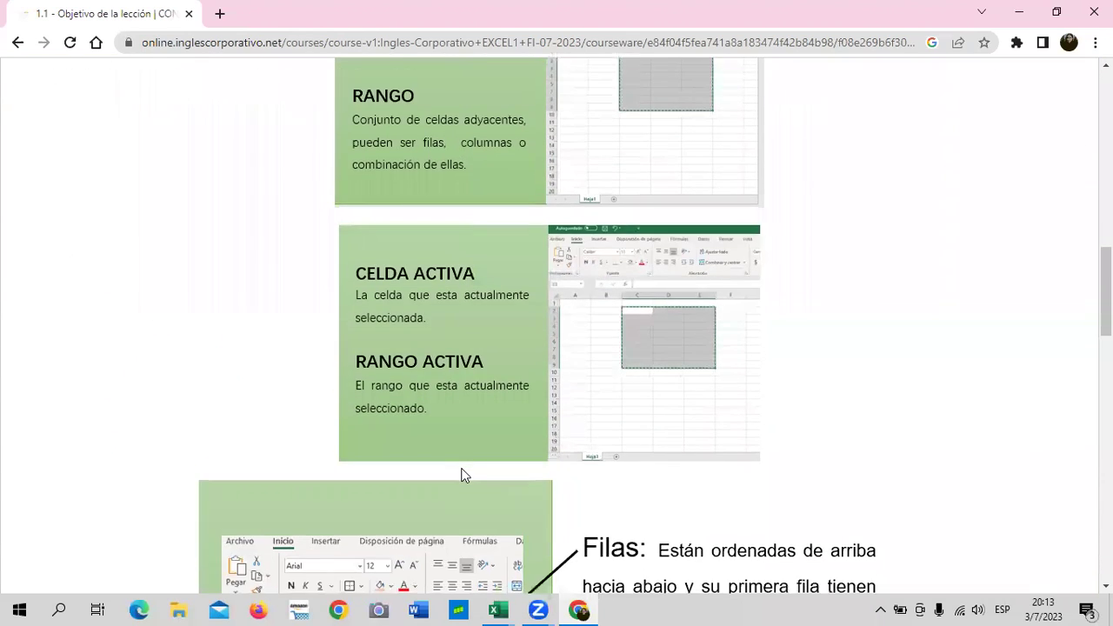
{"action": "scroll", "coordinate": [461, 475], "scroll_direction": "down", "scroll_amount": 4}
{"action": "scroll", "coordinate": [462, 474], "scroll_direction": "up", "scroll_amount": 3}
{"action": "scroll", "coordinate": [460, 473], "scroll_direction": "up", "scroll_amount": 6}
{"action": "scroll", "coordinate": [461, 470], "scroll_direction": "up", "scroll_amount": 4}
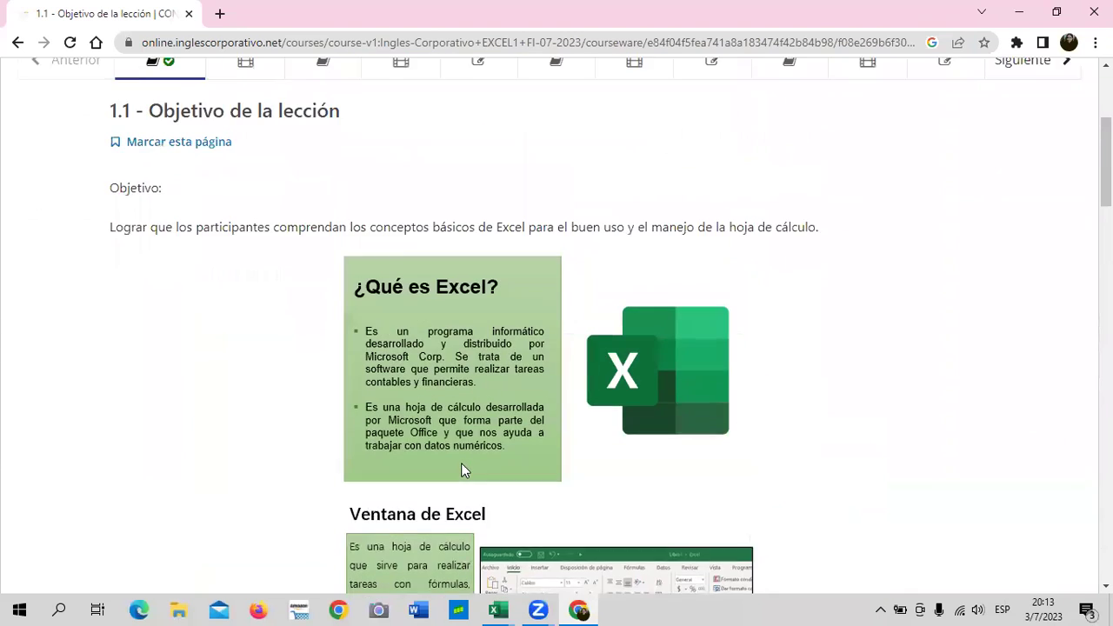
{"action": "scroll", "coordinate": [461, 470], "scroll_direction": "up", "scroll_amount": 3}
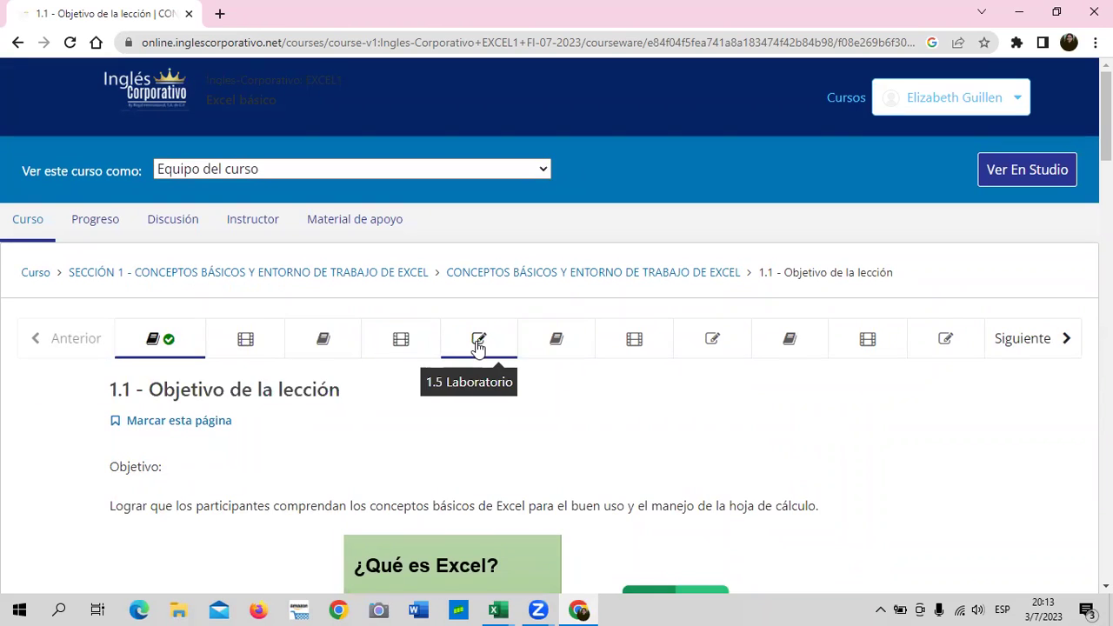
{"action": "left_click", "coordinate": [450, 345]}
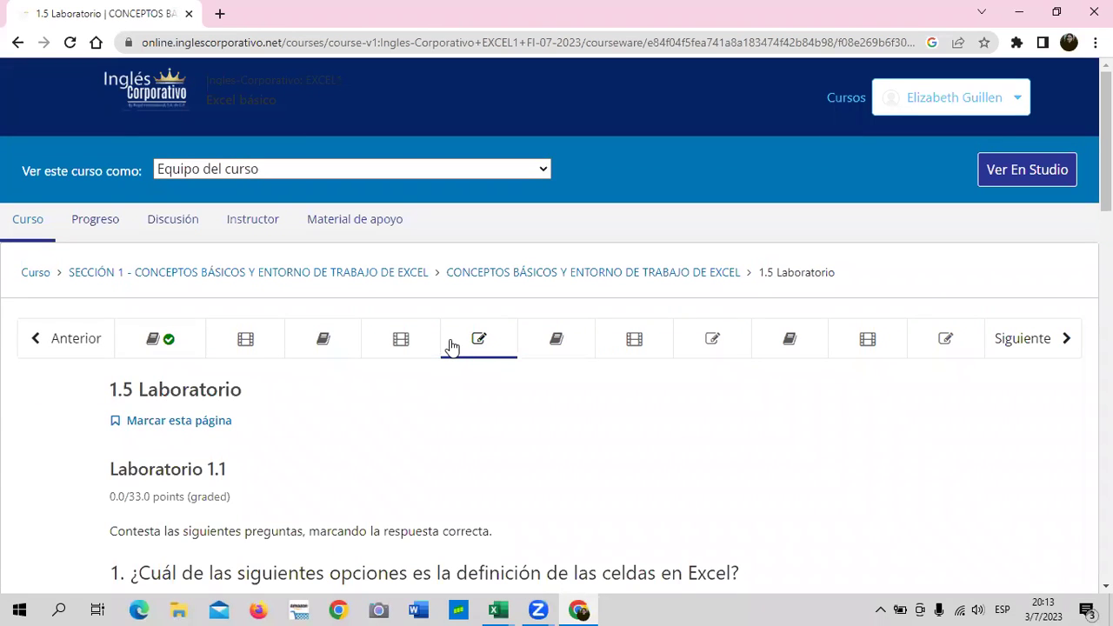
{"action": "scroll", "coordinate": [450, 383], "scroll_direction": "down", "scroll_amount": 3}
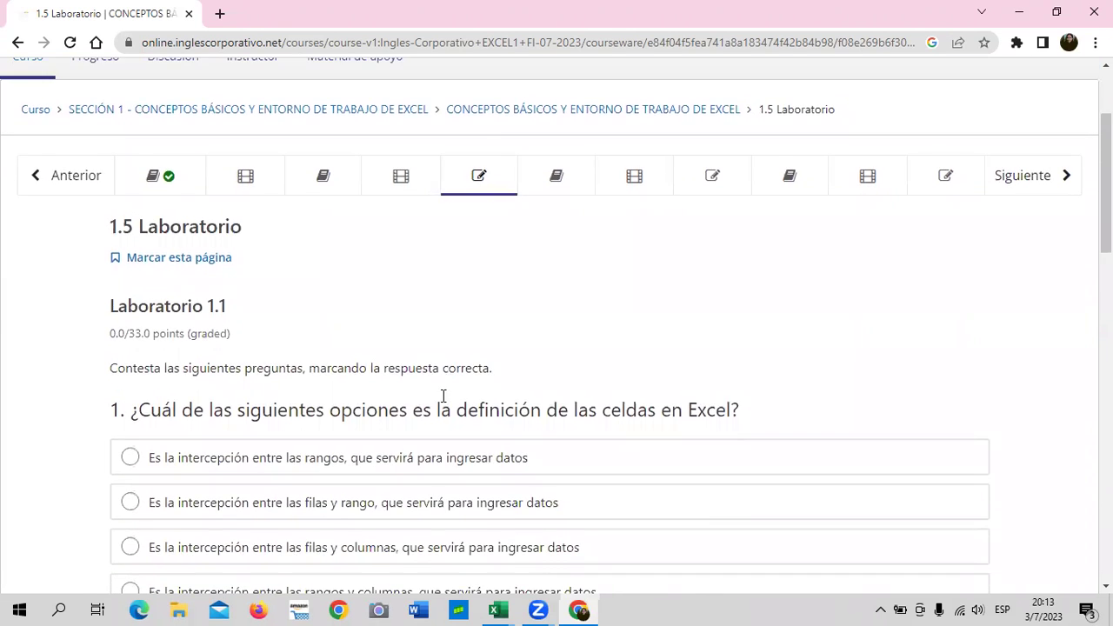
{"action": "scroll", "coordinate": [441, 400], "scroll_direction": "down", "scroll_amount": 1}
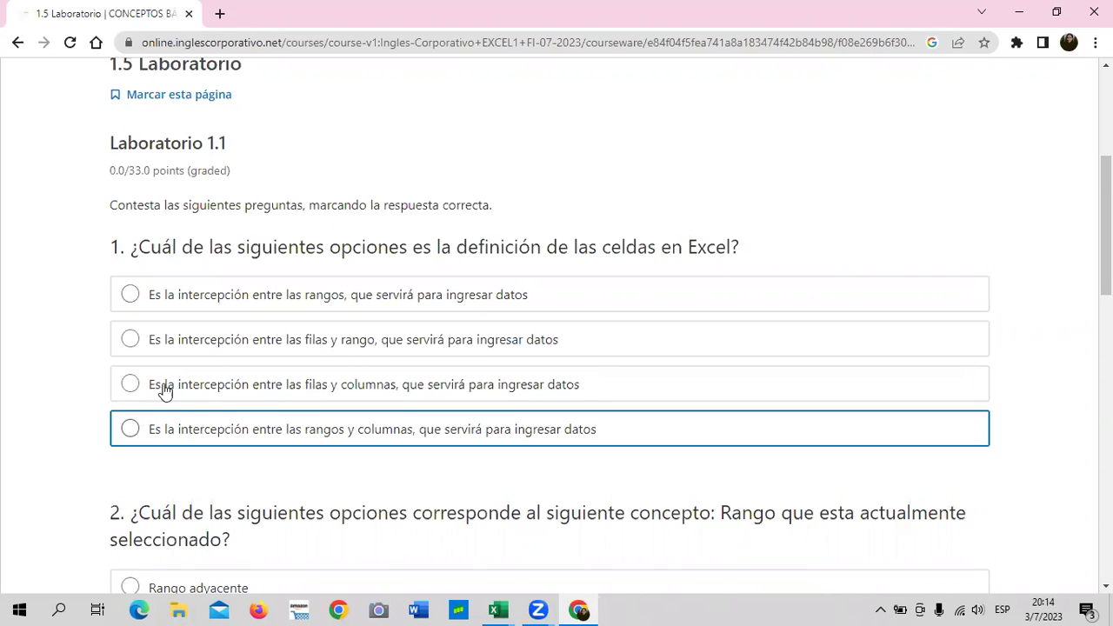
{"action": "scroll", "coordinate": [434, 265], "scroll_direction": "up", "scroll_amount": 4}
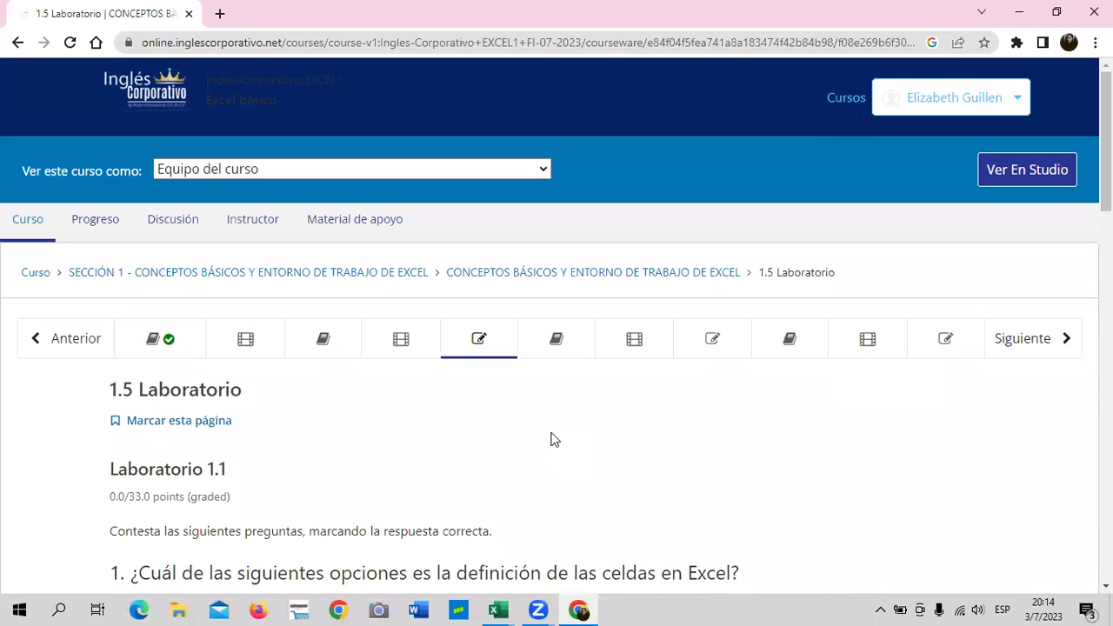
{"action": "scroll", "coordinate": [555, 439], "scroll_direction": "down", "scroll_amount": 2}
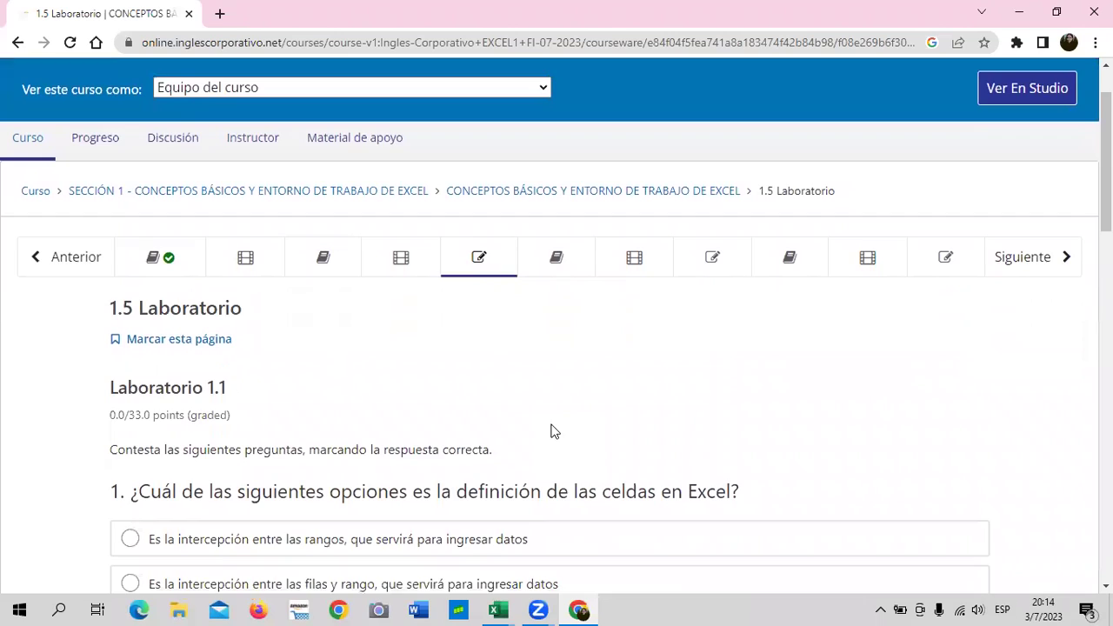
{"action": "scroll", "coordinate": [550, 429], "scroll_direction": "down", "scroll_amount": 4}
{"action": "scroll", "coordinate": [549, 429], "scroll_direction": "down", "scroll_amount": 5}
{"action": "scroll", "coordinate": [550, 429], "scroll_direction": "down", "scroll_amount": 5}
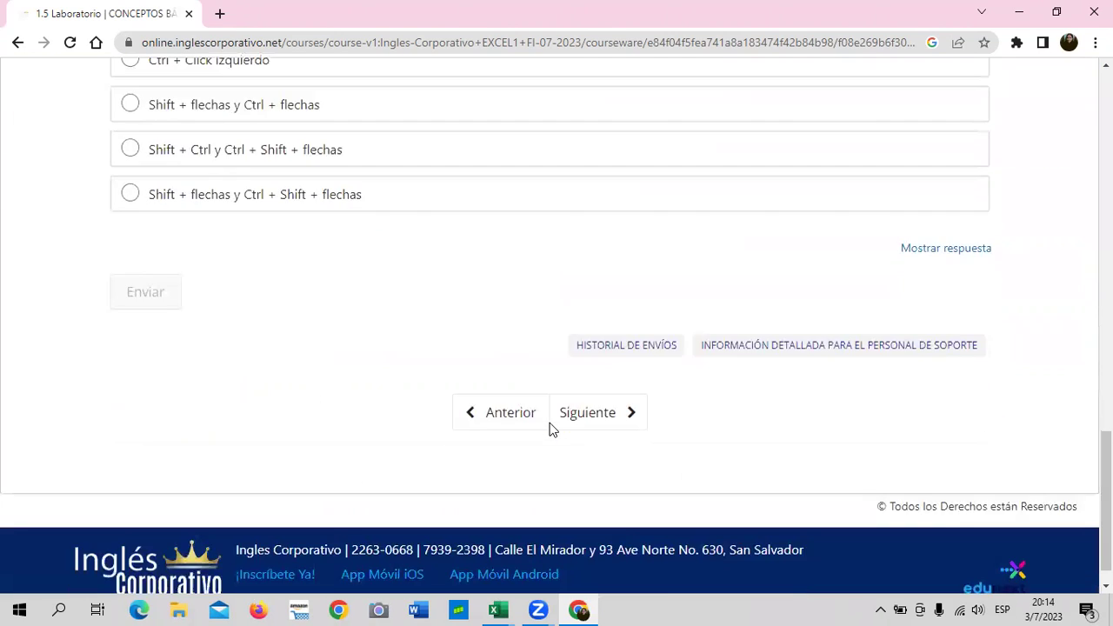
{"action": "scroll", "coordinate": [549, 428], "scroll_direction": "up", "scroll_amount": 5}
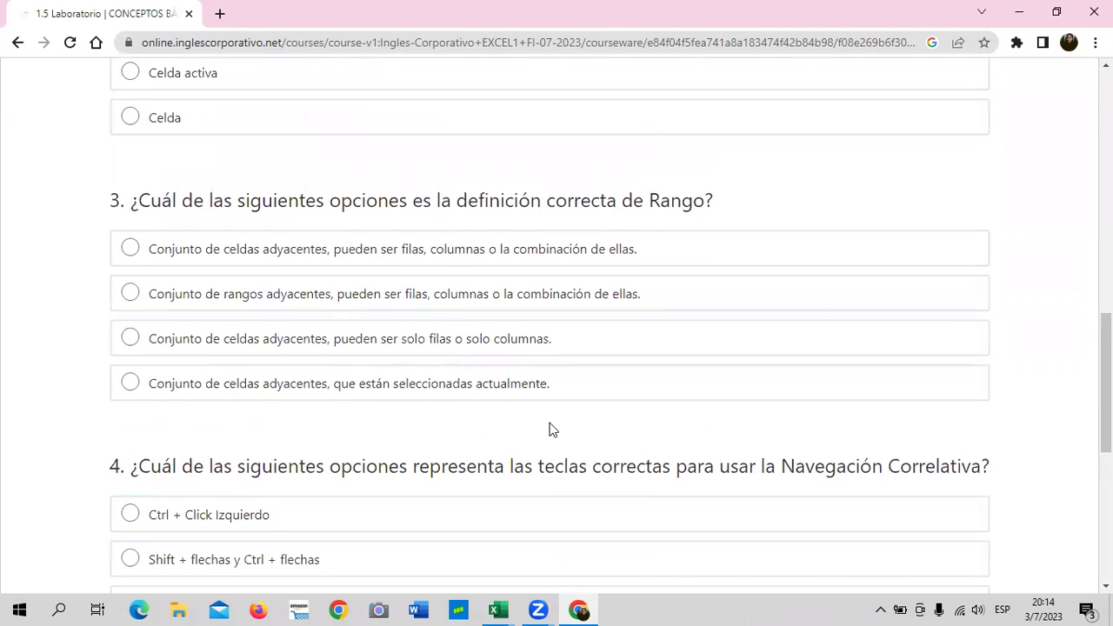
{"action": "scroll", "coordinate": [550, 428], "scroll_direction": "up", "scroll_amount": 3}
{"action": "scroll", "coordinate": [548, 428], "scroll_direction": "down", "scroll_amount": 3}
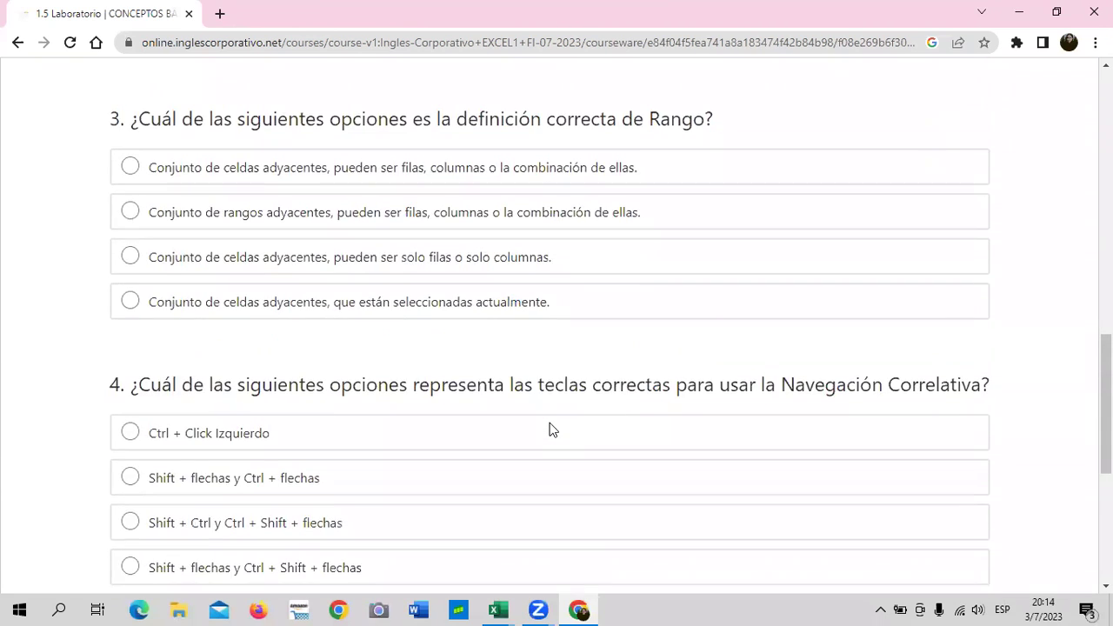
{"action": "scroll", "coordinate": [539, 426], "scroll_direction": "down", "scroll_amount": 3}
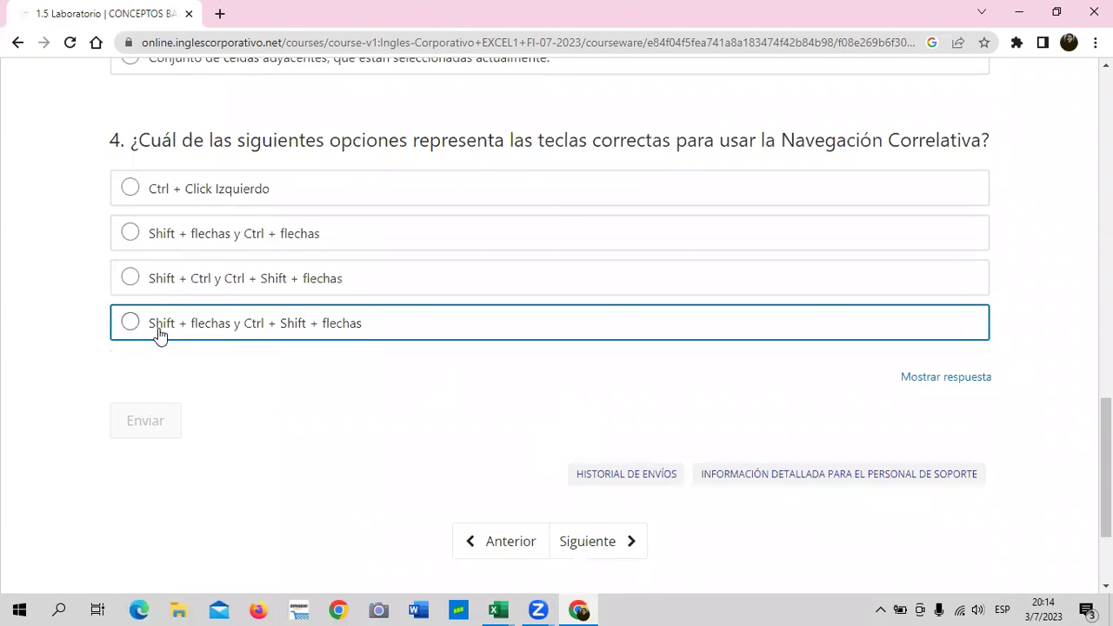
{"action": "scroll", "coordinate": [295, 356], "scroll_direction": "up", "scroll_amount": 2}
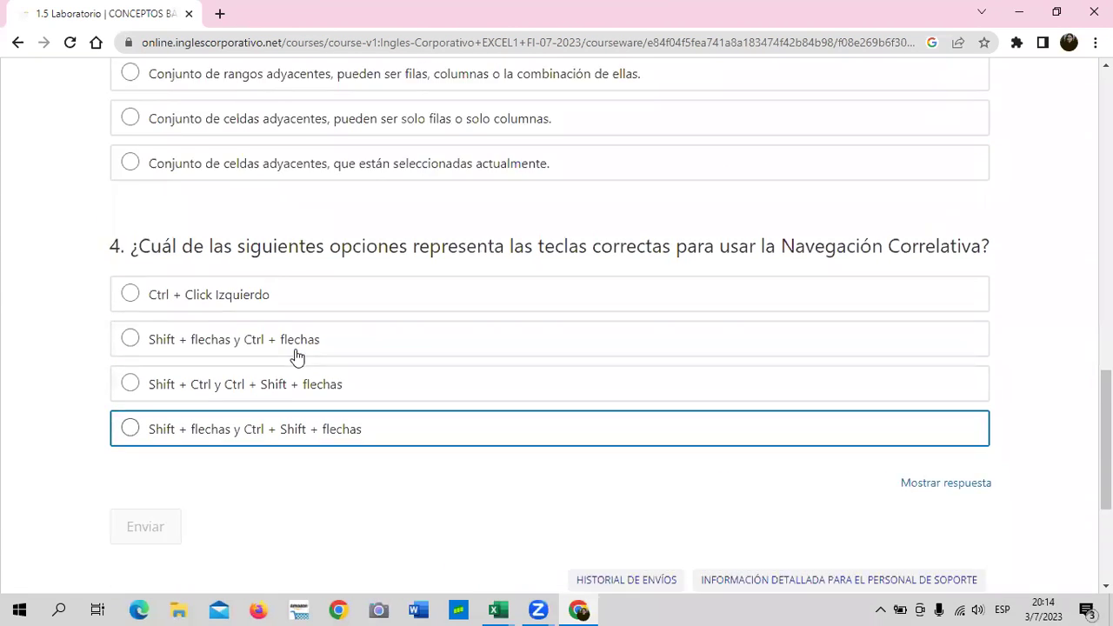
{"action": "scroll", "coordinate": [296, 356], "scroll_direction": "up", "scroll_amount": 2}
{"action": "scroll", "coordinate": [296, 355], "scroll_direction": "down", "scroll_amount": 1}
{"action": "scroll", "coordinate": [296, 355], "scroll_direction": "down", "scroll_amount": 1}
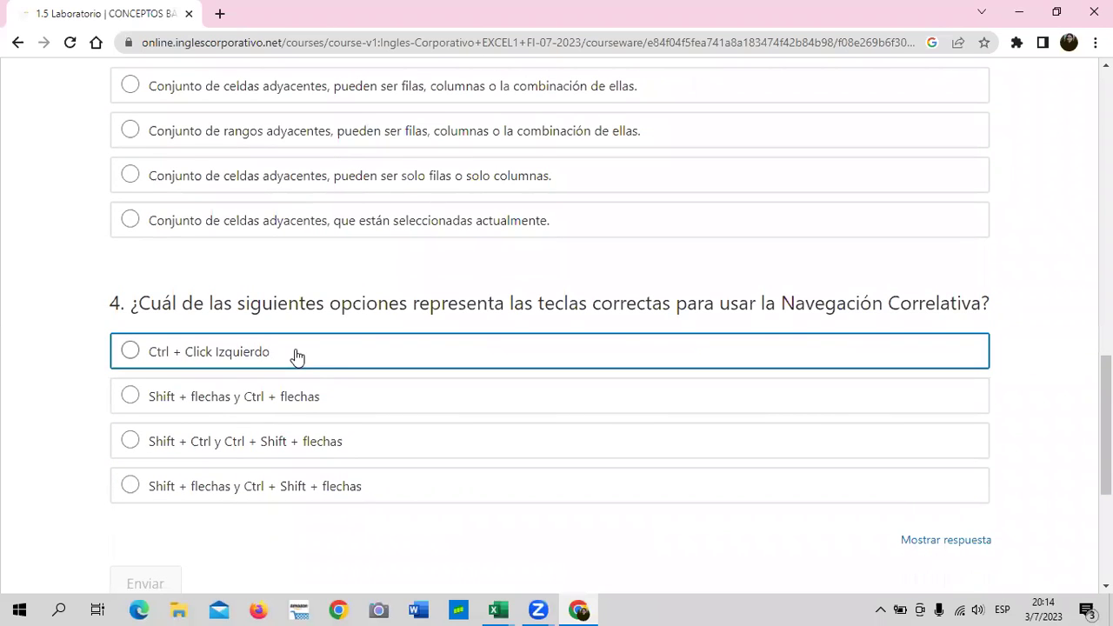
{"action": "scroll", "coordinate": [129, 389], "scroll_direction": "down", "scroll_amount": 1}
{"action": "scroll", "coordinate": [139, 417], "scroll_direction": "down", "scroll_amount": 2}
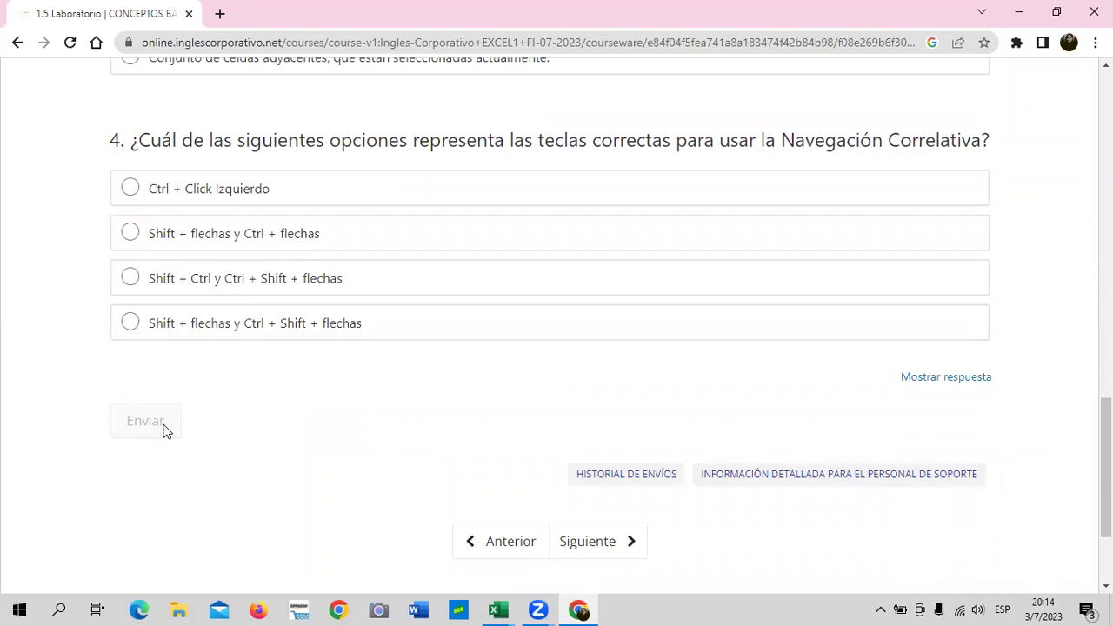
{"action": "scroll", "coordinate": [350, 441], "scroll_direction": "up", "scroll_amount": 2}
{"action": "scroll", "coordinate": [350, 442], "scroll_direction": "up", "scroll_amount": 2}
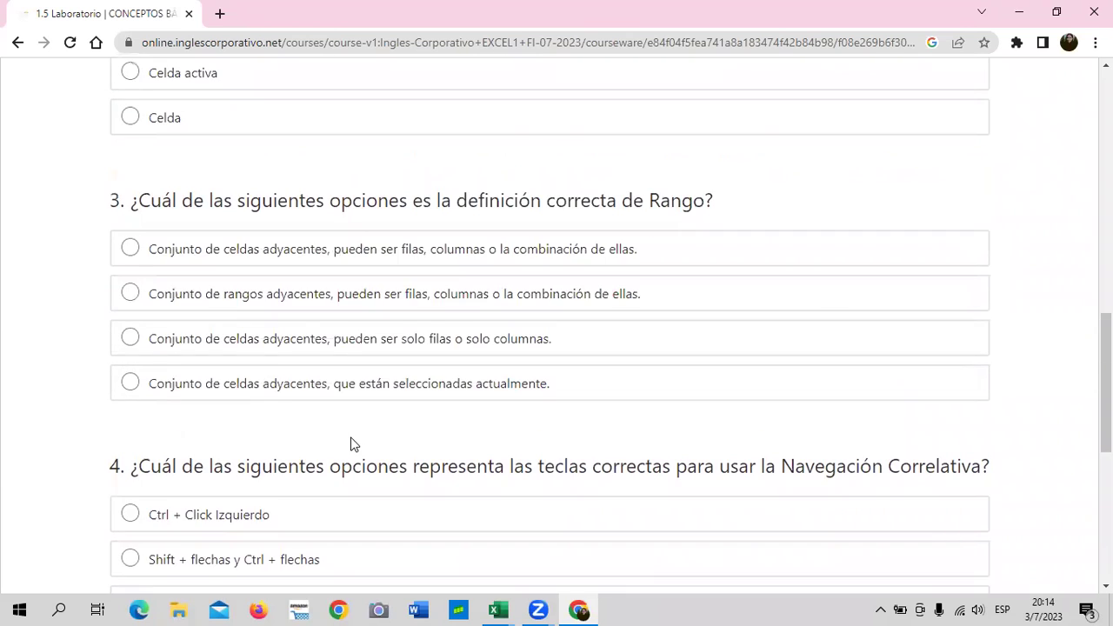
{"action": "scroll", "coordinate": [352, 444], "scroll_direction": "up", "scroll_amount": 1}
{"action": "scroll", "coordinate": [352, 443], "scroll_direction": "up", "scroll_amount": 1}
{"action": "scroll", "coordinate": [353, 443], "scroll_direction": "up", "scroll_amount": 1}
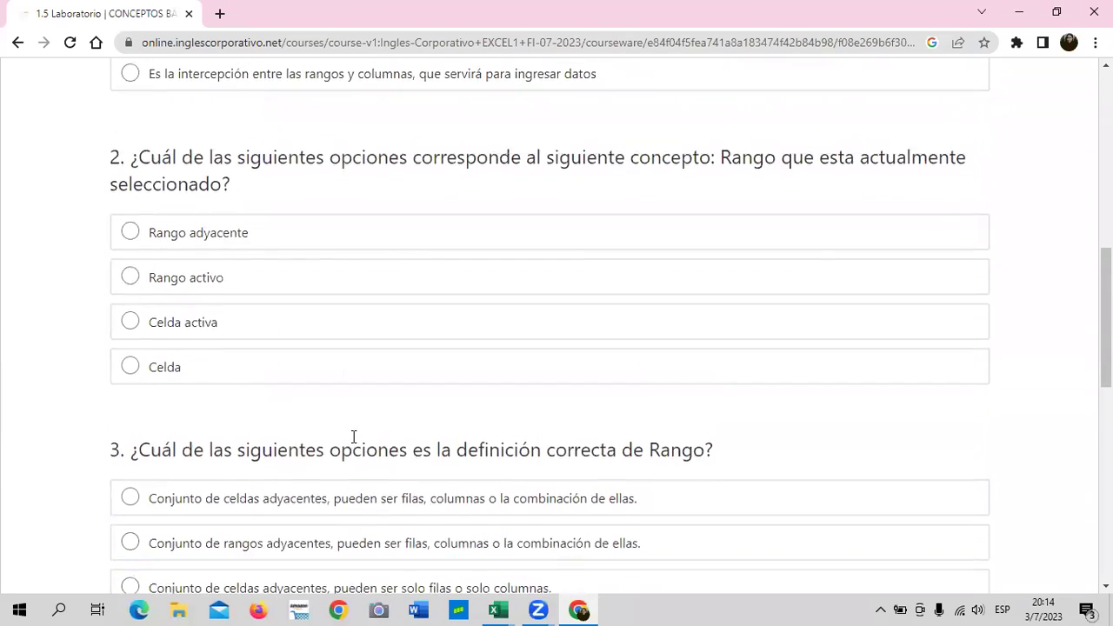
{"action": "scroll", "coordinate": [353, 444], "scroll_direction": "up", "scroll_amount": 2}
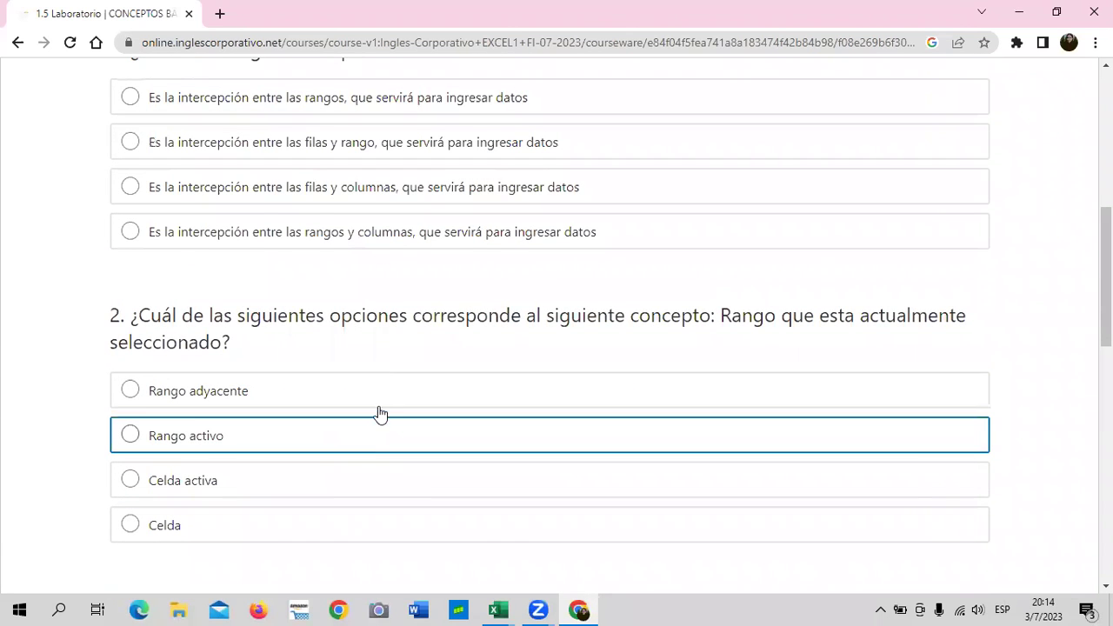
{"action": "scroll", "coordinate": [383, 413], "scroll_direction": "up", "scroll_amount": 2}
{"action": "scroll", "coordinate": [385, 409], "scroll_direction": "up", "scroll_amount": 2}
{"action": "scroll", "coordinate": [387, 409], "scroll_direction": "up", "scroll_amount": 1}
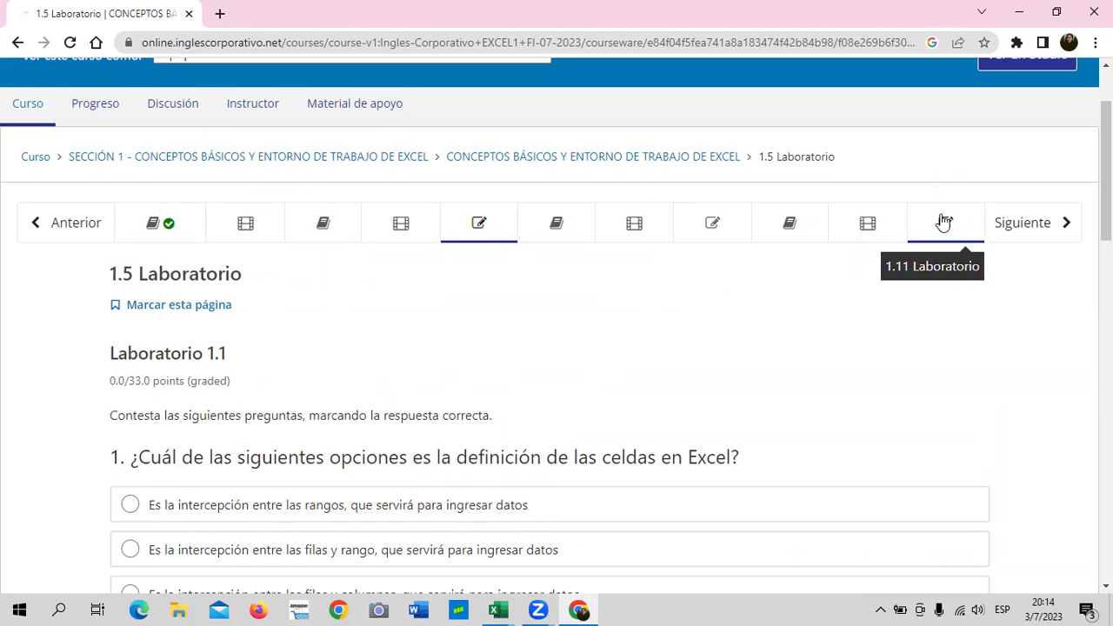
- Go to unit 1.1 - Objetivo de la lección and skim its page
{"action": "left_click", "coordinate": [189, 222]}
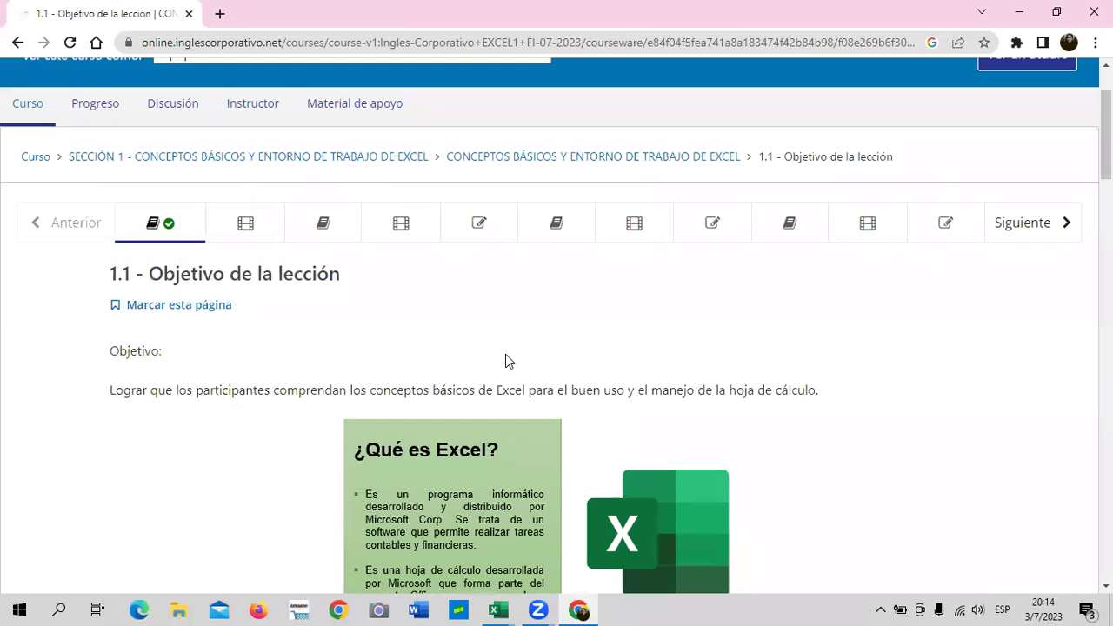
{"action": "scroll", "coordinate": [506, 354], "scroll_direction": "down", "scroll_amount": 1}
{"action": "scroll", "coordinate": [505, 363], "scroll_direction": "down", "scroll_amount": 10}
{"action": "scroll", "coordinate": [495, 375], "scroll_direction": "down", "scroll_amount": 3}
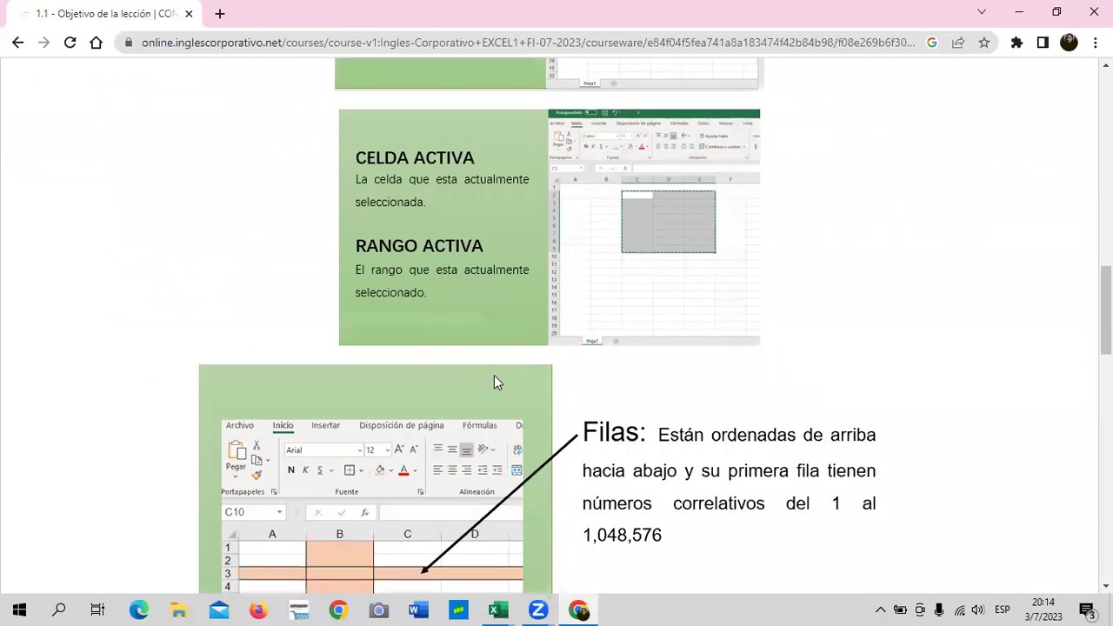
{"action": "scroll", "coordinate": [489, 374], "scroll_direction": "up", "scroll_amount": 5}
{"action": "scroll", "coordinate": [479, 381], "scroll_direction": "up", "scroll_amount": 10}
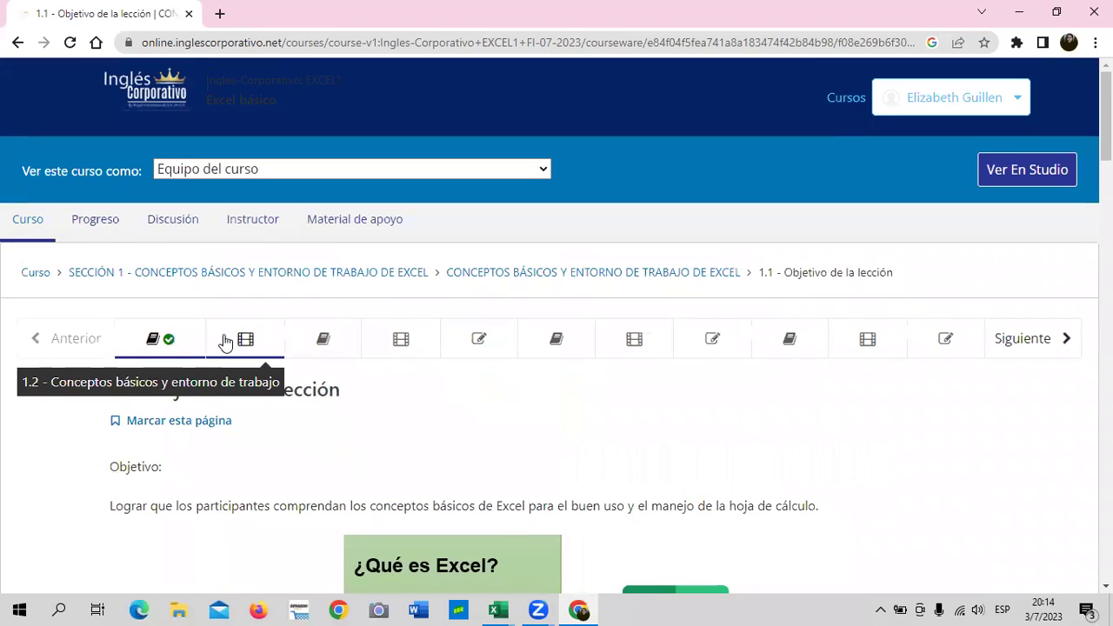
- Open unit 1.2 - Conceptos básicos y entorno de trabajo and review its video and template link
{"action": "left_click", "coordinate": [267, 339]}
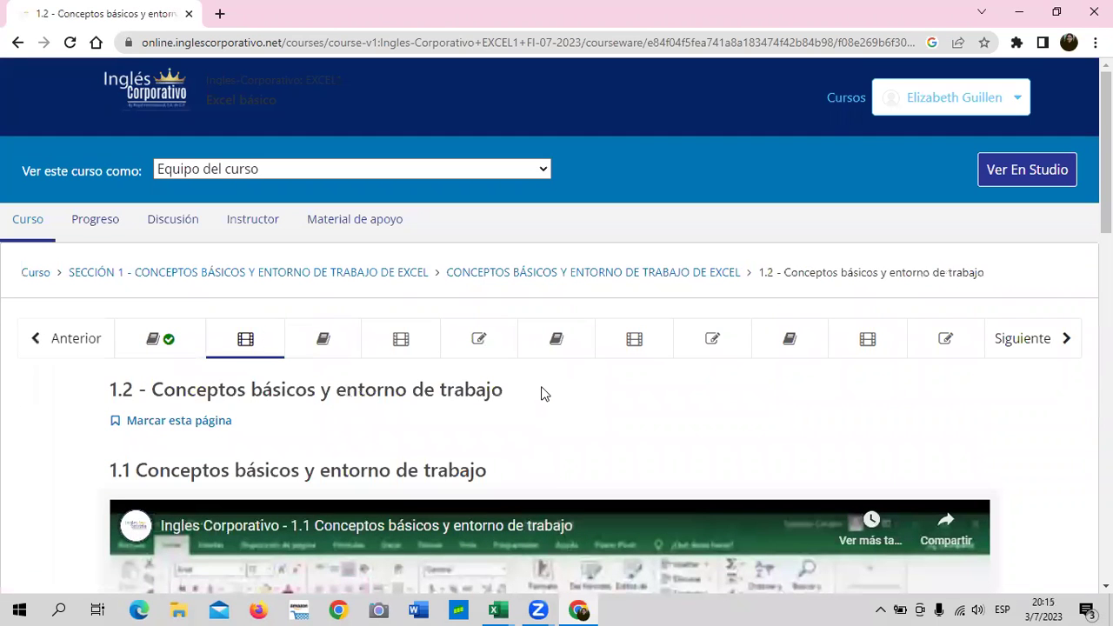
{"action": "scroll", "coordinate": [541, 391], "scroll_direction": "down", "scroll_amount": 3}
{"action": "scroll", "coordinate": [541, 393], "scroll_direction": "down", "scroll_amount": 2}
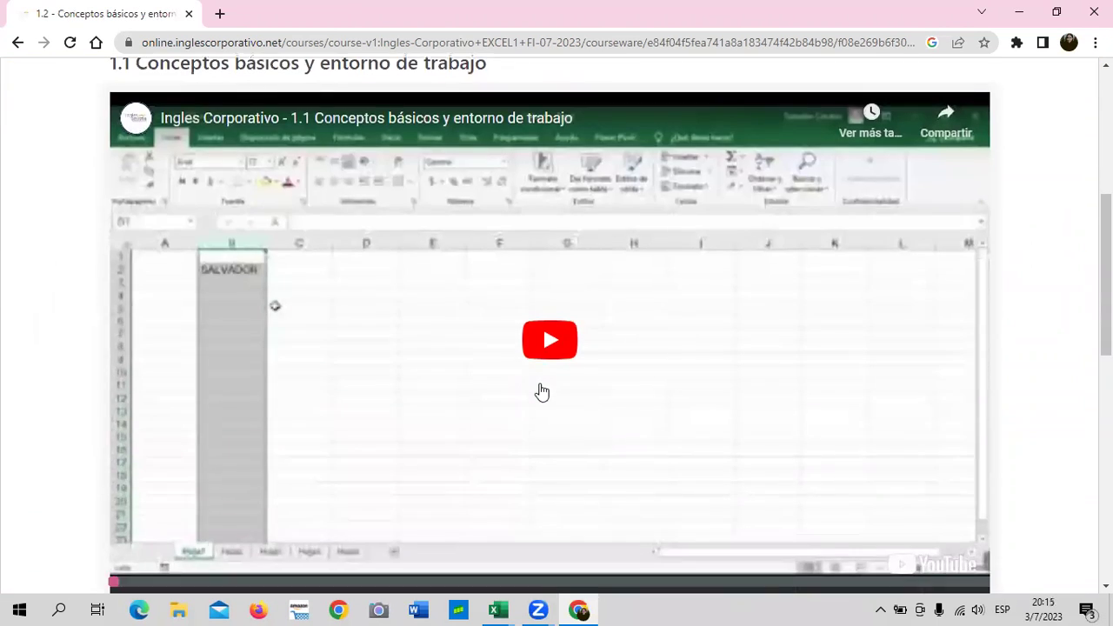
{"action": "scroll", "coordinate": [542, 393], "scroll_direction": "down", "scroll_amount": 3}
{"action": "scroll", "coordinate": [542, 393], "scroll_direction": "down", "scroll_amount": 2}
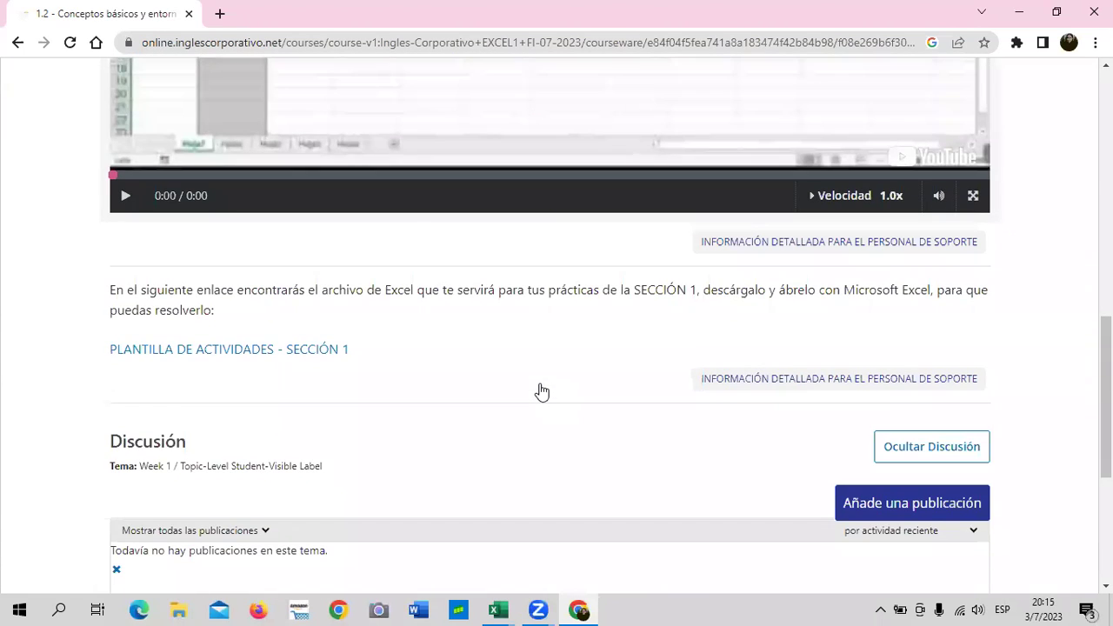
{"action": "scroll", "coordinate": [539, 388], "scroll_direction": "up", "scroll_amount": 5}
{"action": "scroll", "coordinate": [540, 388], "scroll_direction": "up", "scroll_amount": 3}
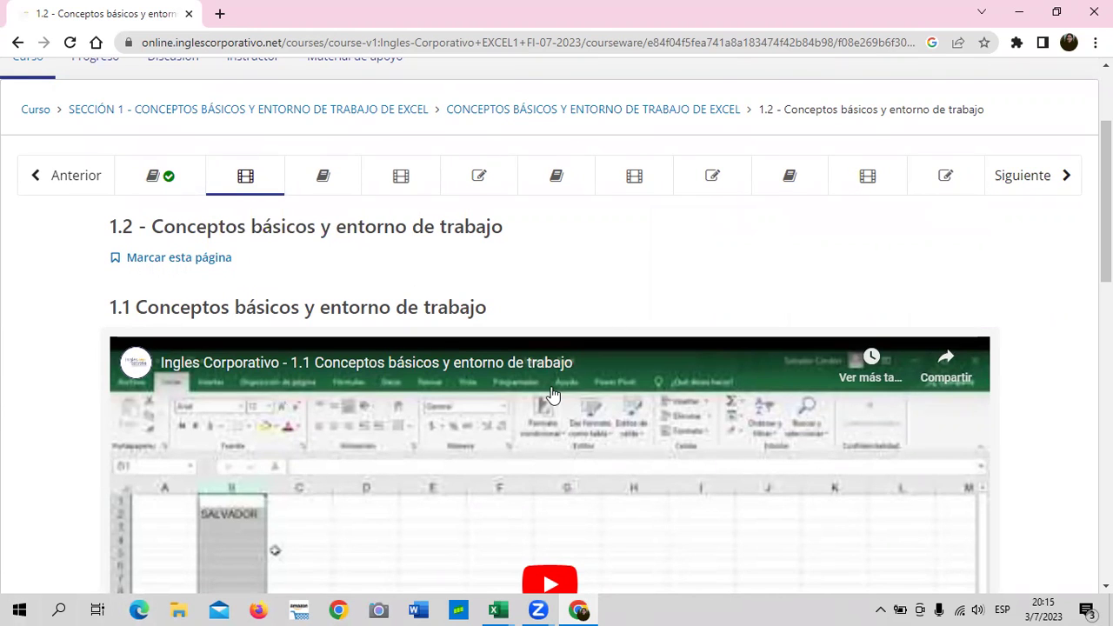
{"action": "scroll", "coordinate": [557, 304], "scroll_direction": "down", "scroll_amount": 5}
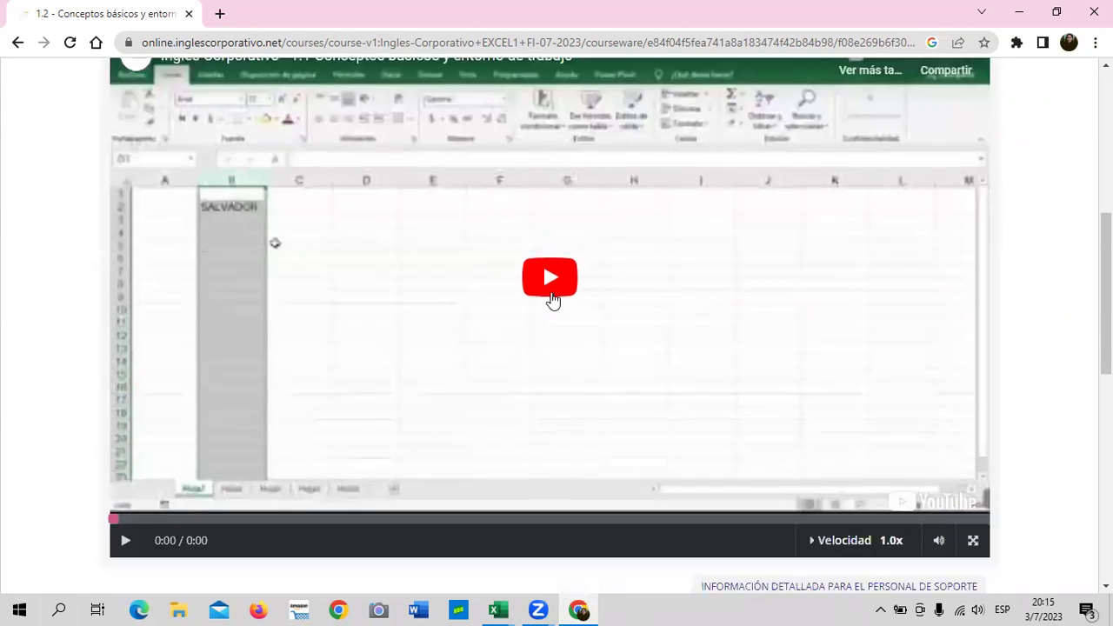
{"action": "scroll", "coordinate": [521, 313], "scroll_direction": "down", "scroll_amount": 1}
{"action": "scroll", "coordinate": [242, 484], "scroll_direction": "down", "scroll_amount": 2}
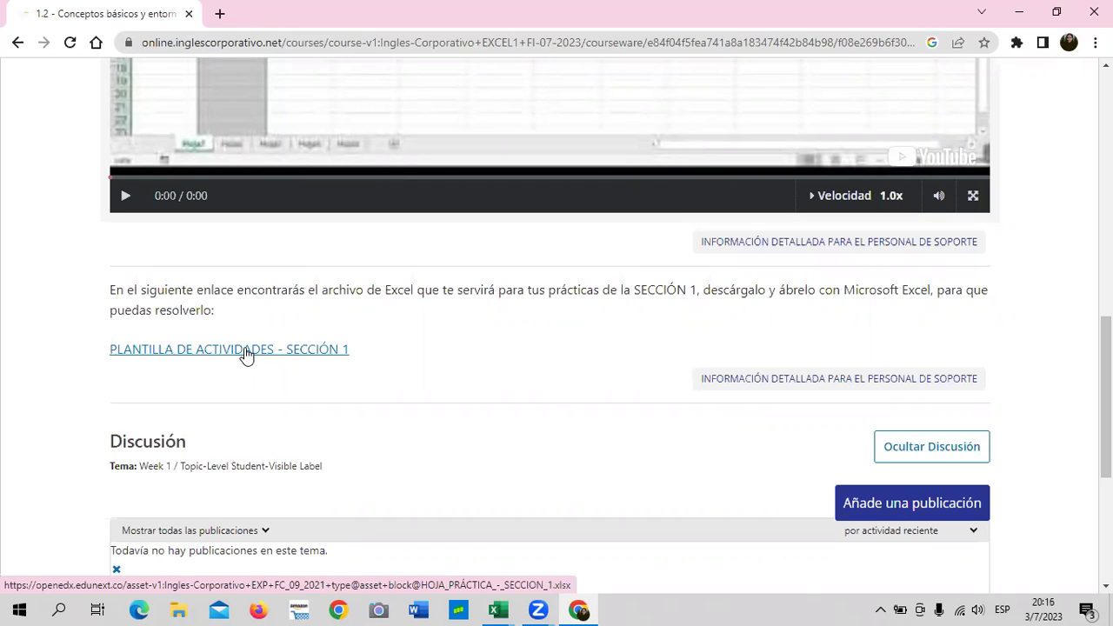
{"action": "scroll", "coordinate": [415, 366], "scroll_direction": "up", "scroll_amount": 1}
{"action": "scroll", "coordinate": [415, 385], "scroll_direction": "up", "scroll_amount": 5}
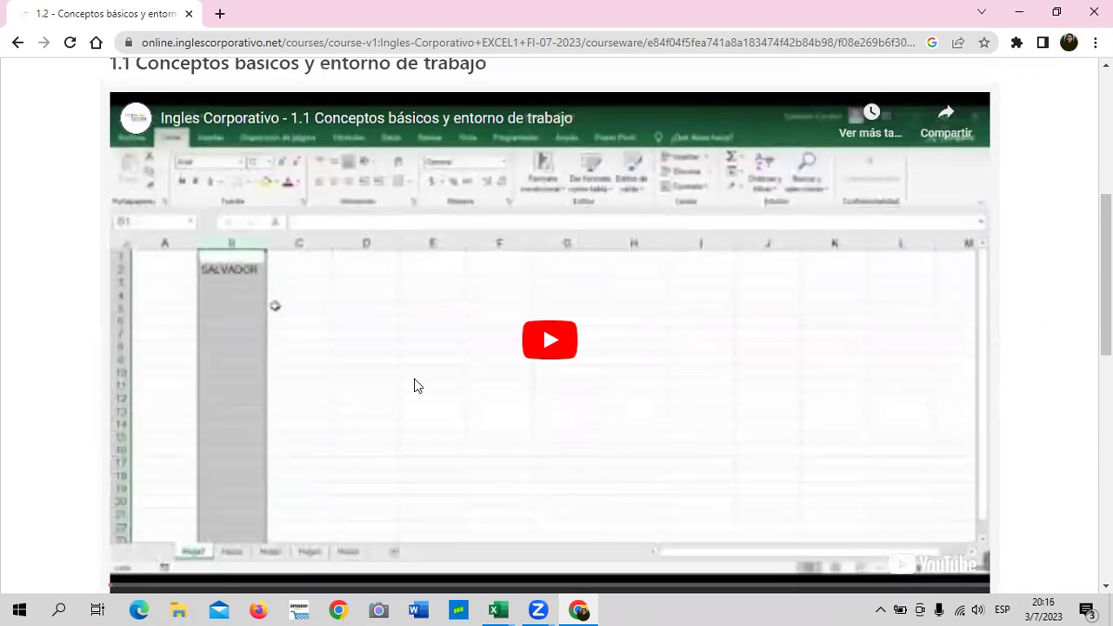
{"action": "scroll", "coordinate": [414, 385], "scroll_direction": "up", "scroll_amount": 2}
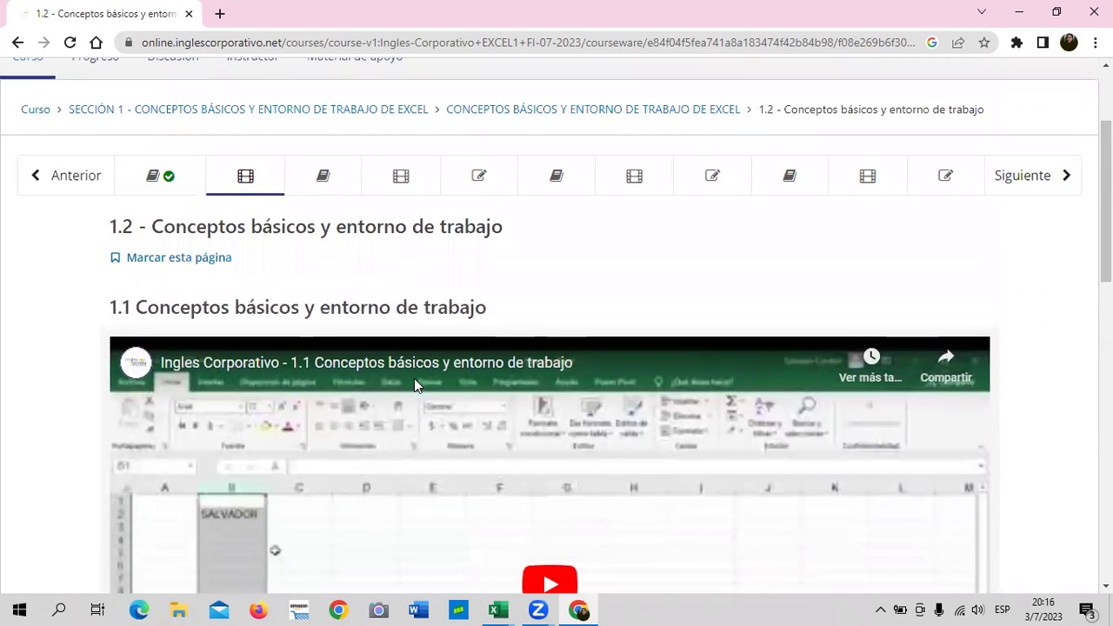
{"action": "scroll", "coordinate": [469, 535], "scroll_direction": "down", "scroll_amount": 2}
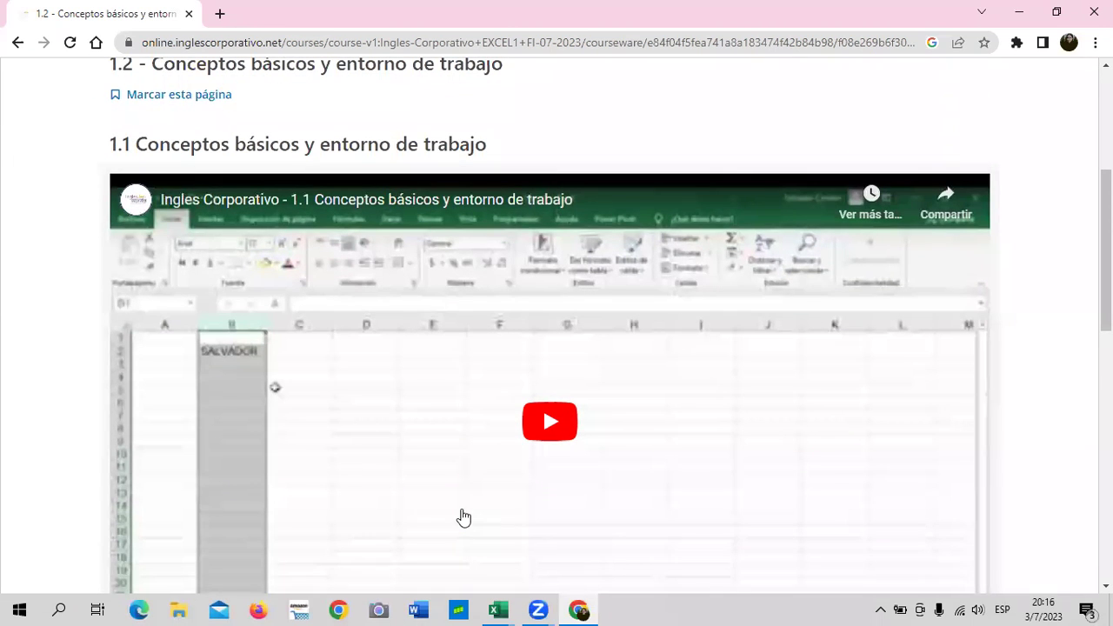
{"action": "scroll", "coordinate": [463, 516], "scroll_direction": "down", "scroll_amount": 2}
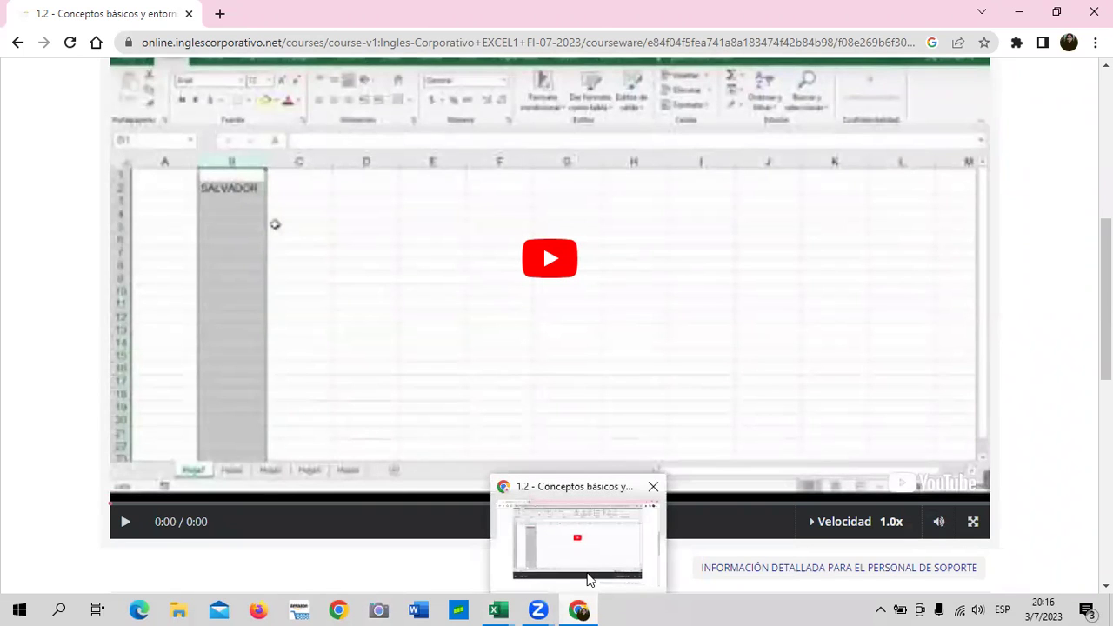
{"action": "mouse_move", "coordinate": [549, 383]}
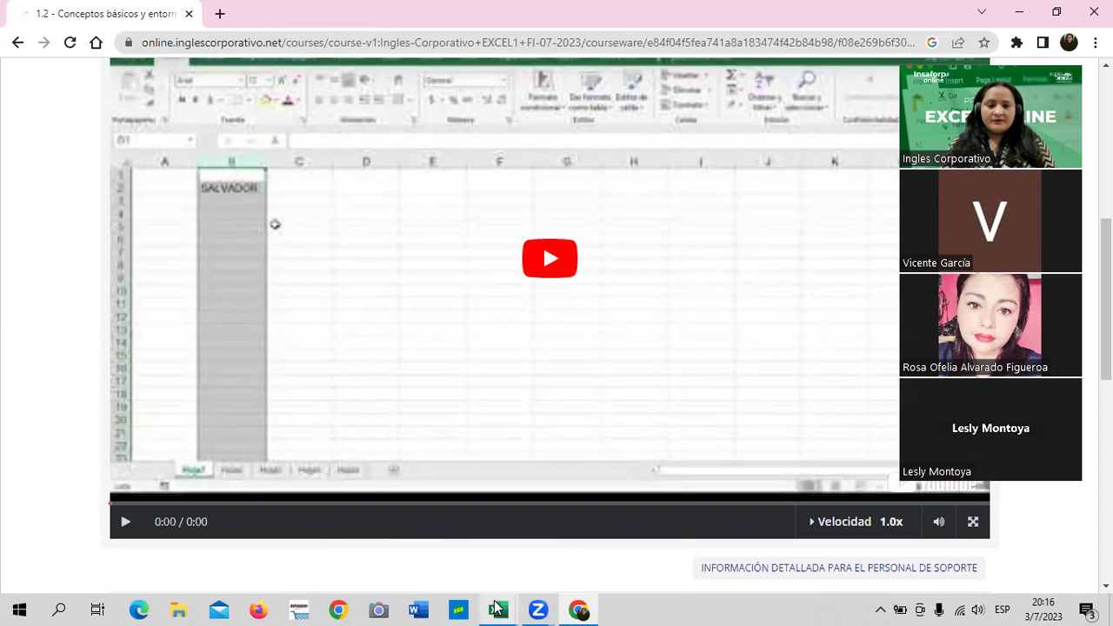
{"action": "mouse_move", "coordinate": [497, 610]}
{"action": "left_click", "coordinate": [464, 570]}
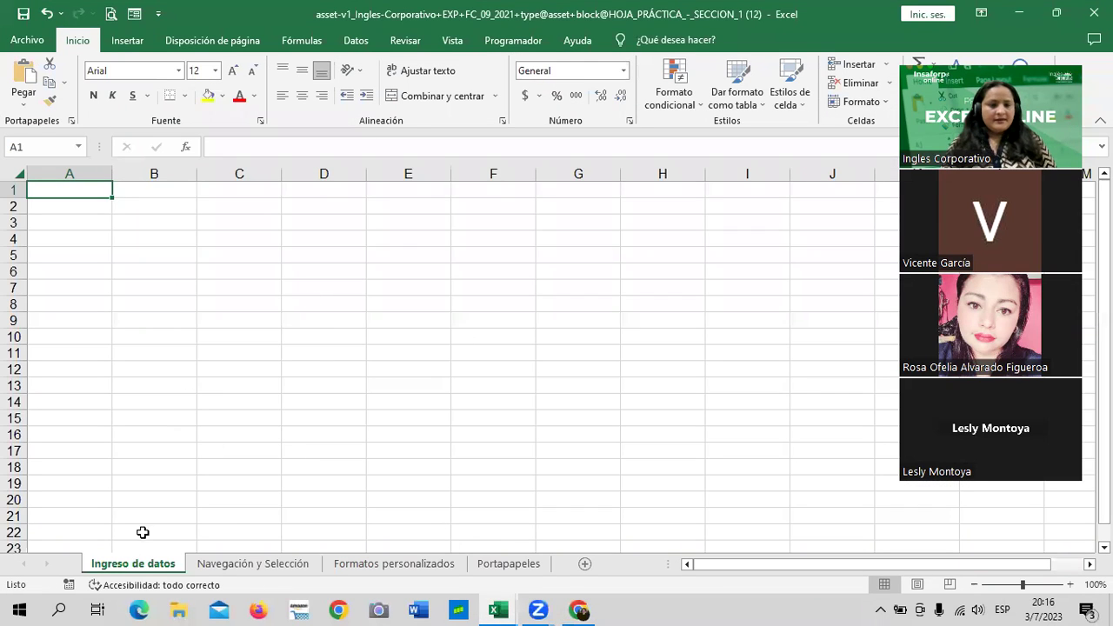
{"action": "left_click", "coordinate": [243, 566]}
{"action": "left_click", "coordinate": [398, 565]}
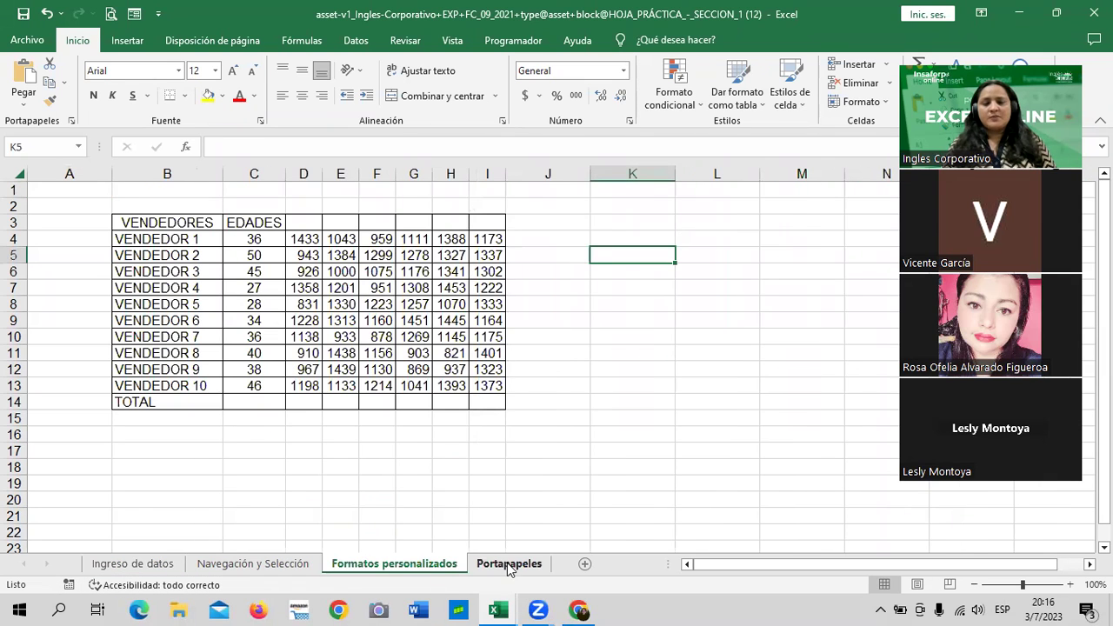
{"action": "left_click", "coordinate": [510, 565]}
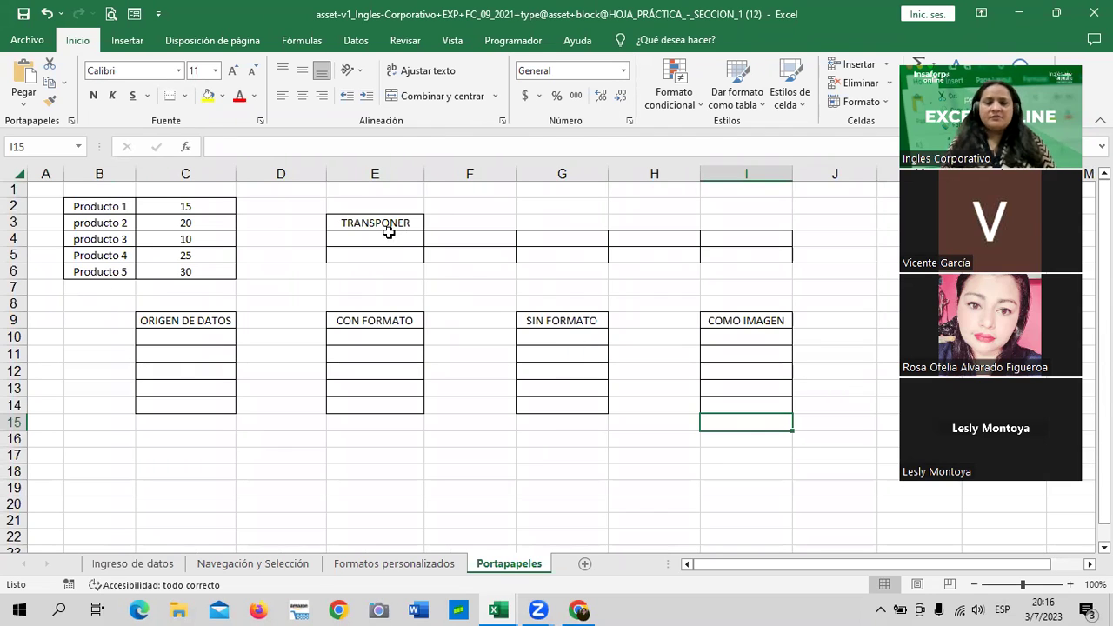
{"action": "left_click", "coordinate": [130, 565]}
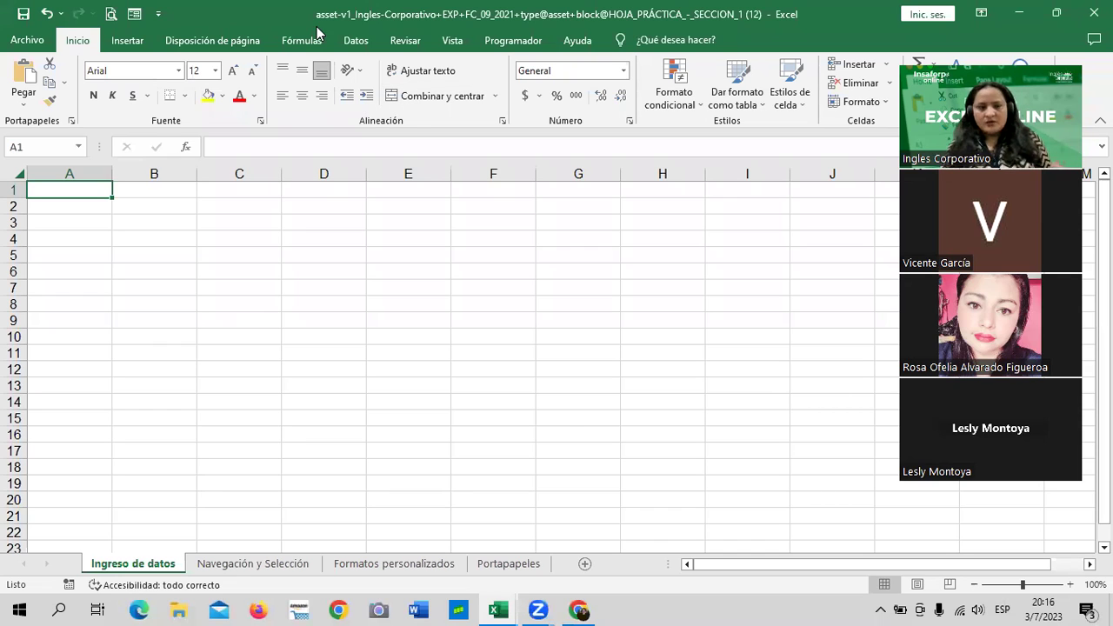
{"action": "left_click", "coordinate": [157, 232]}
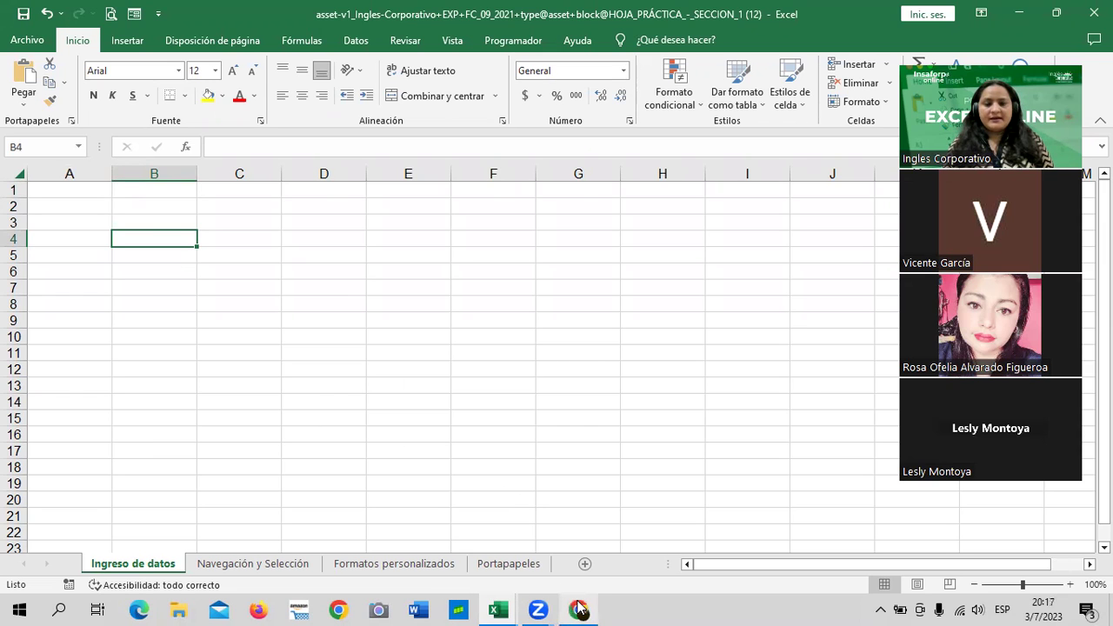
{"action": "left_click", "coordinate": [606, 556]}
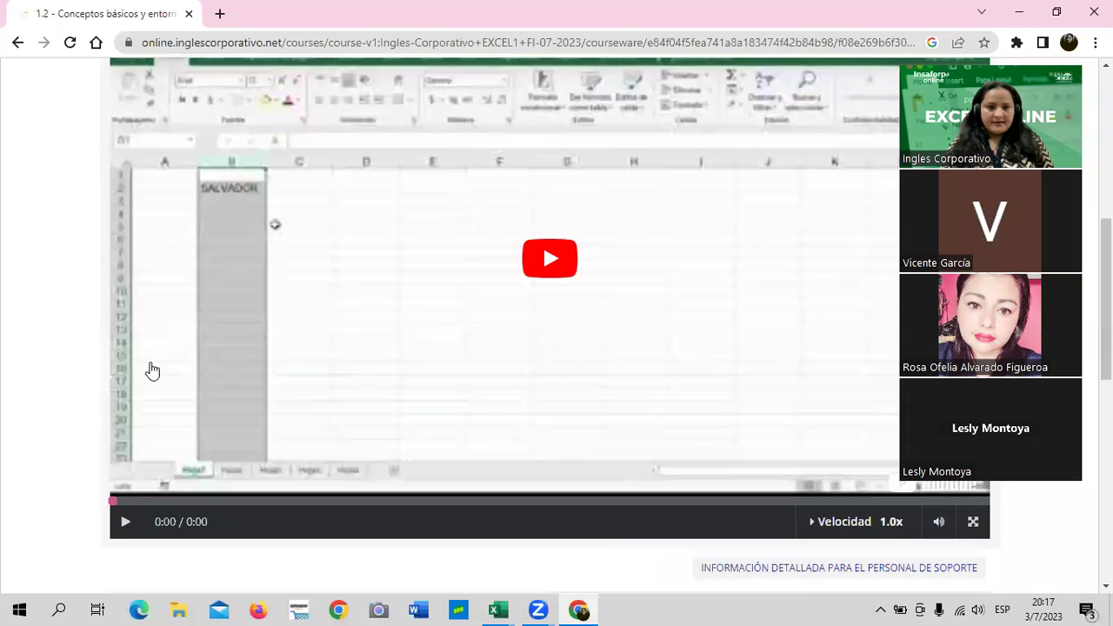
- Open unit 1.3 - Objetivo de la lección in the lesson navigation
{"action": "scroll", "coordinate": [357, 452], "scroll_direction": "down", "scroll_amount": 3}
{"action": "scroll", "coordinate": [364, 421], "scroll_direction": "up", "scroll_amount": 9}
{"action": "scroll", "coordinate": [348, 383], "scroll_direction": "down", "scroll_amount": 1}
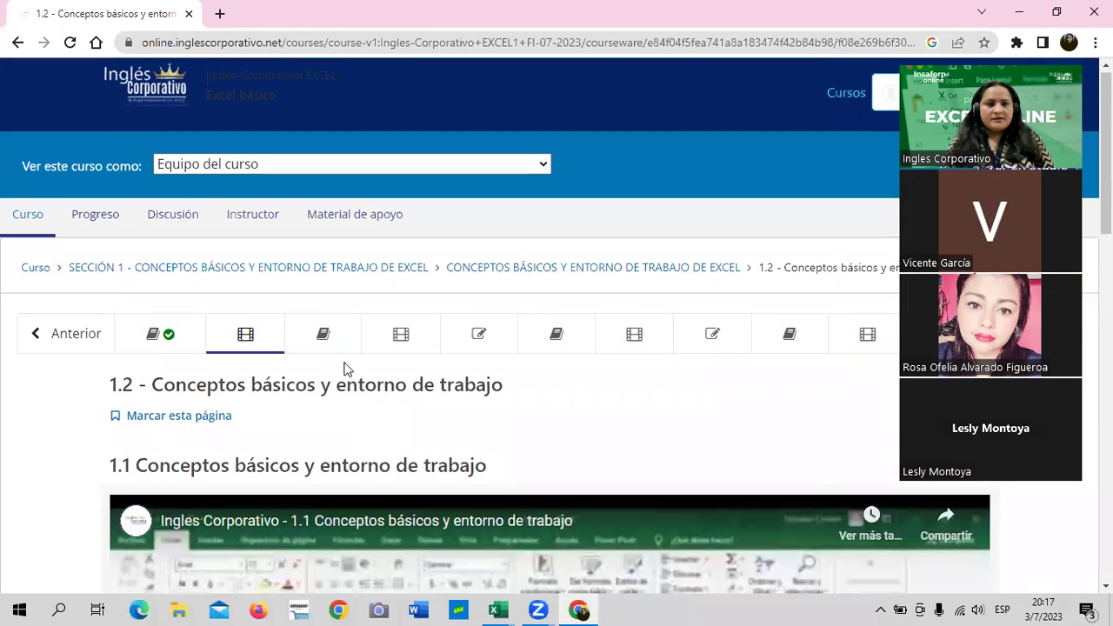
{"action": "left_click", "coordinate": [340, 251]}
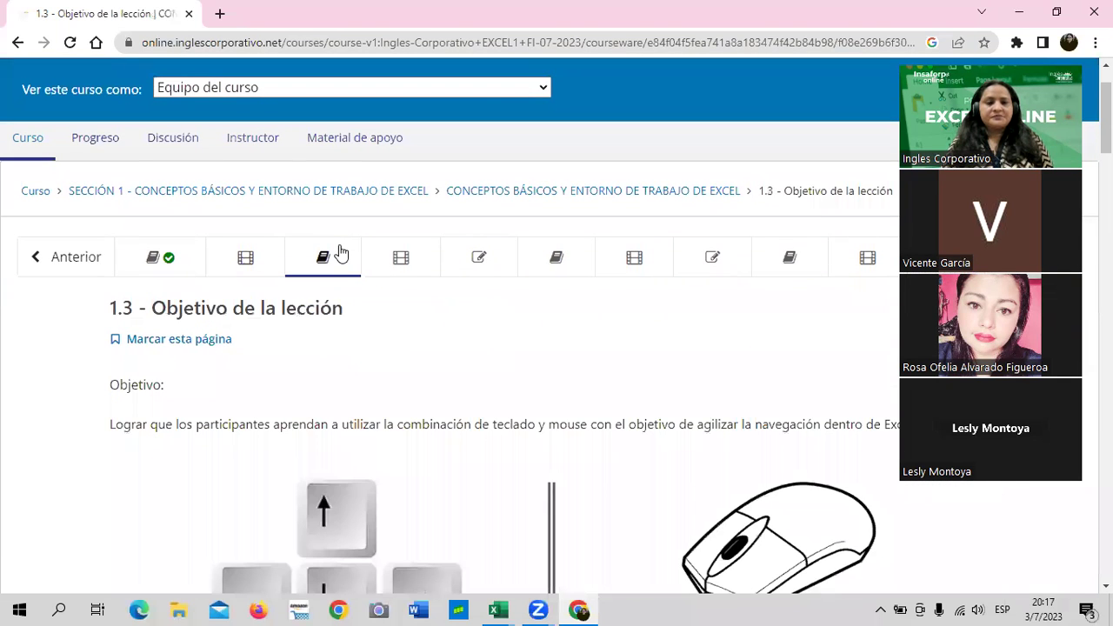
- Open unit 1.4 - Navegación en la hoja de cálculo, read it, and return to the top
{"action": "left_click", "coordinate": [424, 258]}
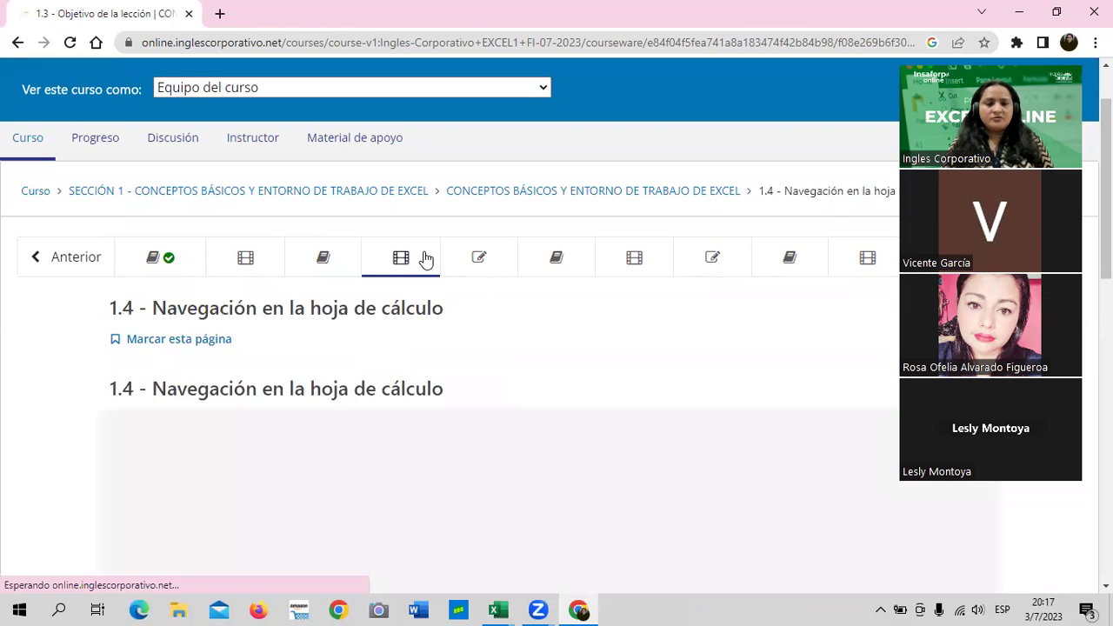
{"action": "scroll", "coordinate": [405, 272], "scroll_direction": "down", "scroll_amount": 2}
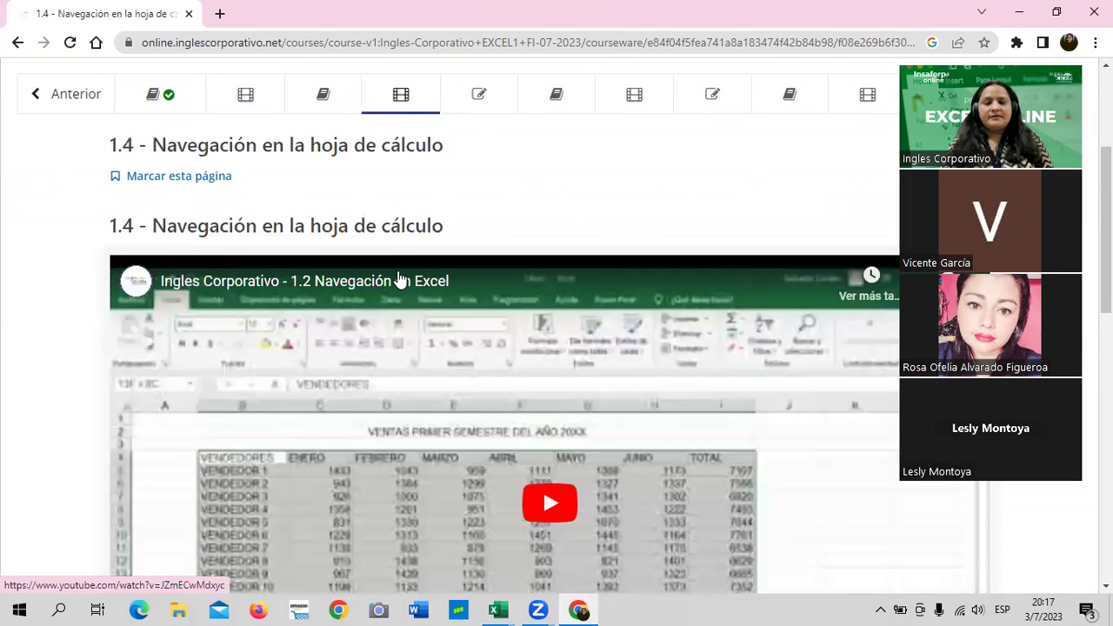
{"action": "scroll", "coordinate": [398, 278], "scroll_direction": "down", "scroll_amount": 2}
{"action": "scroll", "coordinate": [398, 278], "scroll_direction": "down", "scroll_amount": 4}
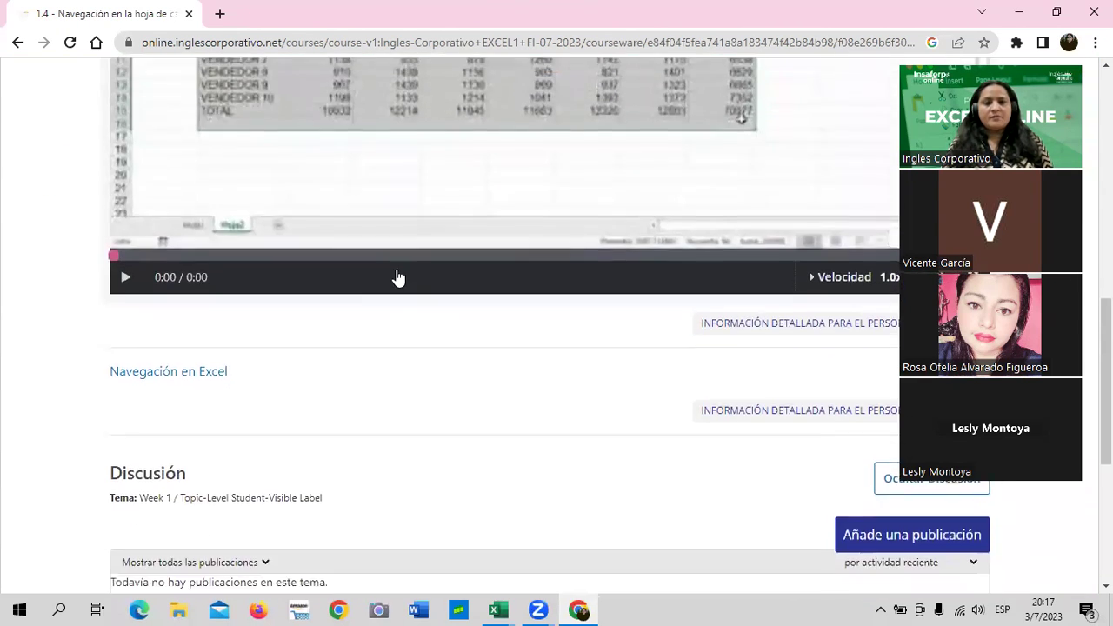
{"action": "scroll", "coordinate": [397, 277], "scroll_direction": "down", "scroll_amount": 1}
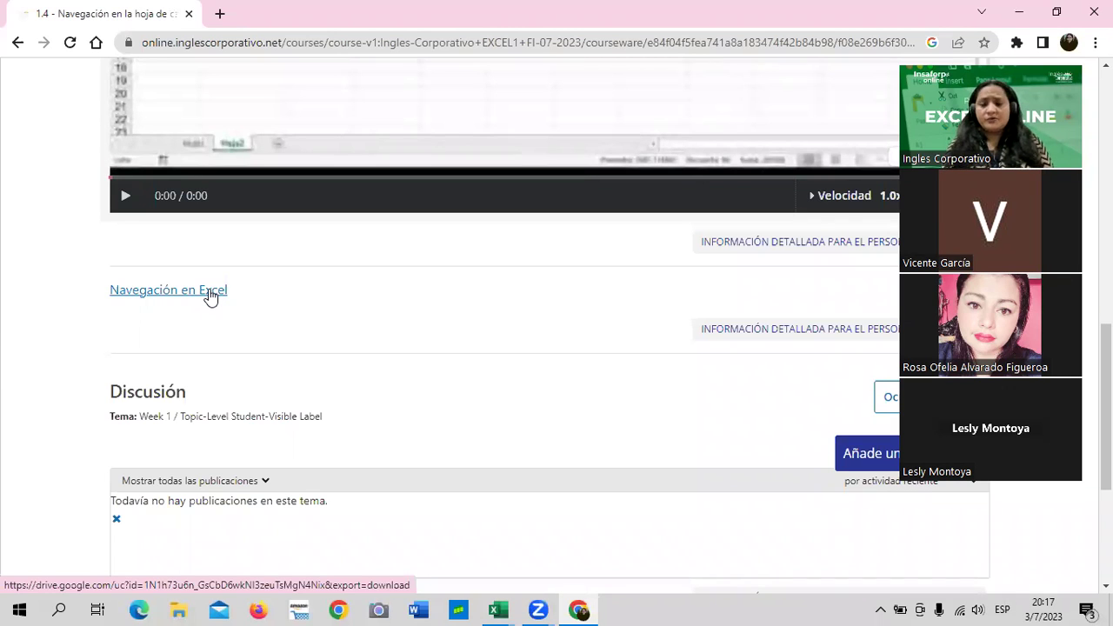
{"action": "scroll", "coordinate": [600, 339], "scroll_direction": "up", "scroll_amount": 2}
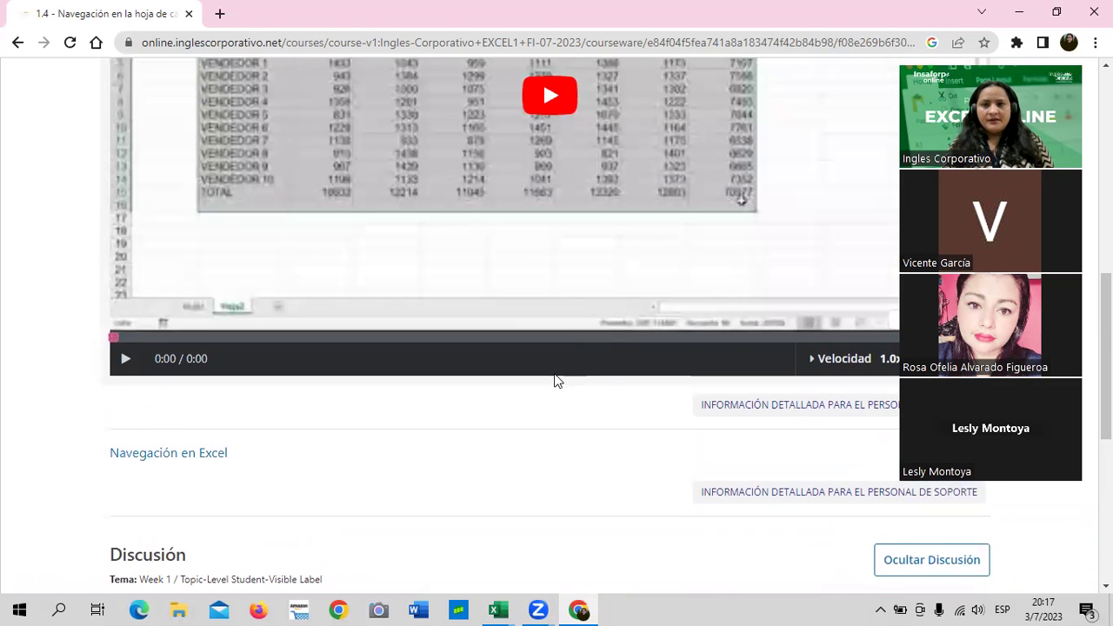
{"action": "scroll", "coordinate": [560, 375], "scroll_direction": "up", "scroll_amount": 5}
{"action": "scroll", "coordinate": [539, 373], "scroll_direction": "up", "scroll_amount": 2}
{"action": "scroll", "coordinate": [248, 254], "scroll_direction": "up", "scroll_amount": 1}
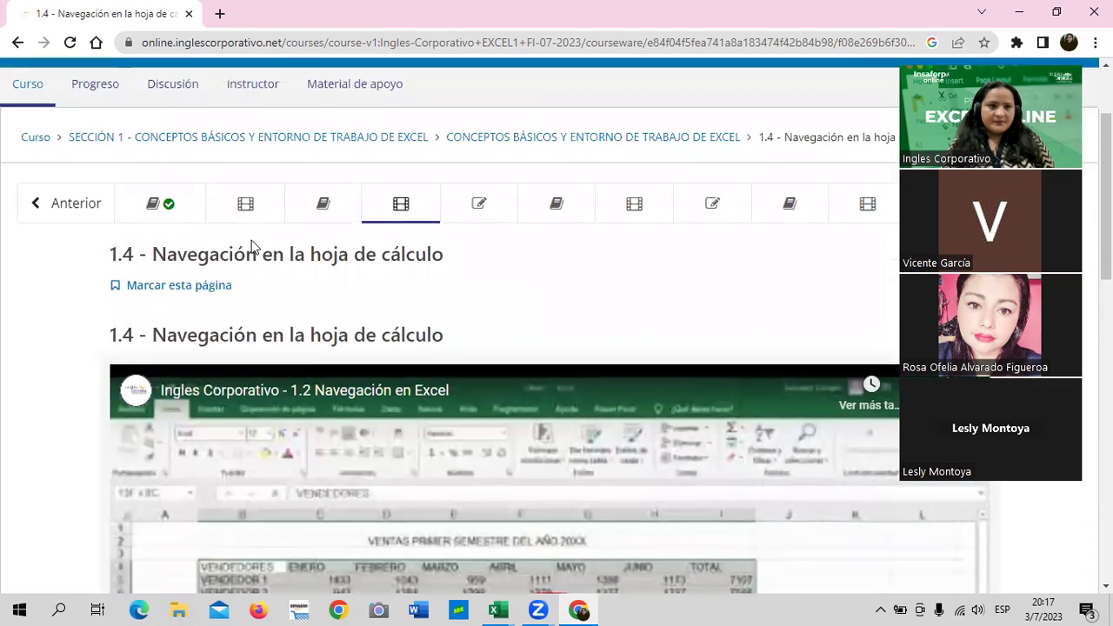
{"action": "scroll", "coordinate": [252, 256], "scroll_direction": "up", "scroll_amount": 1}
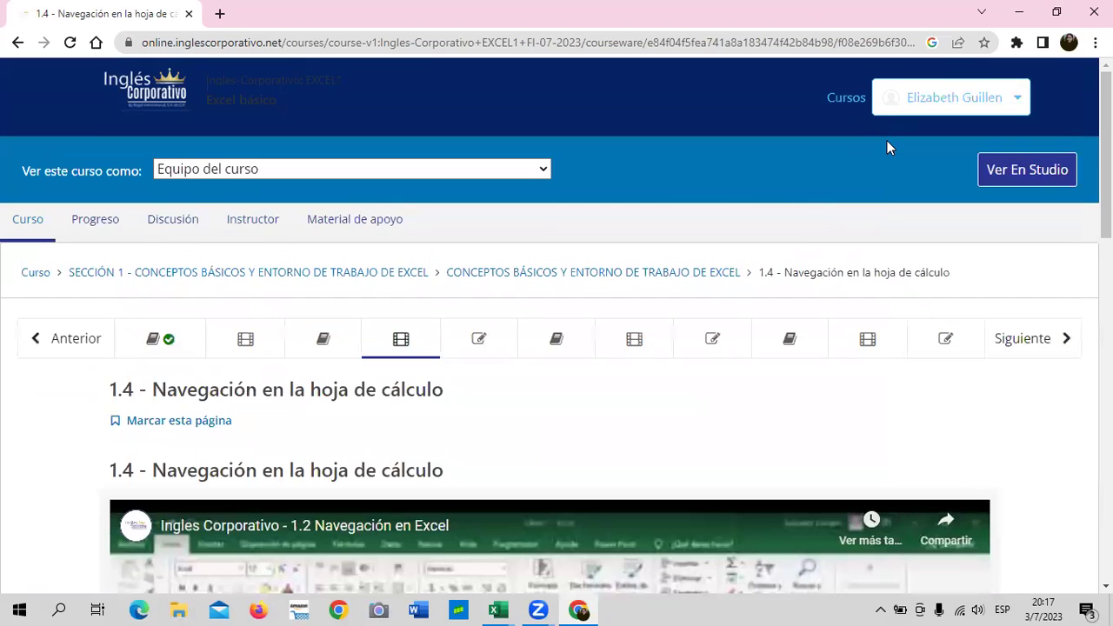
- Open the Progreso page and look over the 0% grade chart
{"action": "left_click", "coordinate": [102, 224]}
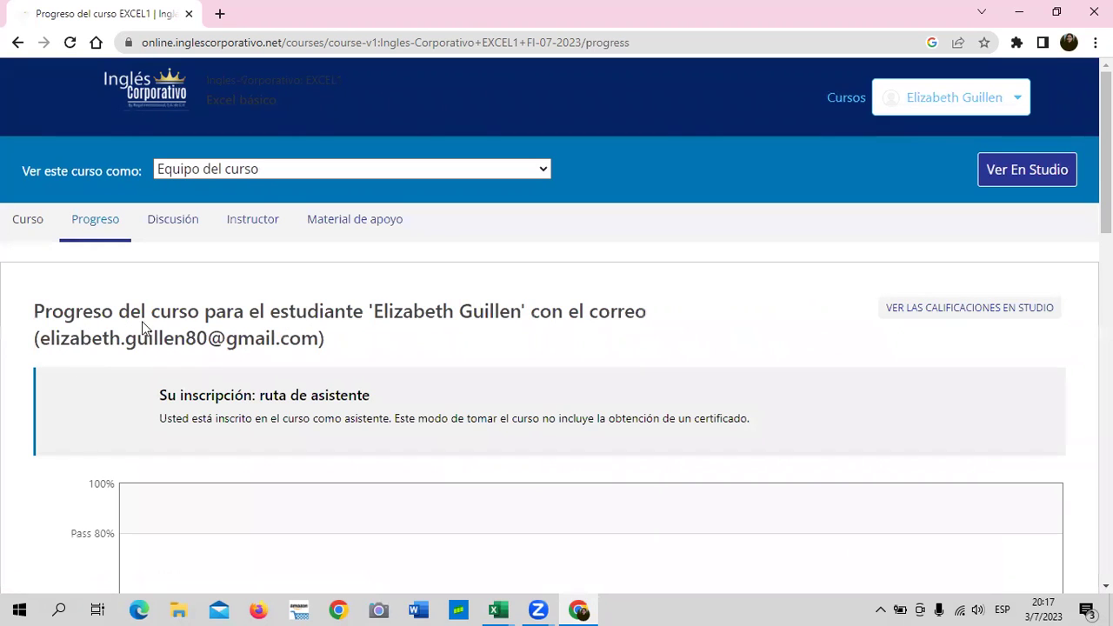
{"action": "scroll", "coordinate": [469, 370], "scroll_direction": "down", "scroll_amount": 2}
{"action": "scroll", "coordinate": [460, 364], "scroll_direction": "down", "scroll_amount": 2}
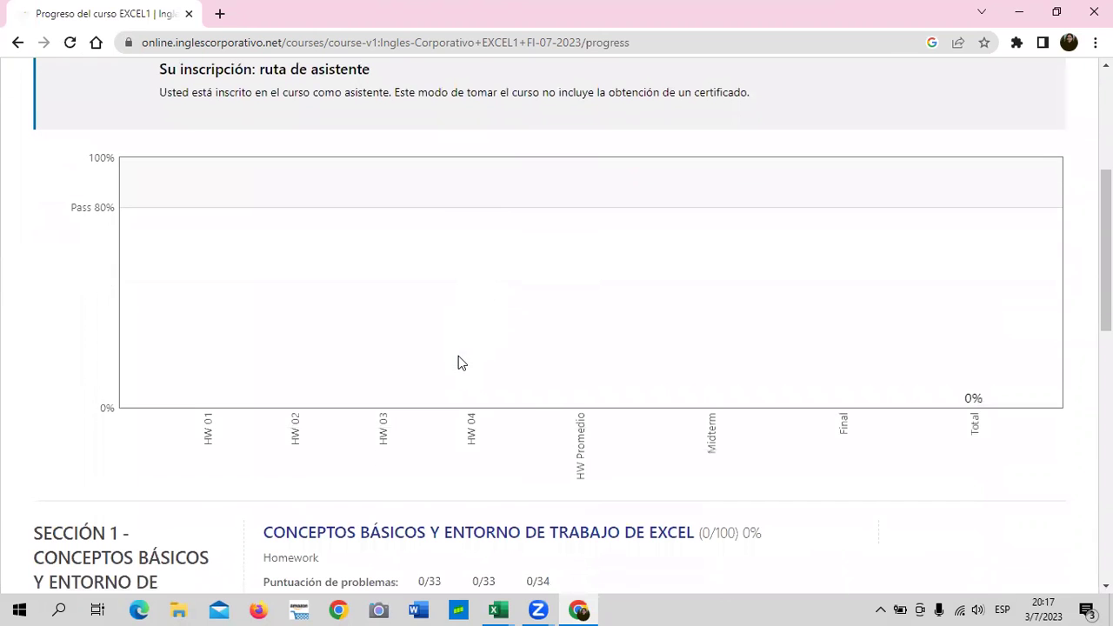
{"action": "scroll", "coordinate": [218, 278], "scroll_direction": "down", "scroll_amount": 2}
{"action": "scroll", "coordinate": [291, 335], "scroll_direction": "up", "scroll_amount": 1}
{"action": "scroll", "coordinate": [317, 351], "scroll_direction": "up", "scroll_amount": 1}
- Review the Sección 1 and 2 scores, all 0/100, then return to the page top
{"action": "scroll", "coordinate": [369, 250], "scroll_direction": "down", "scroll_amount": 2}
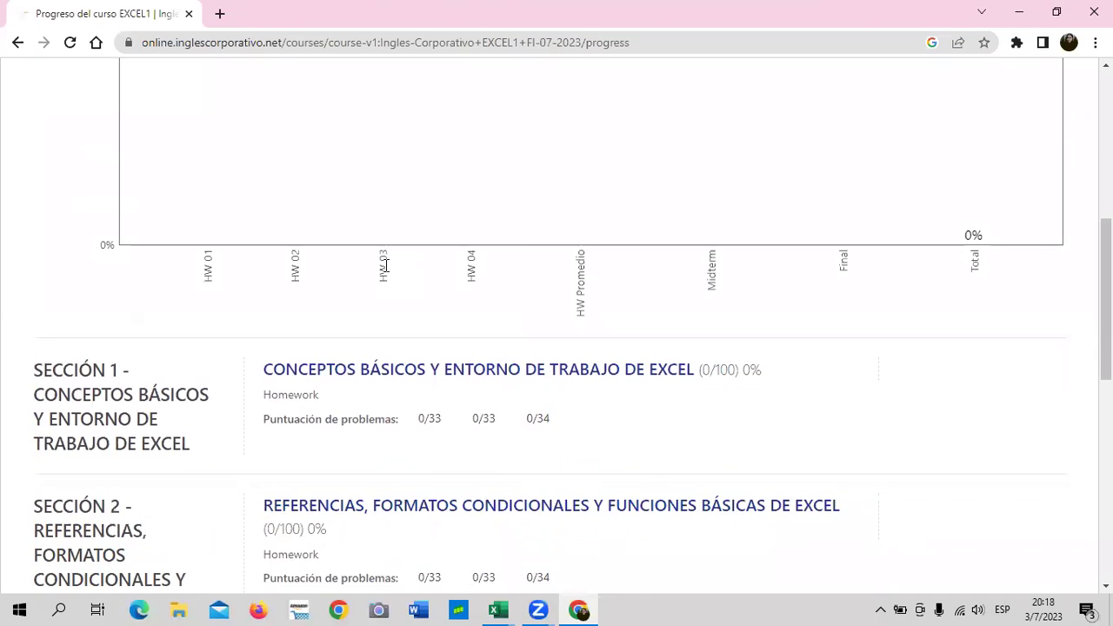
{"action": "scroll", "coordinate": [385, 265], "scroll_direction": "down", "scroll_amount": 1}
{"action": "scroll", "coordinate": [386, 331], "scroll_direction": "down", "scroll_amount": 3}
{"action": "scroll", "coordinate": [386, 331], "scroll_direction": "down", "scroll_amount": 2}
{"action": "scroll", "coordinate": [386, 330], "scroll_direction": "down", "scroll_amount": 2}
{"action": "scroll", "coordinate": [385, 327], "scroll_direction": "up", "scroll_amount": 4}
{"action": "scroll", "coordinate": [385, 331], "scroll_direction": "up", "scroll_amount": 4}
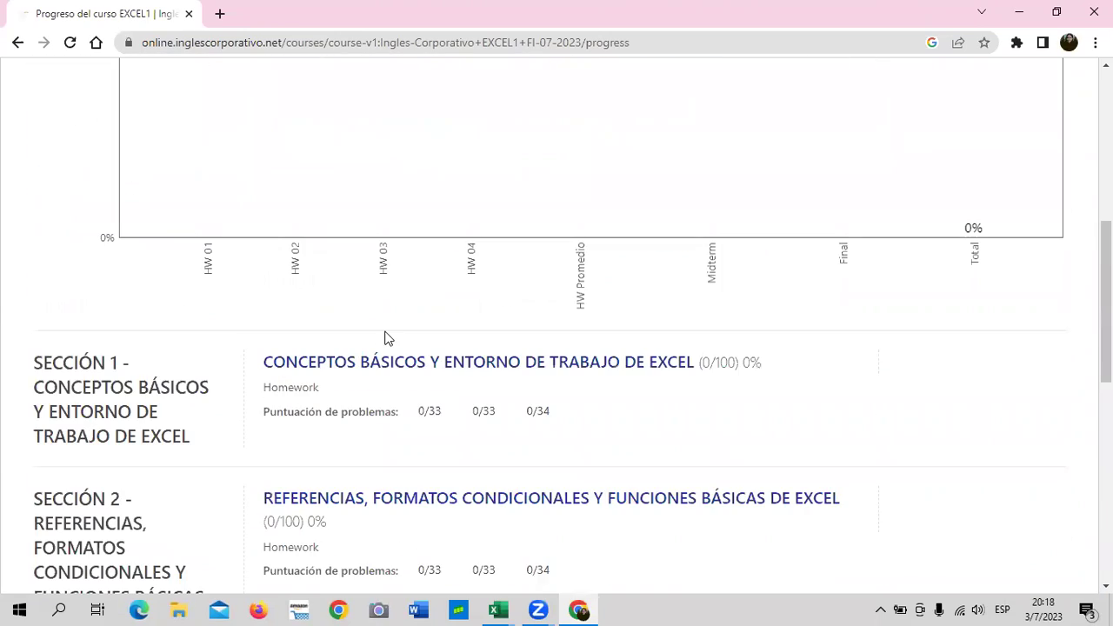
{"action": "scroll", "coordinate": [387, 338], "scroll_direction": "up", "scroll_amount": 2}
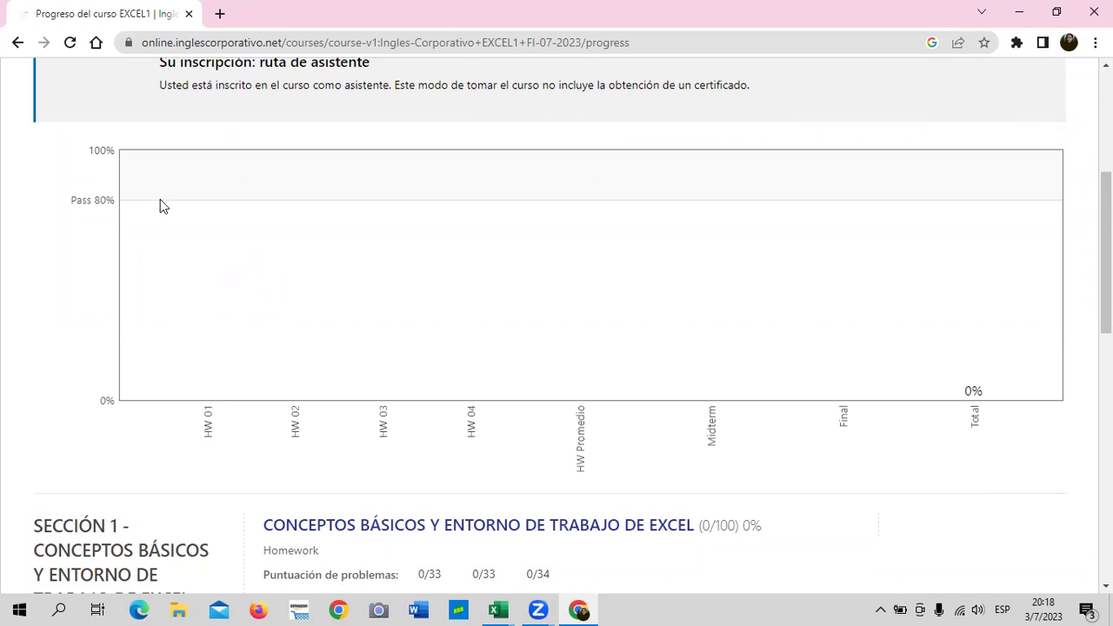
{"action": "scroll", "coordinate": [181, 204], "scroll_direction": "up", "scroll_amount": 2}
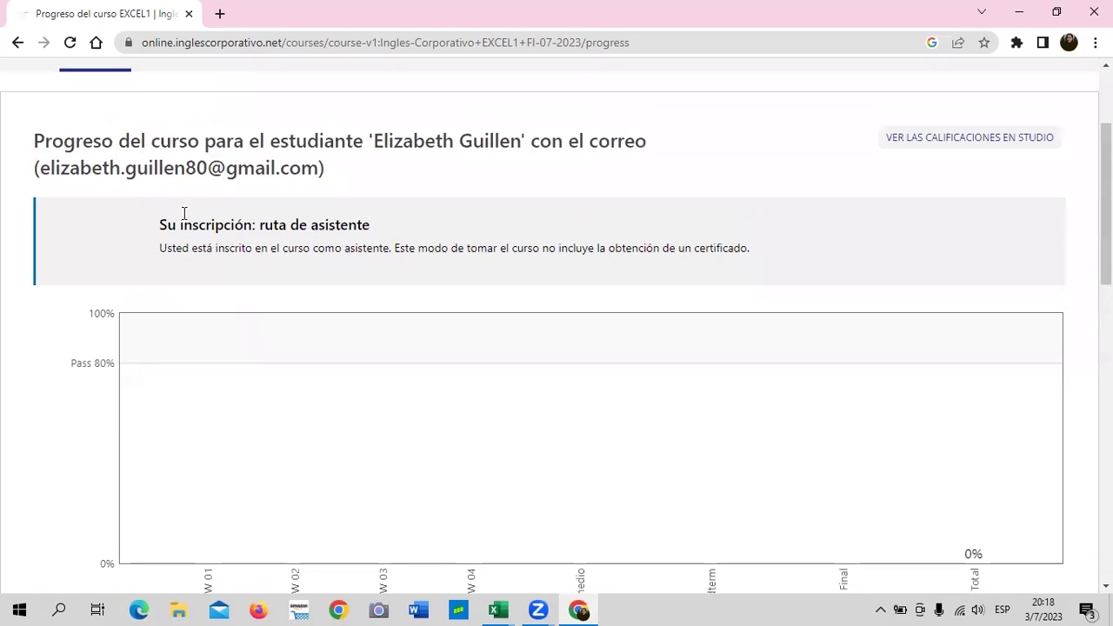
{"action": "scroll", "coordinate": [184, 218], "scroll_direction": "up", "scroll_amount": 1}
{"action": "scroll", "coordinate": [193, 248], "scroll_direction": "up", "scroll_amount": 1}
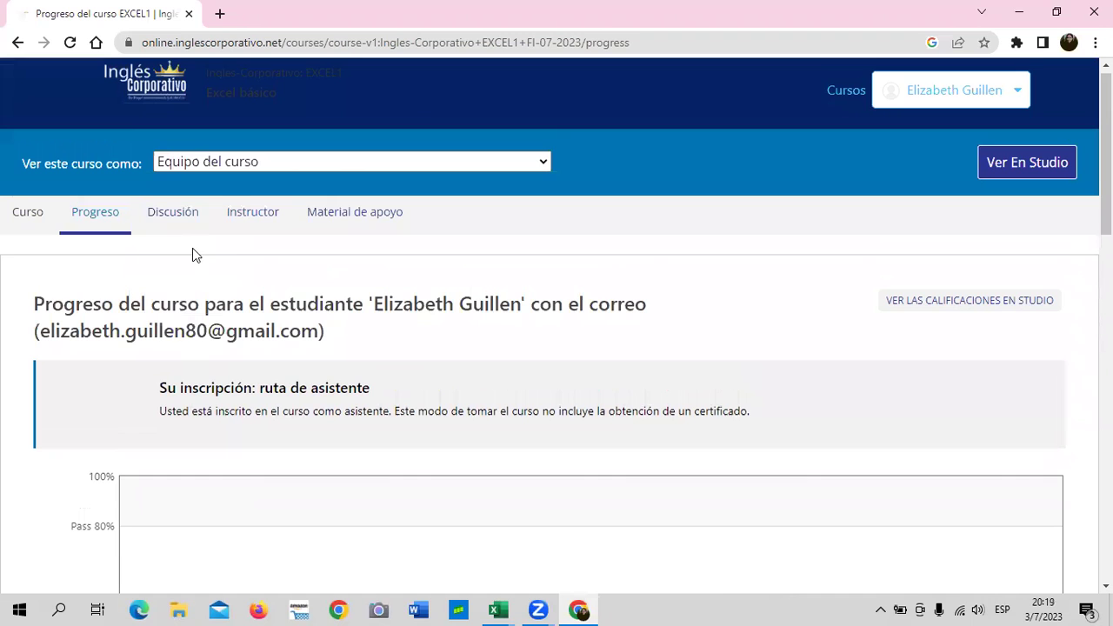
- Return to the Curso outline and reopen unit 1.4 - Navegación en la hoja de cálculo
{"action": "left_click", "coordinate": [38, 217]}
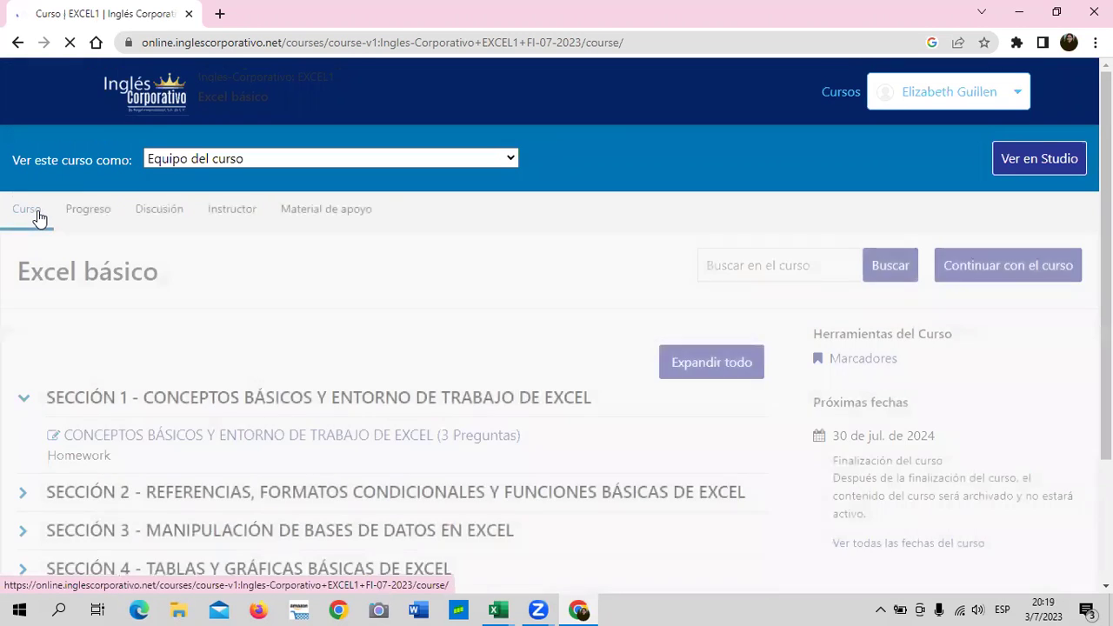
{"action": "left_click", "coordinate": [379, 441]}
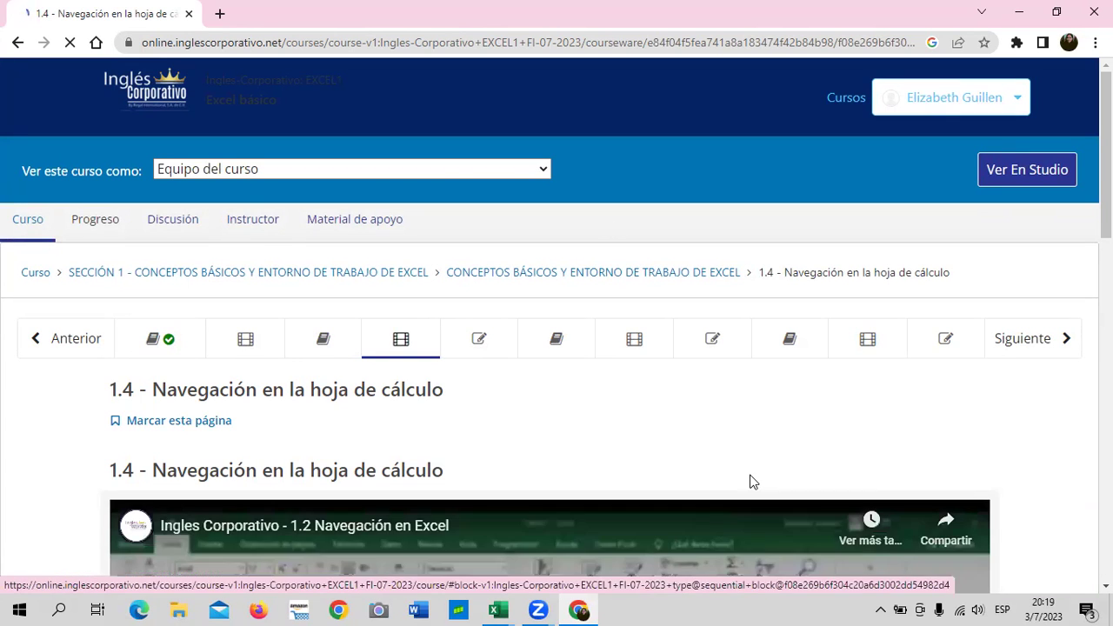
- Select unit 1.1 - Objetivo de la lección from the course outline
{"action": "left_click", "coordinate": [190, 336]}
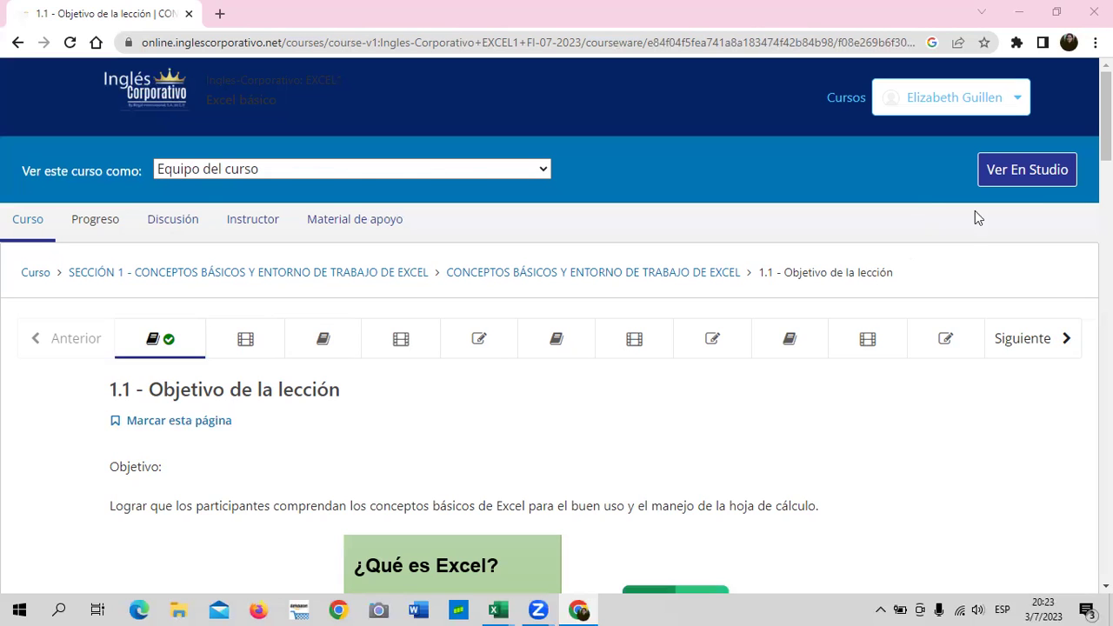
- Read down unit 1.1 past the CELDA, RANGO and CELDA ACTIVA slides
{"action": "scroll", "coordinate": [518, 407], "scroll_direction": "down", "scroll_amount": 1}
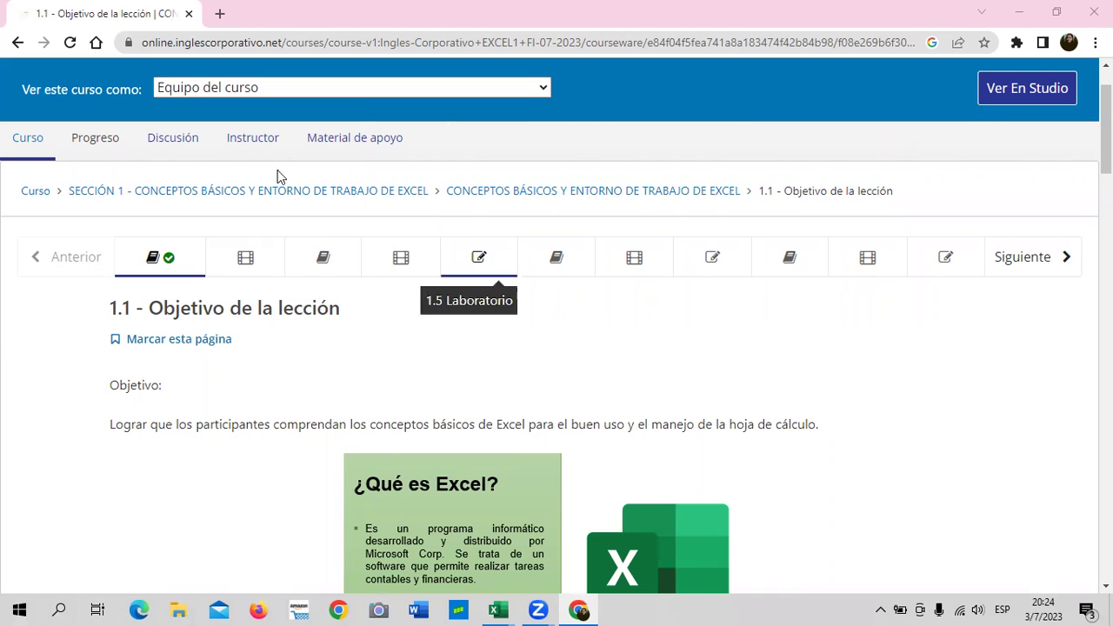
{"action": "scroll", "coordinate": [437, 326], "scroll_direction": "down", "scroll_amount": 3}
{"action": "scroll", "coordinate": [438, 326], "scroll_direction": "down", "scroll_amount": 2}
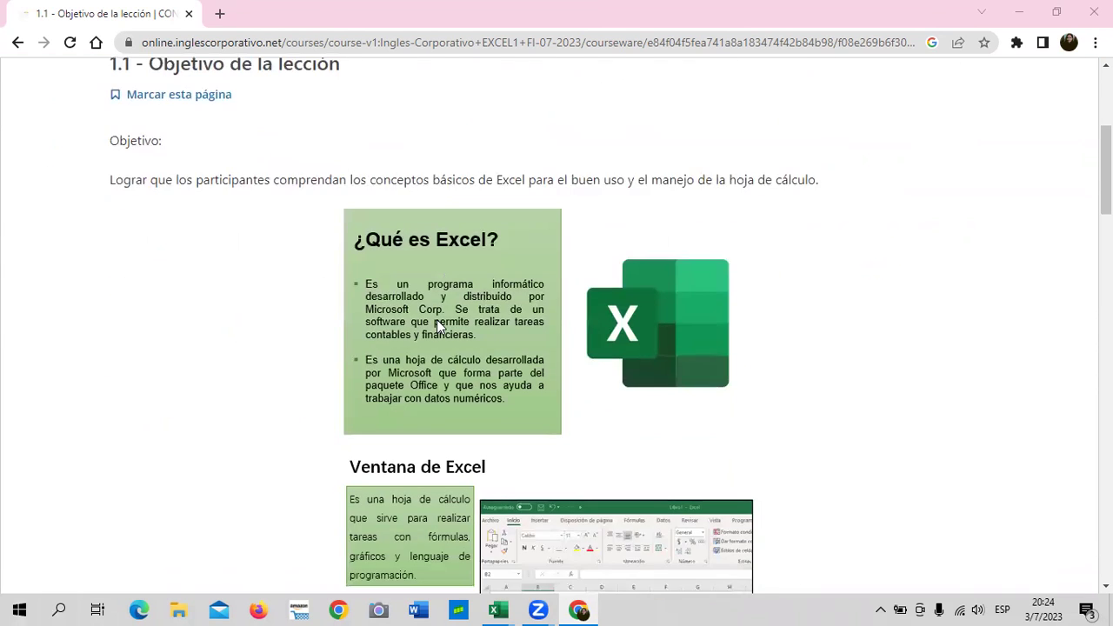
{"action": "scroll", "coordinate": [437, 326], "scroll_direction": "up", "scroll_amount": 5}
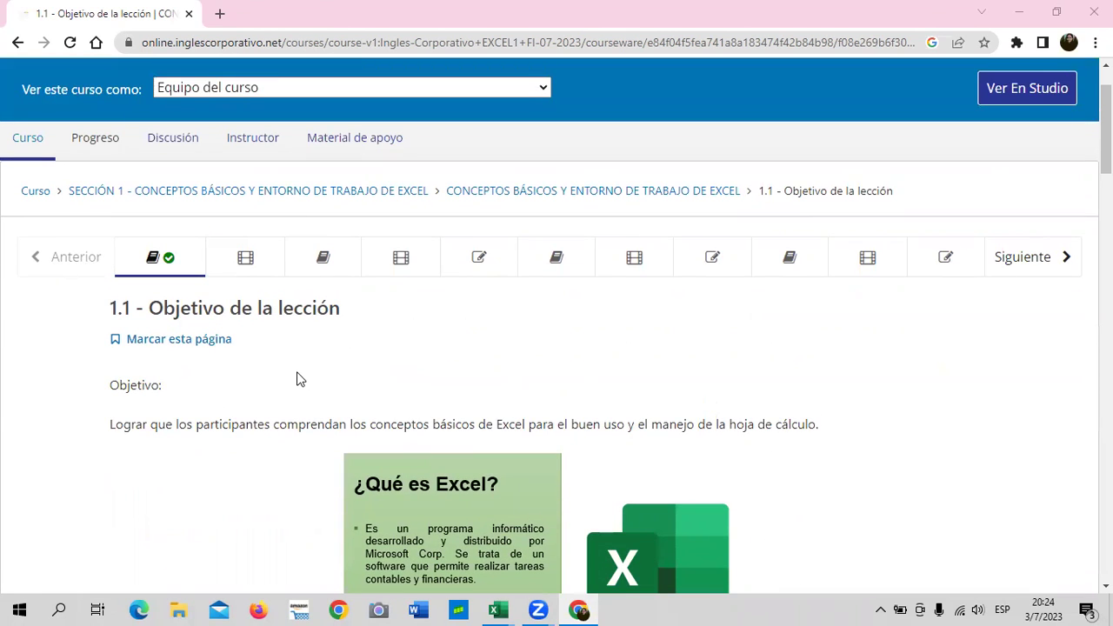
{"action": "scroll", "coordinate": [297, 379], "scroll_direction": "down", "scroll_amount": 3}
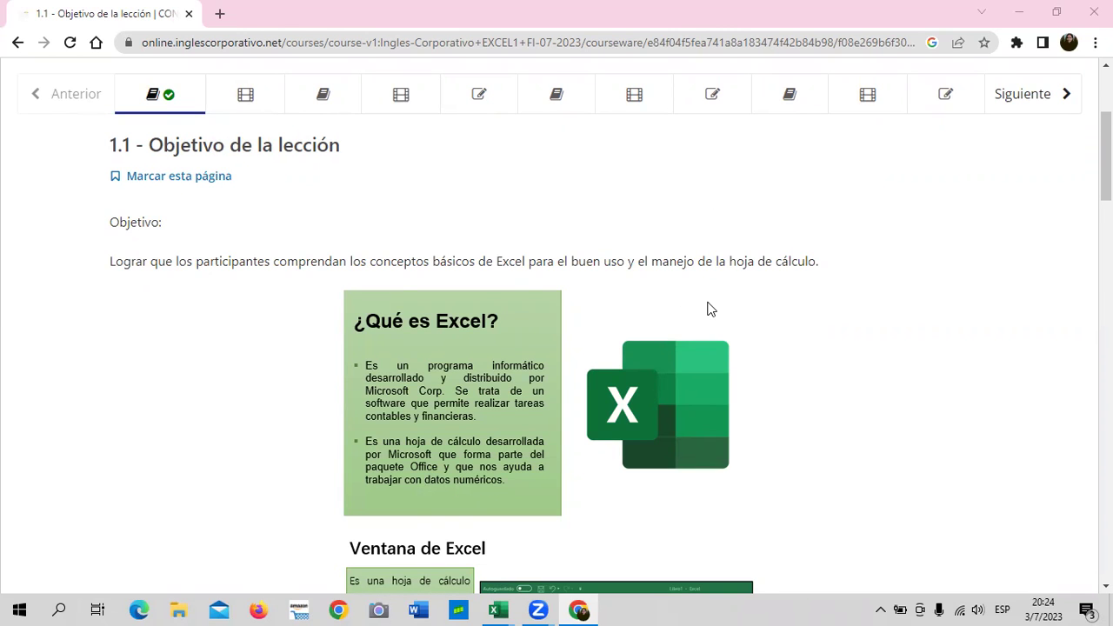
{"action": "scroll", "coordinate": [709, 306], "scroll_direction": "down", "scroll_amount": 1}
{"action": "scroll", "coordinate": [623, 313], "scroll_direction": "down", "scroll_amount": 1}
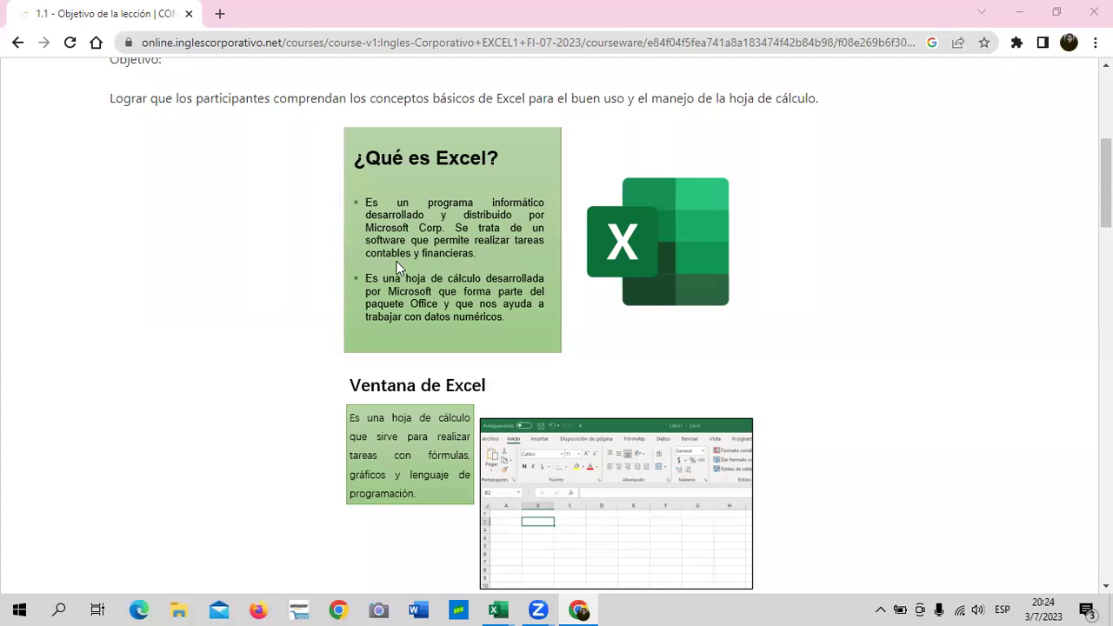
{"action": "scroll", "coordinate": [516, 291], "scroll_direction": "down", "scroll_amount": 1}
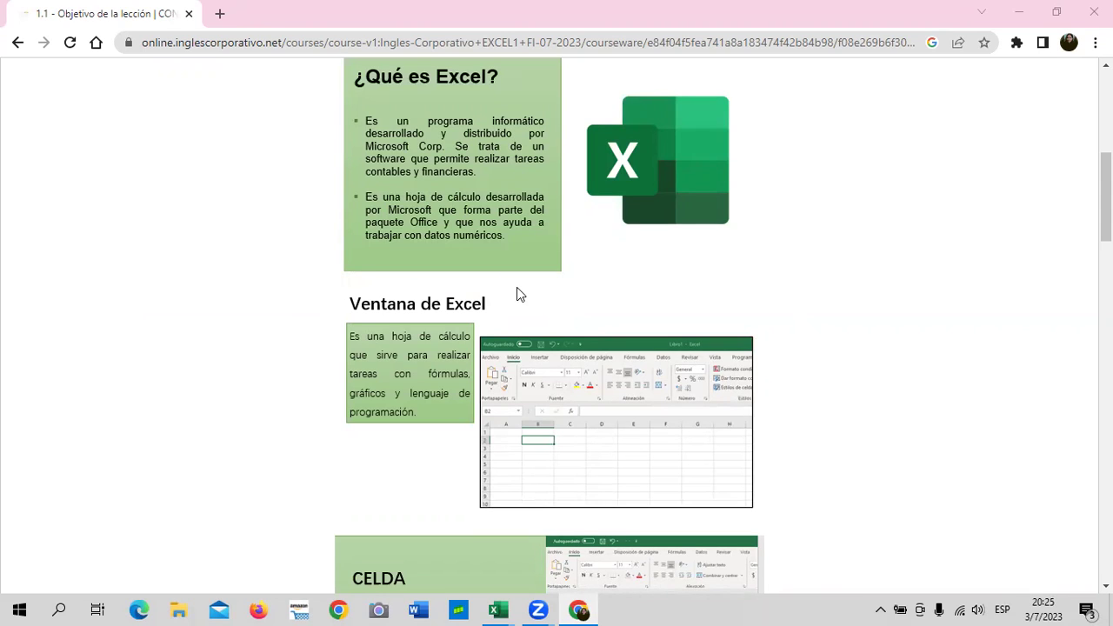
{"action": "scroll", "coordinate": [517, 288], "scroll_direction": "down", "scroll_amount": 1}
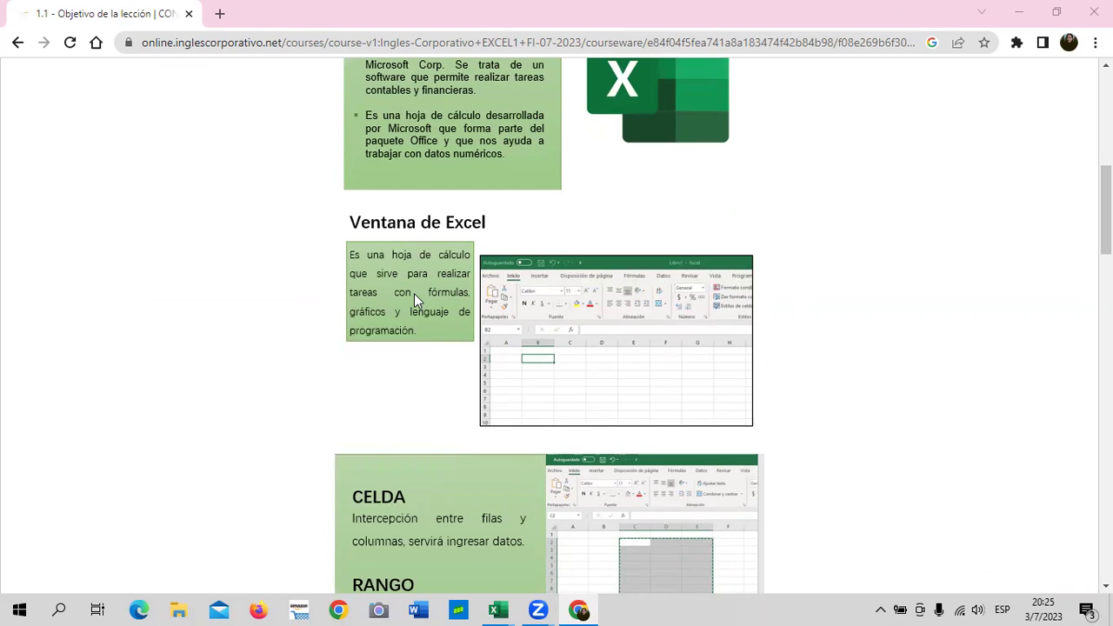
{"action": "scroll", "coordinate": [439, 365], "scroll_direction": "down", "scroll_amount": 1}
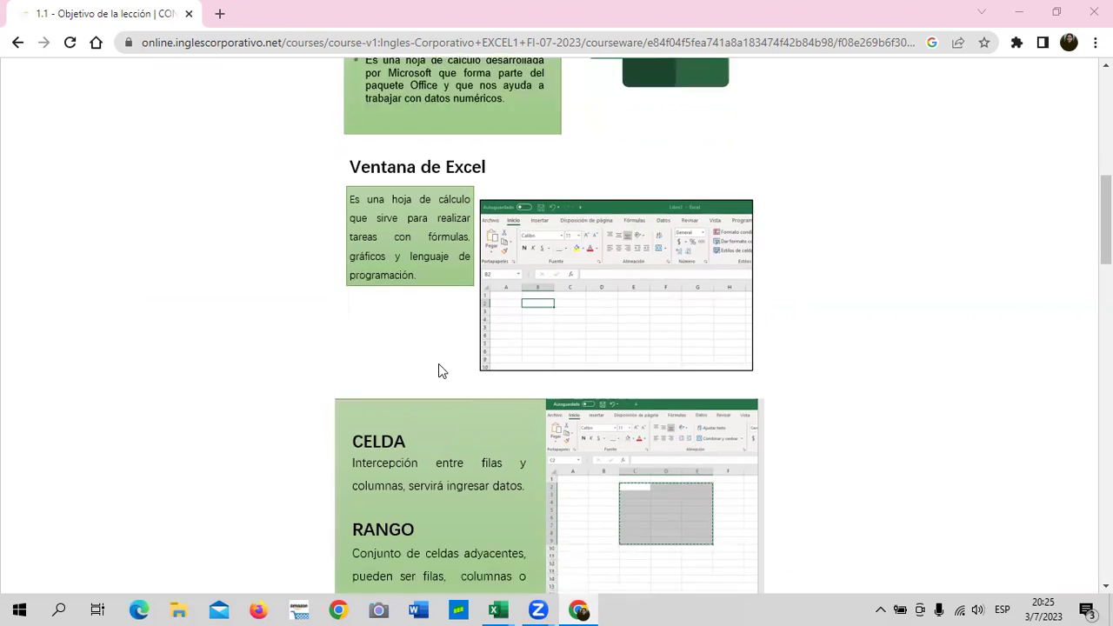
{"action": "scroll", "coordinate": [439, 365], "scroll_direction": "down", "scroll_amount": 1}
{"action": "scroll", "coordinate": [439, 365], "scroll_direction": "down", "scroll_amount": 1}
{"action": "scroll", "coordinate": [439, 366], "scroll_direction": "down", "scroll_amount": 1}
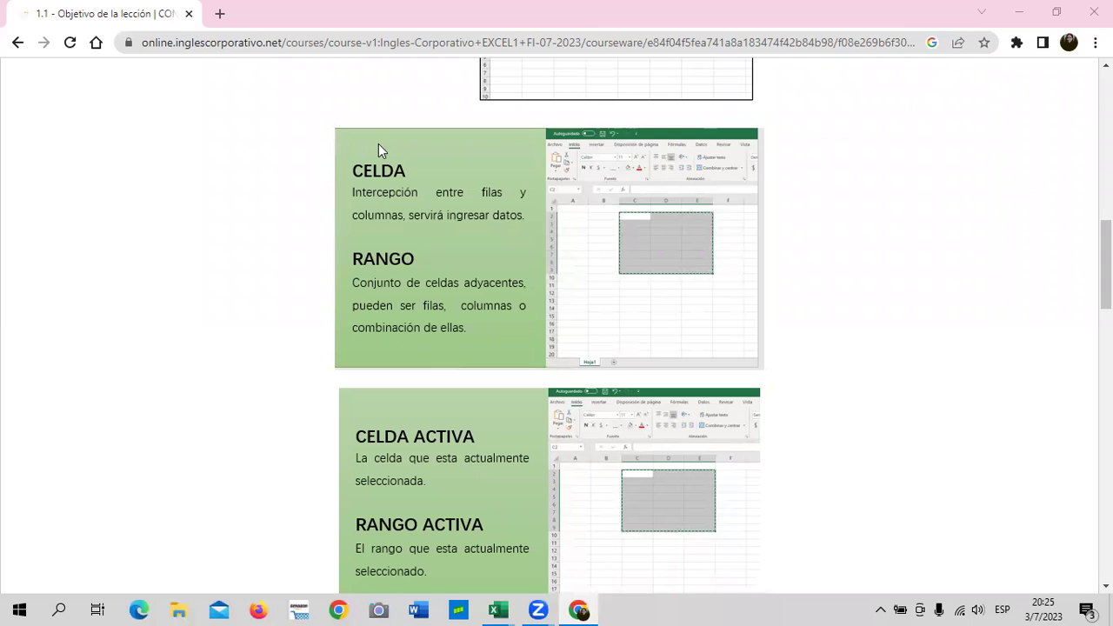
- Preview the two open Excel workbooks, then continue down to the Filas/Columnas image
{"action": "left_click", "coordinate": [498, 611]}
{"action": "scroll", "coordinate": [511, 356], "scroll_direction": "down", "scroll_amount": 1}
{"action": "scroll", "coordinate": [512, 357], "scroll_direction": "down", "scroll_amount": 1}
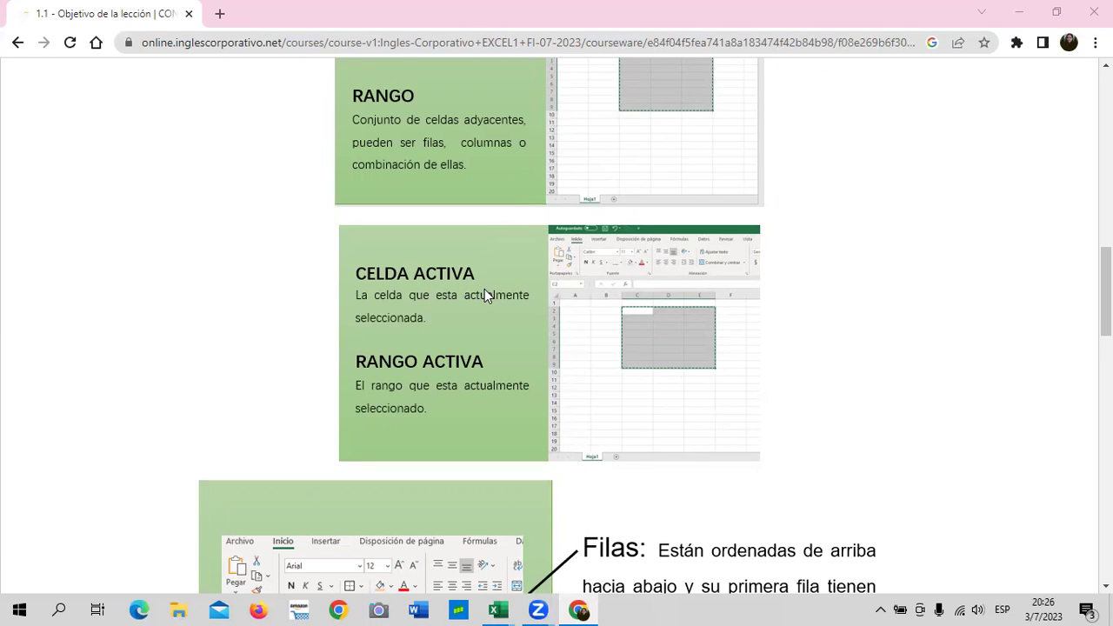
{"action": "scroll", "coordinate": [409, 315], "scroll_direction": "down", "scroll_amount": 2}
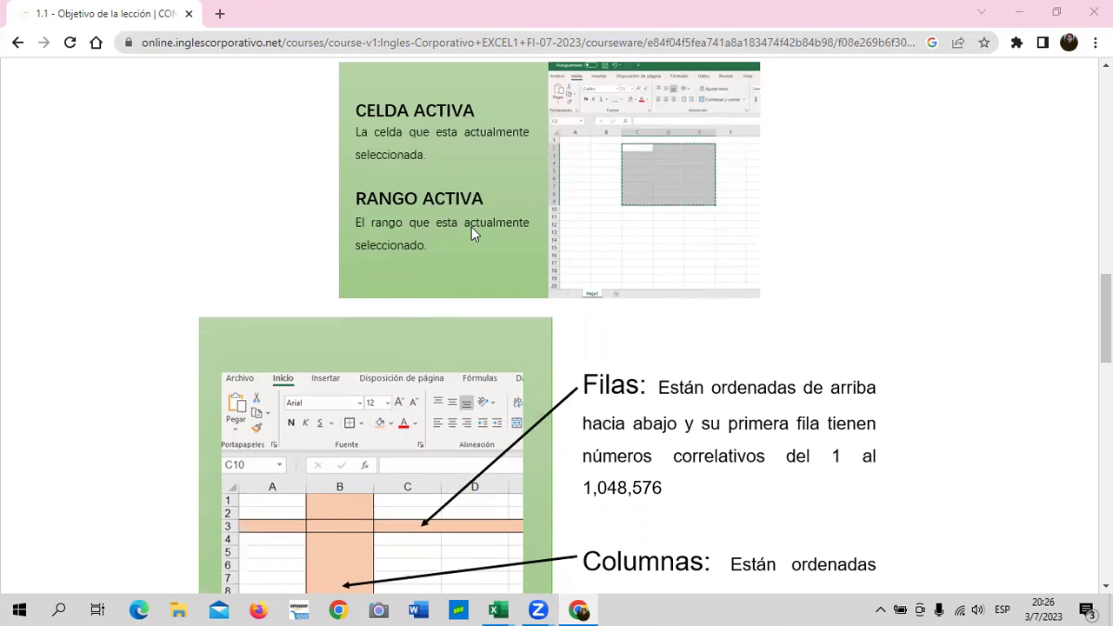
- Scroll to the DISTRIBUCIÓN DE LA VENTANA DE EXCEL diagram and the Ingreso de datos a Excel section
{"action": "scroll", "coordinate": [471, 227], "scroll_direction": "down", "scroll_amount": 2}
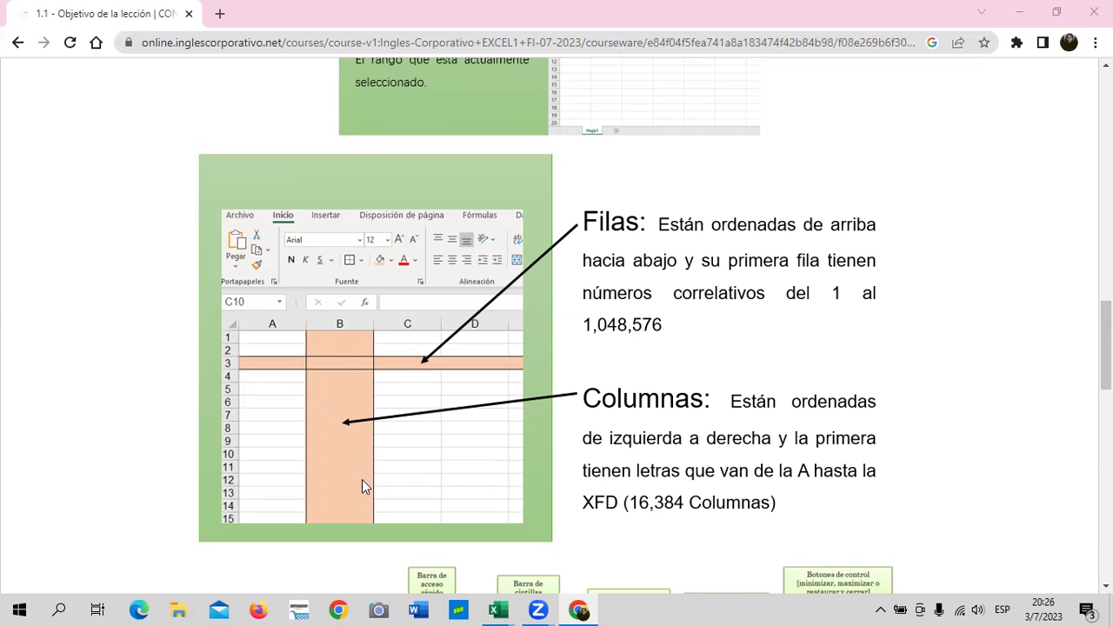
{"action": "scroll", "coordinate": [451, 426], "scroll_direction": "down", "scroll_amount": 1}
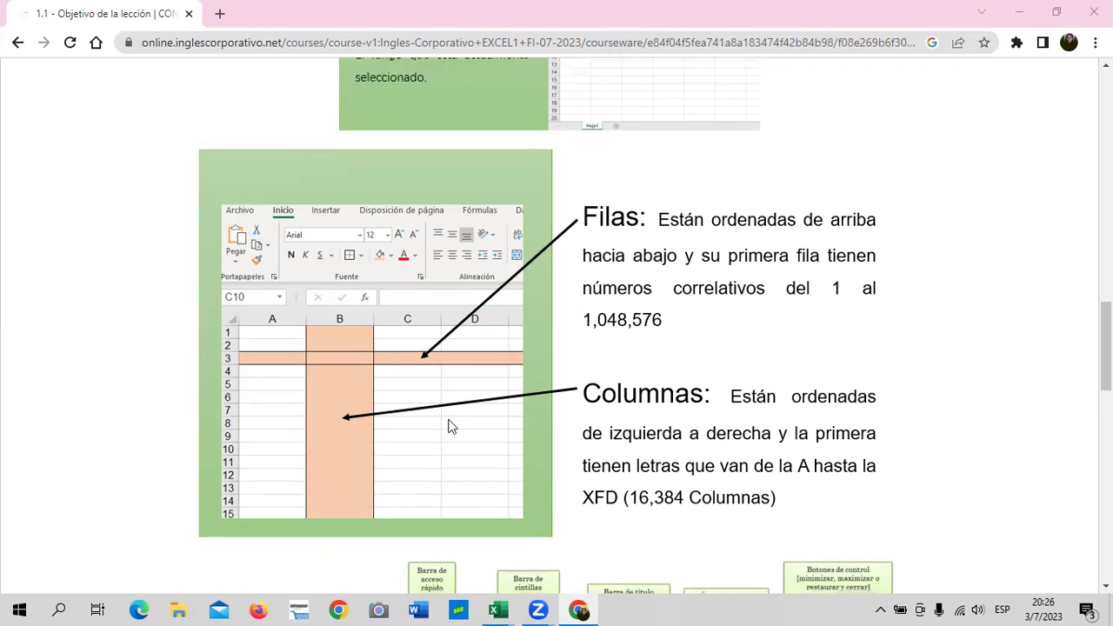
{"action": "scroll", "coordinate": [451, 426], "scroll_direction": "down", "scroll_amount": 1}
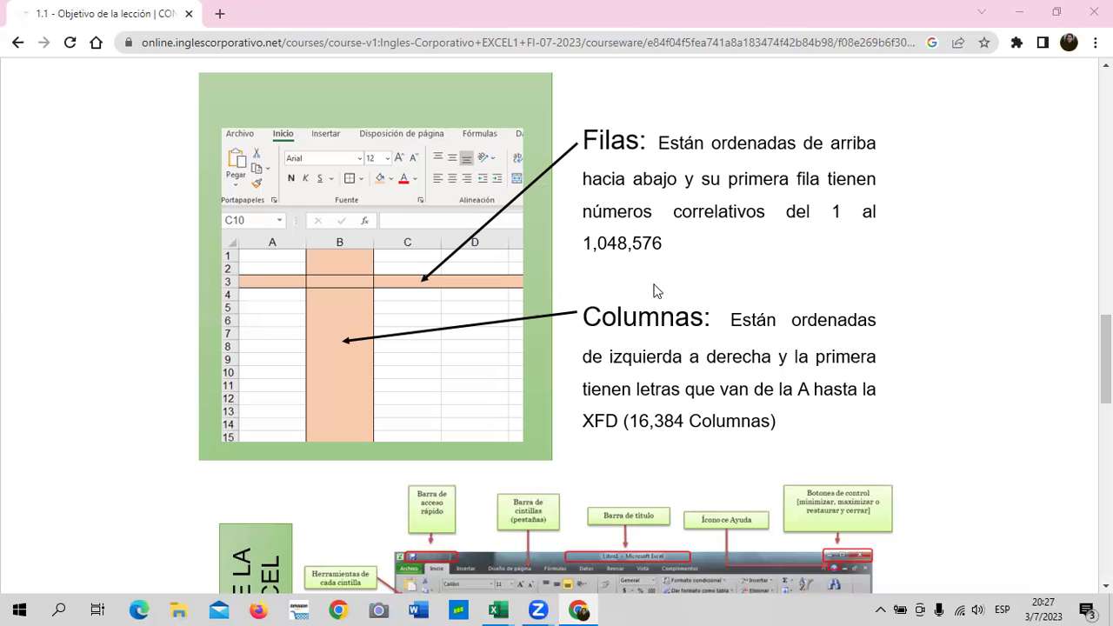
{"action": "scroll", "coordinate": [656, 294], "scroll_direction": "down", "scroll_amount": 3}
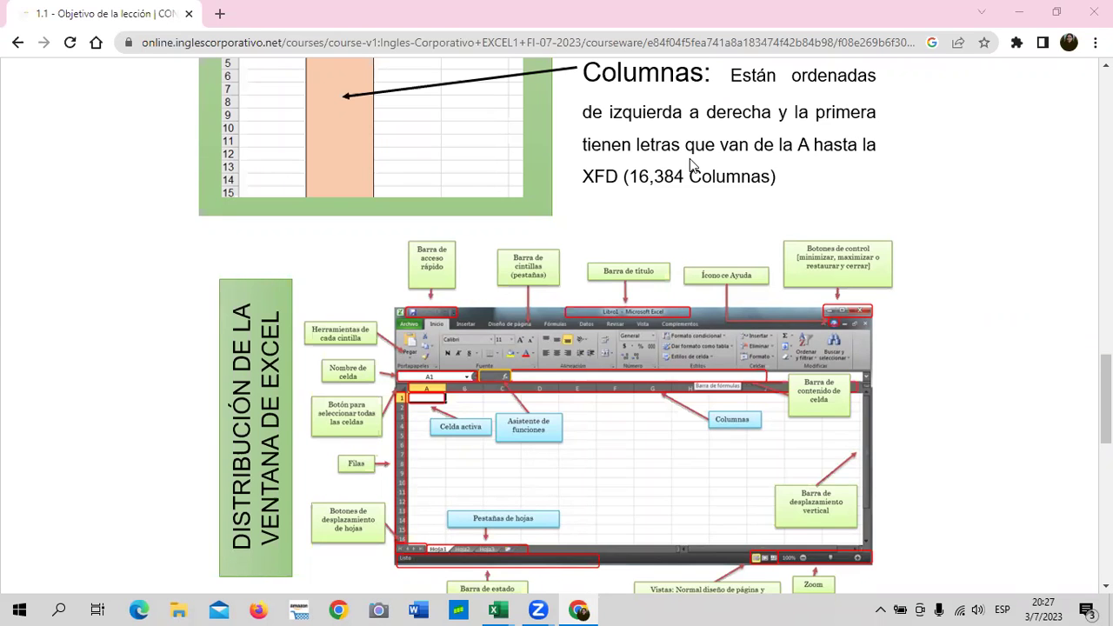
{"action": "scroll", "coordinate": [691, 163], "scroll_direction": "down", "scroll_amount": 2}
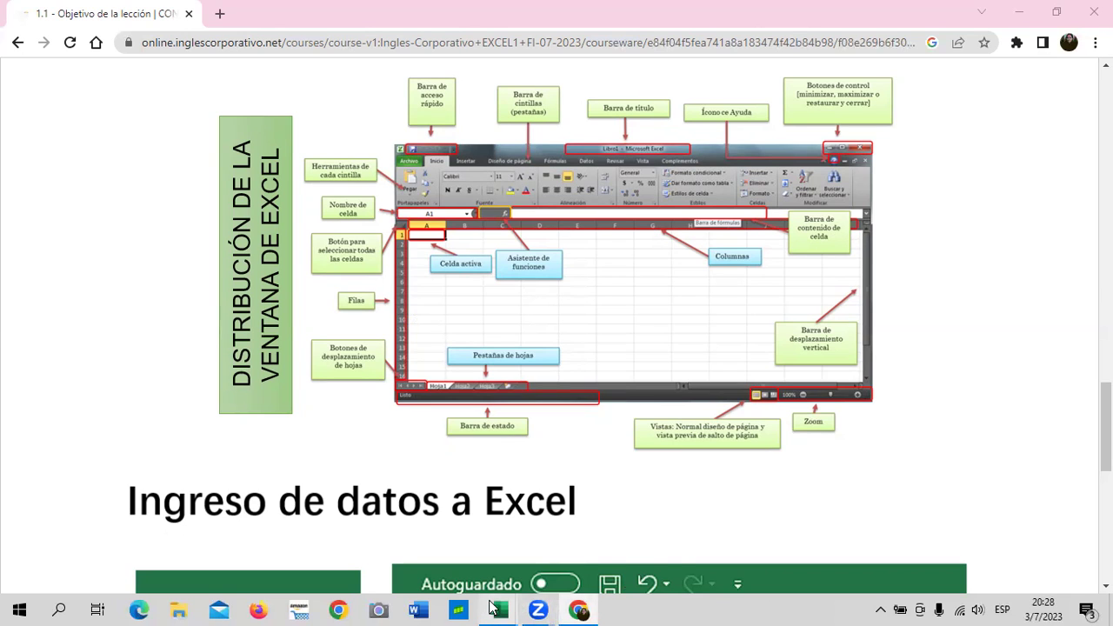
- Bring up the HOJA_PRÁCTICA_-_SECCION_1 workbook, select G11, and return from the Archivo backstage
{"action": "mouse_move", "coordinate": [497, 610]}
{"action": "left_click", "coordinate": [432, 564]}
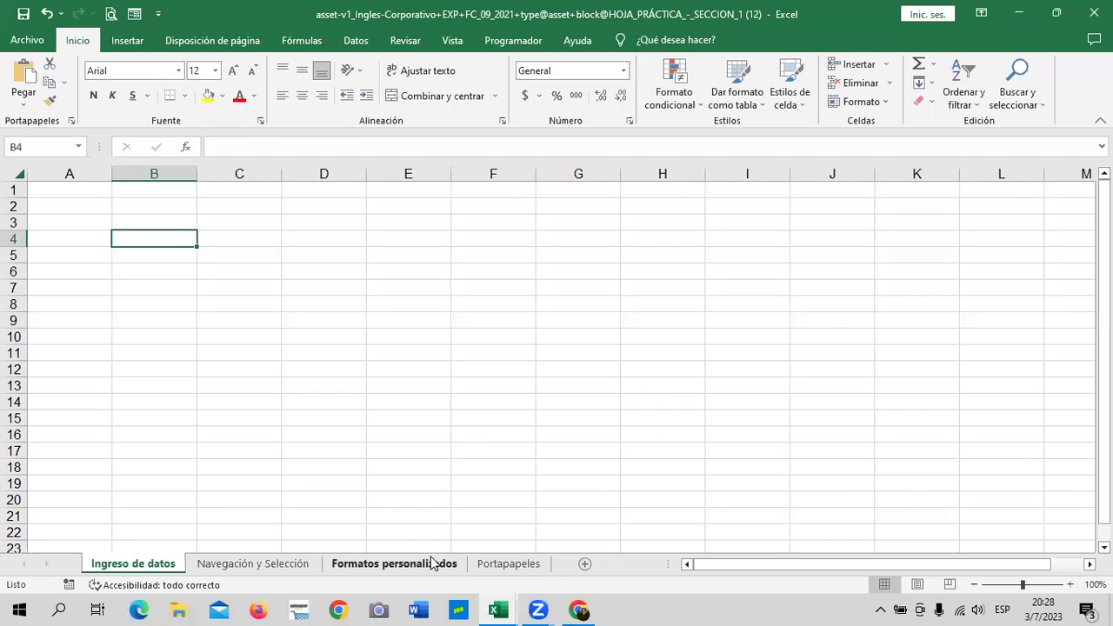
{"action": "left_click", "coordinate": [589, 351]}
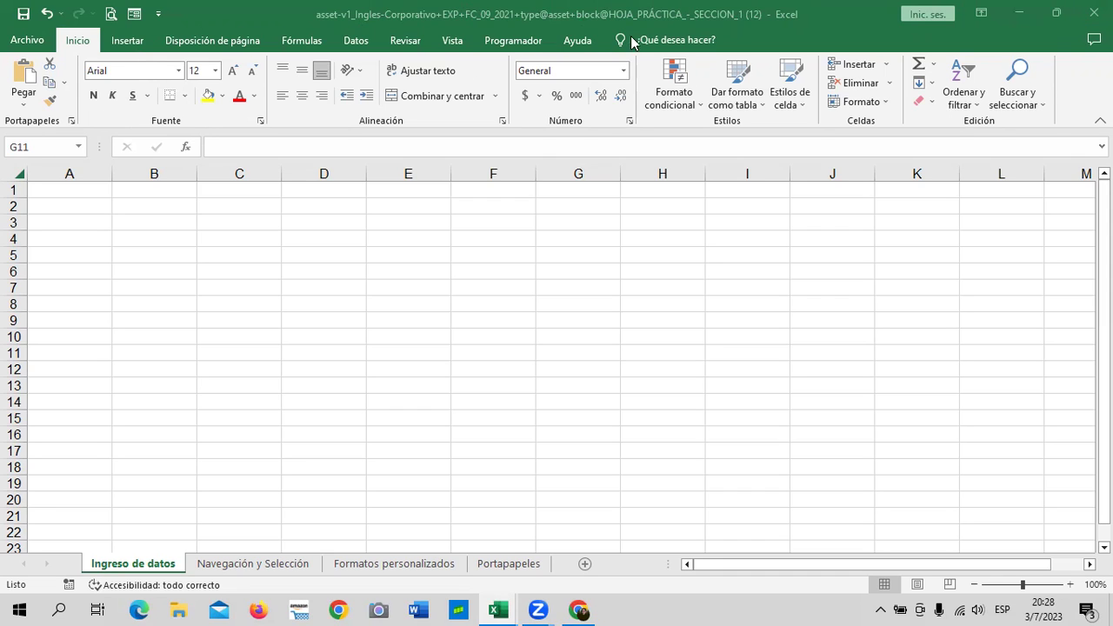
{"action": "left_click", "coordinate": [31, 42]}
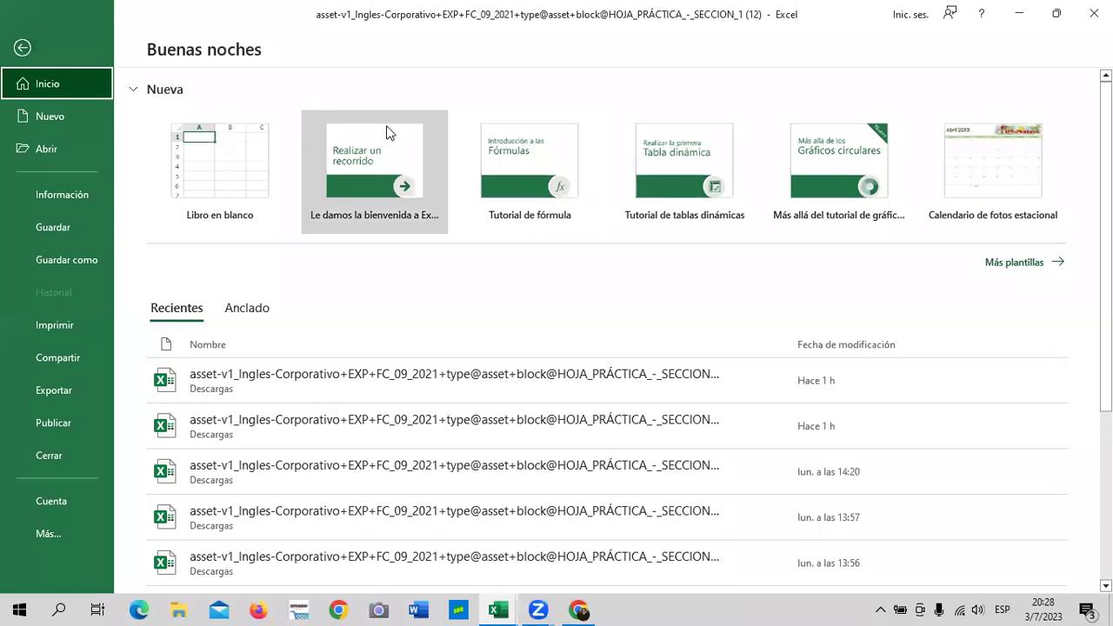
{"action": "left_click", "coordinate": [23, 48]}
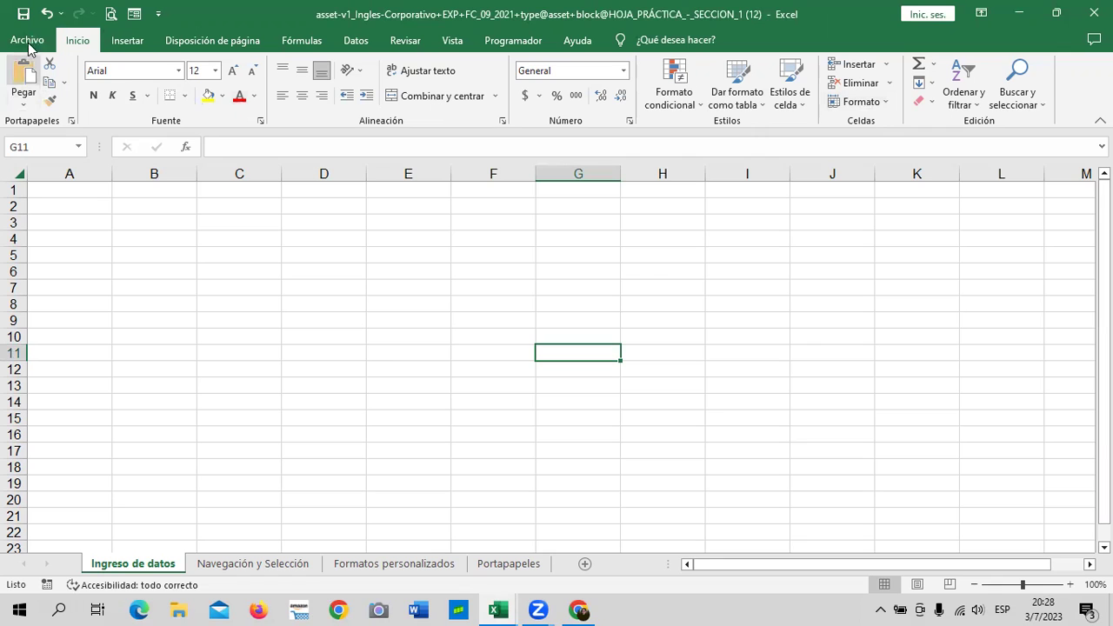
{"action": "left_click", "coordinate": [139, 43]}
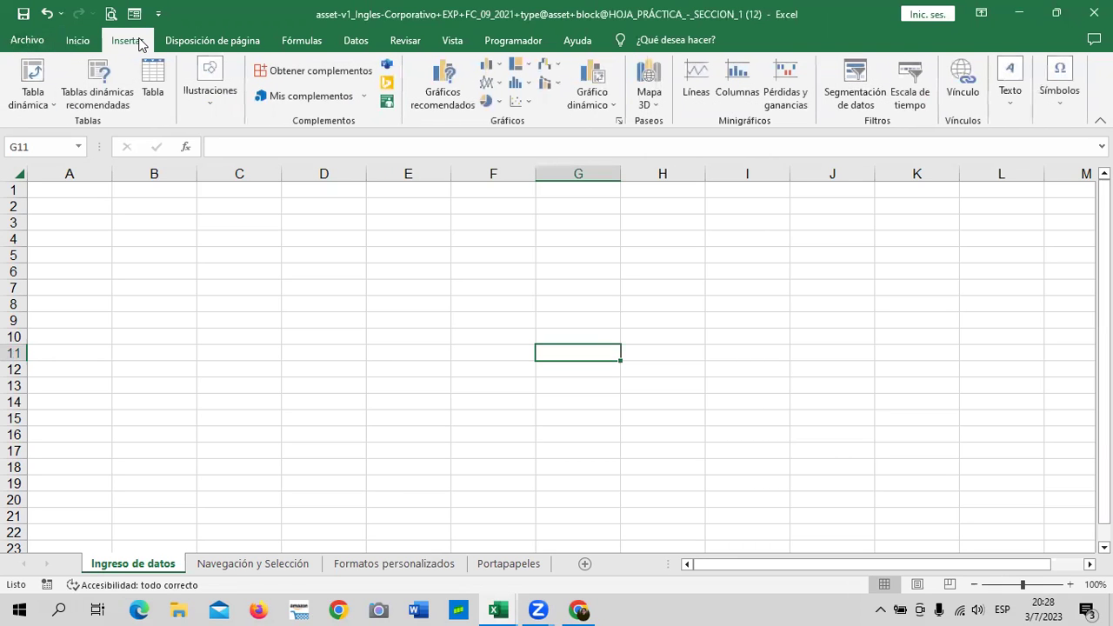
{"action": "left_click", "coordinate": [191, 46]}
{"action": "left_click", "coordinate": [296, 42]}
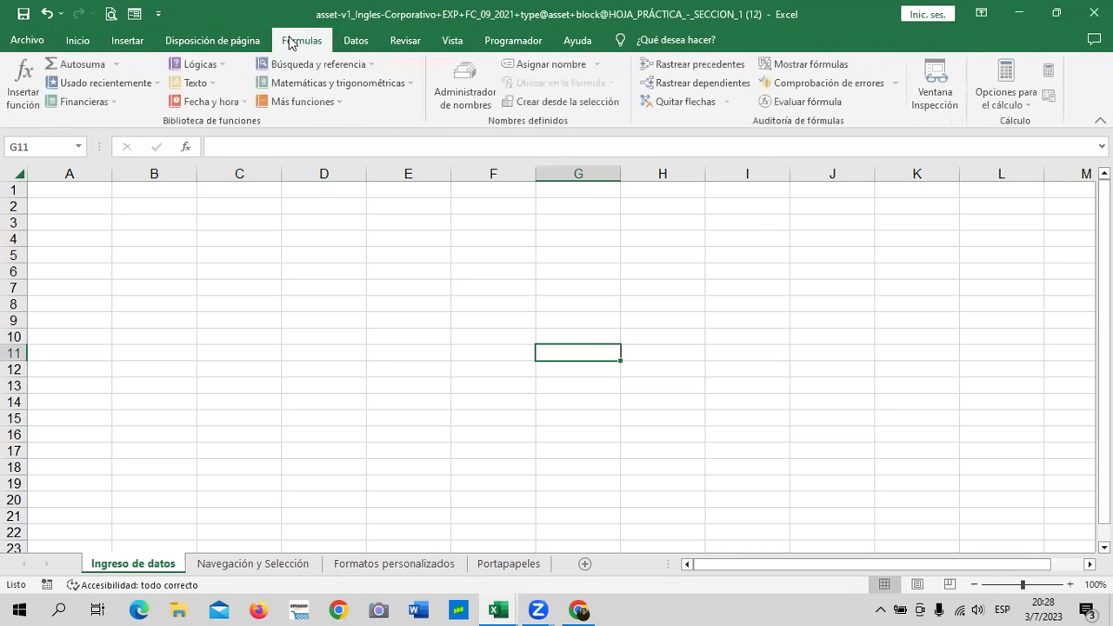
{"action": "left_click", "coordinate": [374, 45]}
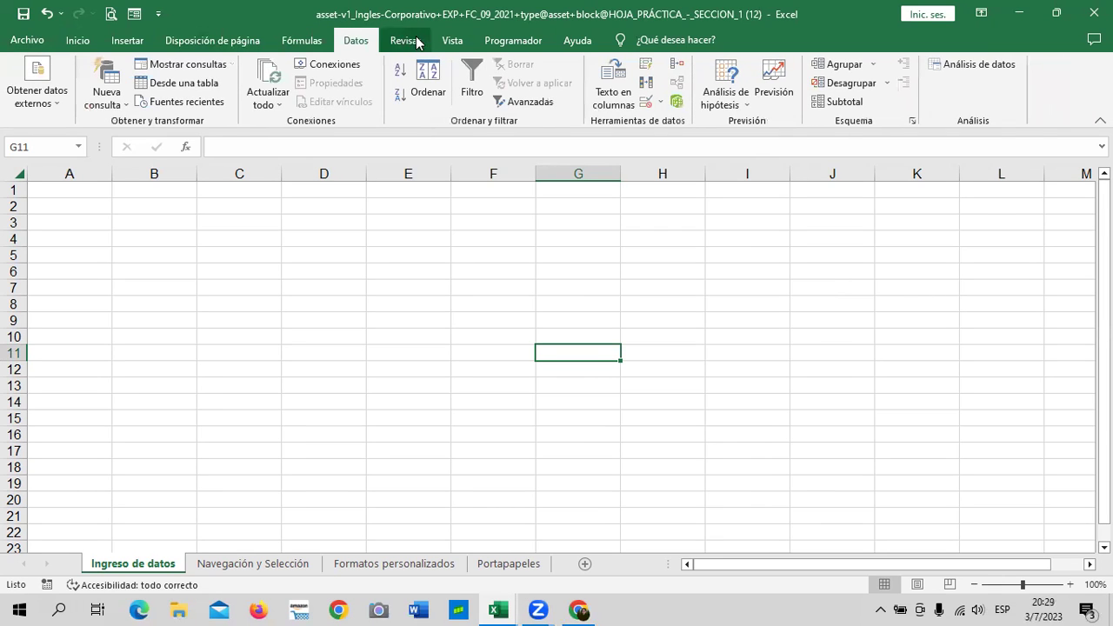
{"action": "left_click", "coordinate": [407, 43]}
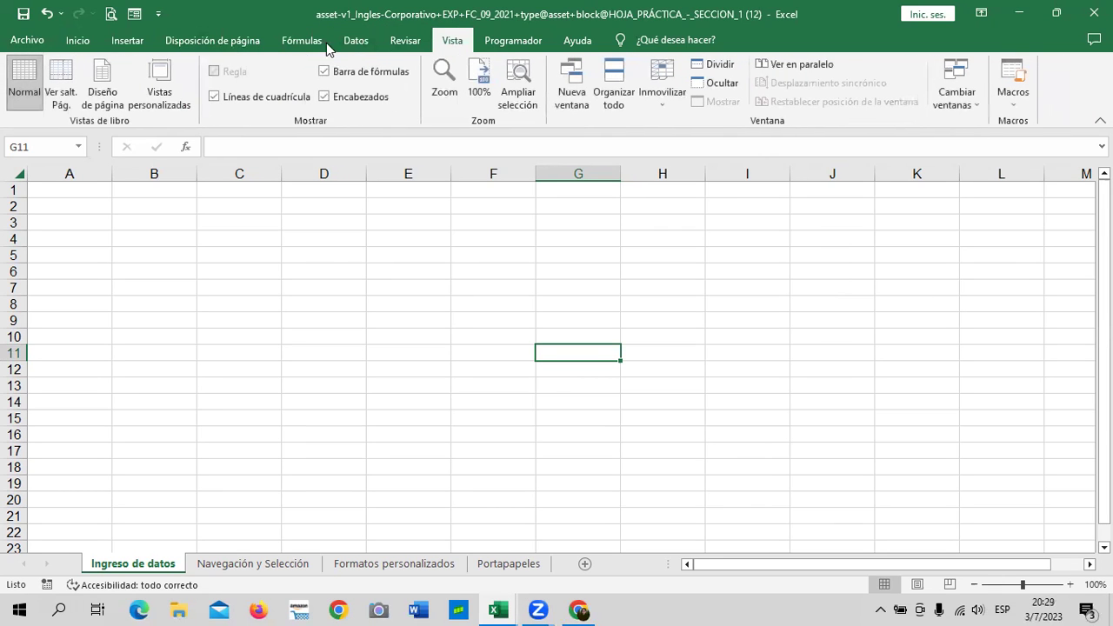
{"action": "left_click", "coordinate": [114, 42]}
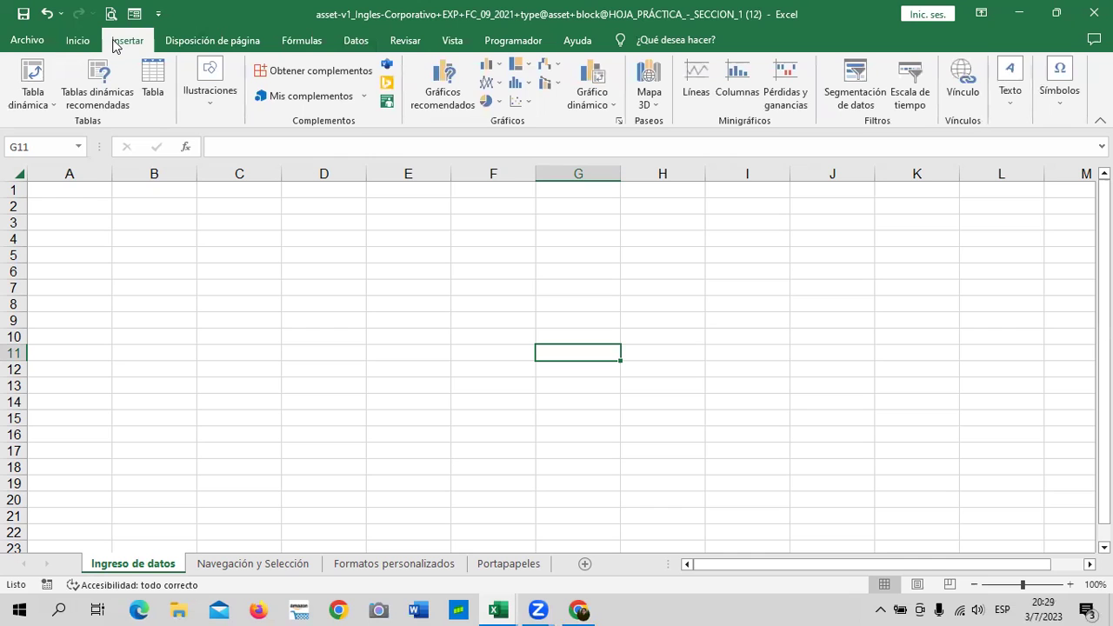
{"action": "left_click", "coordinate": [201, 42]}
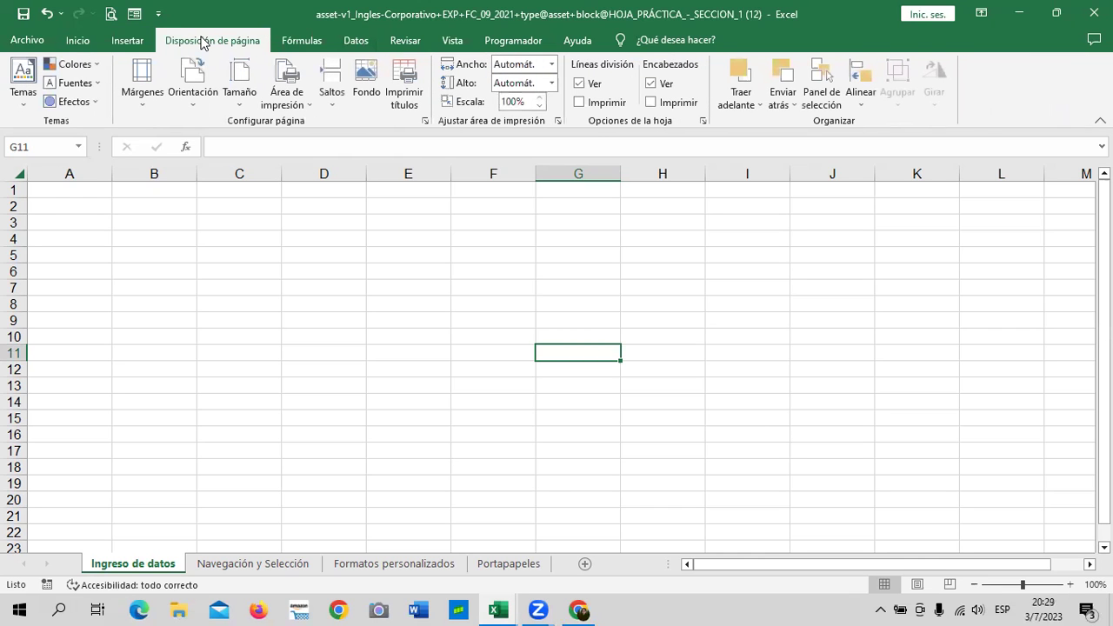
{"action": "left_click", "coordinate": [296, 42]}
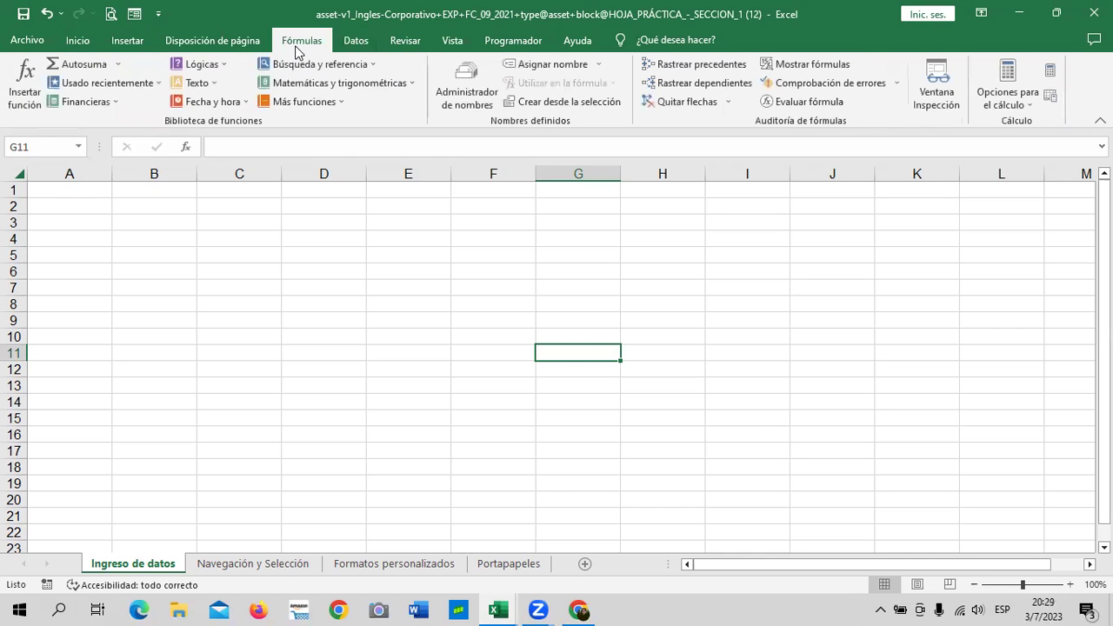
{"action": "left_click", "coordinate": [356, 42]}
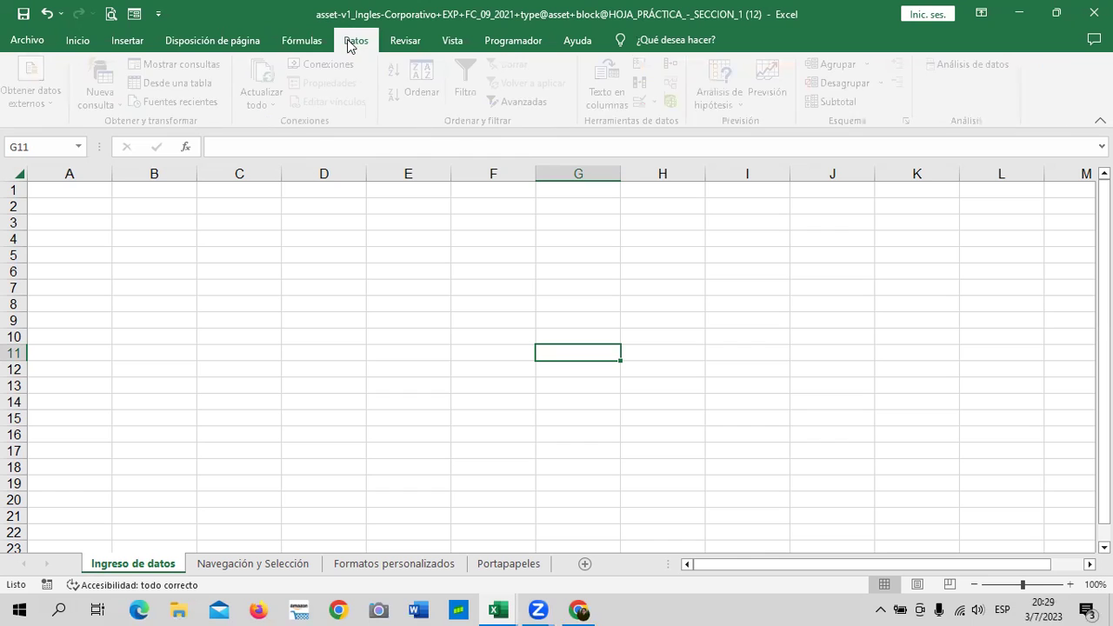
{"action": "left_click", "coordinate": [407, 45]}
{"action": "left_click", "coordinate": [451, 43]}
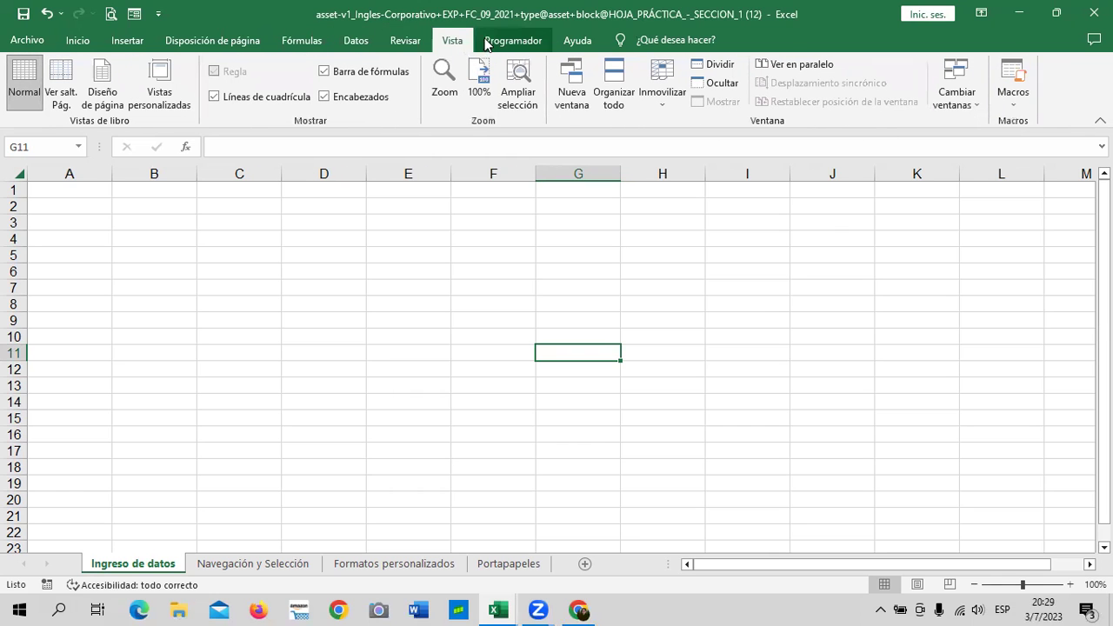
{"action": "left_click", "coordinate": [520, 42]}
{"action": "left_click", "coordinate": [571, 43]}
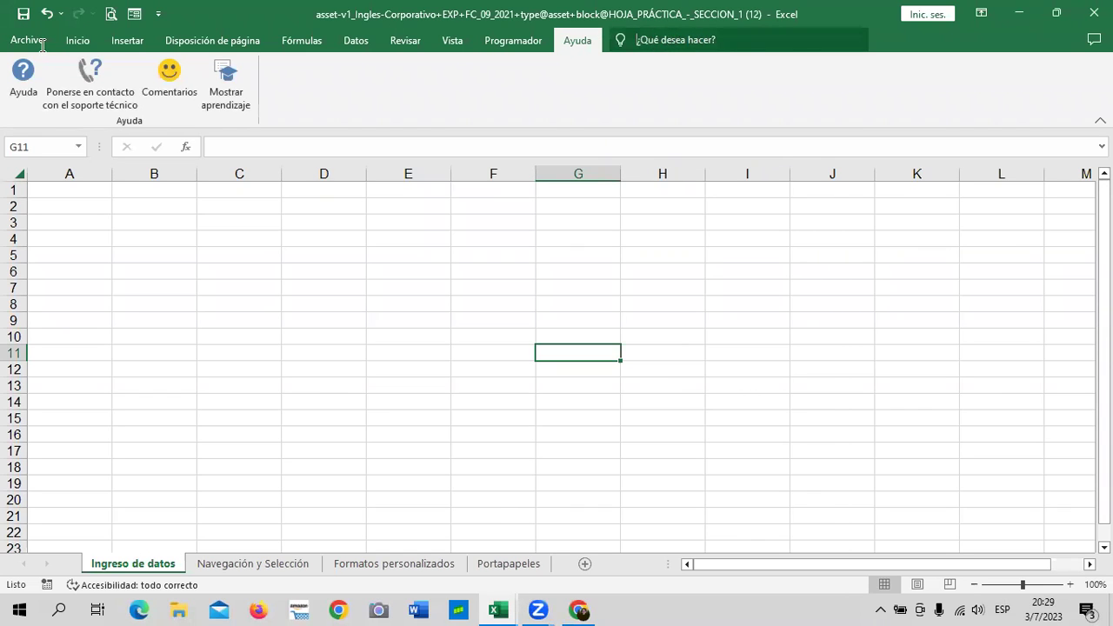
{"action": "left_click", "coordinate": [93, 41]}
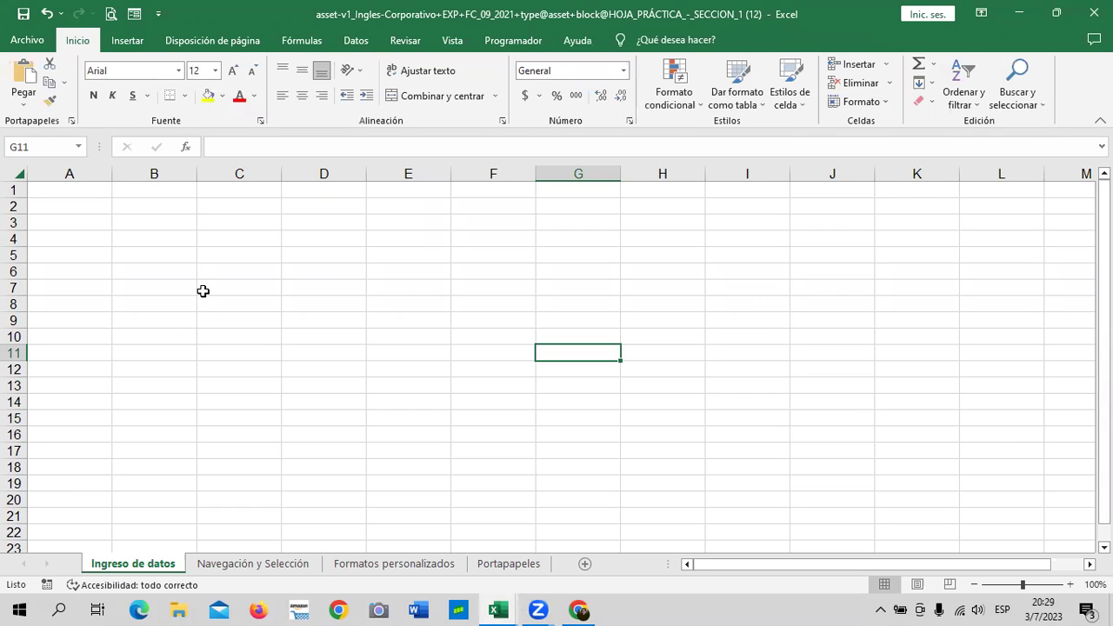
- Enter the text hola in cell C11
{"action": "left_click", "coordinate": [239, 272]}
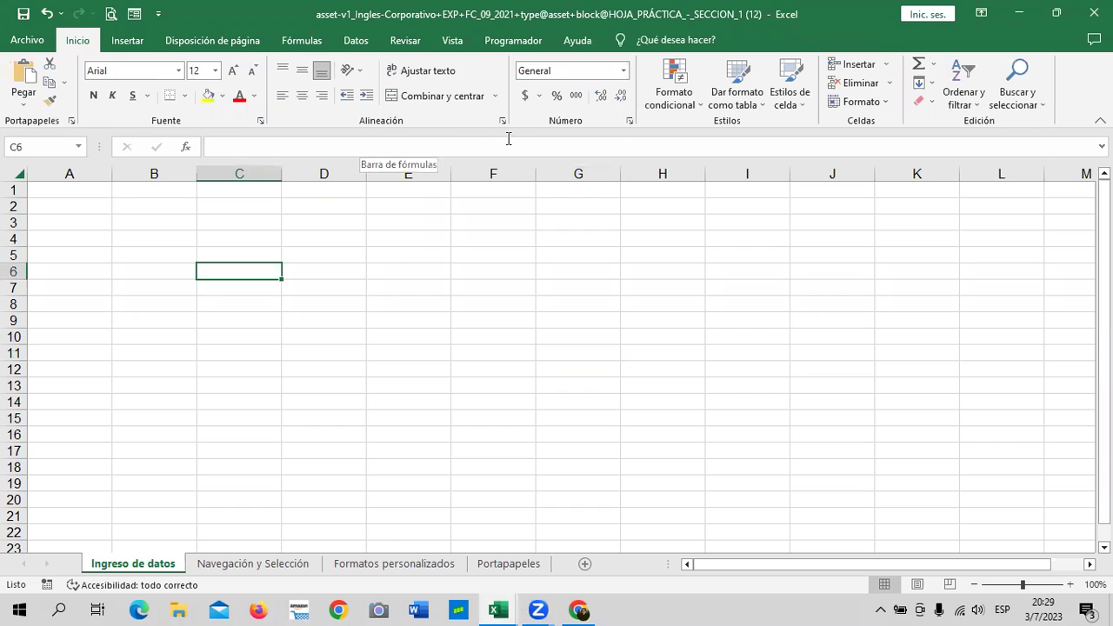
{"action": "left_click", "coordinate": [676, 144]}
{"action": "left_click", "coordinate": [410, 270]}
{"action": "left_click", "coordinate": [418, 146]}
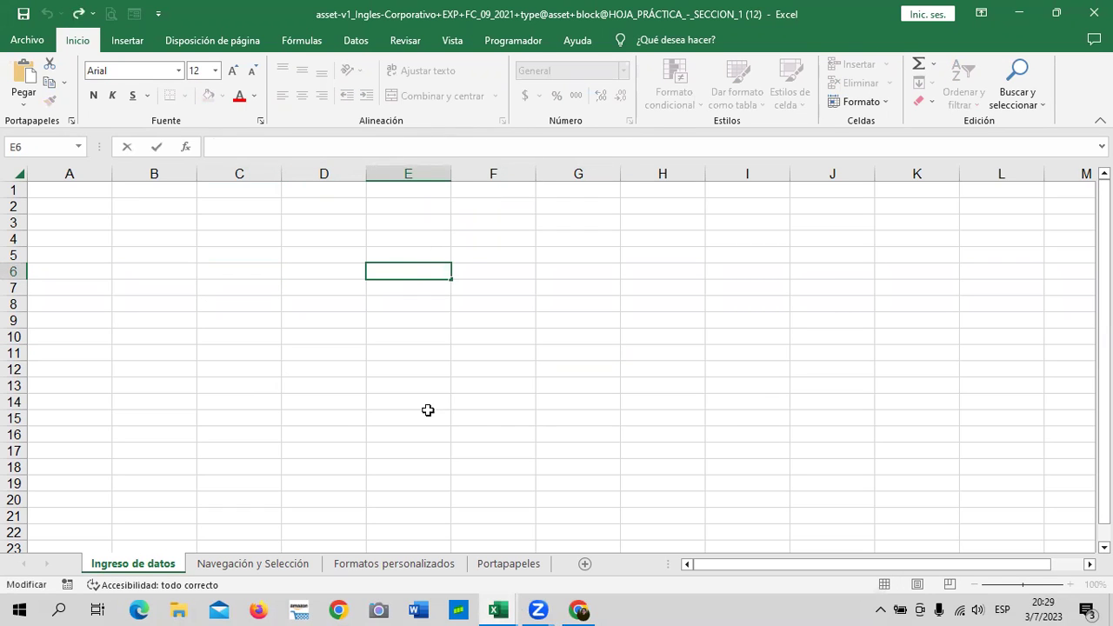
{"action": "left_click", "coordinate": [271, 344]}
{"action": "type", "text": "hola"}
{"action": "key", "text": "Return"}
{"action": "left_click", "coordinate": [390, 314]}
{"action": "left_click", "coordinate": [232, 354]}
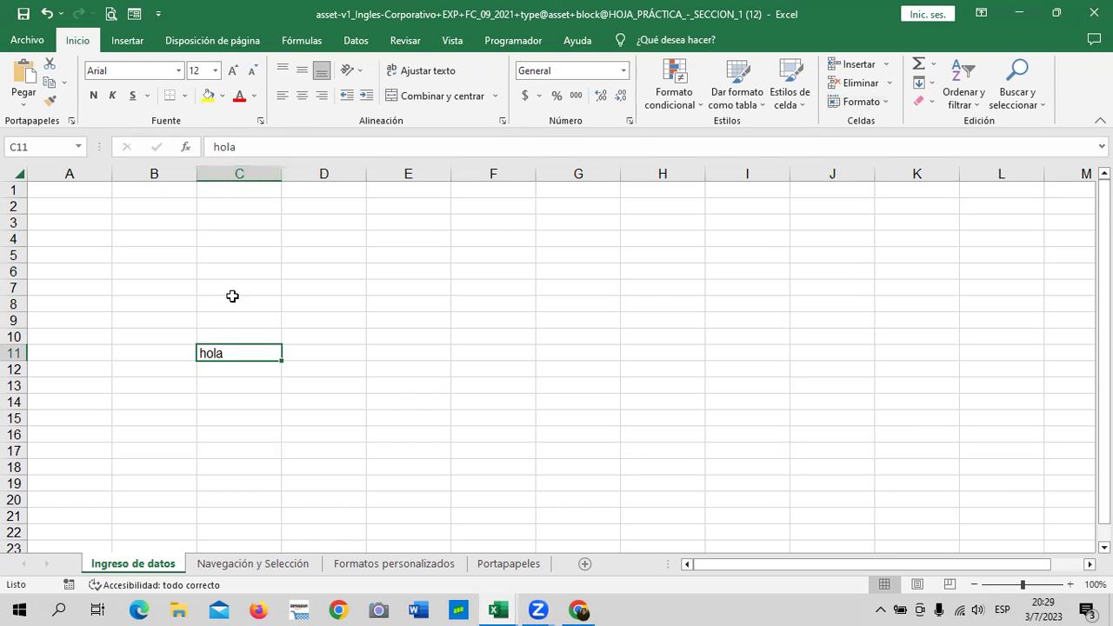
{"action": "left_click", "coordinate": [456, 323]}
{"action": "left_click", "coordinate": [214, 352]}
- Enter 10 in C6 and D6, then select C6:E6 and apply AutoSum
{"action": "left_click", "coordinate": [236, 271]}
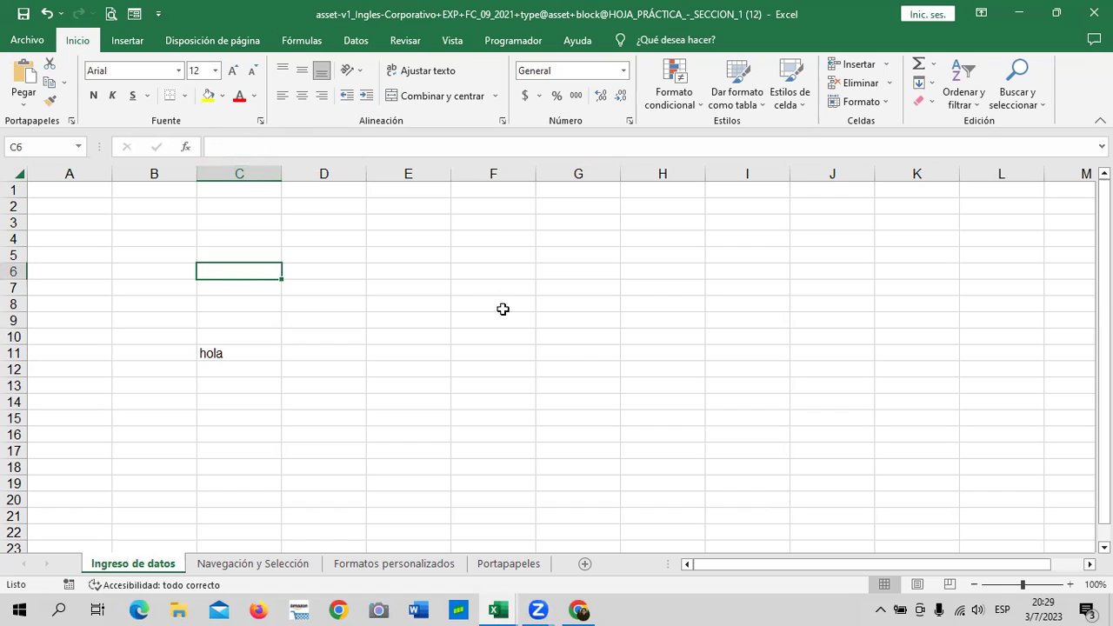
{"action": "left_click", "coordinate": [220, 350]}
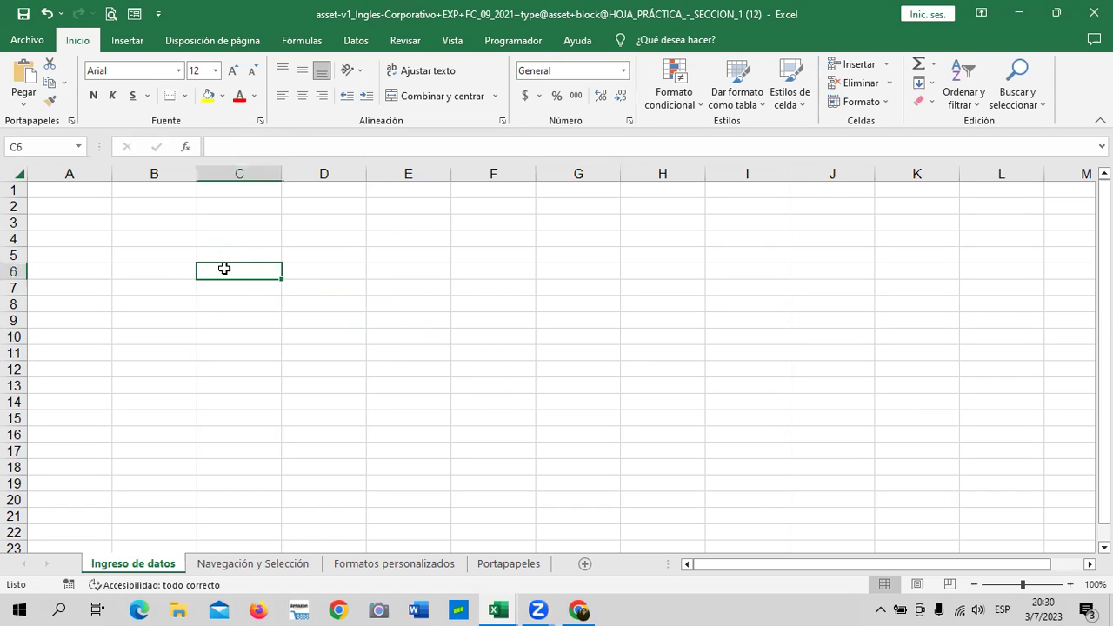
{"action": "type", "text": "1"}
{"action": "type", "text": "0"}
{"action": "left_click", "coordinate": [298, 273]}
{"action": "type", "text": "10"}
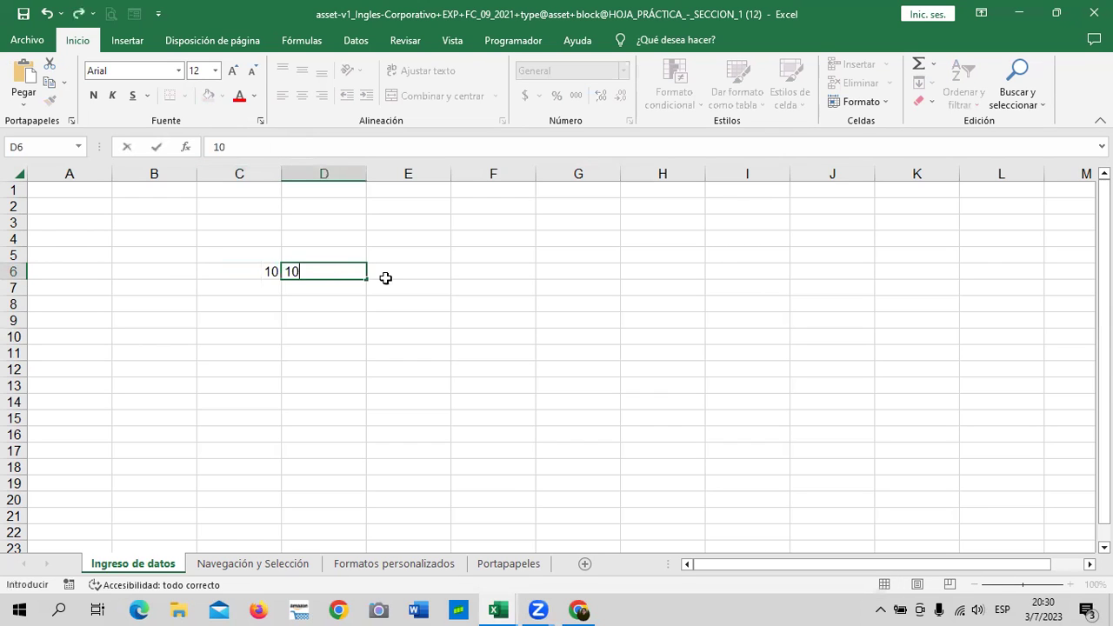
{"action": "left_click", "coordinate": [417, 304]}
{"action": "left_click", "coordinate": [441, 273]}
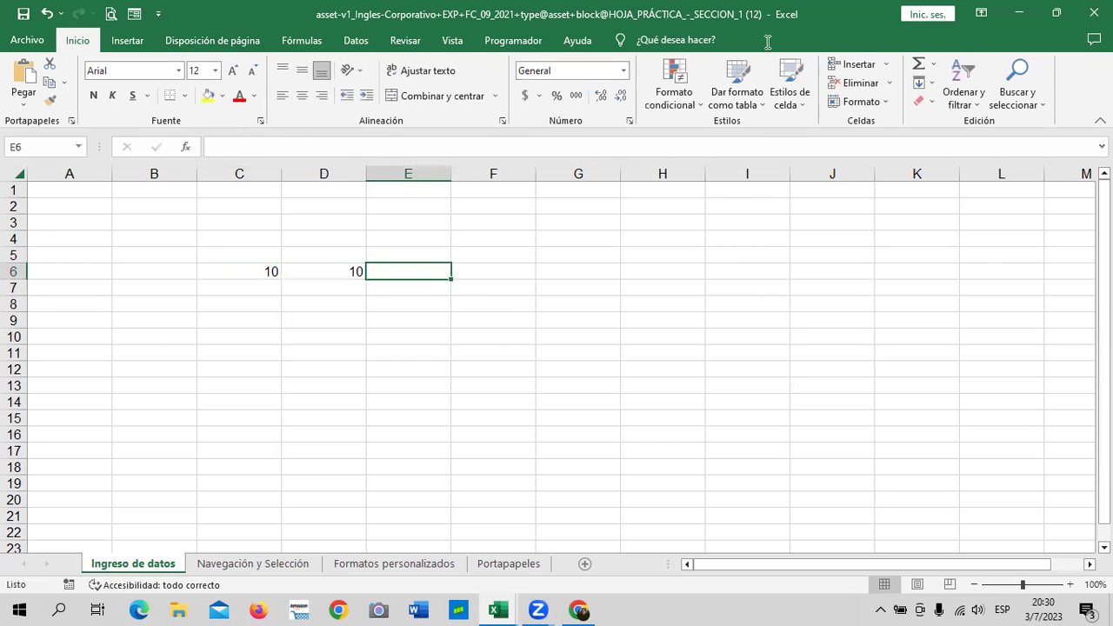
{"action": "left_click_drag", "start_coordinate": [267, 270], "coordinate": [381, 265]}
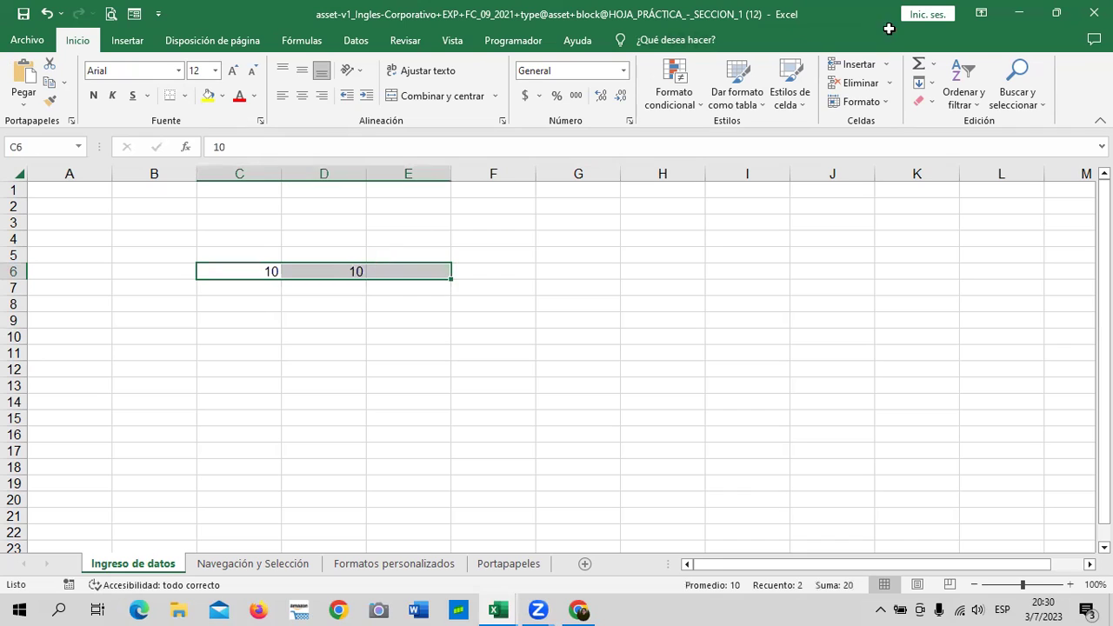
{"action": "left_click", "coordinate": [917, 62]}
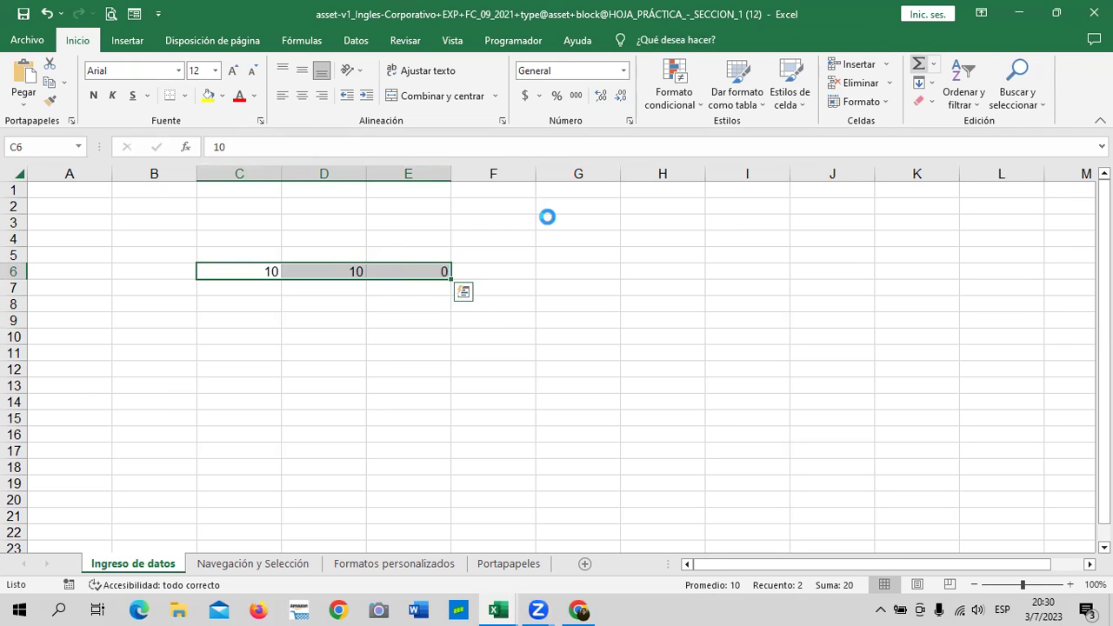
{"action": "left_click", "coordinate": [417, 268]}
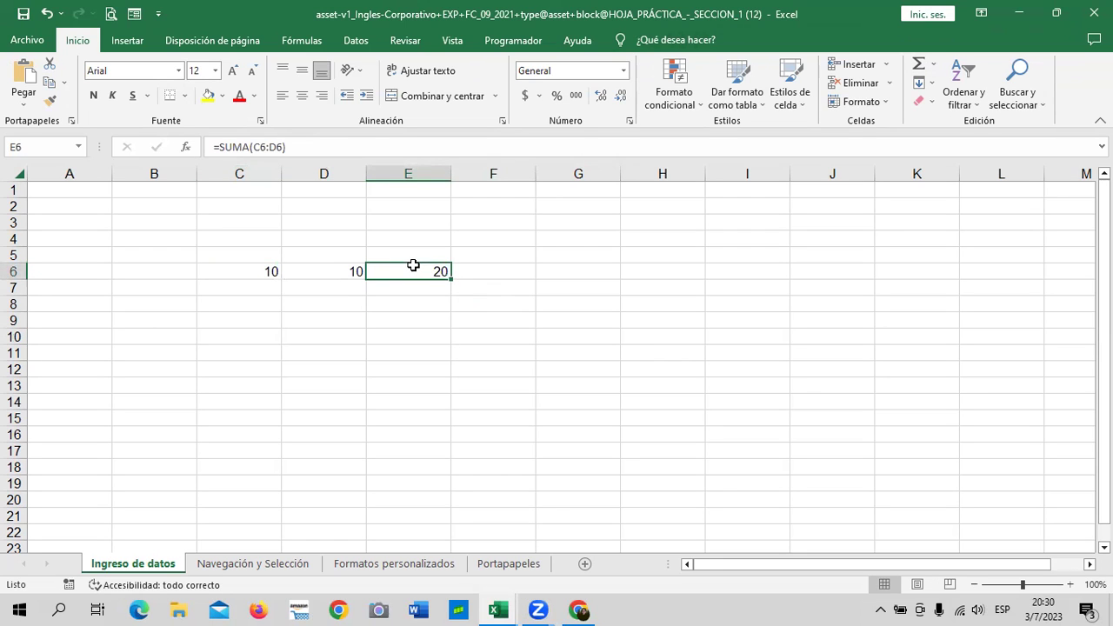
{"action": "left_click", "coordinate": [409, 354]}
{"action": "left_click", "coordinate": [408, 266]}
{"action": "left_click", "coordinate": [583, 276]}
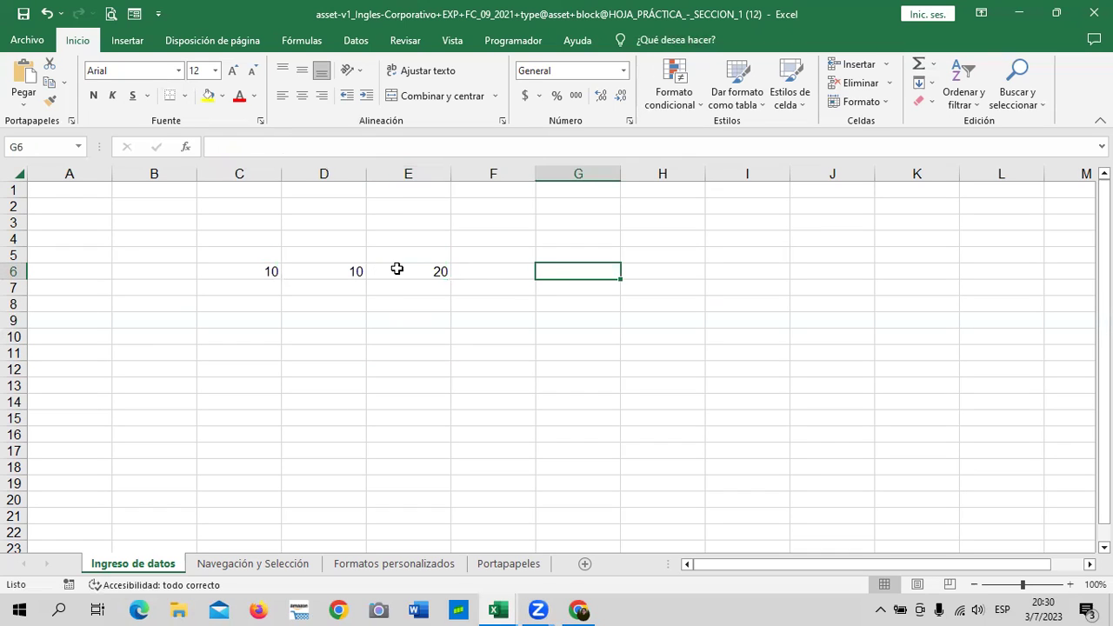
{"action": "left_click", "coordinate": [398, 269]}
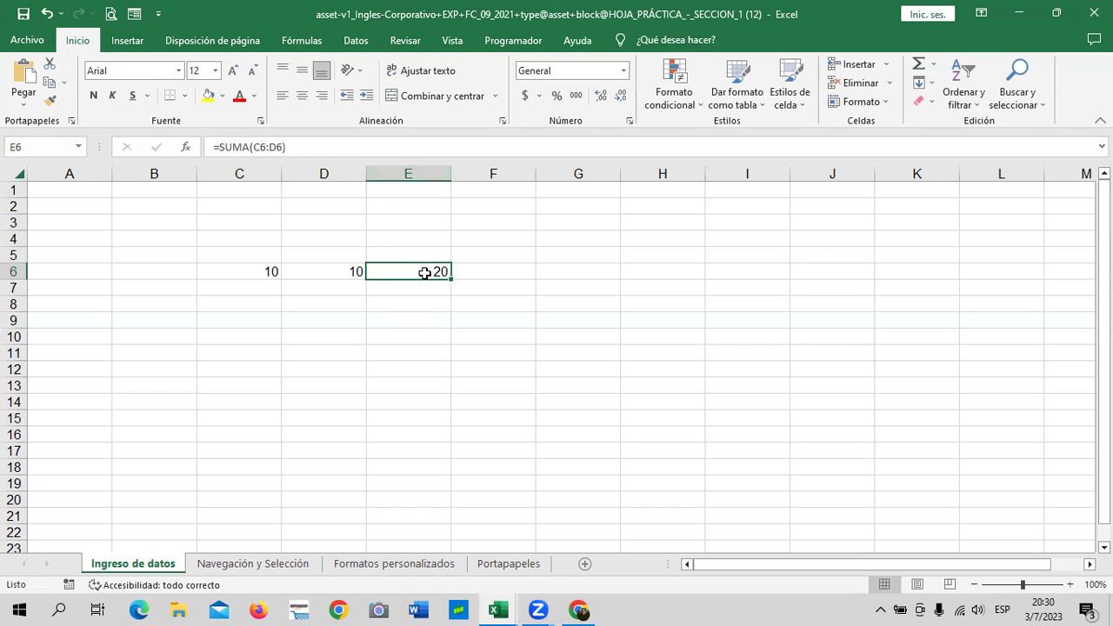
{"action": "left_click", "coordinate": [422, 315]}
{"action": "left_click", "coordinate": [425, 271]}
{"action": "left_click", "coordinate": [256, 360]}
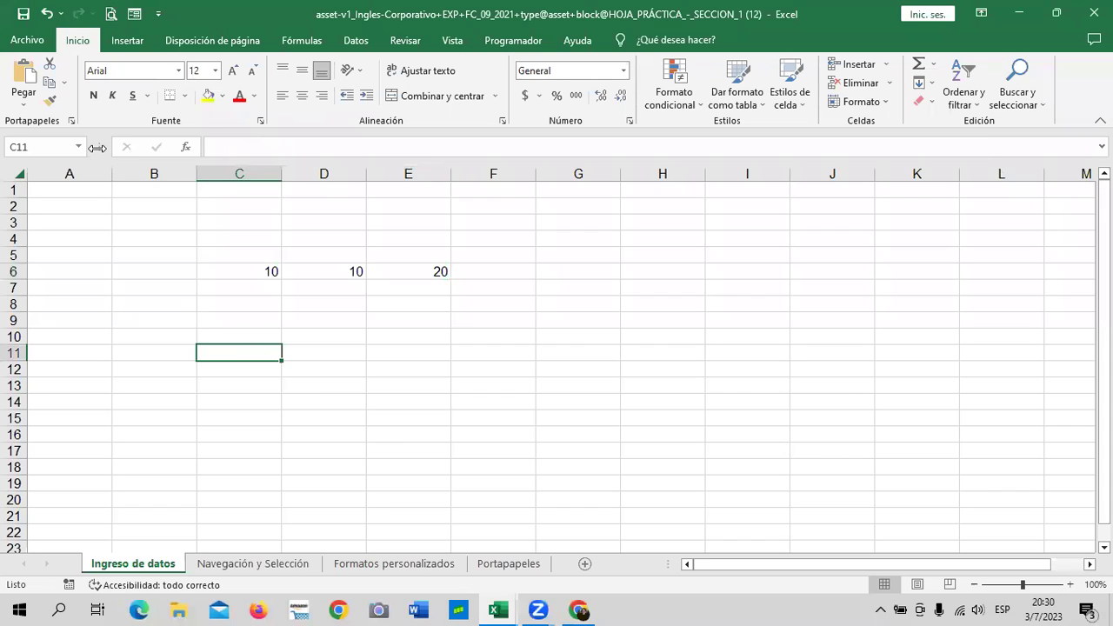
{"action": "left_click", "coordinate": [435, 272]}
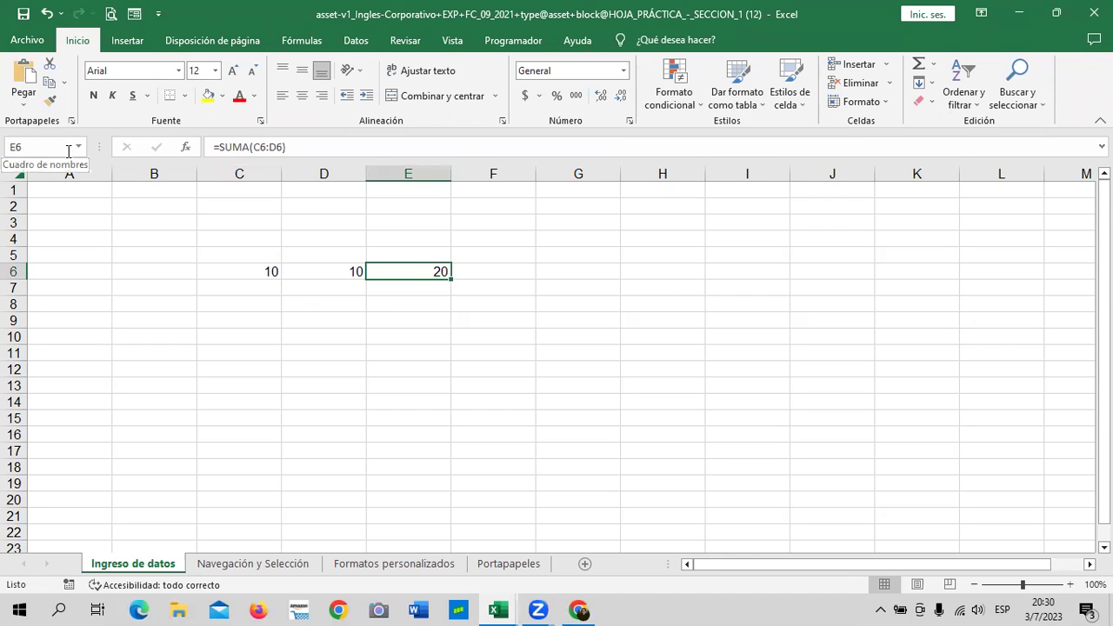
- Move the active cell through B14, J4, G8, H6, G5, F7, E6, F6, G11 and G12
{"action": "left_click", "coordinate": [154, 401]}
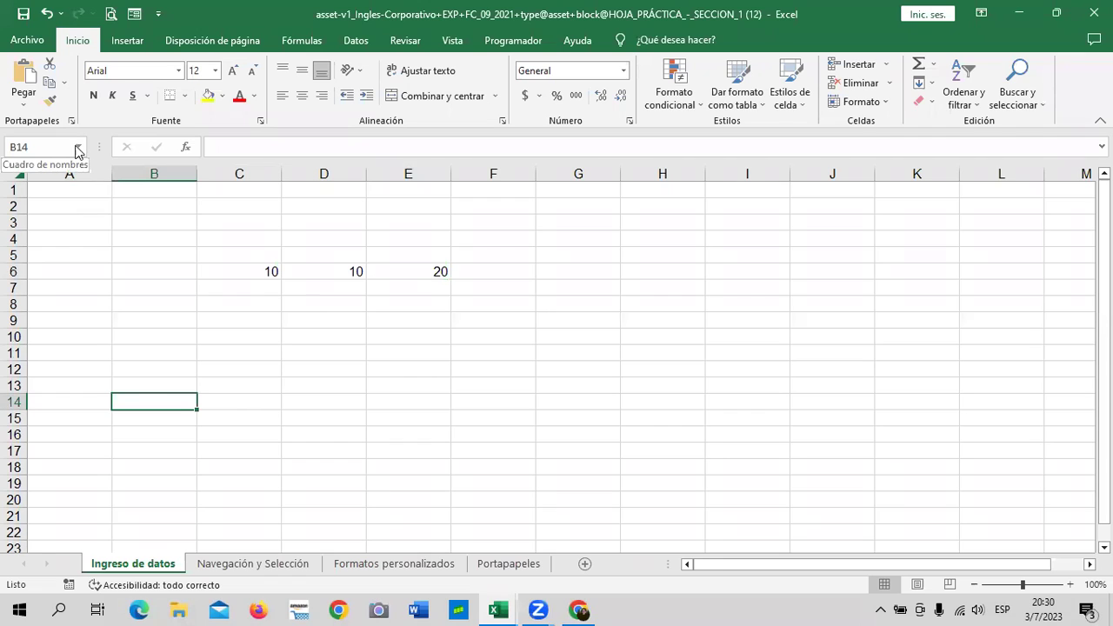
{"action": "left_click", "coordinate": [792, 239]}
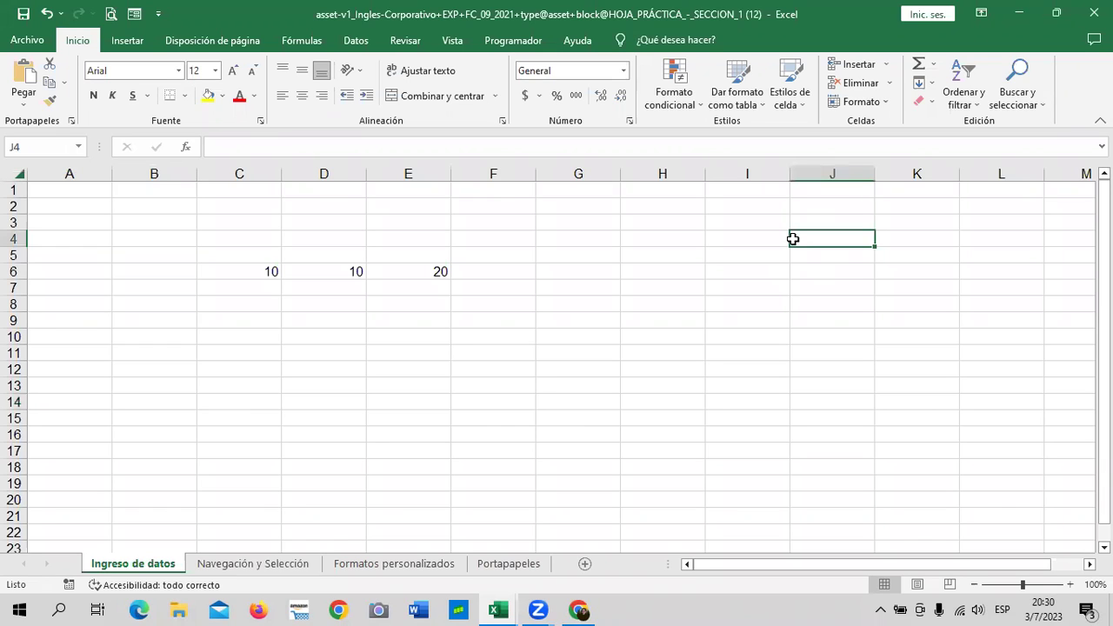
{"action": "left_click", "coordinate": [568, 298]}
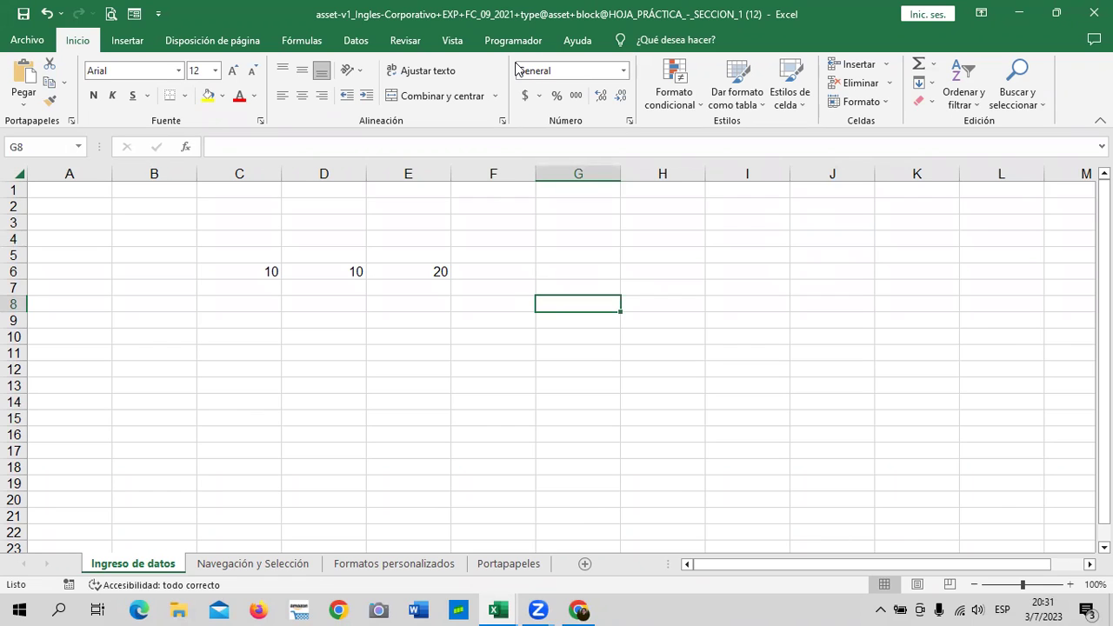
{"action": "left_click", "coordinate": [654, 267]}
{"action": "left_click", "coordinate": [586, 257]}
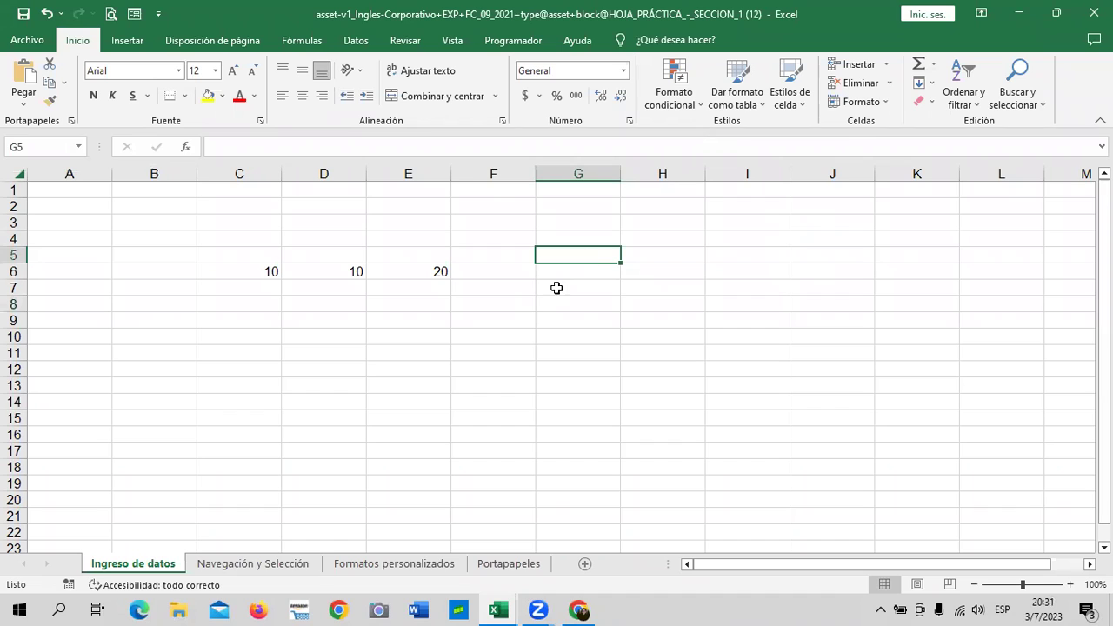
{"action": "left_click", "coordinate": [518, 290]}
{"action": "left_click", "coordinate": [384, 272]}
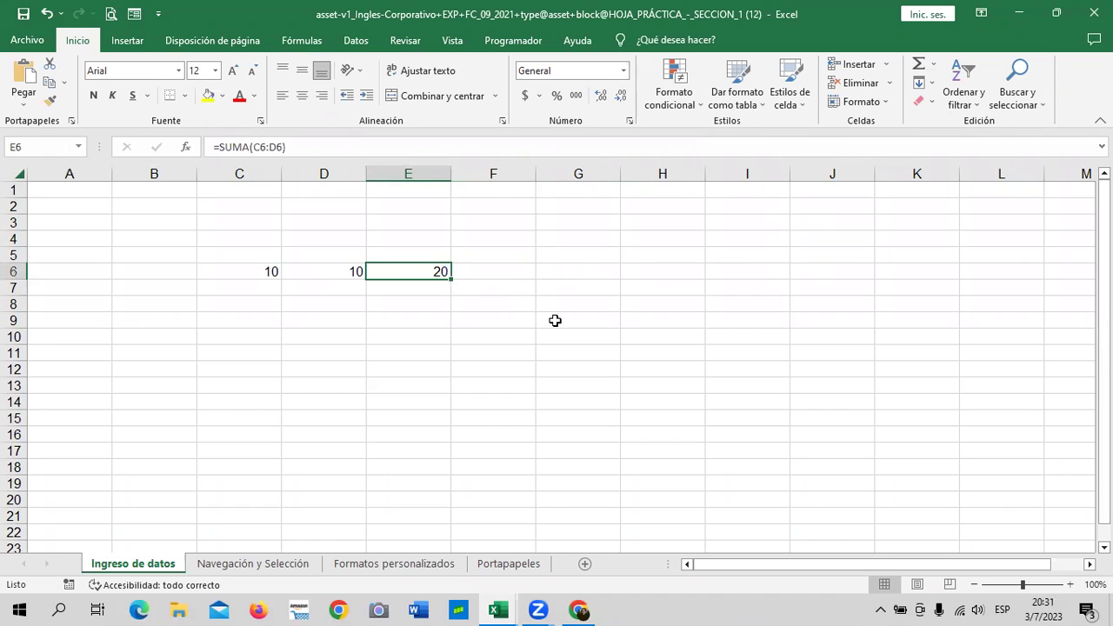
{"action": "left_click", "coordinate": [482, 273]}
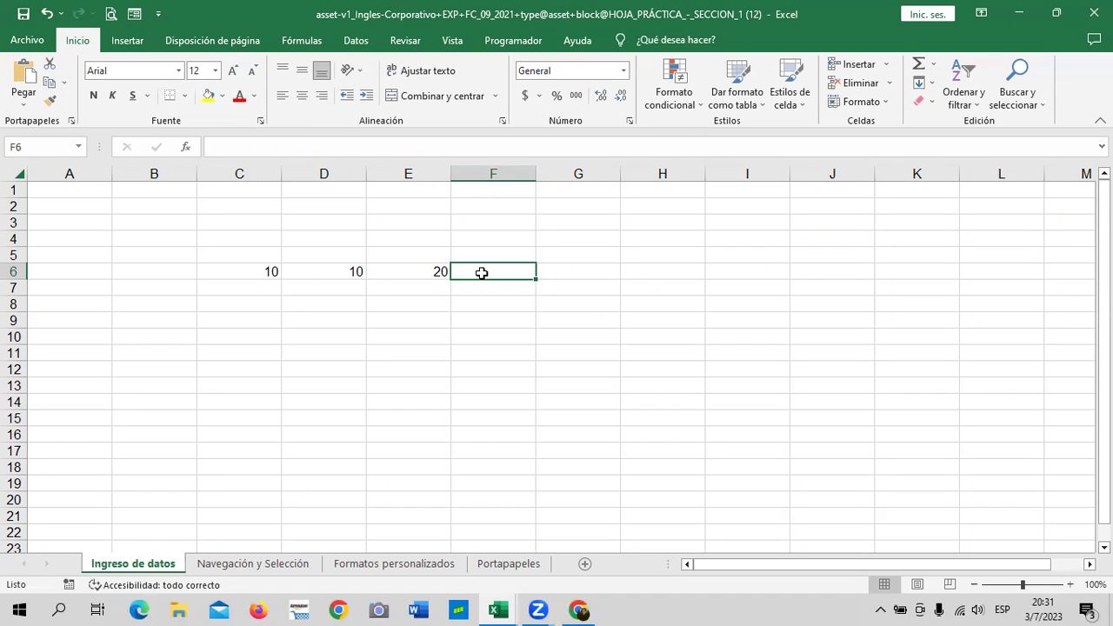
{"action": "left_click", "coordinate": [600, 353]}
{"action": "left_click", "coordinate": [609, 368]}
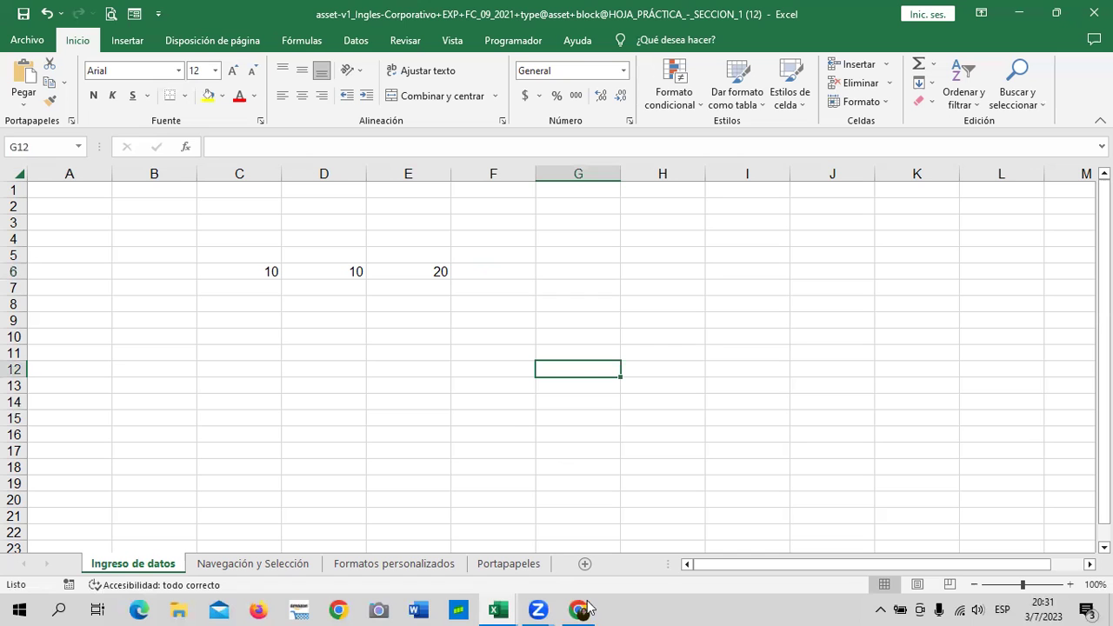
- Scroll the course lesson through its Filas/Columnas and Excel window-layout diagrams
{"action": "mouse_move", "coordinate": [578, 609]}
{"action": "left_click", "coordinate": [638, 540]}
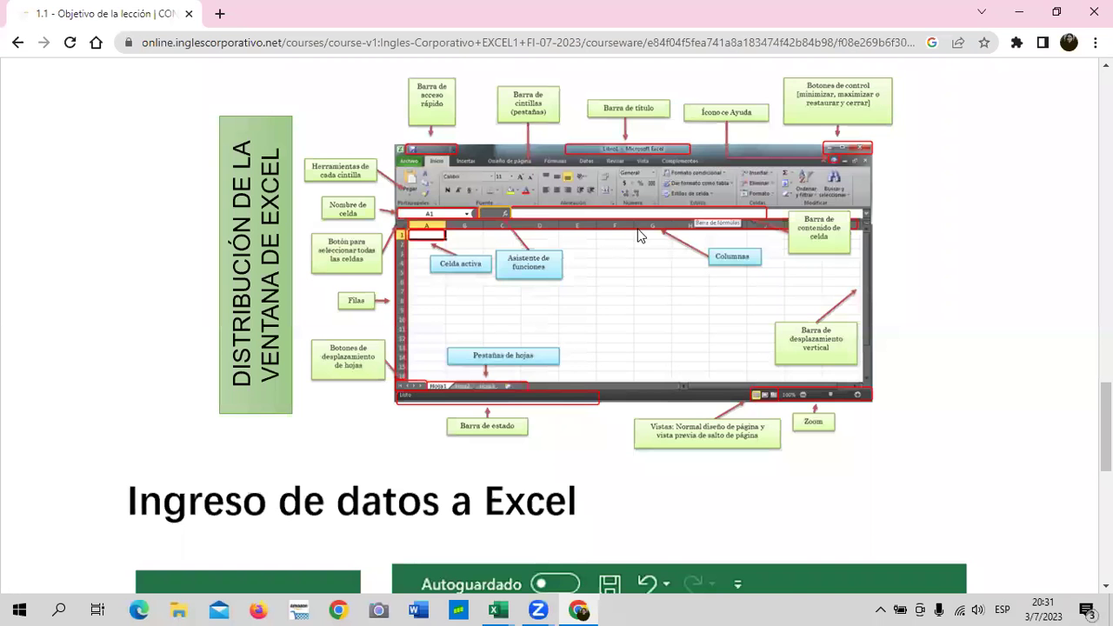
{"action": "scroll", "coordinate": [635, 74], "scroll_direction": "up", "scroll_amount": 5}
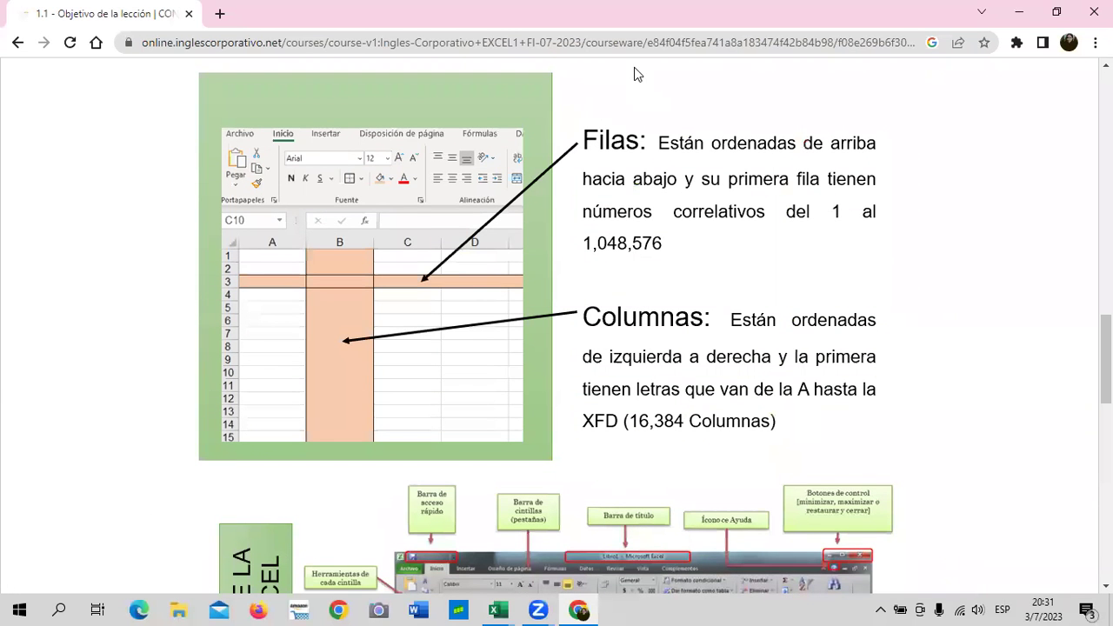
{"action": "scroll", "coordinate": [742, 293], "scroll_direction": "up", "scroll_amount": 4}
{"action": "scroll", "coordinate": [742, 292], "scroll_direction": "up", "scroll_amount": 5}
{"action": "scroll", "coordinate": [742, 292], "scroll_direction": "up", "scroll_amount": 4}
{"action": "scroll", "coordinate": [742, 292], "scroll_direction": "up", "scroll_amount": 5}
{"action": "scroll", "coordinate": [742, 292], "scroll_direction": "down", "scroll_amount": 3}
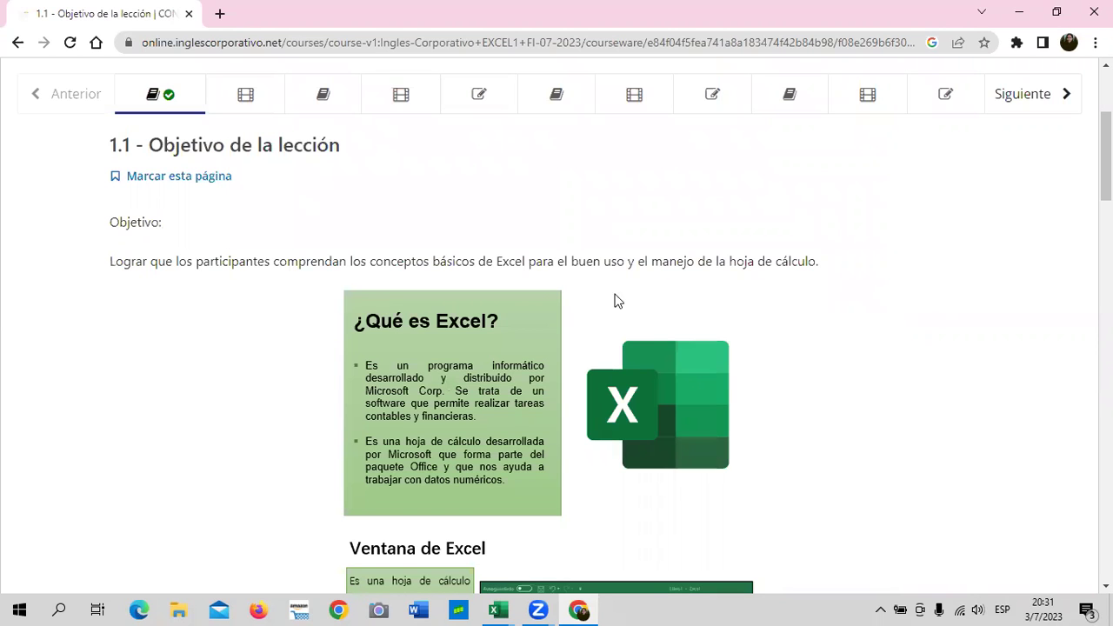
{"action": "scroll", "coordinate": [770, 199], "scroll_direction": "down", "scroll_amount": 5}
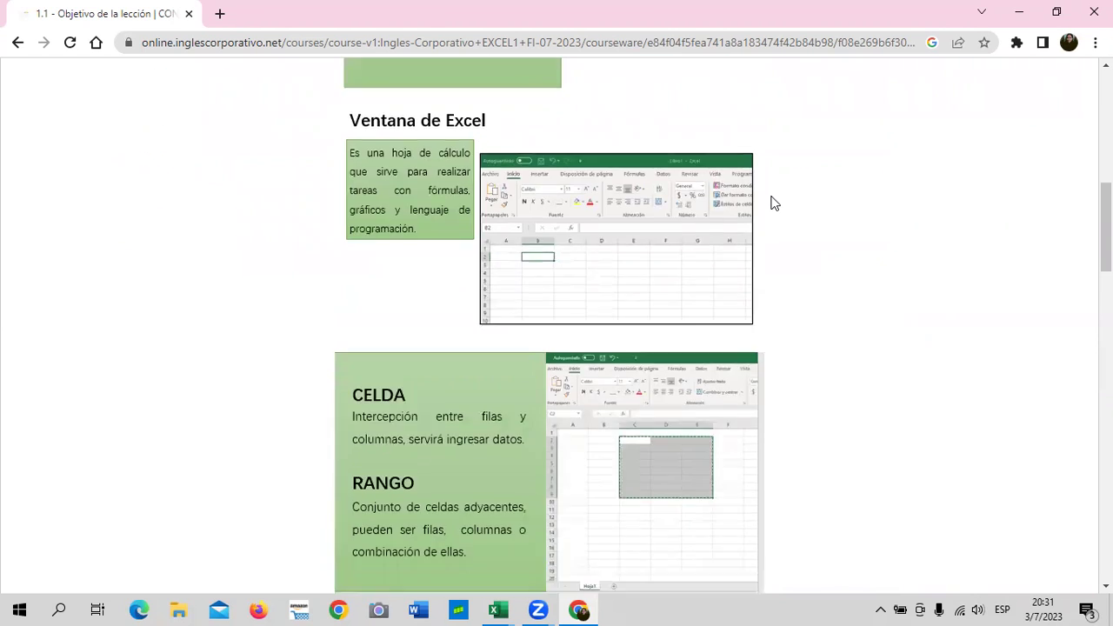
{"action": "scroll", "coordinate": [770, 200], "scroll_direction": "down", "scroll_amount": 5}
{"action": "scroll", "coordinate": [770, 199], "scroll_direction": "down", "scroll_amount": 5}
{"action": "scroll", "coordinate": [767, 195], "scroll_direction": "down", "scroll_amount": 5}
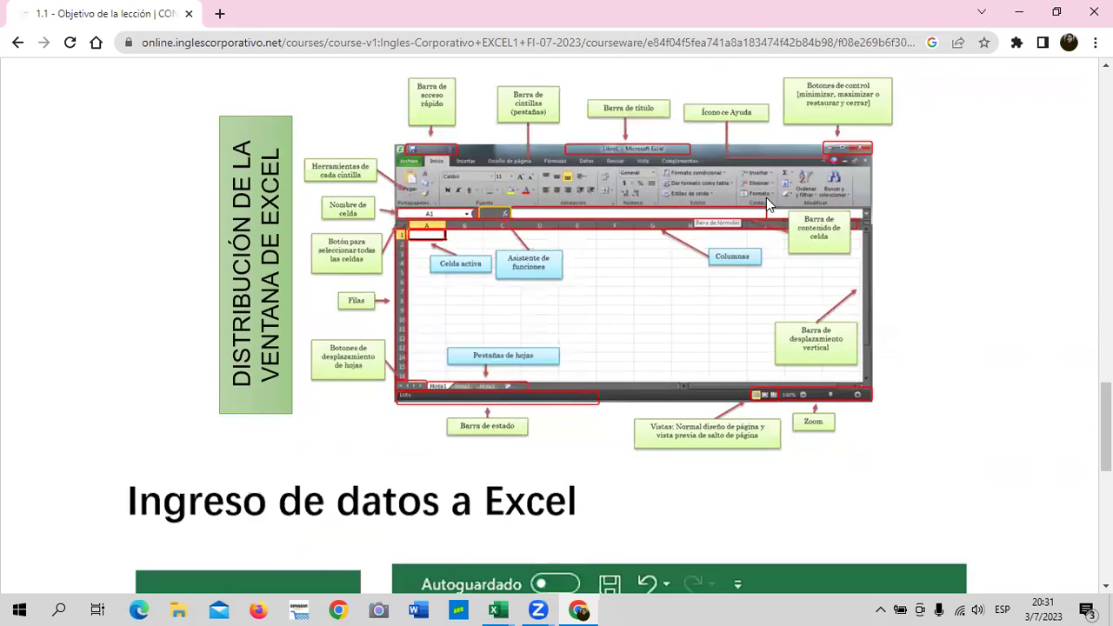
{"action": "scroll", "coordinate": [766, 197], "scroll_direction": "down", "scroll_amount": 4}
{"action": "scroll", "coordinate": [766, 198], "scroll_direction": "down", "scroll_amount": 4}
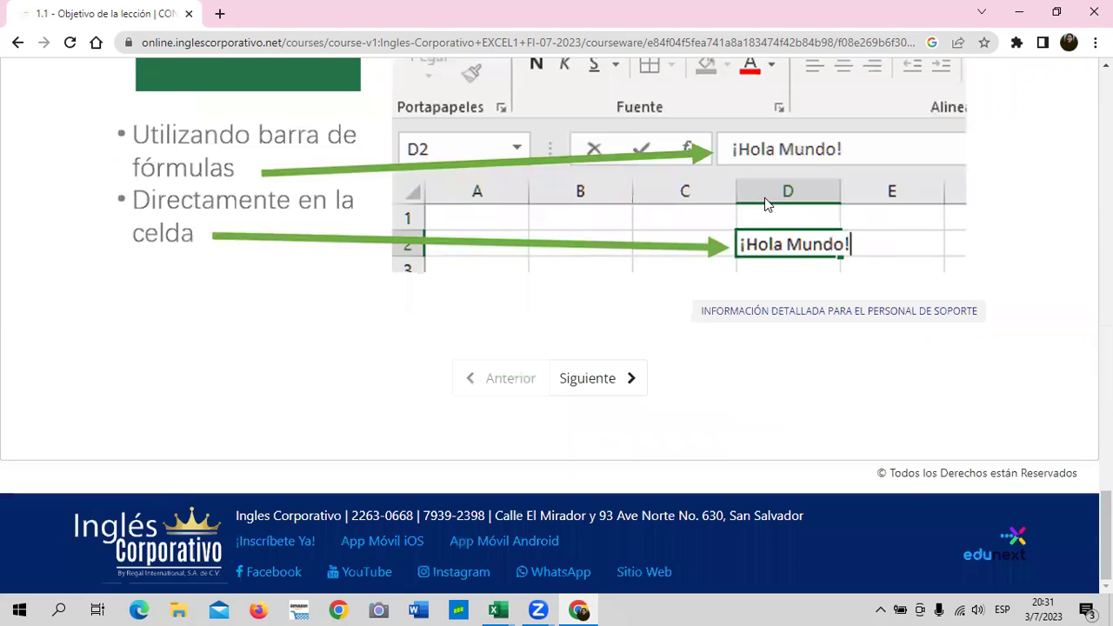
{"action": "scroll", "coordinate": [738, 221], "scroll_direction": "up", "scroll_amount": 4}
{"action": "scroll", "coordinate": [608, 323], "scroll_direction": "up", "scroll_amount": 2}
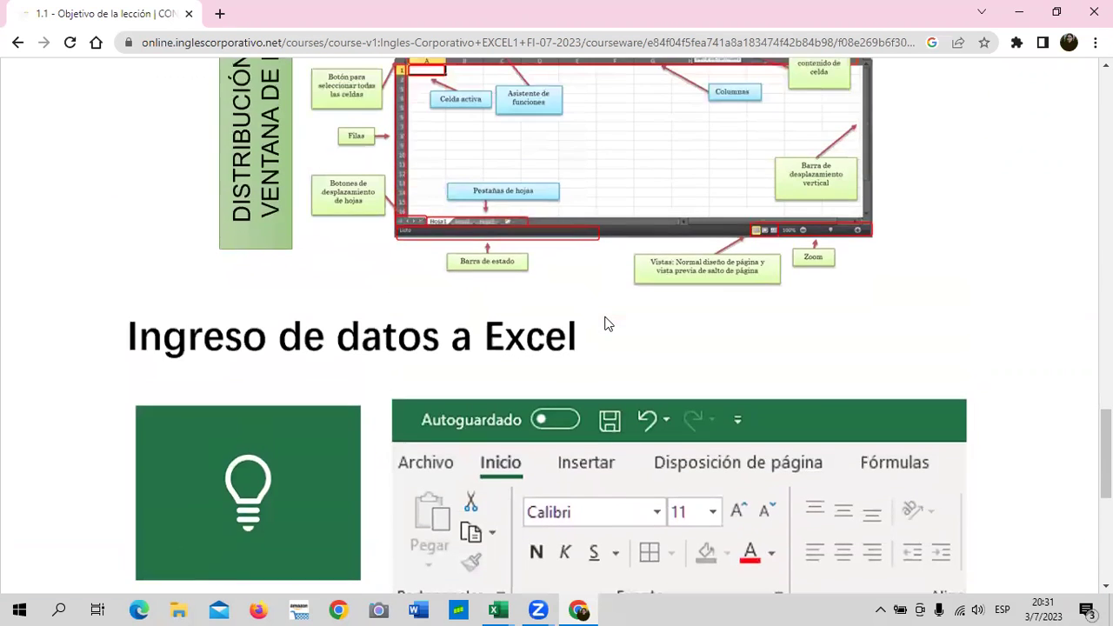
{"action": "scroll", "coordinate": [608, 323], "scroll_direction": "up", "scroll_amount": 3}
{"action": "scroll", "coordinate": [608, 322], "scroll_direction": "up", "scroll_amount": 4}
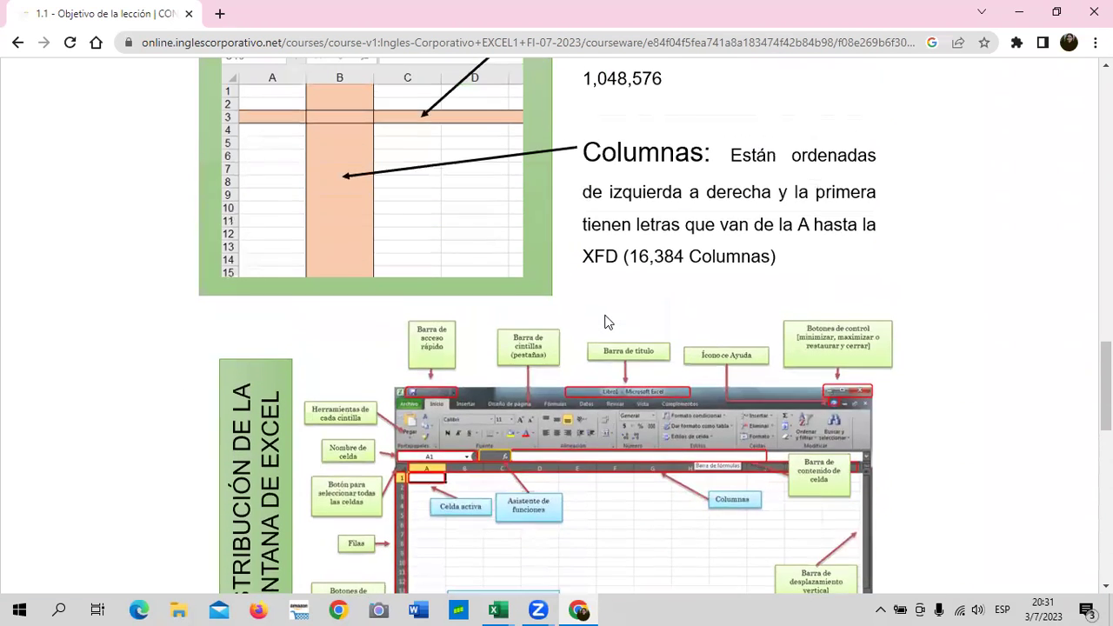
{"action": "scroll", "coordinate": [608, 322], "scroll_direction": "up", "scroll_amount": 1}
{"action": "scroll", "coordinate": [607, 322], "scroll_direction": "up", "scroll_amount": 3}
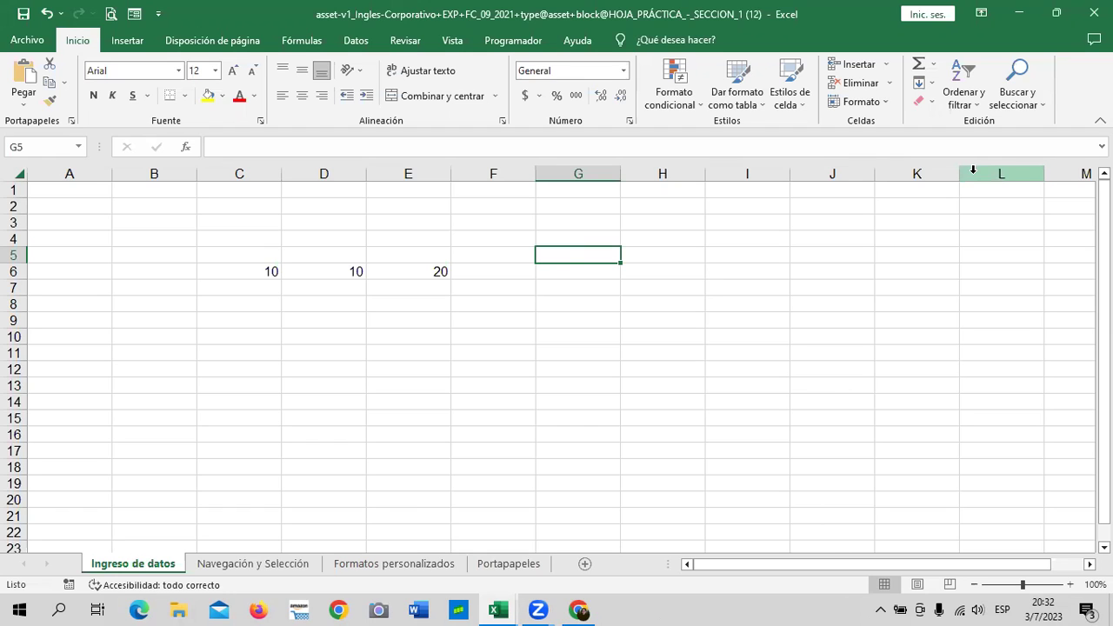
- Scroll lesson 1.1 to its ¿Qué es Excel? section, then switch back to the Excel workbook
{"action": "left_click", "coordinate": [578, 609]}
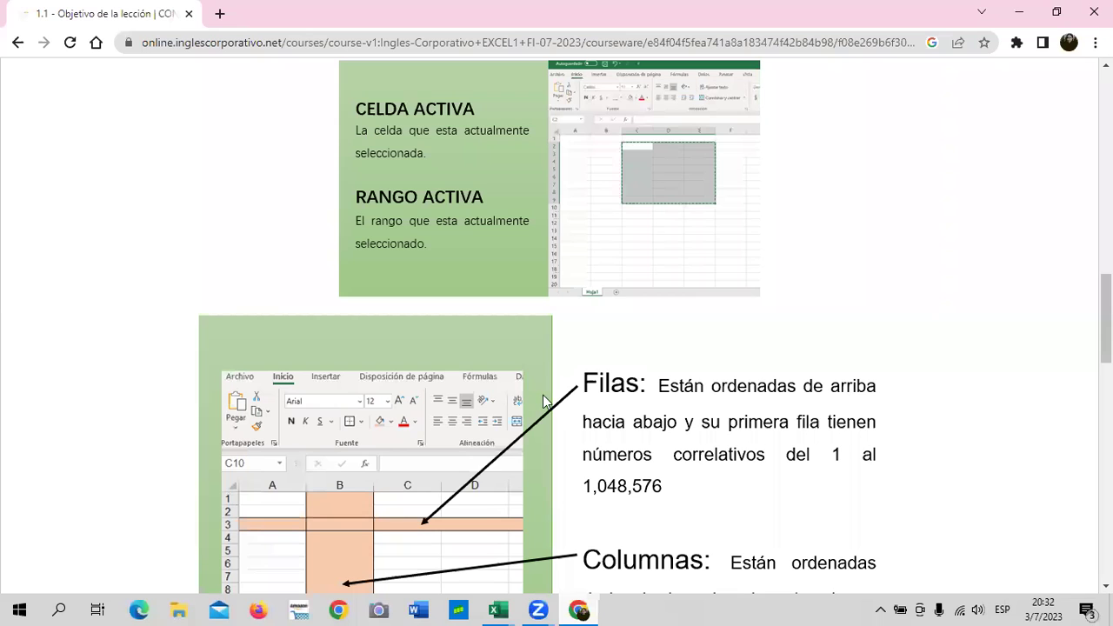
{"action": "scroll", "coordinate": [279, 391], "scroll_direction": "up", "scroll_amount": 10}
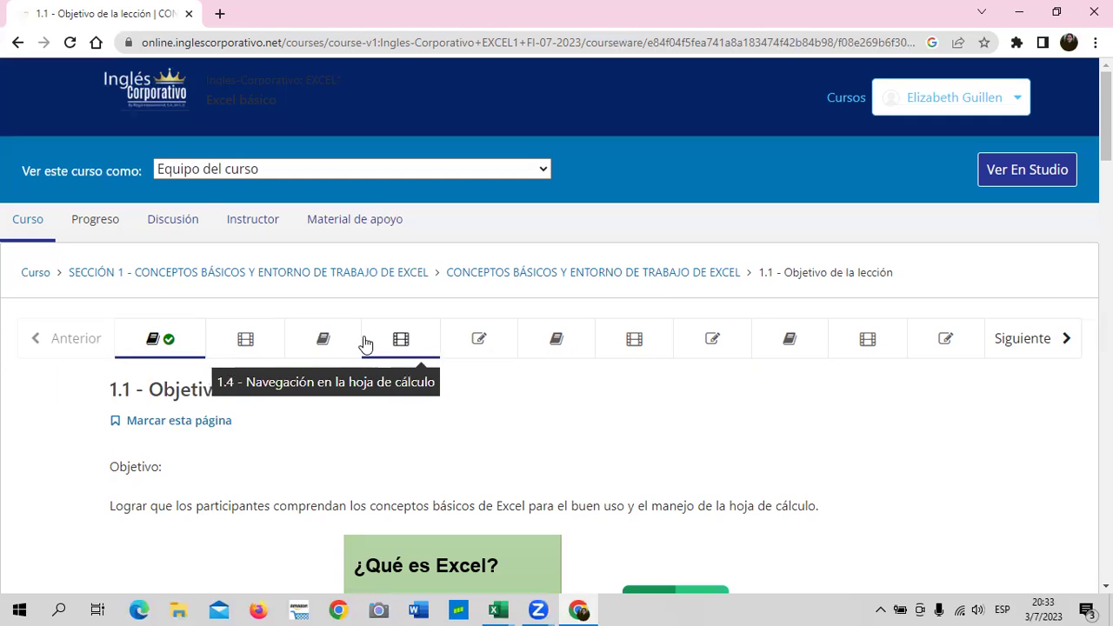
{"action": "scroll", "coordinate": [365, 343], "scroll_direction": "down", "scroll_amount": 5}
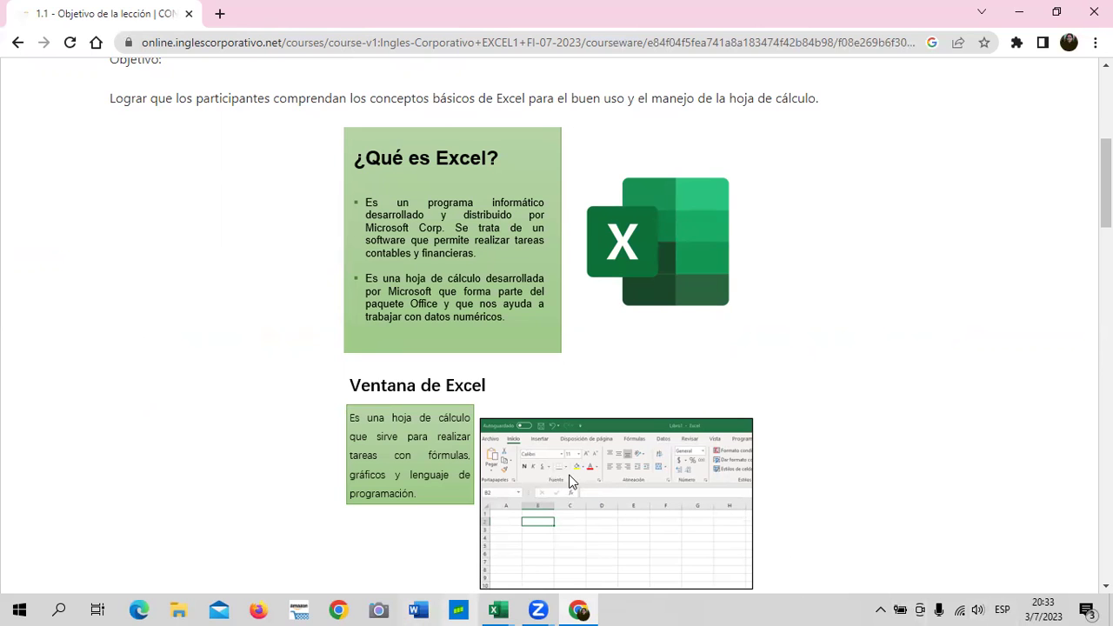
{"action": "left_click", "coordinate": [497, 609]}
{"action": "left_click", "coordinate": [323, 383]}
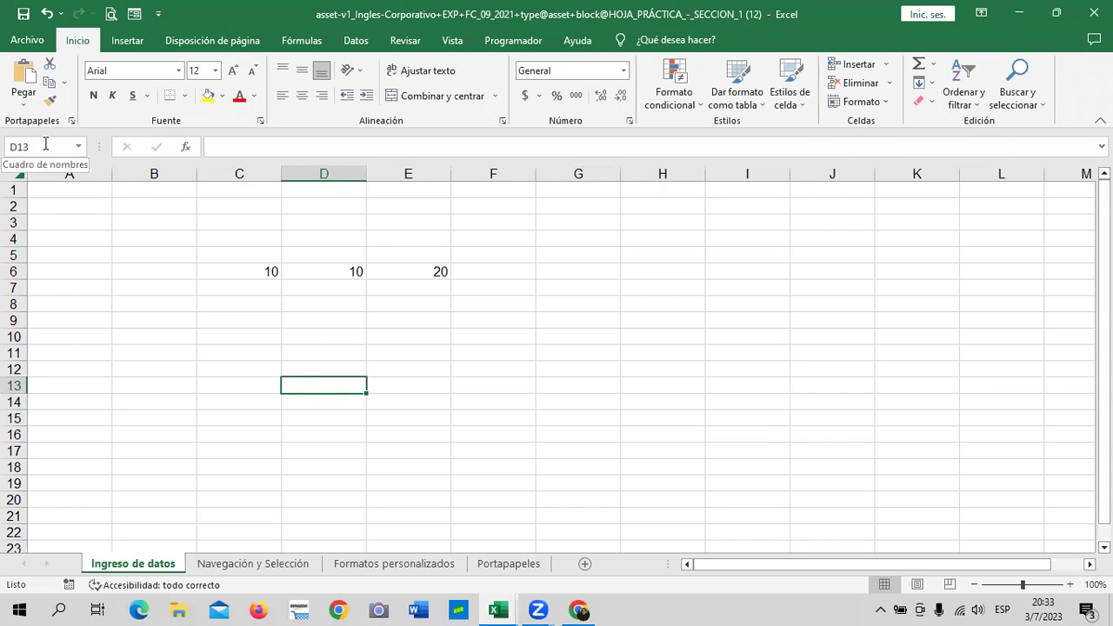
{"action": "left_click", "coordinate": [666, 293]}
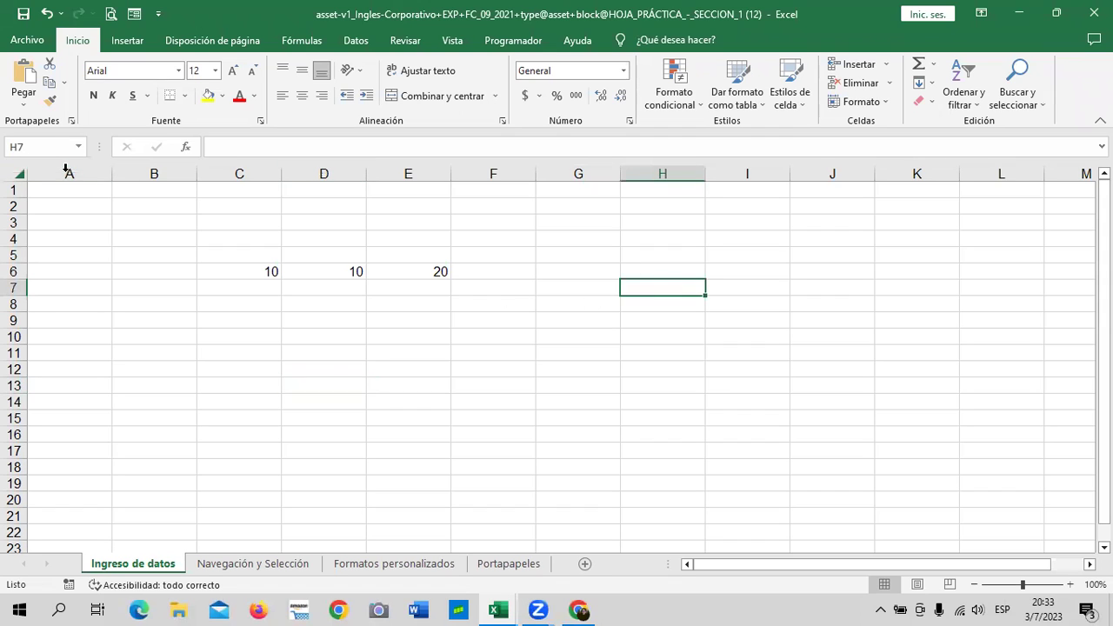
{"action": "left_click", "coordinate": [751, 401]}
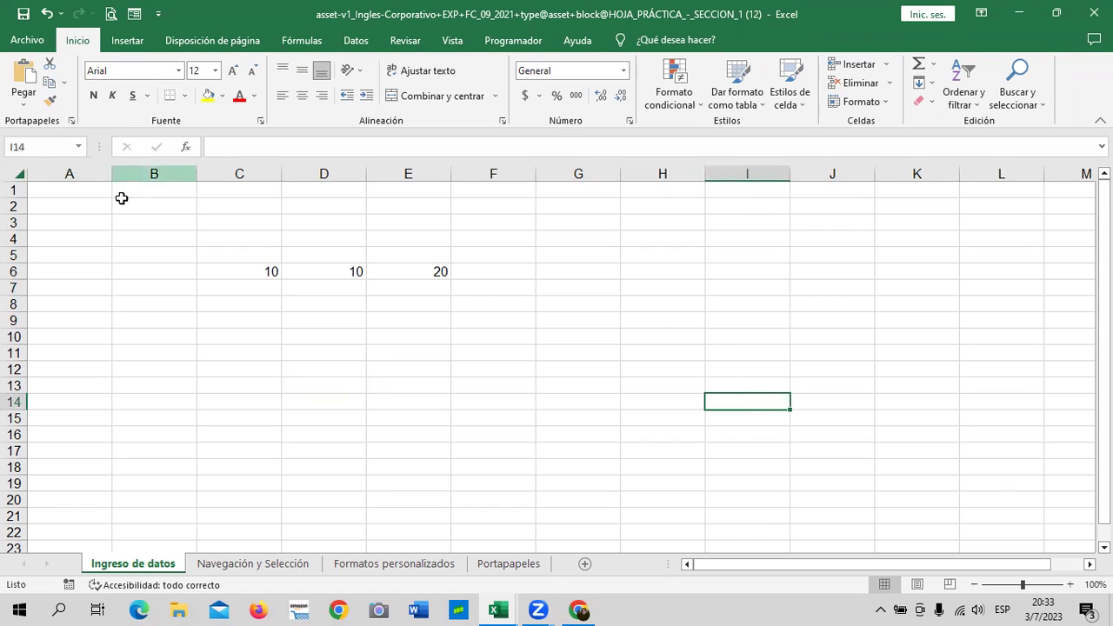
{"action": "left_click", "coordinate": [184, 381]}
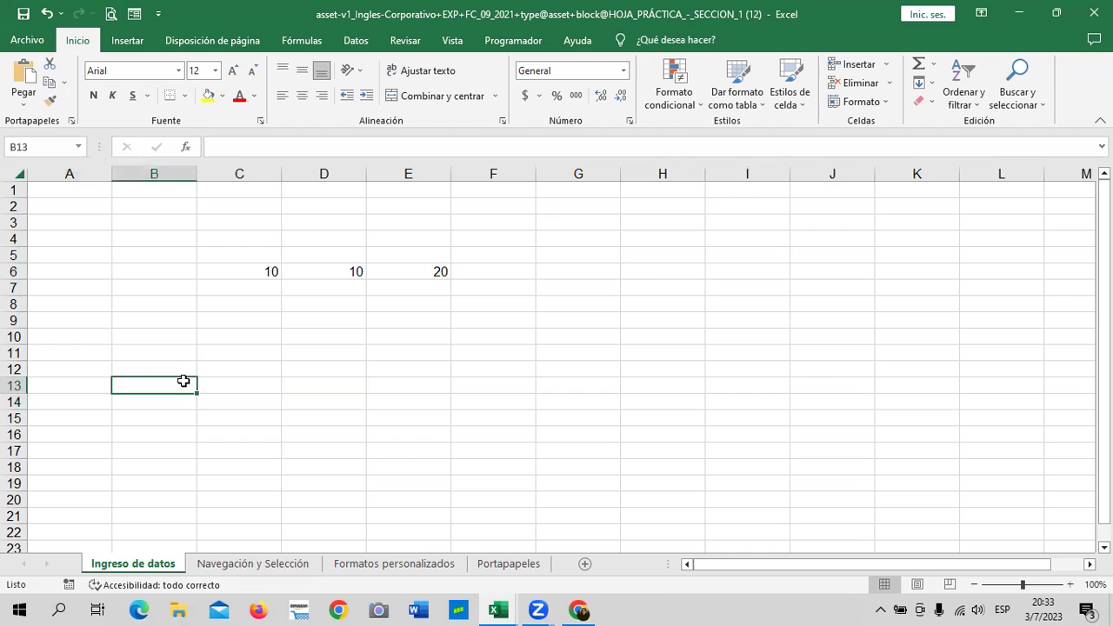
{"action": "left_click", "coordinate": [841, 340]}
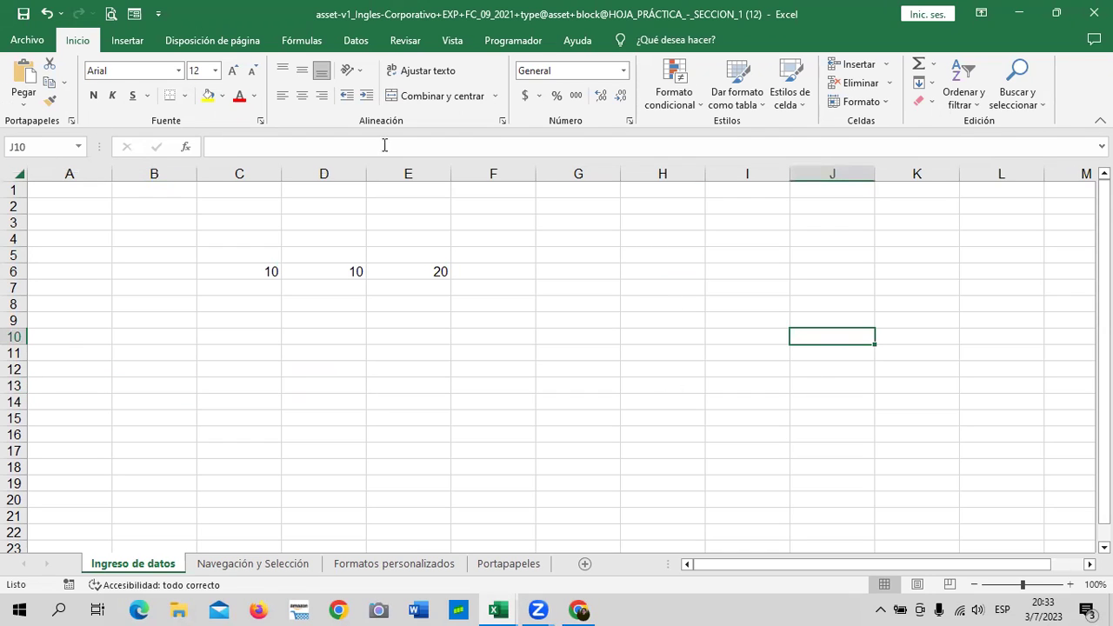
{"action": "left_click", "coordinate": [674, 332]}
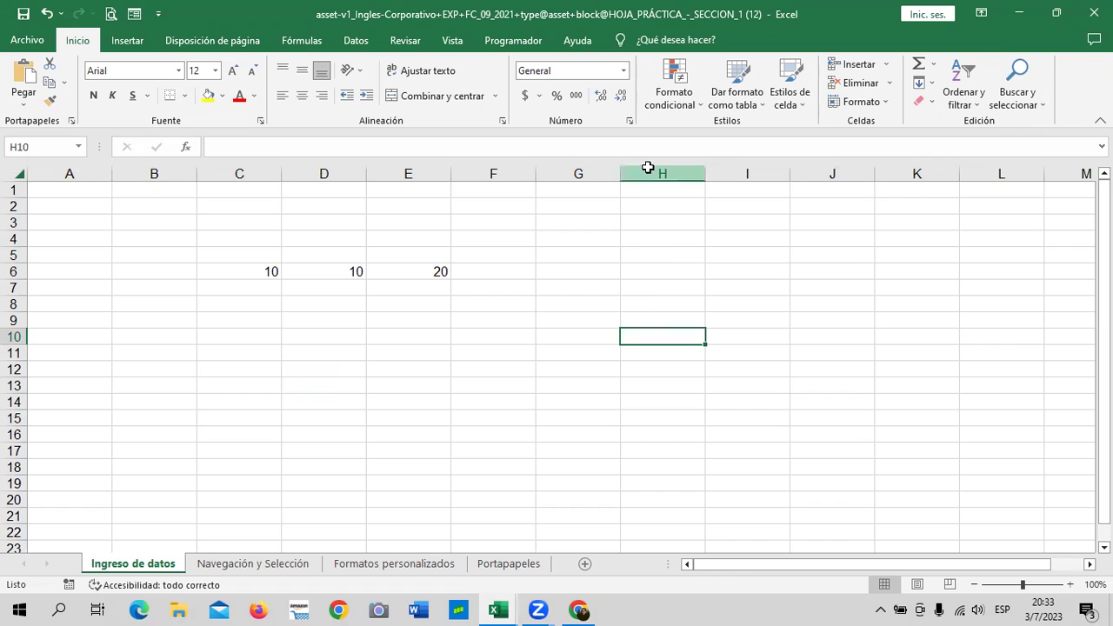
{"action": "left_click", "coordinate": [647, 173]}
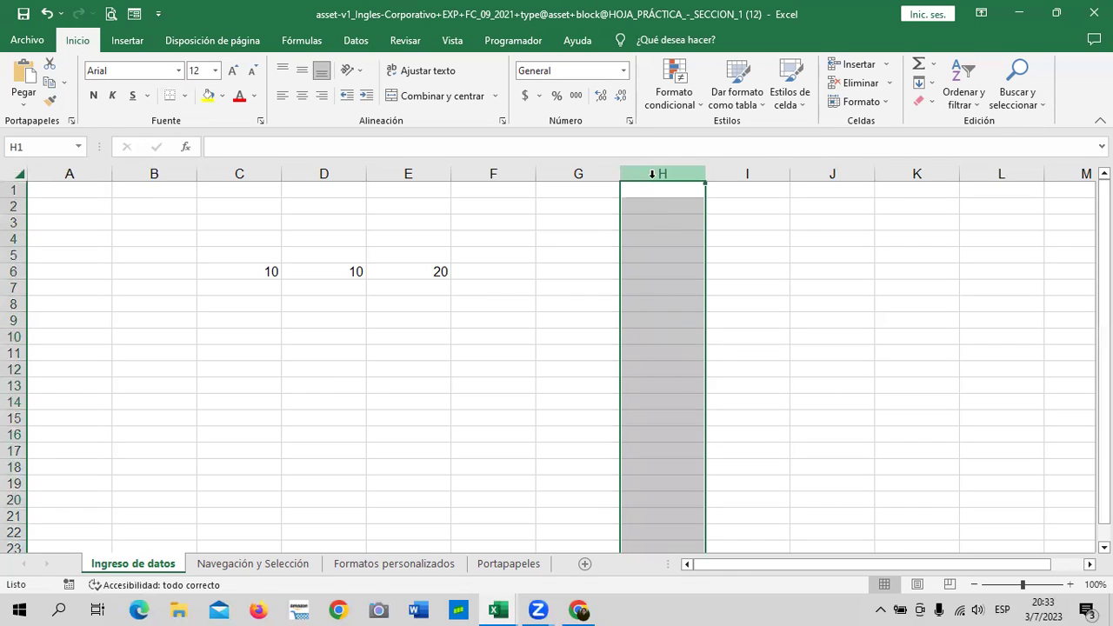
{"action": "left_click", "coordinate": [832, 368]}
{"action": "left_click", "coordinate": [656, 301]}
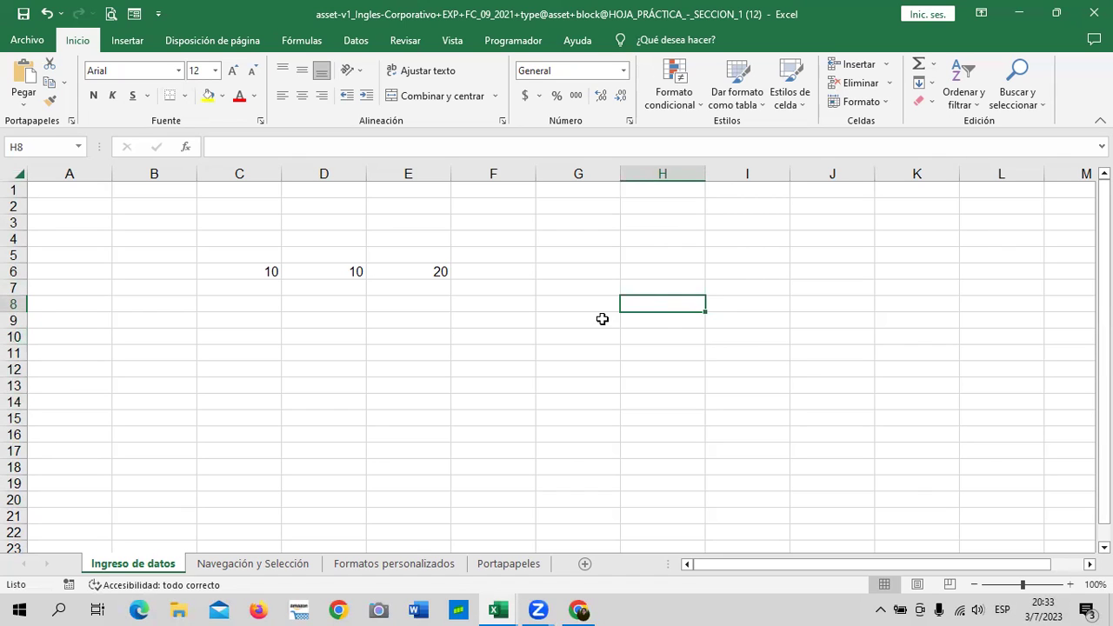
{"action": "left_click", "coordinate": [787, 336]}
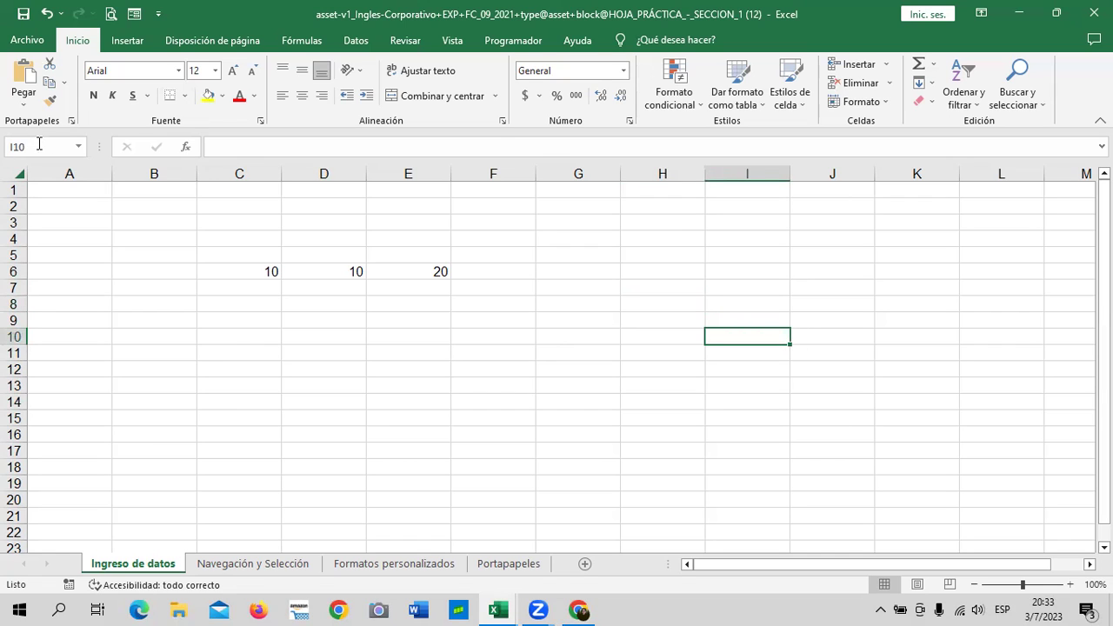
{"action": "left_click", "coordinate": [237, 341]}
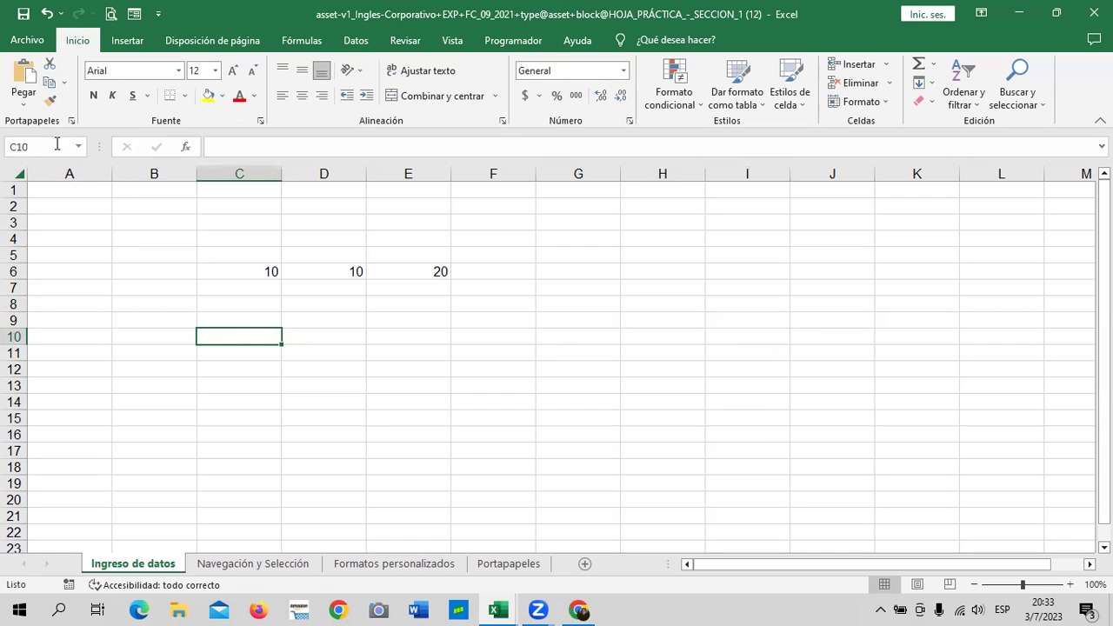
{"action": "left_click", "coordinate": [394, 371]}
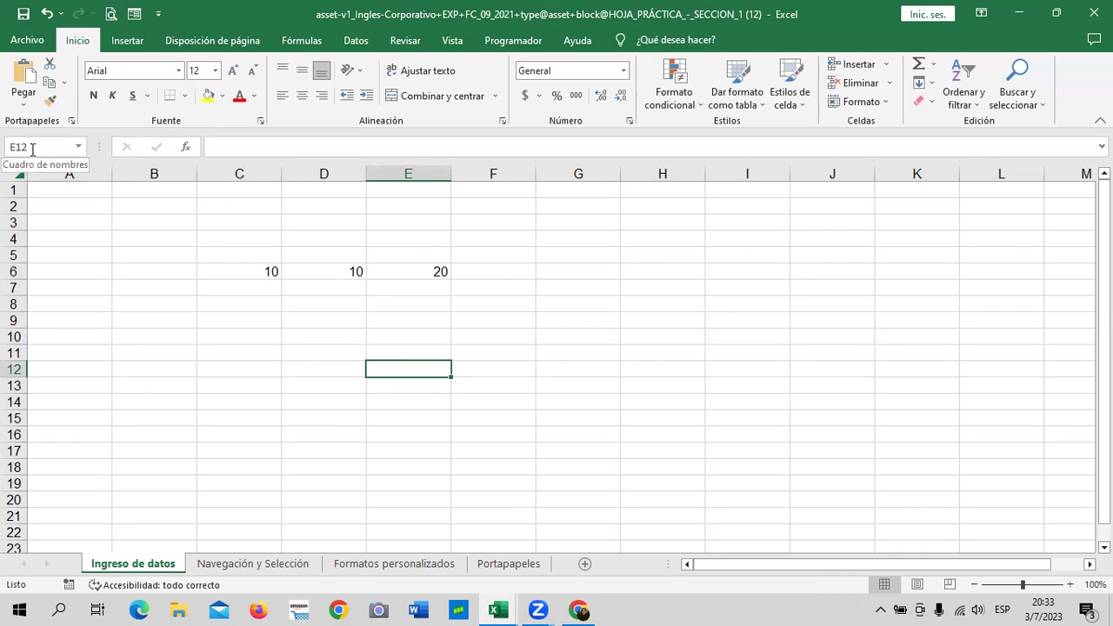
{"action": "left_click", "coordinate": [178, 353]}
{"action": "left_click", "coordinate": [695, 390]}
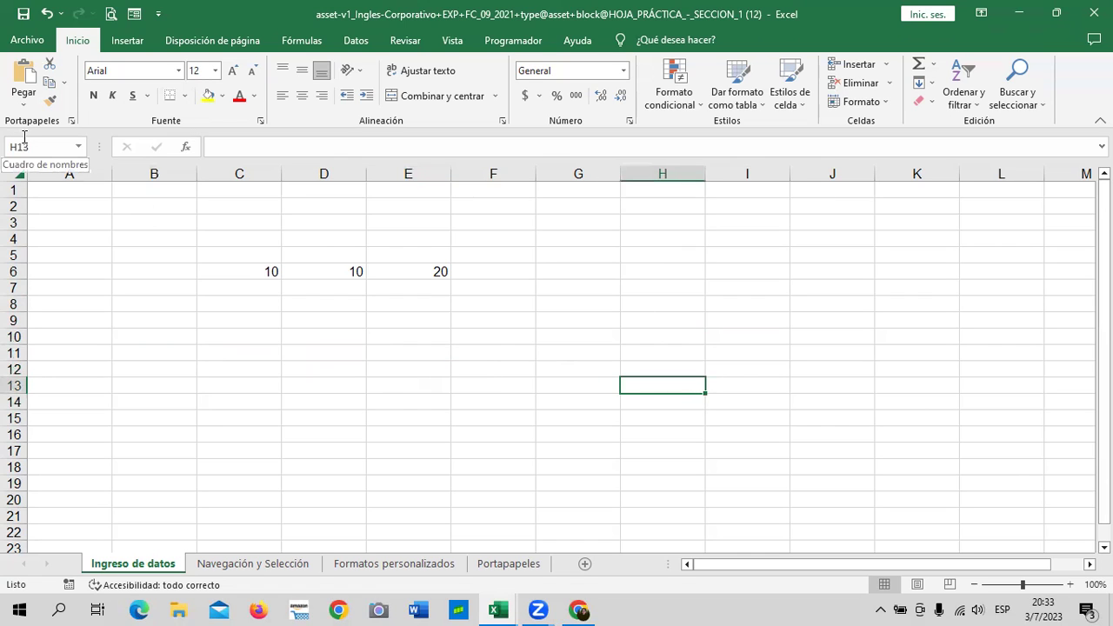
{"action": "left_click", "coordinate": [409, 423]}
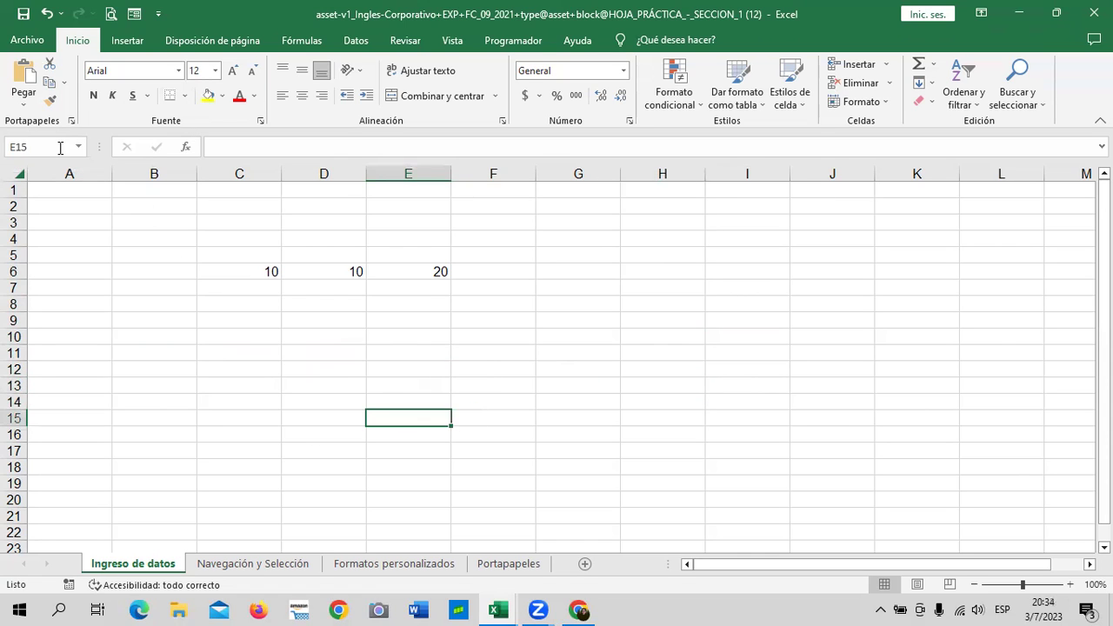
{"action": "left_click", "coordinate": [208, 324]}
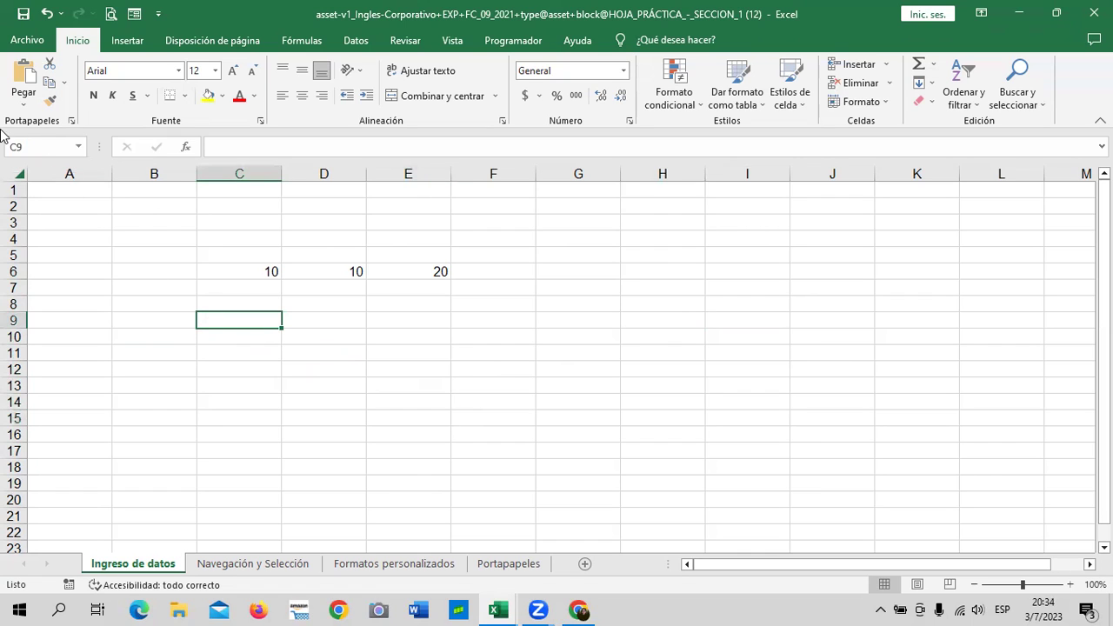
{"action": "left_click", "coordinate": [55, 148]}
{"action": "key", "text": "BackSpace"}
{"action": "type", "text": "m300"}
{"action": "key", "text": "Return"}
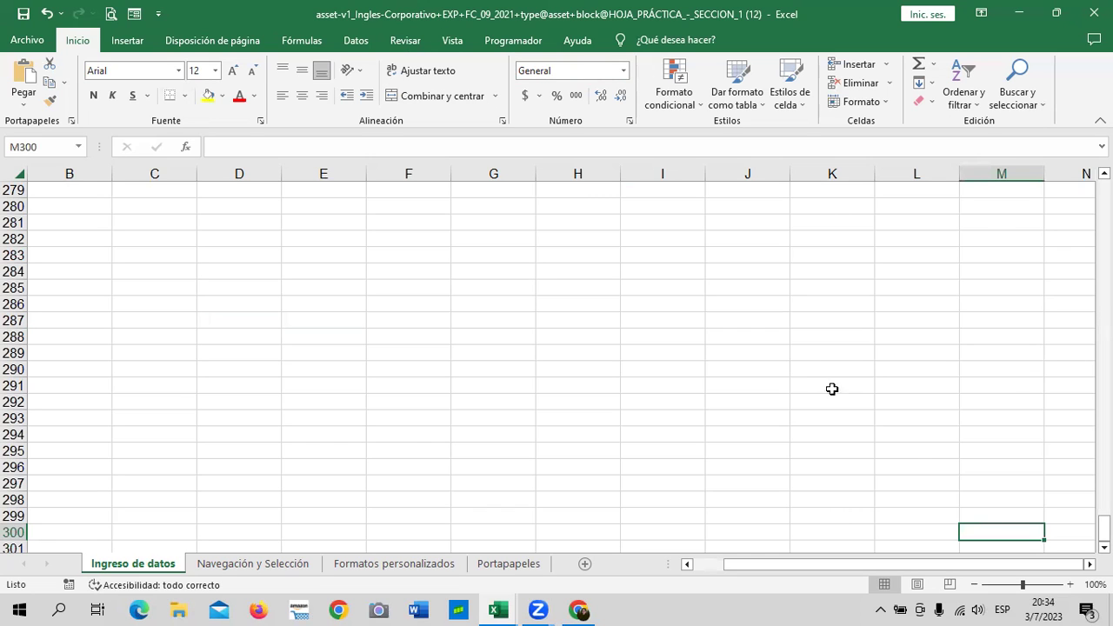
{"action": "scroll", "coordinate": [957, 420], "scroll_direction": "down", "scroll_amount": 2}
{"action": "scroll", "coordinate": [957, 420], "scroll_direction": "down", "scroll_amount": 2}
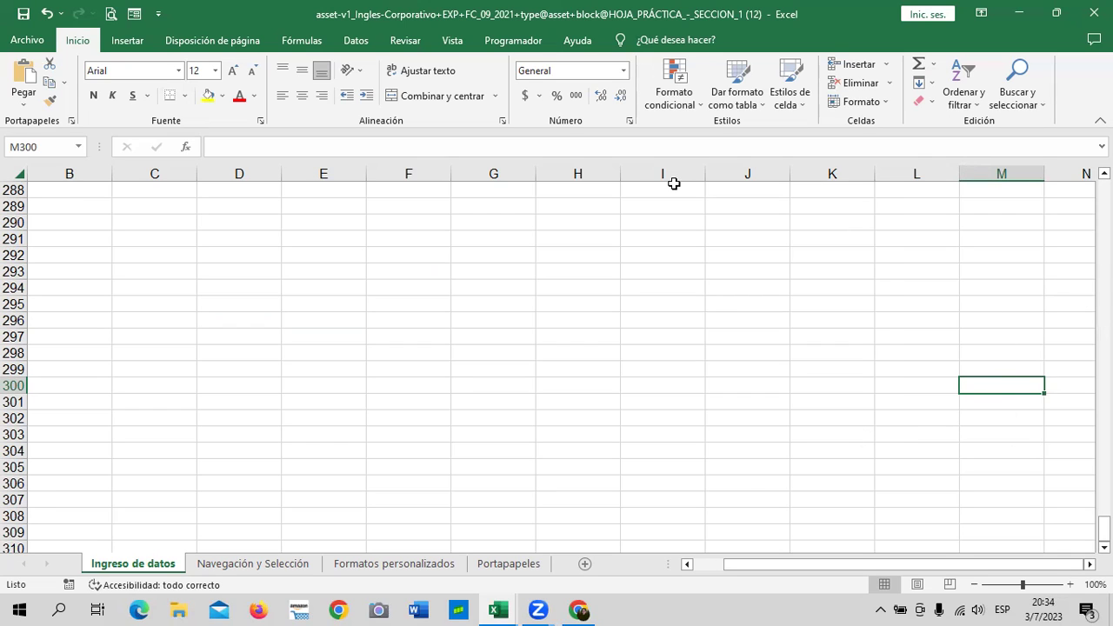
{"action": "left_click", "coordinate": [71, 149]}
{"action": "key", "text": "BackSpace"}
{"action": "type", "text": "p500"}
{"action": "key", "text": "Return"}
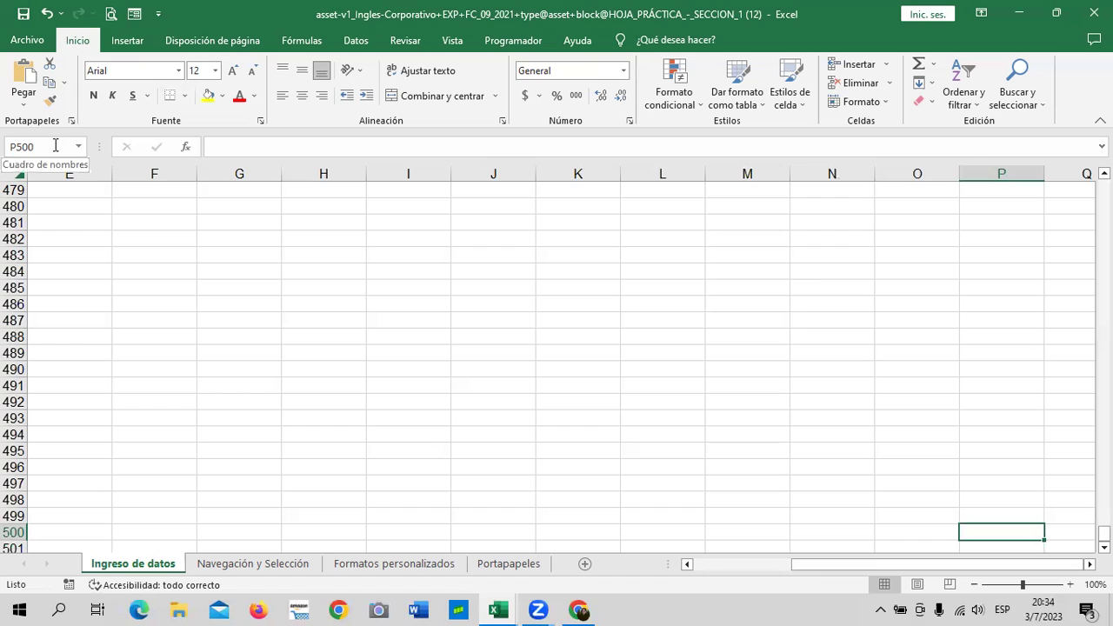
{"action": "left_click", "coordinate": [55, 148]}
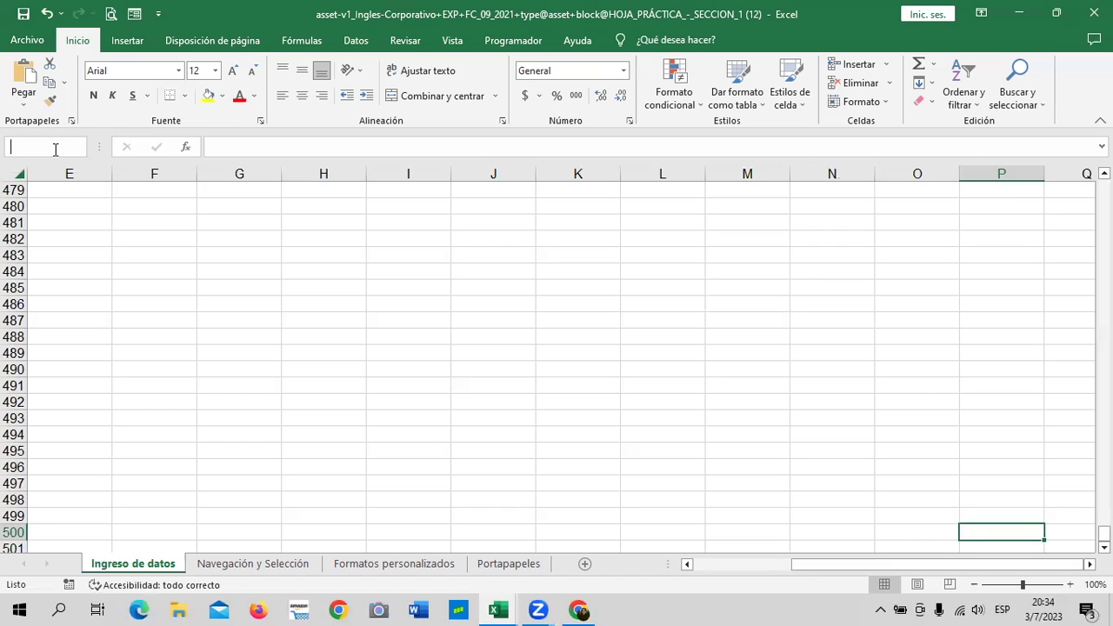
{"action": "left_click", "coordinate": [143, 304]}
{"action": "left_click", "coordinate": [51, 141]}
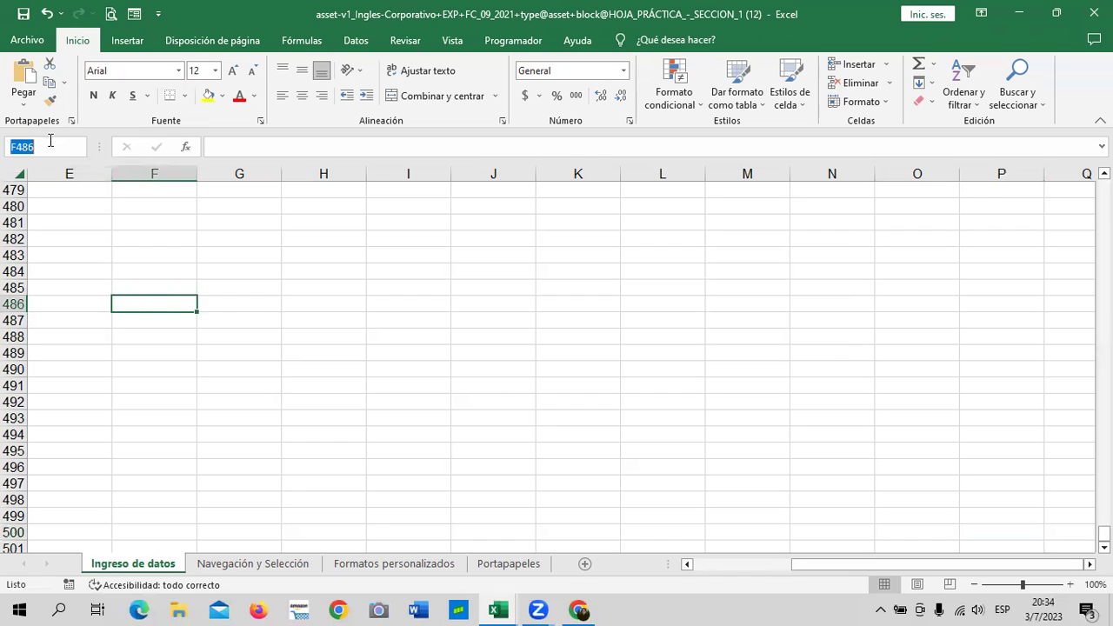
{"action": "key", "text": "BackSpace"}
{"action": "type", "text": "a1"}
{"action": "key", "text": "Return"}
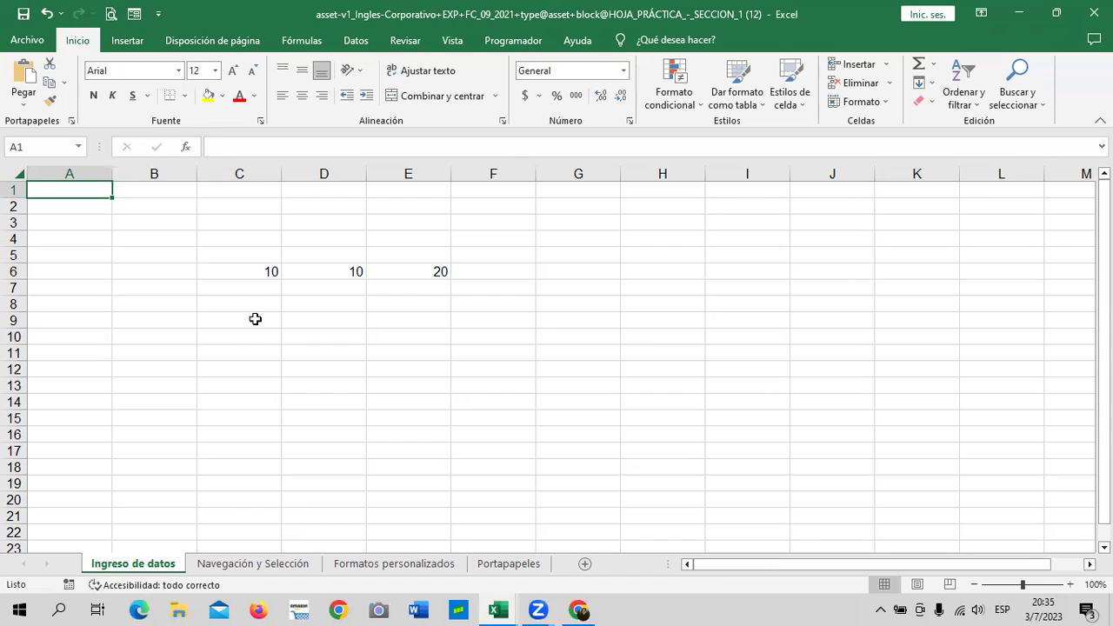
{"action": "left_click", "coordinate": [144, 319]}
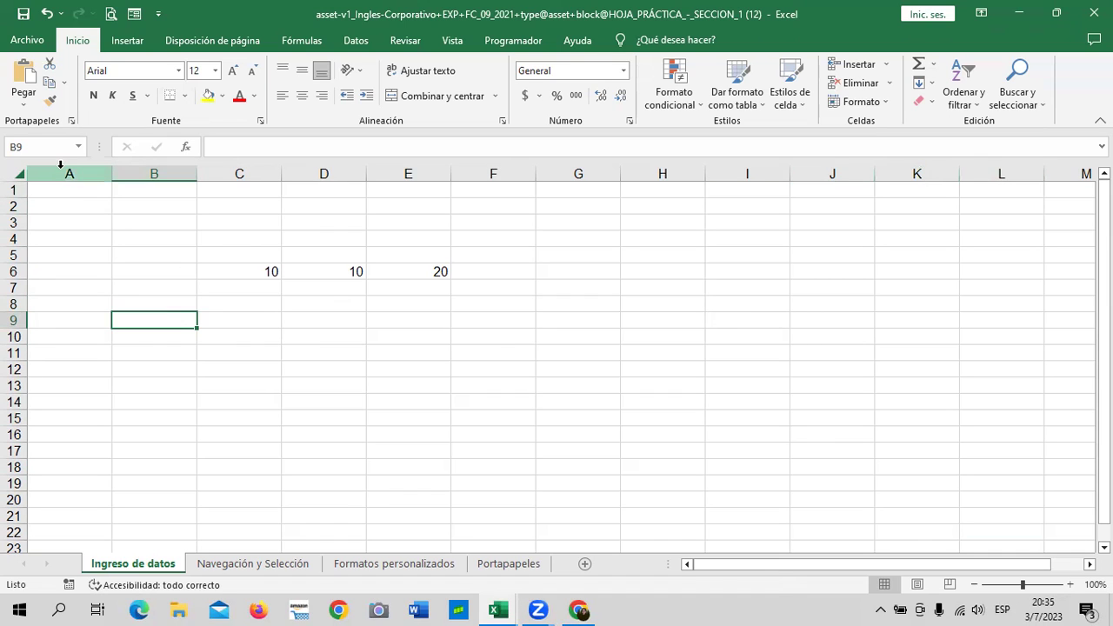
{"action": "left_click", "coordinate": [576, 348]}
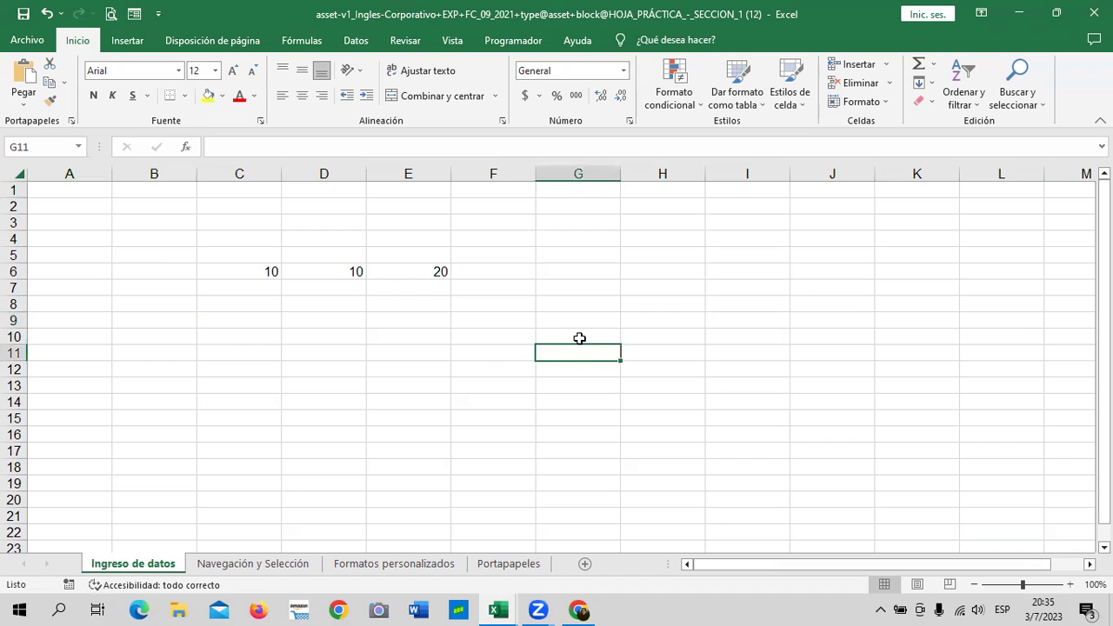
{"action": "left_click", "coordinate": [73, 341]}
{"action": "left_click", "coordinate": [602, 276]}
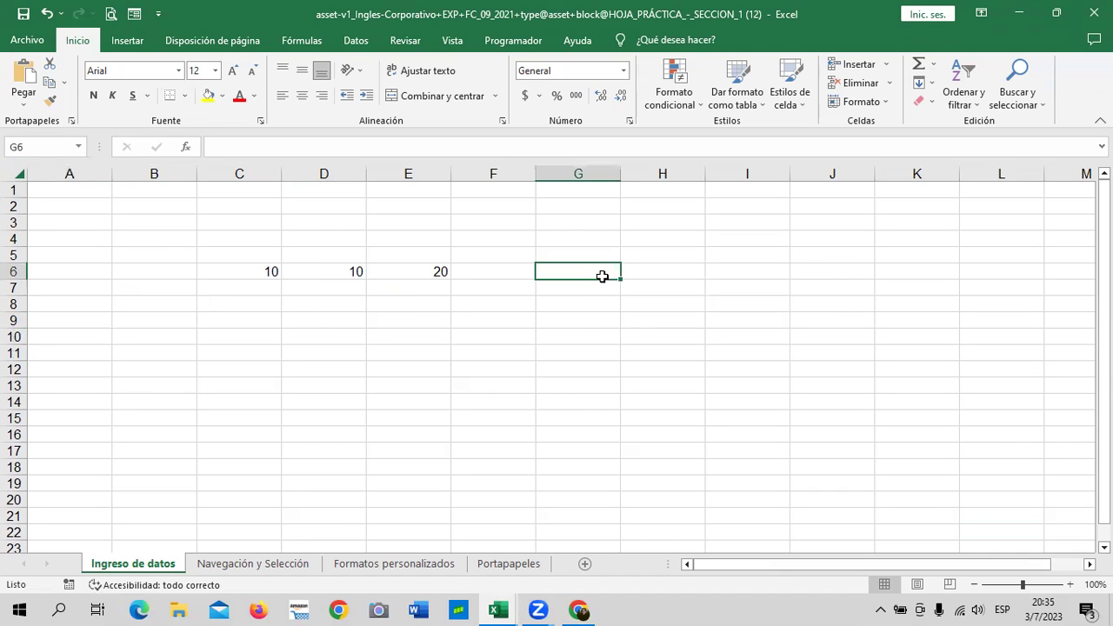
{"action": "left_click_drag", "start_coordinate": [601, 277], "coordinate": [681, 273]}
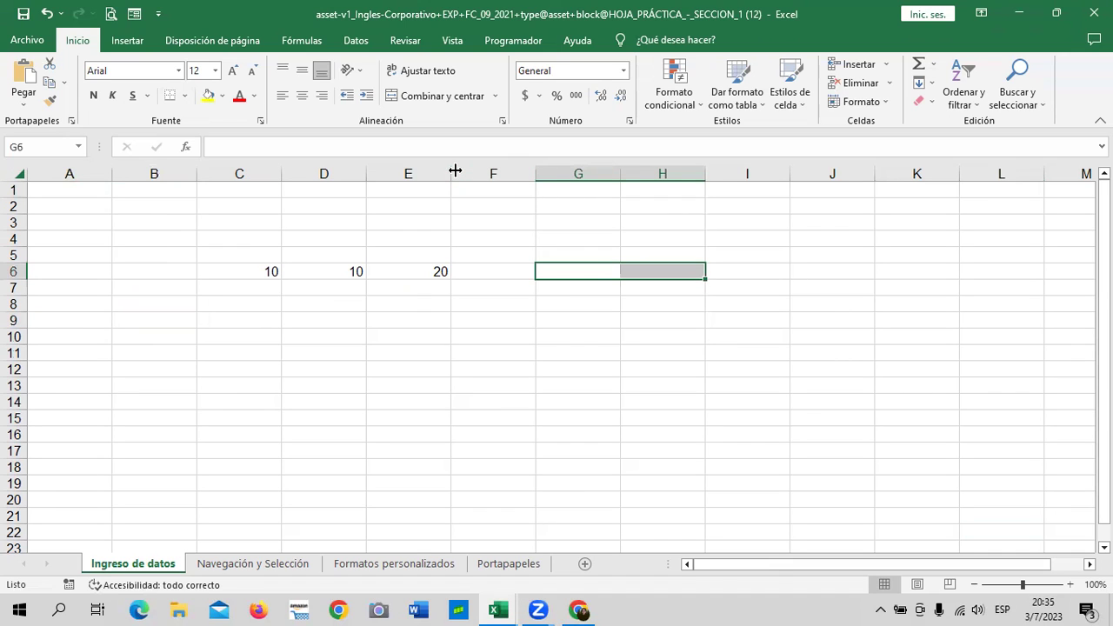
{"action": "left_click", "coordinate": [747, 286]}
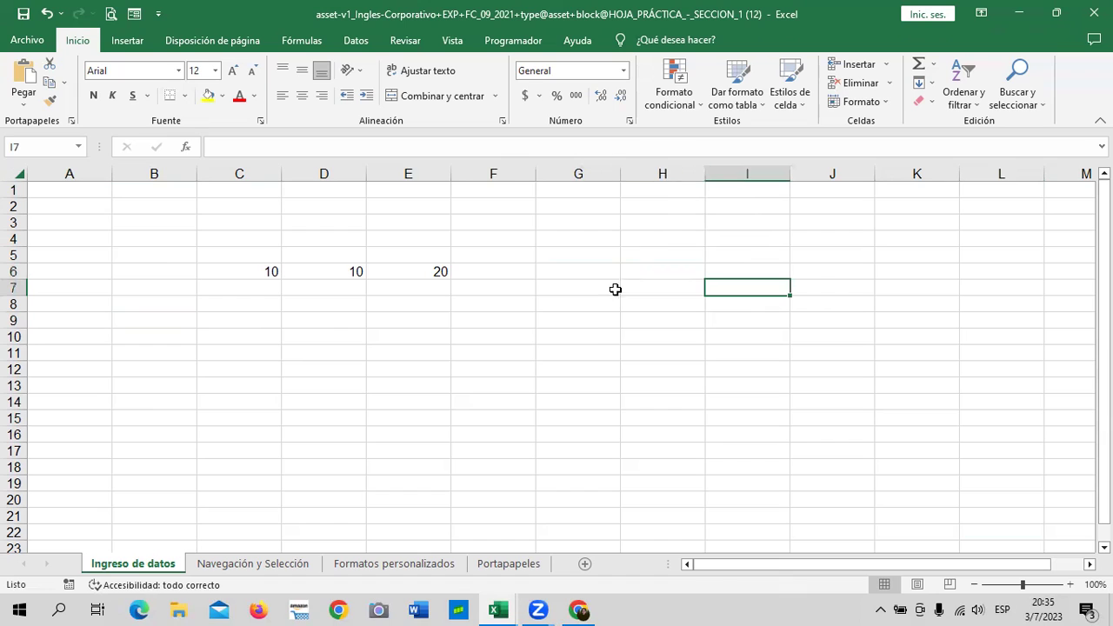
{"action": "left_click", "coordinate": [539, 364]}
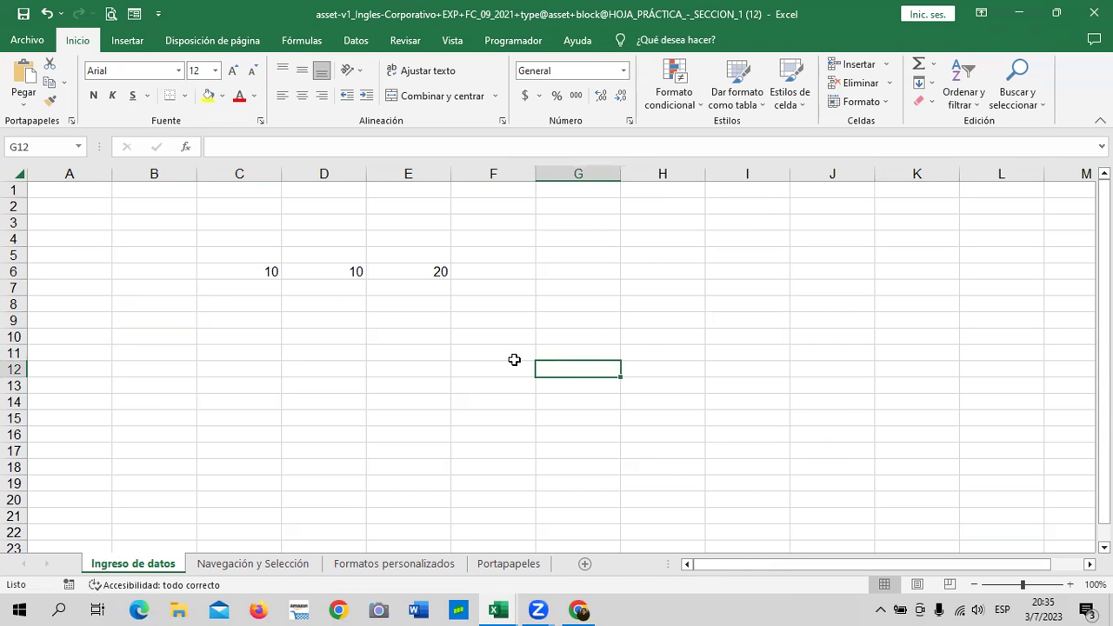
{"action": "left_click", "coordinate": [622, 319]}
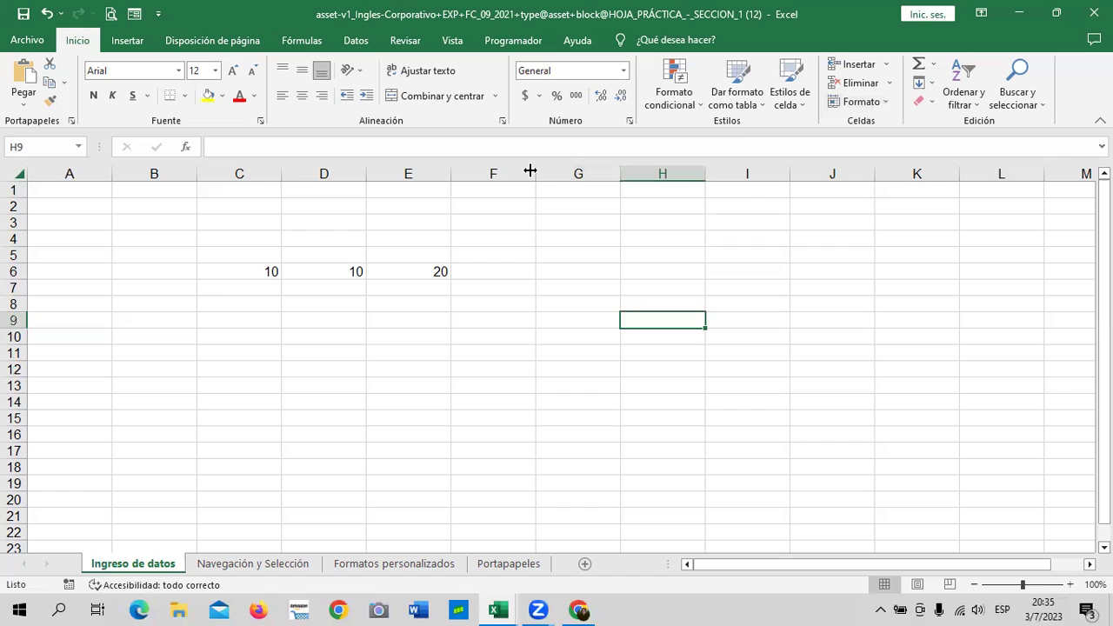
- Narrow column F to 5.78, then widen it back to about 10.78
{"action": "left_click_drag", "start_coordinate": [527, 302], "coordinate": [528, 287]}
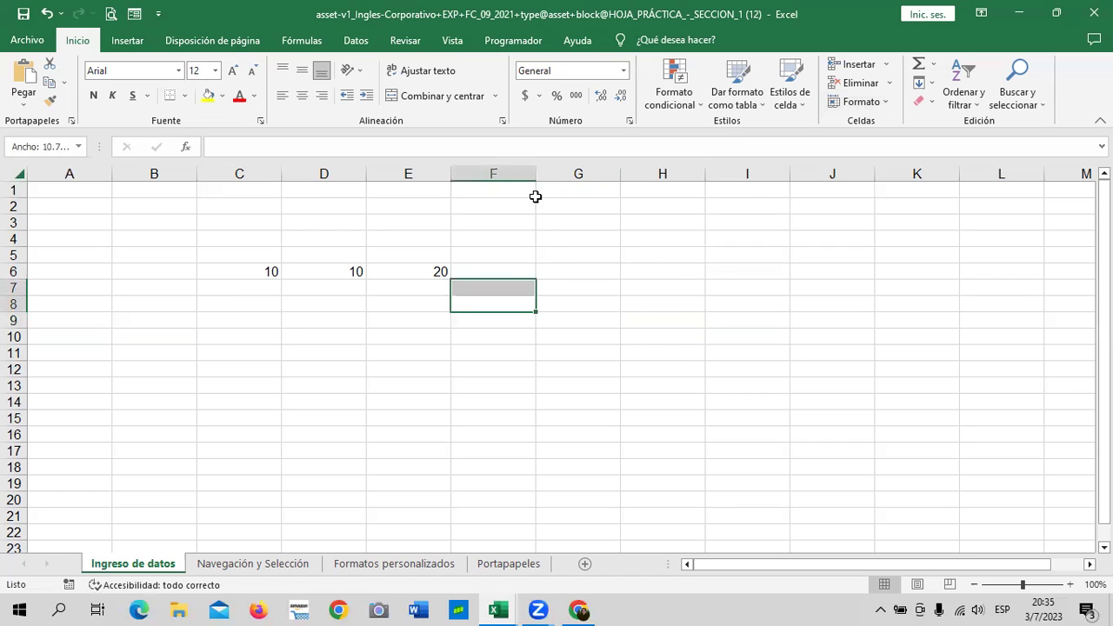
{"action": "left_click", "coordinate": [578, 238]}
{"action": "left_click_drag", "start_coordinate": [536, 174], "coordinate": [536, 174]}
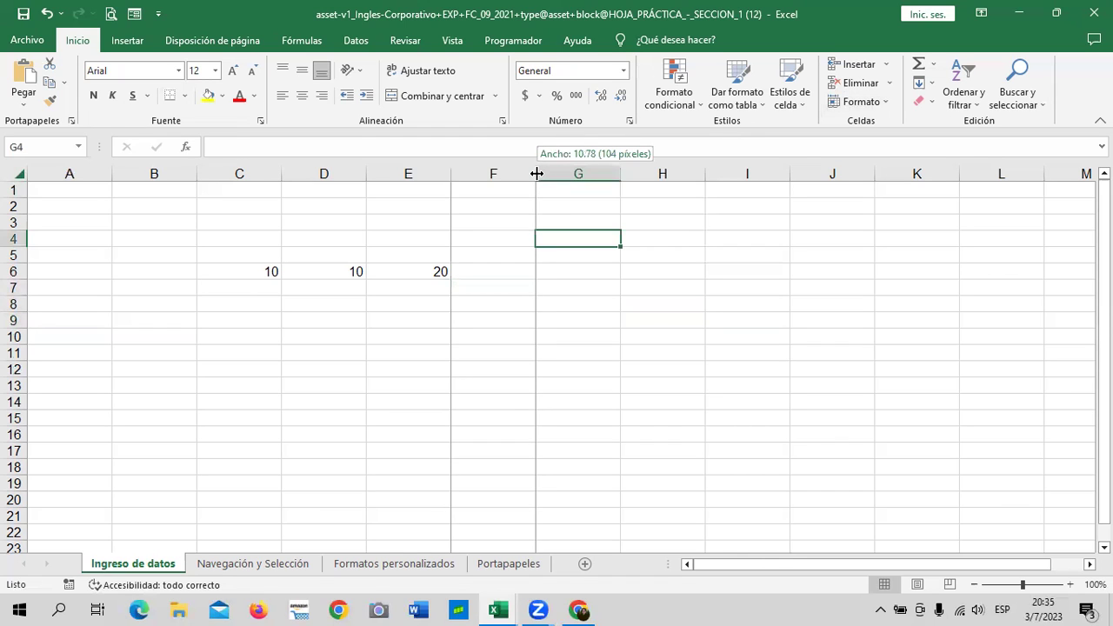
{"action": "mouse_move", "coordinate": [536, 174]}
{"action": "left_mouse_down"}
{"action": "mouse_move", "coordinate": [499, 177]}
{"action": "mouse_move", "coordinate": [719, 160]}
{"action": "left_mouse_up"}
{"action": "left_click", "coordinate": [577, 289]}
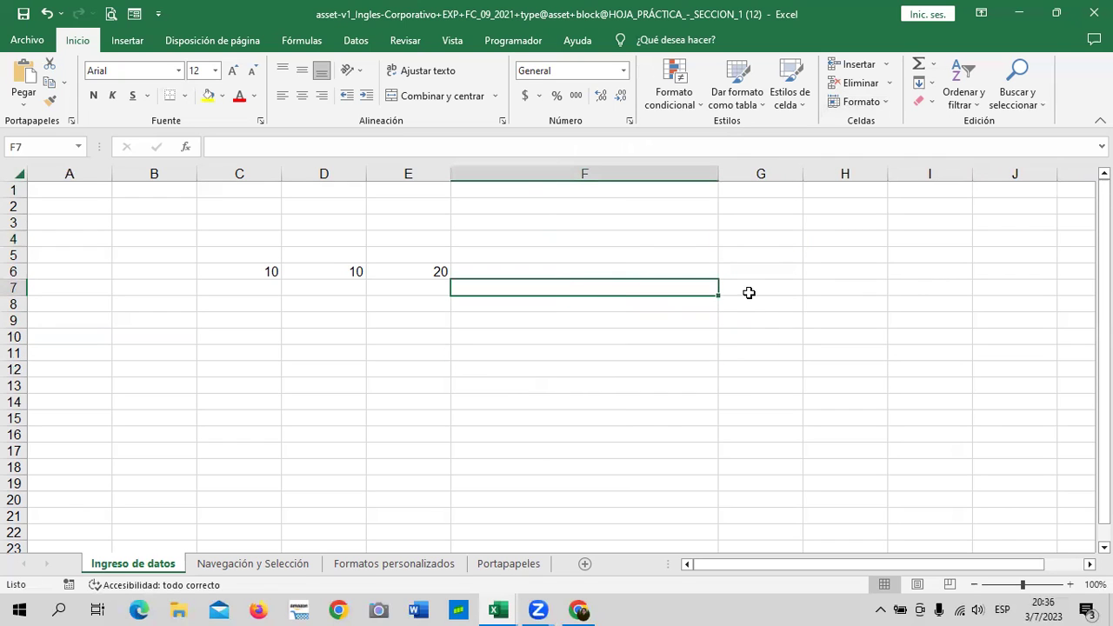
{"action": "left_click", "coordinate": [683, 216]}
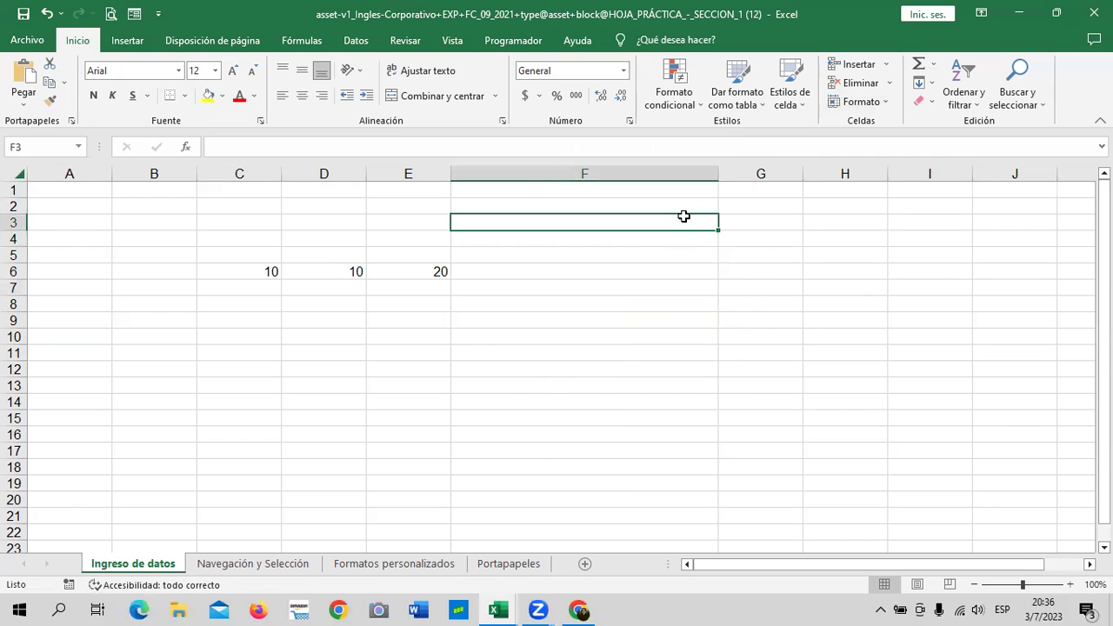
{"action": "mouse_move", "coordinate": [718, 169]}
{"action": "left_mouse_down"}
{"action": "mouse_move", "coordinate": [520, 168]}
{"action": "mouse_move", "coordinate": [539, 168]}
{"action": "left_mouse_up"}
- Narrow column G to a width of 9.56
{"action": "left_click", "coordinate": [603, 375]}
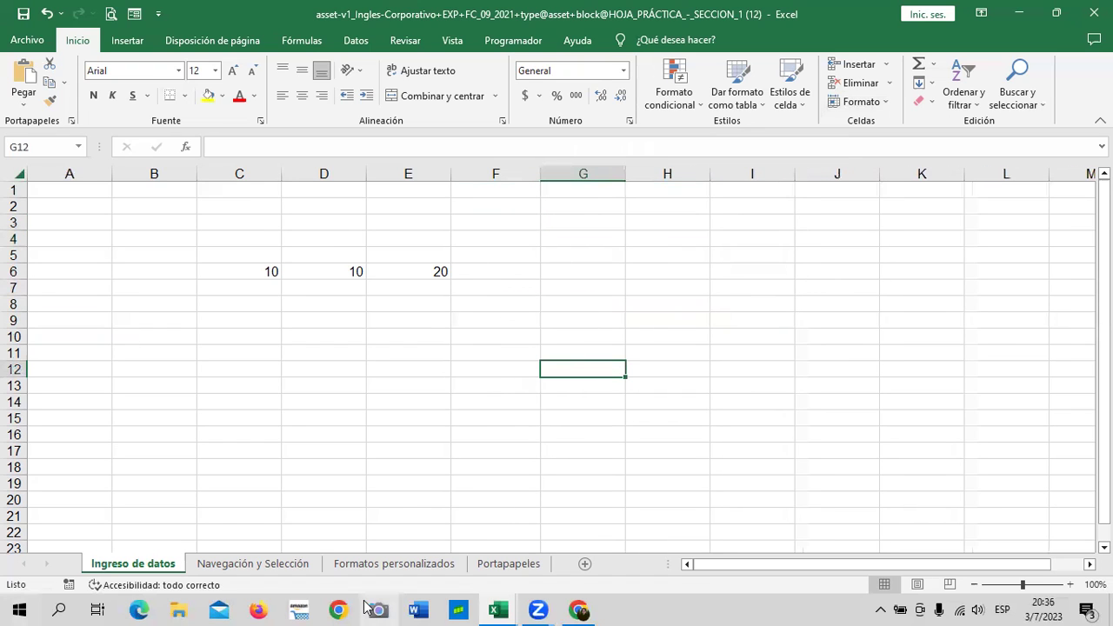
{"action": "left_click", "coordinate": [534, 240]}
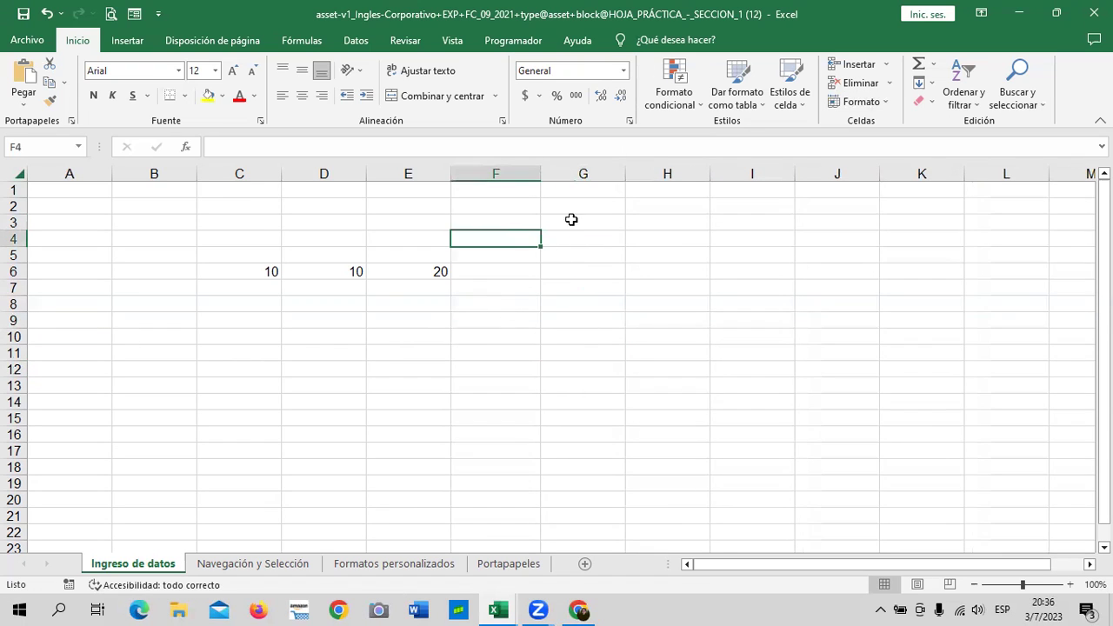
{"action": "left_click_drag", "start_coordinate": [626, 169], "coordinate": [626, 168]}
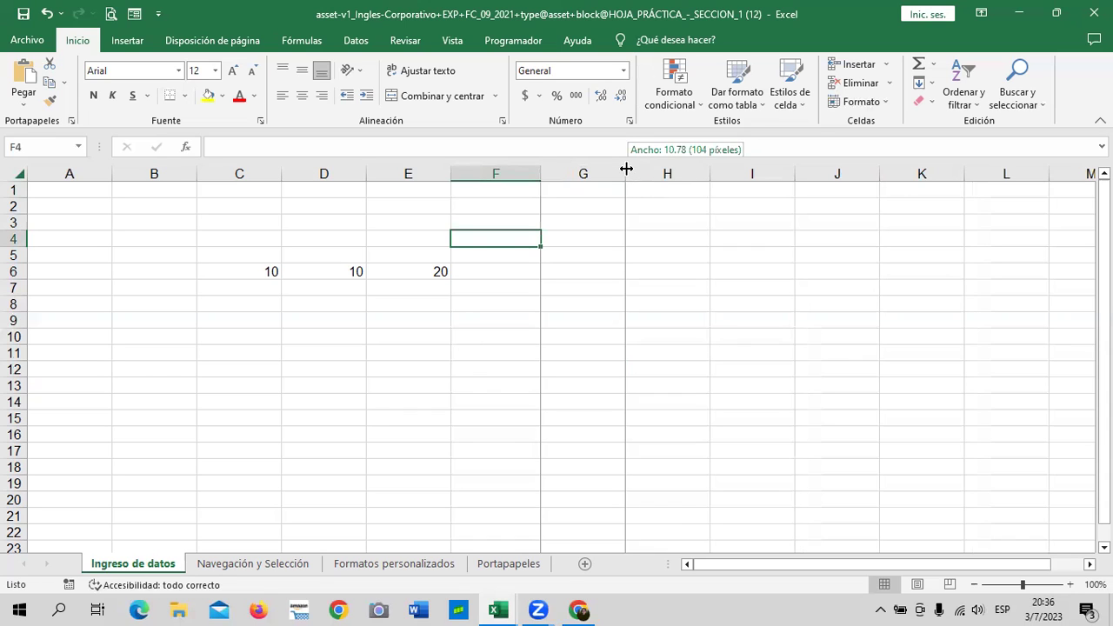
{"action": "left_click", "coordinate": [604, 293]}
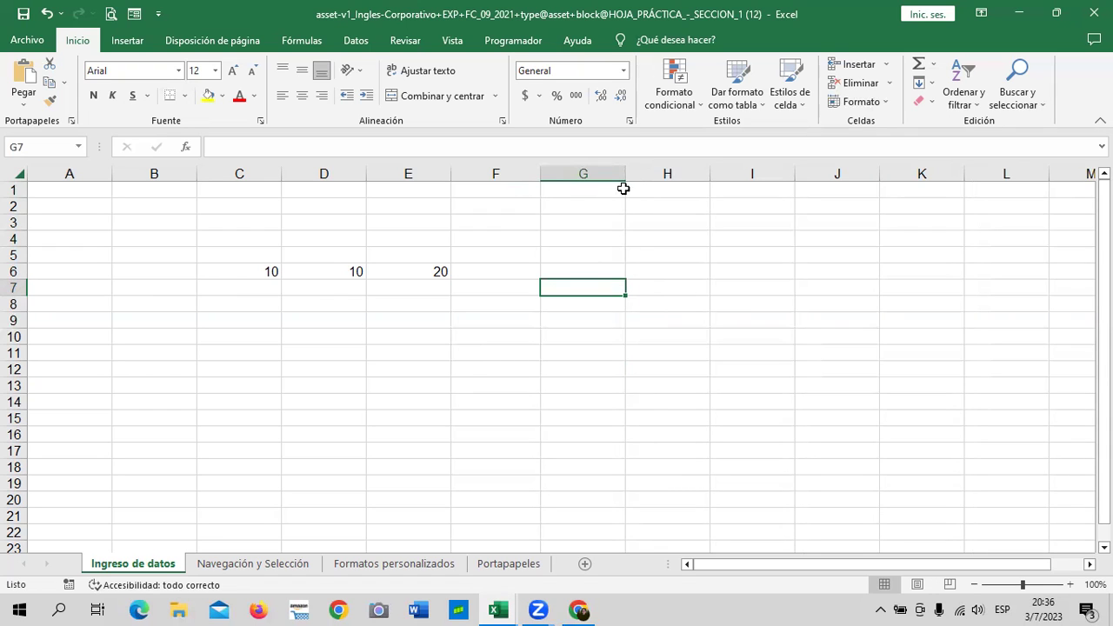
{"action": "left_click_drag", "start_coordinate": [625, 169], "coordinate": [620, 163]}
- Select a cell block from F2, then drag across headers G to L and back to columns D:G
{"action": "left_click", "coordinate": [631, 308]}
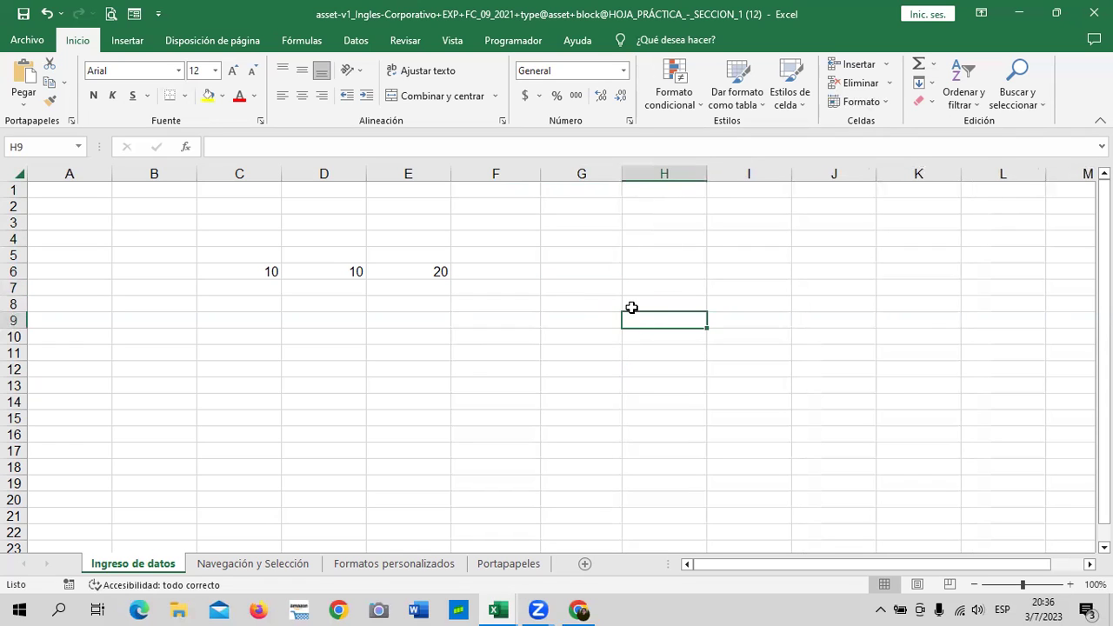
{"action": "mouse_move", "coordinate": [495, 209]}
{"action": "left_mouse_down"}
{"action": "mouse_move", "coordinate": [809, 455]}
{"action": "mouse_move", "coordinate": [804, 526]}
{"action": "left_mouse_up"}
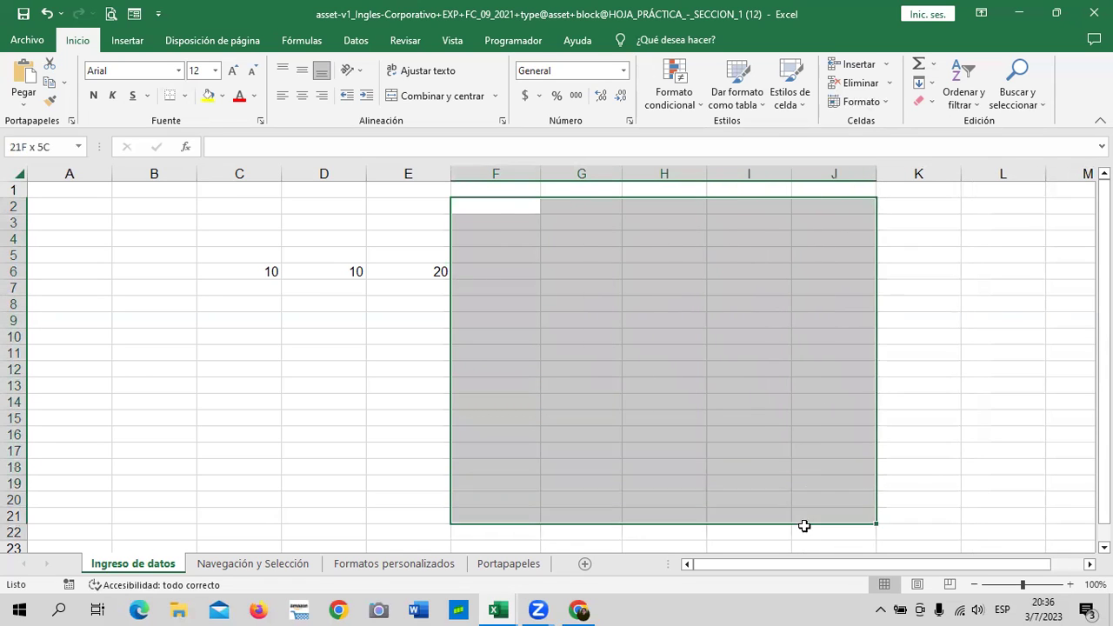
{"action": "left_click", "coordinate": [919, 386]}
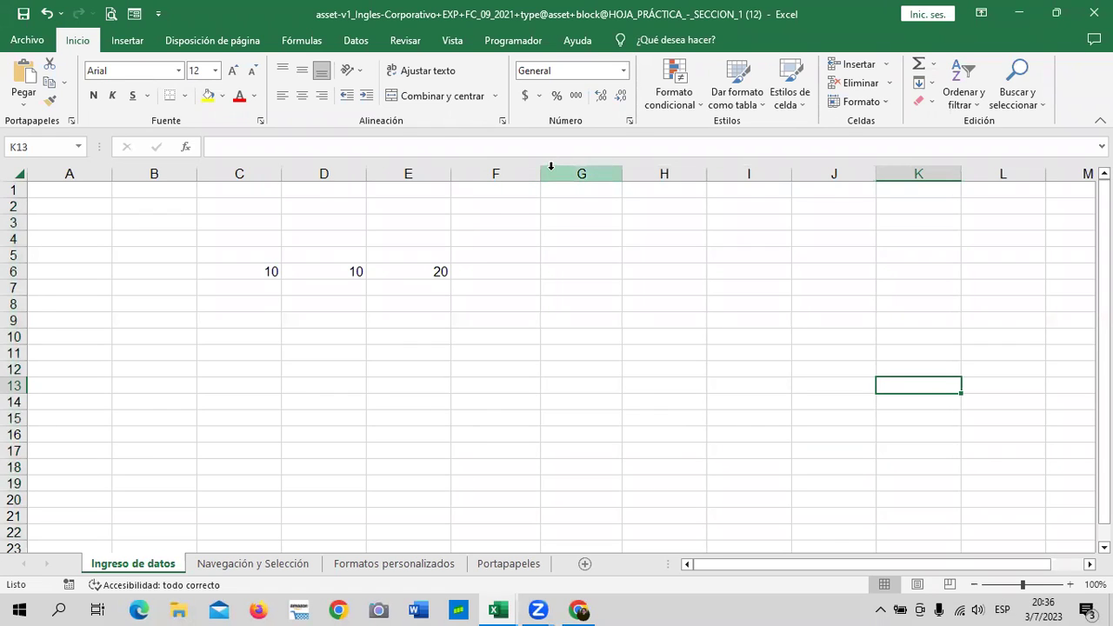
{"action": "left_click", "coordinate": [550, 167]}
{"action": "left_click_drag", "start_coordinate": [555, 171], "coordinate": [1058, 198]}
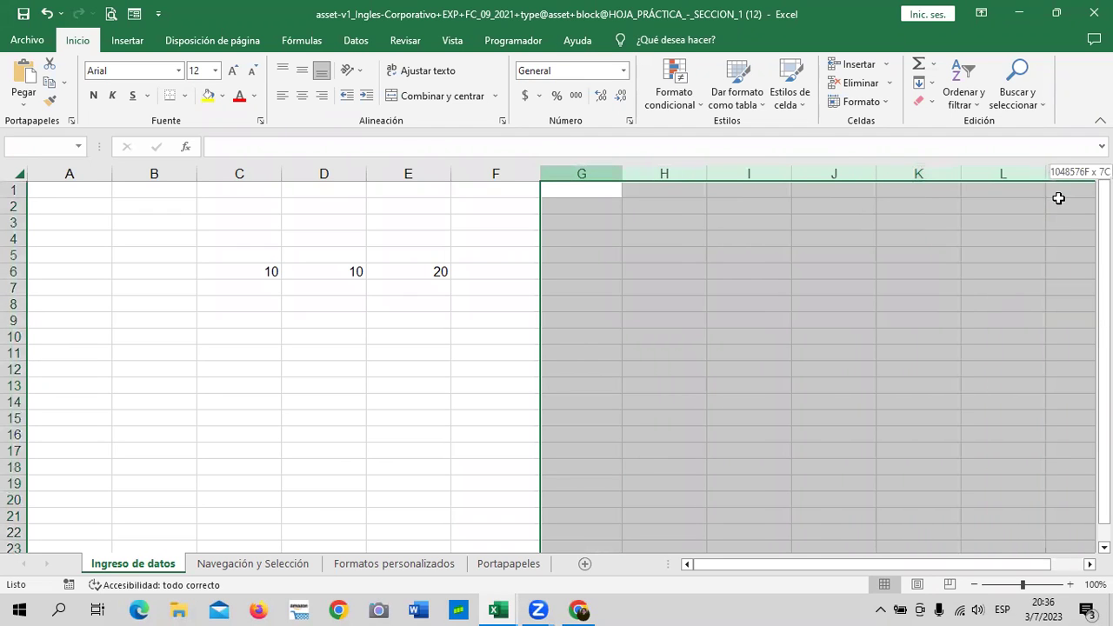
{"action": "mouse_move", "coordinate": [1060, 198]}
{"action": "left_mouse_down"}
{"action": "mouse_move", "coordinate": [1073, 213]}
{"action": "mouse_move", "coordinate": [778, 238]}
{"action": "mouse_move", "coordinate": [224, 225]}
{"action": "mouse_move", "coordinate": [461, 214]}
{"action": "mouse_move", "coordinate": [993, 239]}
{"action": "mouse_move", "coordinate": [553, 237]}
{"action": "mouse_move", "coordinate": [516, 347]}
{"action": "mouse_move", "coordinate": [525, 379]}
{"action": "left_mouse_up"}
{"action": "left_click", "coordinate": [755, 303]}
{"action": "left_click", "coordinate": [641, 304]}
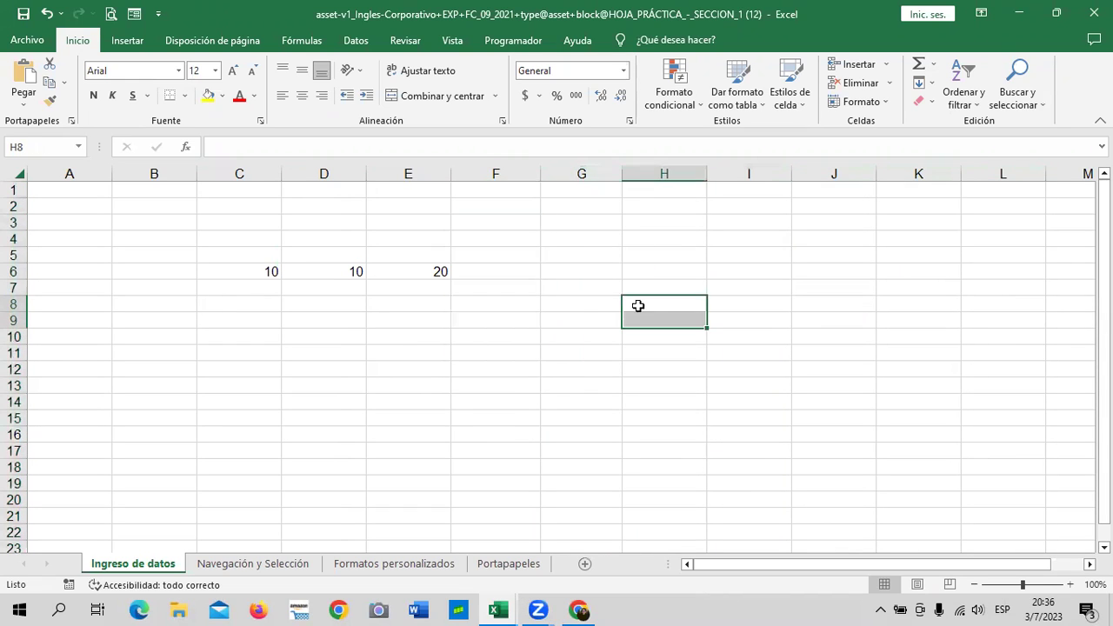
{"action": "left_click", "coordinate": [572, 210]}
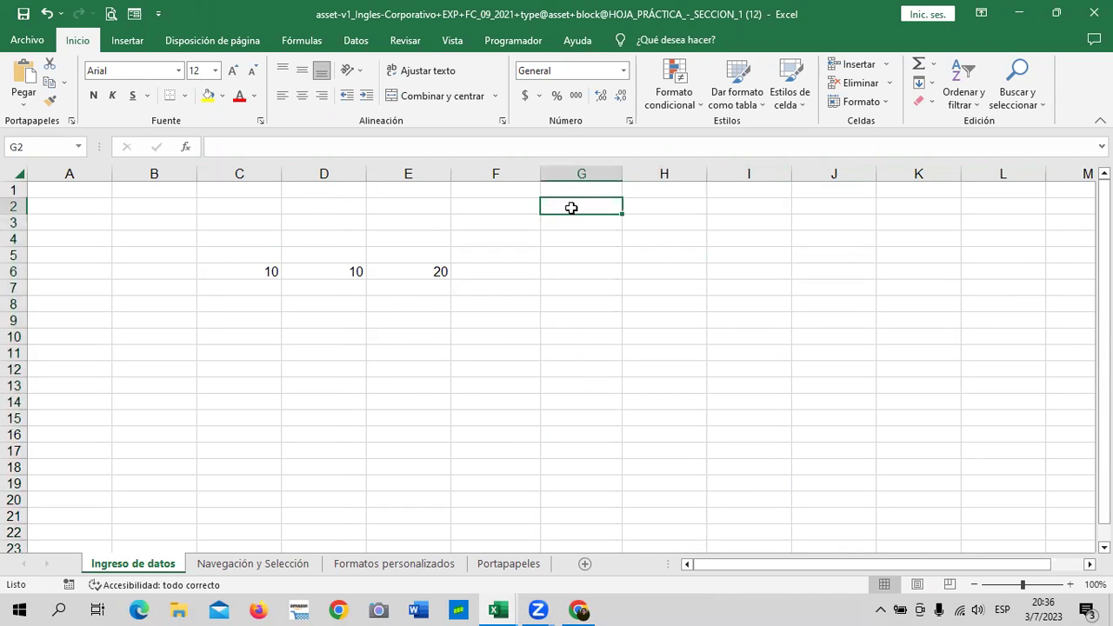
{"action": "left_click", "coordinate": [678, 201]}
{"action": "left_click_drag", "start_coordinate": [677, 201], "coordinate": [666, 238]}
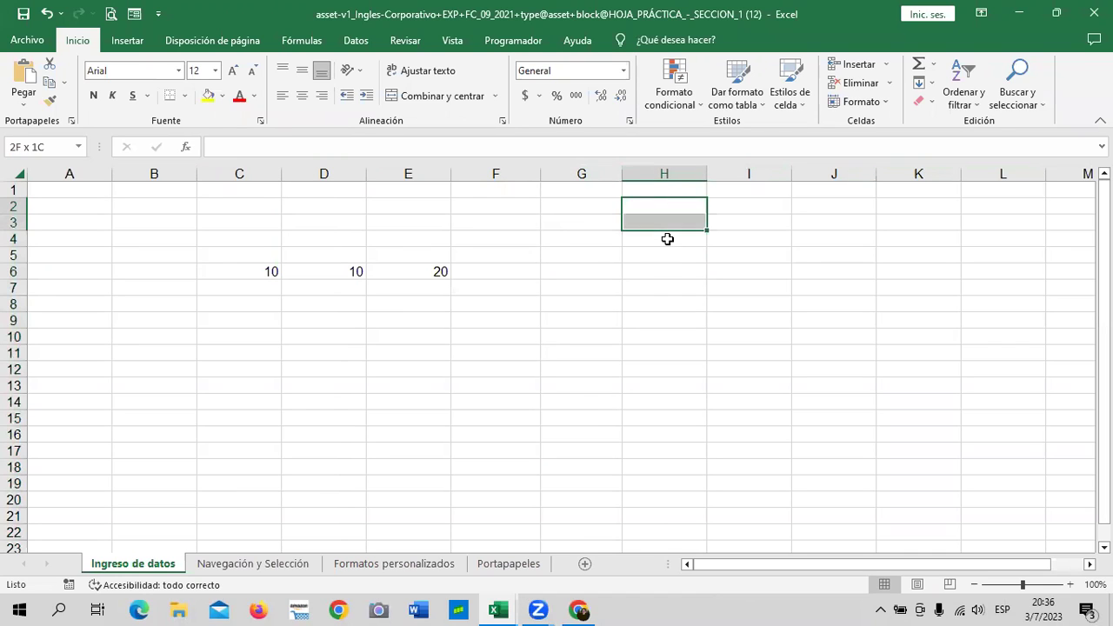
{"action": "left_click", "coordinate": [676, 170]}
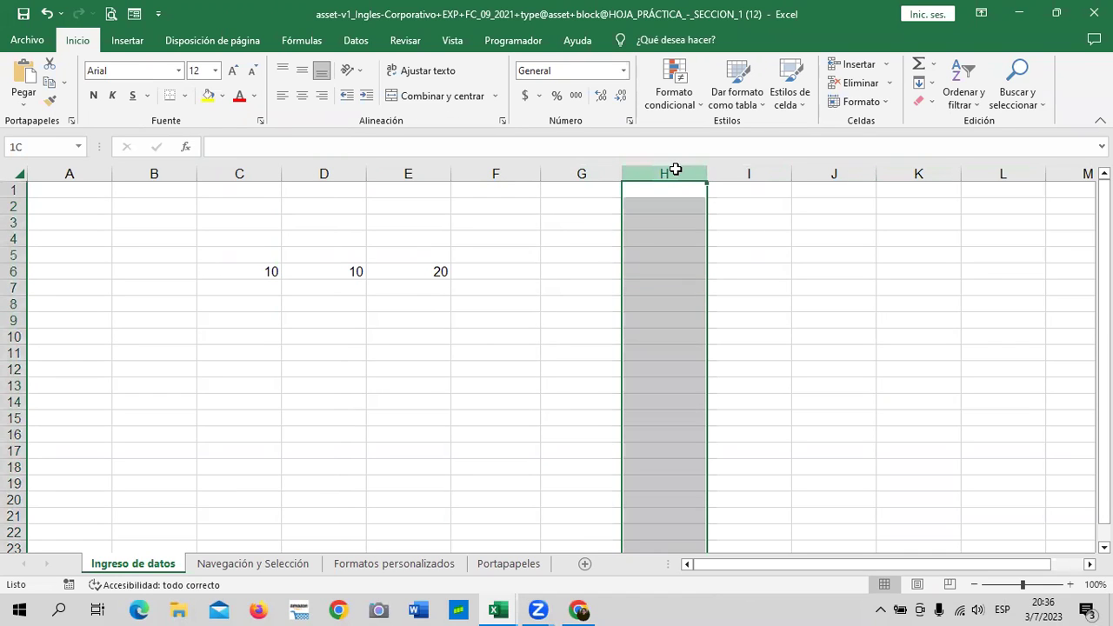
{"action": "left_click", "coordinate": [572, 316]}
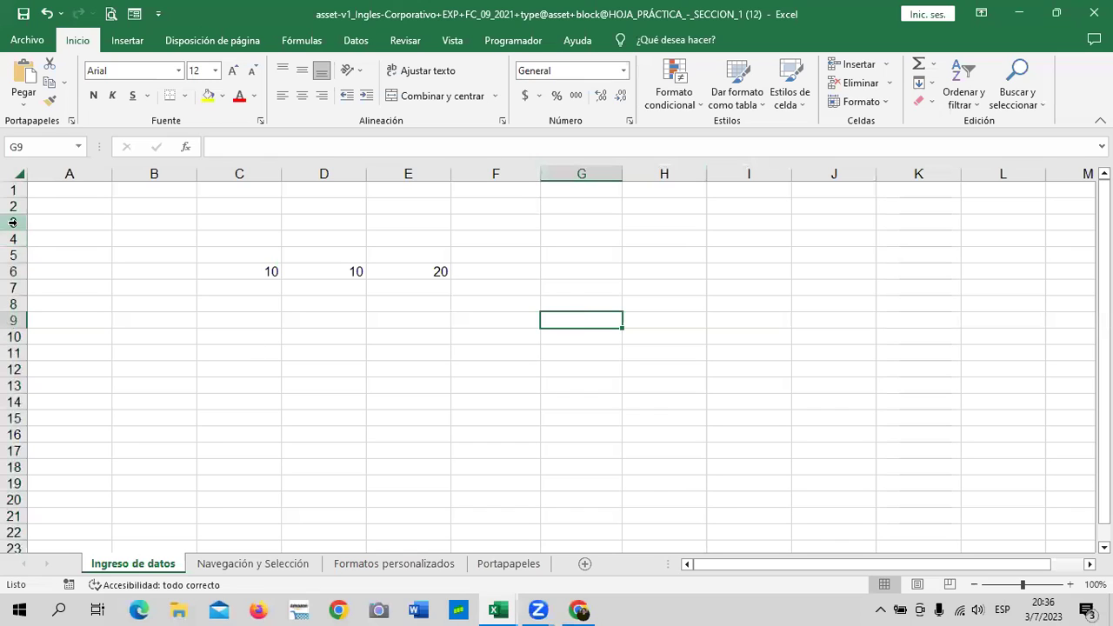
{"action": "left_click", "coordinate": [43, 209]}
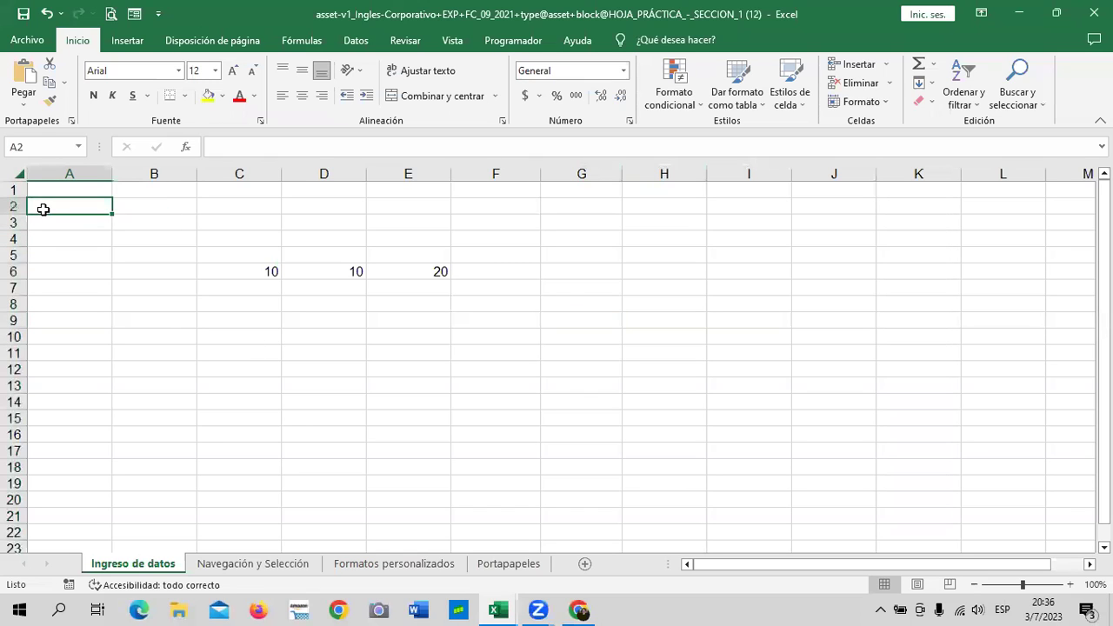
{"action": "left_click", "coordinate": [43, 272]}
{"action": "left_click", "coordinate": [56, 348]}
{"action": "left_click", "coordinate": [35, 222]}
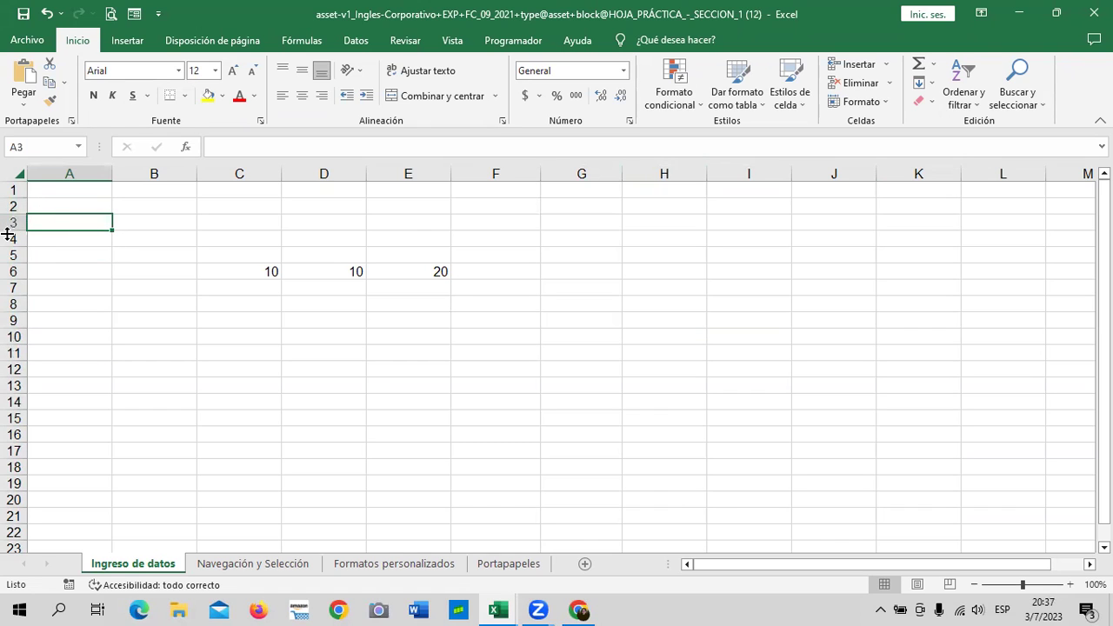
{"action": "key", "text": "Down"}
{"action": "key", "text": "Down"}
{"action": "key", "text": "Down"}
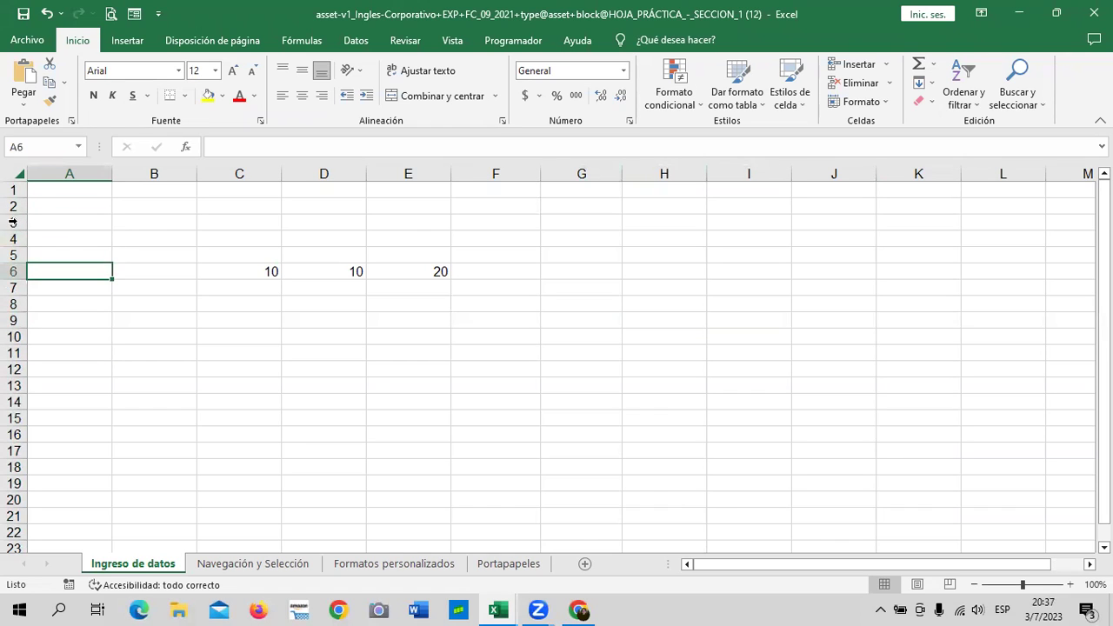
{"action": "left_click", "coordinate": [13, 223]}
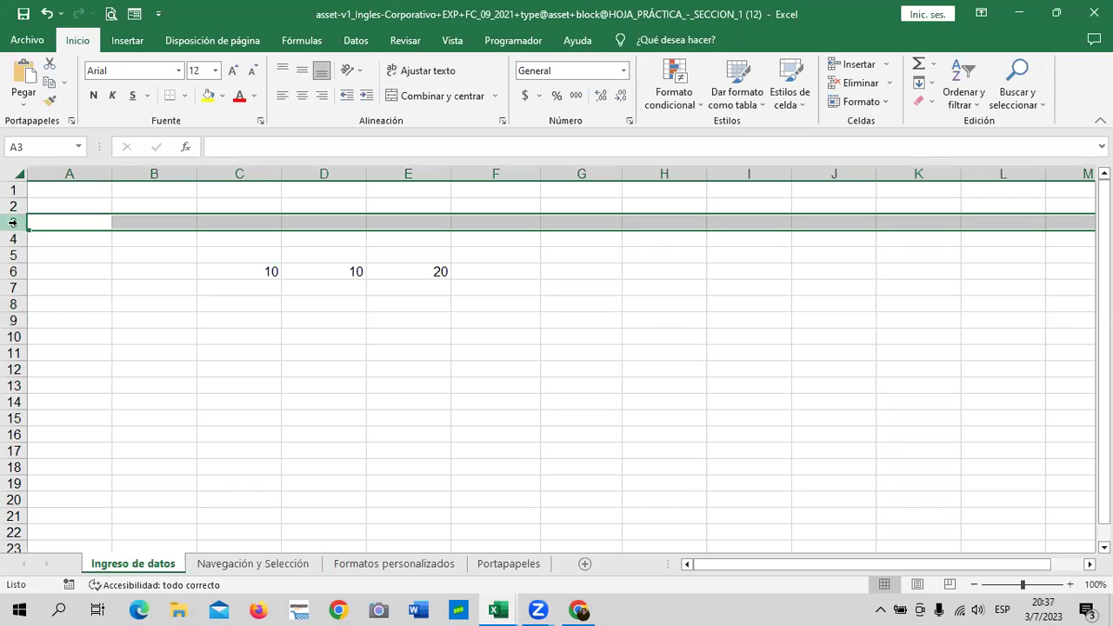
{"action": "left_click_drag", "start_coordinate": [13, 222], "coordinate": [6, 296]}
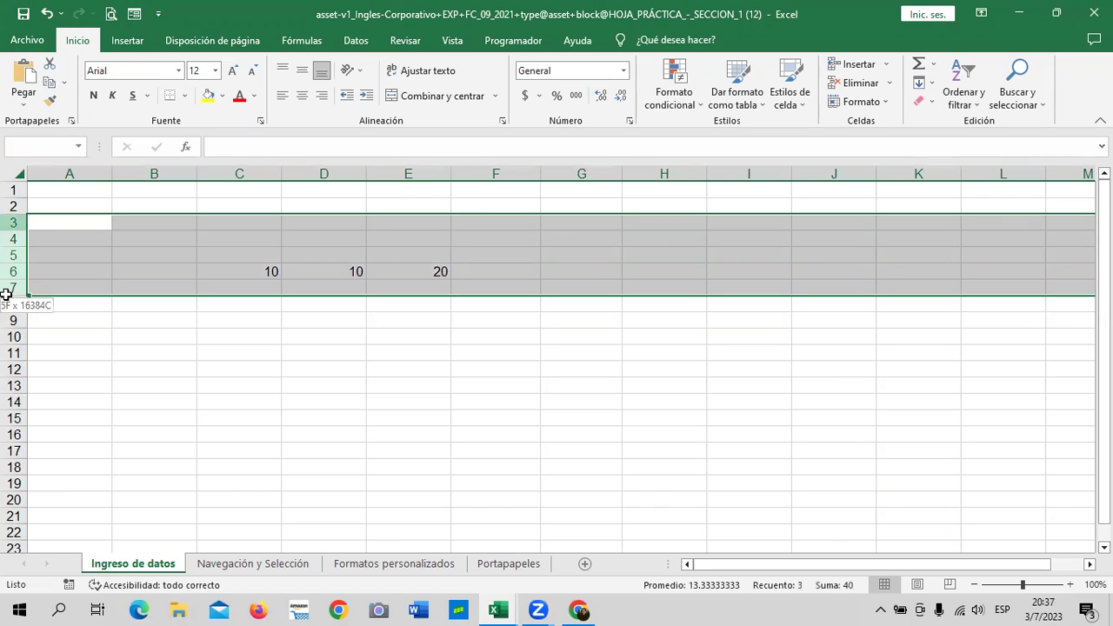
{"action": "mouse_move", "coordinate": [9, 296]}
{"action": "left_mouse_down"}
{"action": "mouse_move", "coordinate": [6, 483]}
{"action": "mouse_move", "coordinate": [7, 355]}
{"action": "mouse_move", "coordinate": [6, 442]}
{"action": "left_mouse_up"}
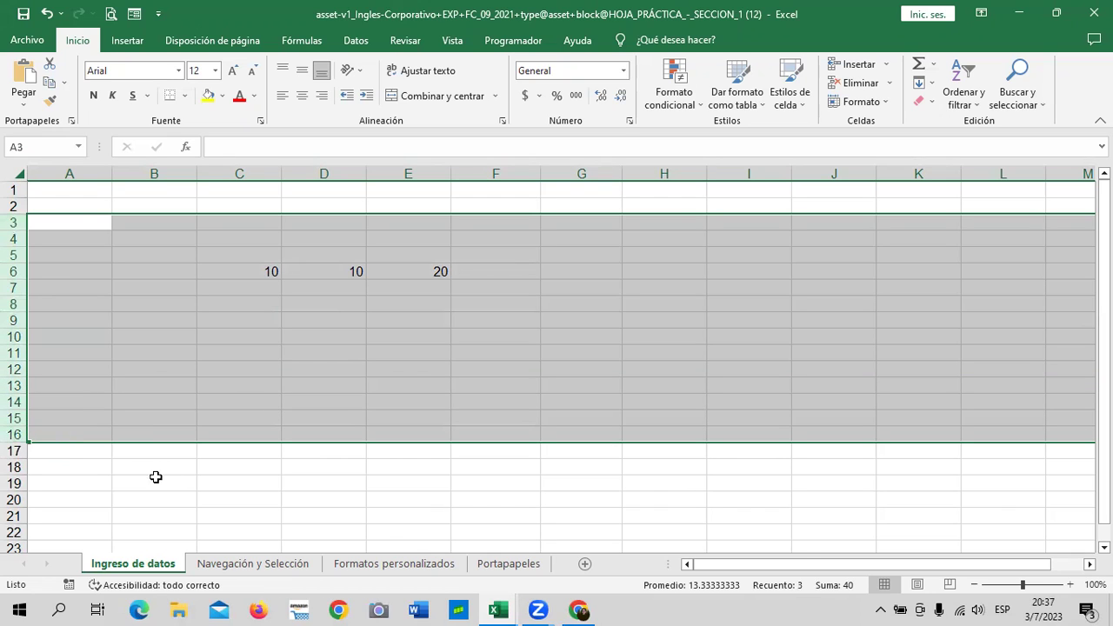
{"action": "left_click", "coordinate": [155, 479]}
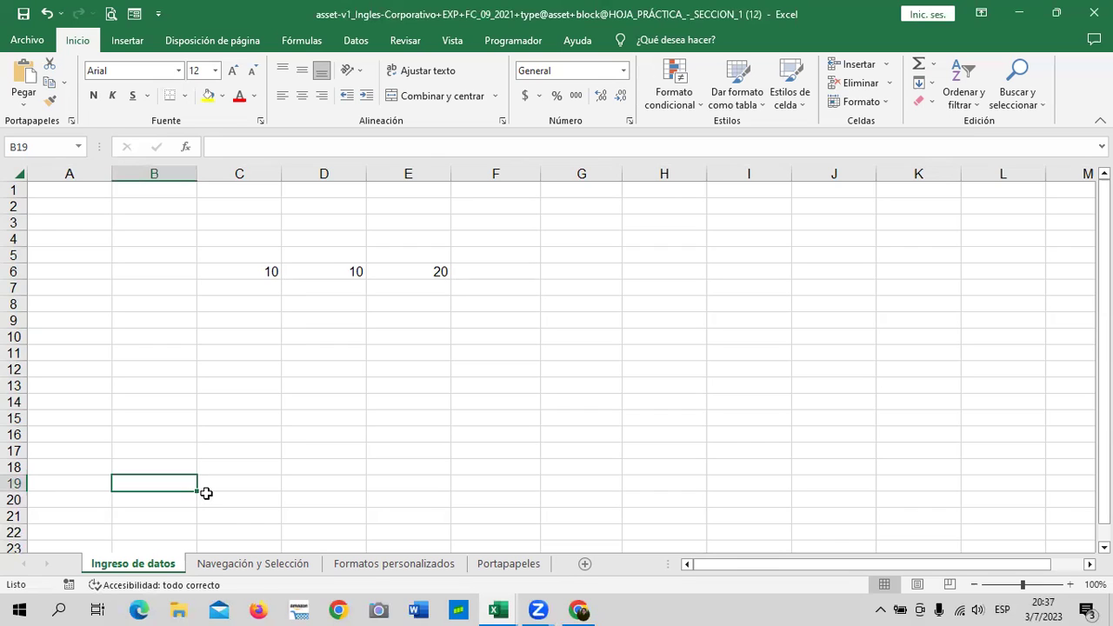
- Rename the Ingreso de datos sheet to hoja 1
{"action": "double_click", "coordinate": [160, 567]}
{"action": "key", "text": "BackSpace"}
{"action": "type", "text": "hoja 1"}
{"action": "key", "text": "Return"}
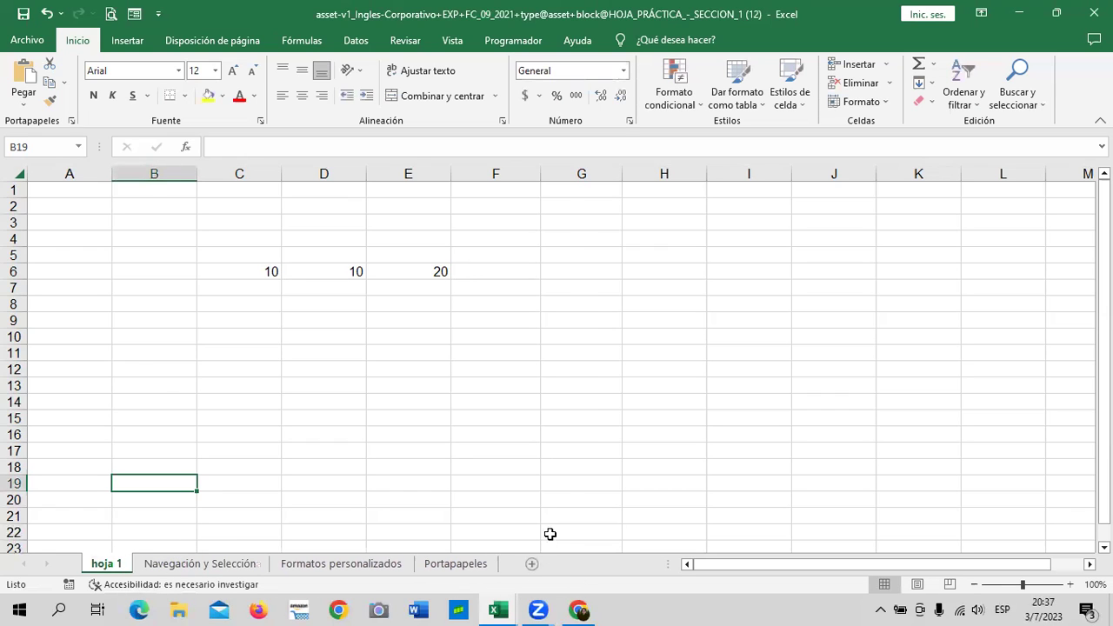
{"action": "left_click", "coordinate": [551, 516]}
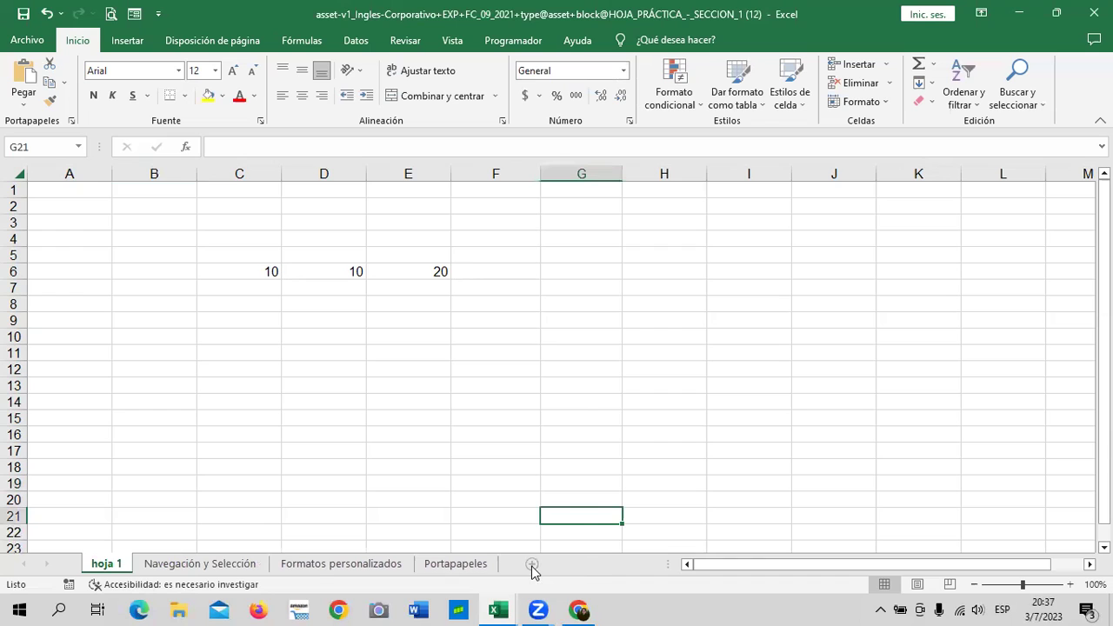
- Add several new blank sheets to the workbook with the + button
{"action": "left_click", "coordinate": [532, 566]}
{"action": "left_click", "coordinate": [532, 567]}
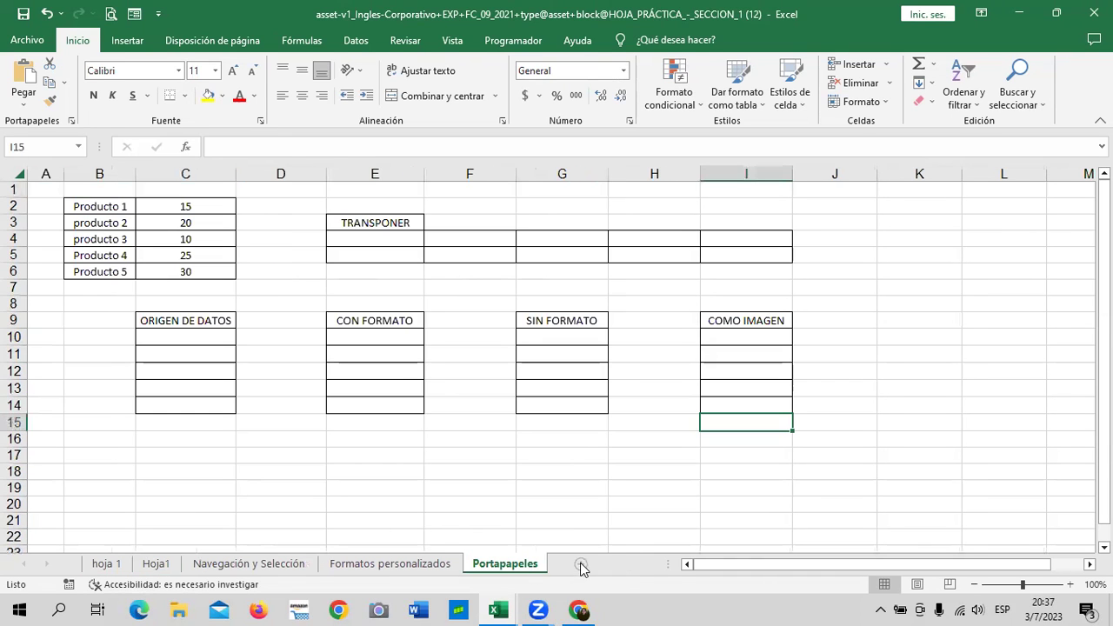
{"action": "left_click", "coordinate": [580, 567]}
{"action": "left_click", "coordinate": [630, 566]}
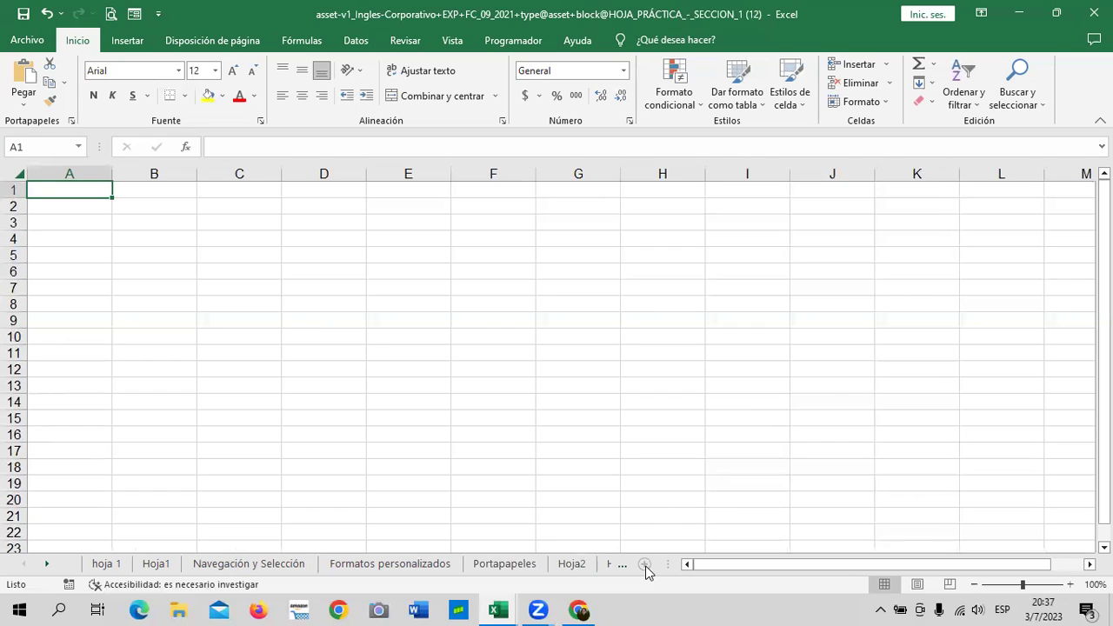
{"action": "left_click", "coordinate": [421, 566]}
{"action": "left_click", "coordinate": [572, 565]}
{"action": "left_click", "coordinate": [563, 317]}
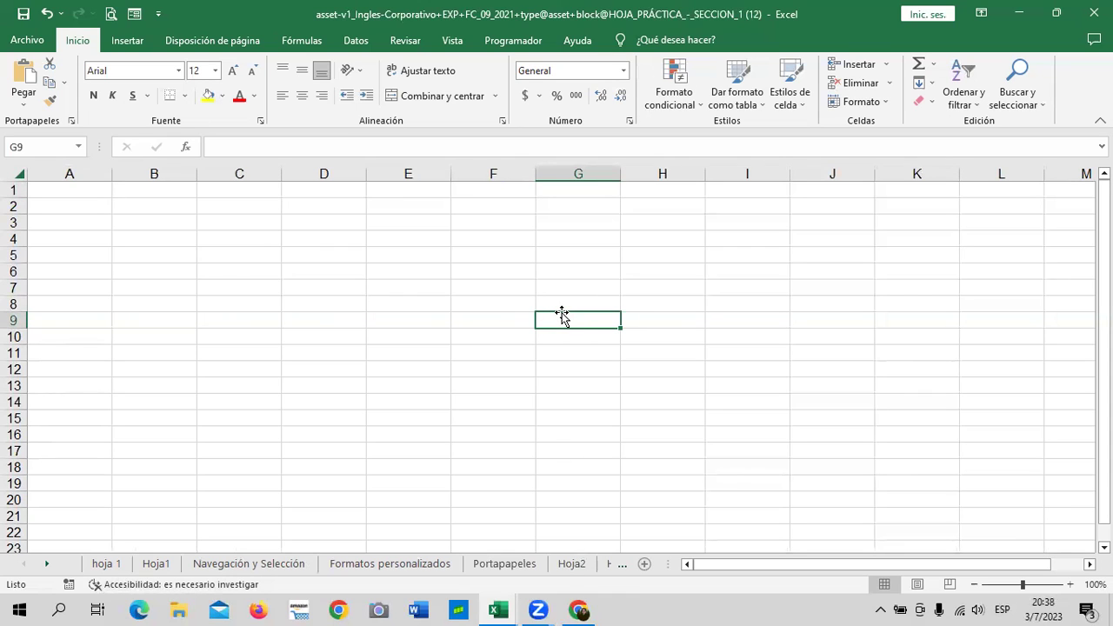
{"action": "left_click", "coordinate": [645, 566]}
{"action": "left_click", "coordinate": [580, 436]}
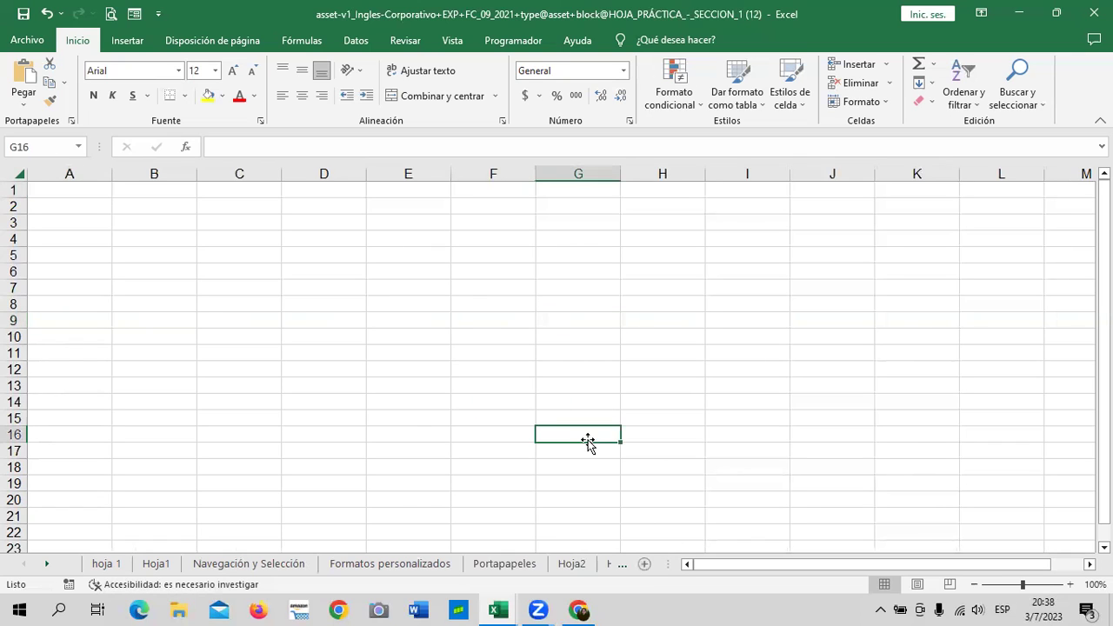
- Scroll the sheet tabs to the last sheets and back, then show hoja 1
{"action": "left_click", "coordinate": [46, 564]}
{"action": "left_click", "coordinate": [46, 565]}
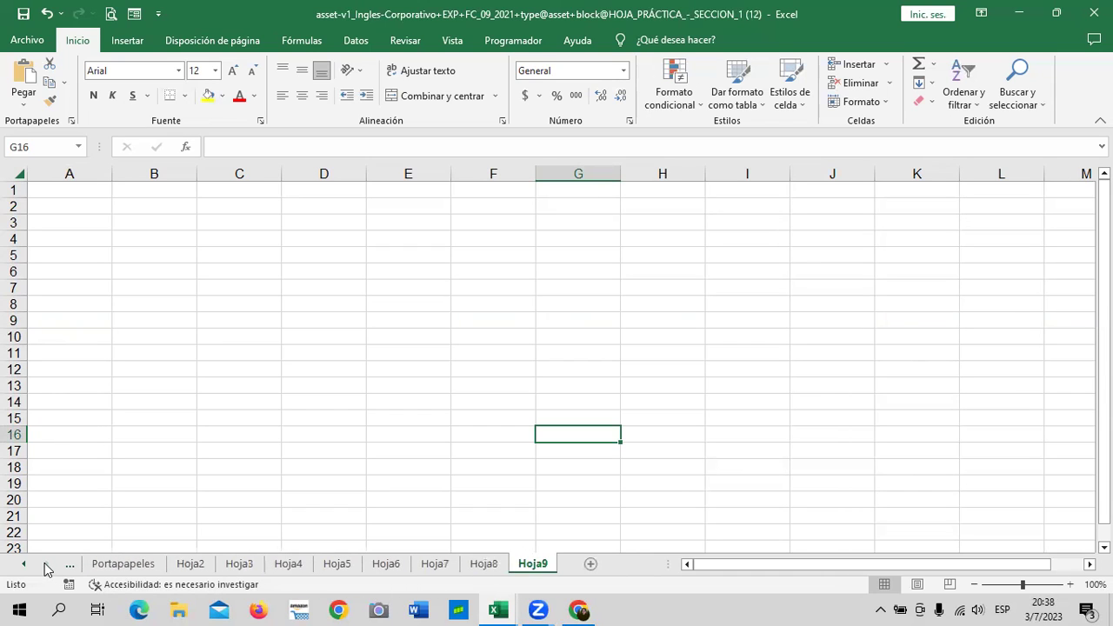
{"action": "left_click", "coordinate": [22, 564]}
{"action": "left_click", "coordinate": [22, 564]}
{"action": "left_click", "coordinate": [22, 564]}
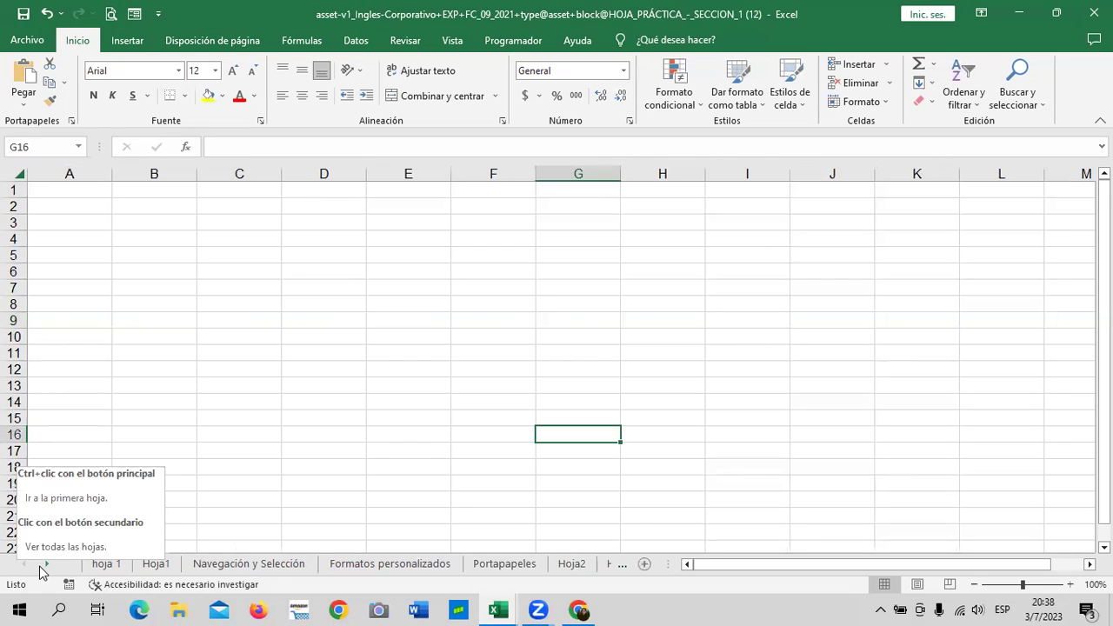
{"action": "left_click", "coordinate": [44, 567]}
{"action": "left_click", "coordinate": [46, 567]}
{"action": "left_click", "coordinate": [47, 567]}
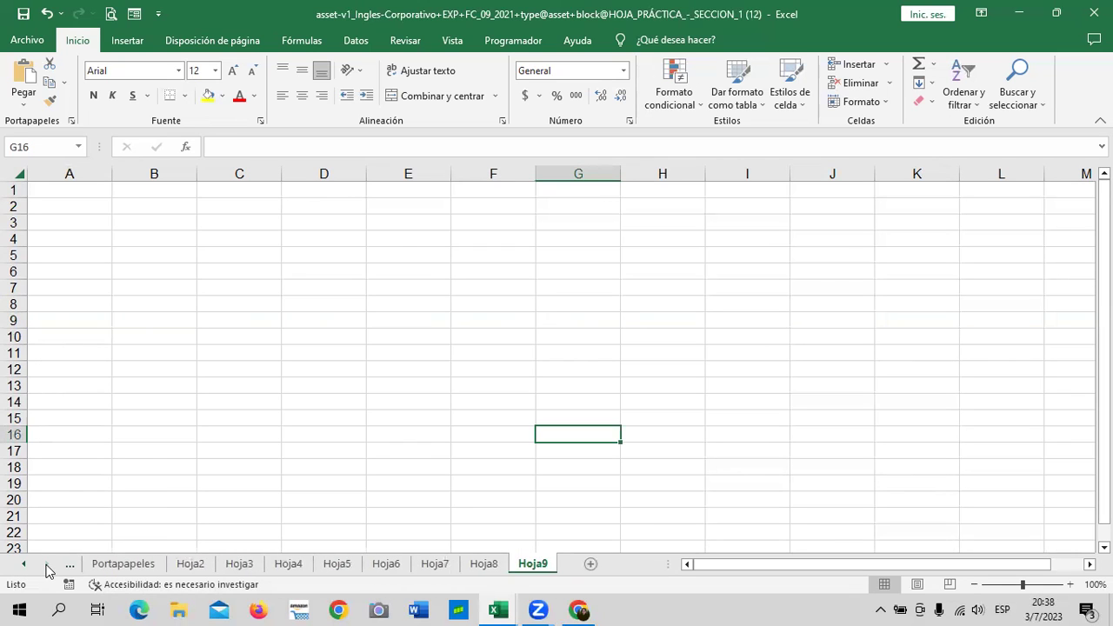
{"action": "left_click", "coordinate": [25, 566]}
{"action": "left_click", "coordinate": [26, 566]}
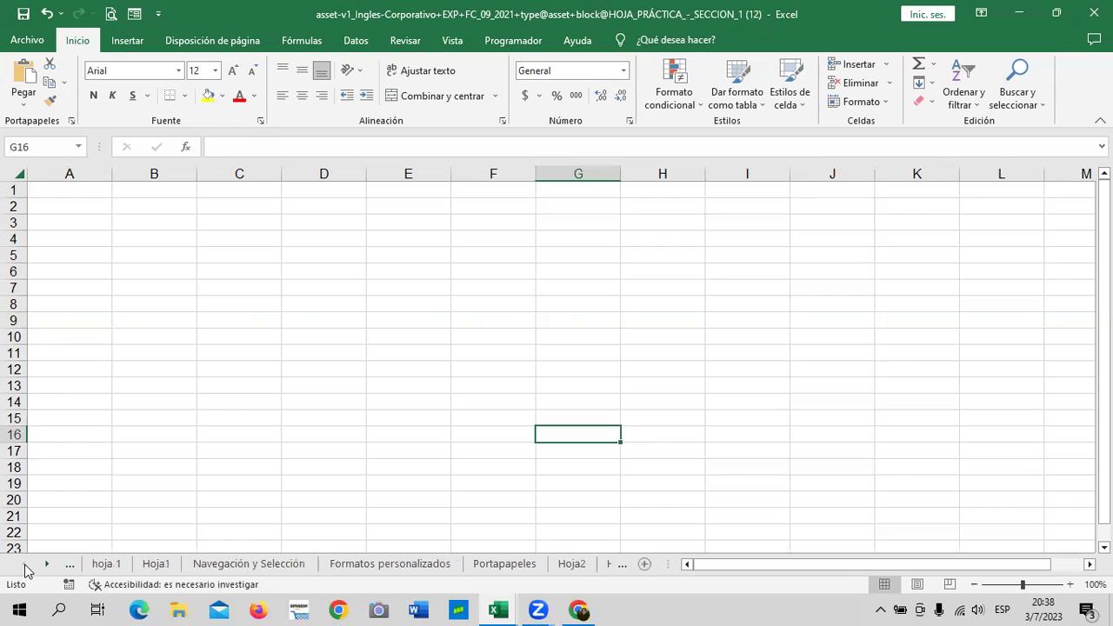
{"action": "left_click", "coordinate": [115, 564]}
- Rename the hoja 1 sheet to enero
{"action": "left_click_drag", "start_coordinate": [128, 568], "coordinate": [183, 527]}
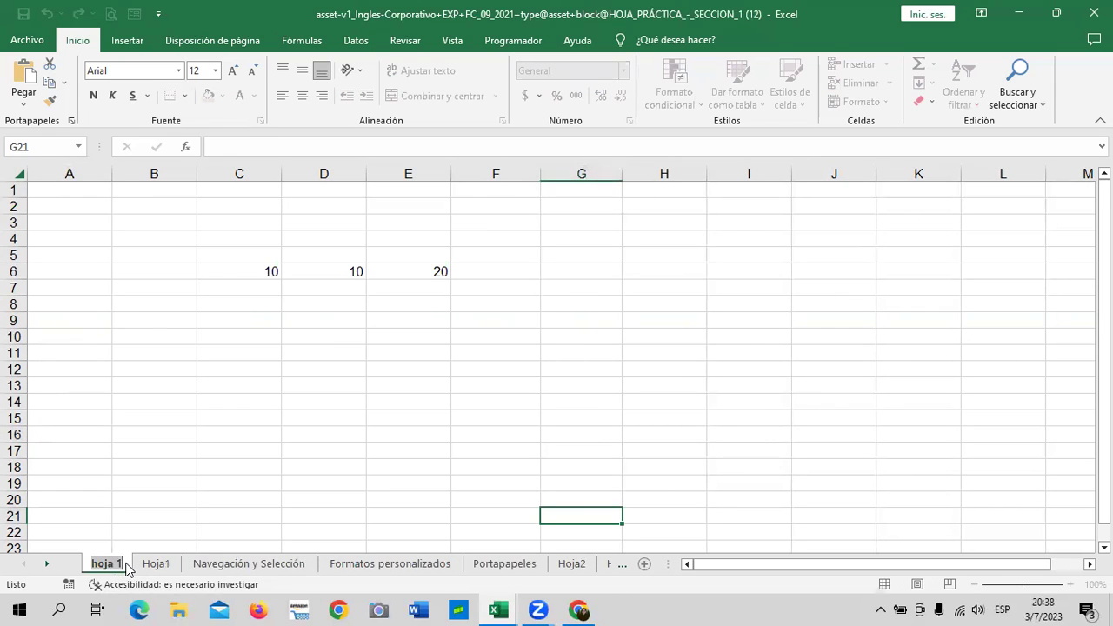
{"action": "key", "text": "BackSpace"}
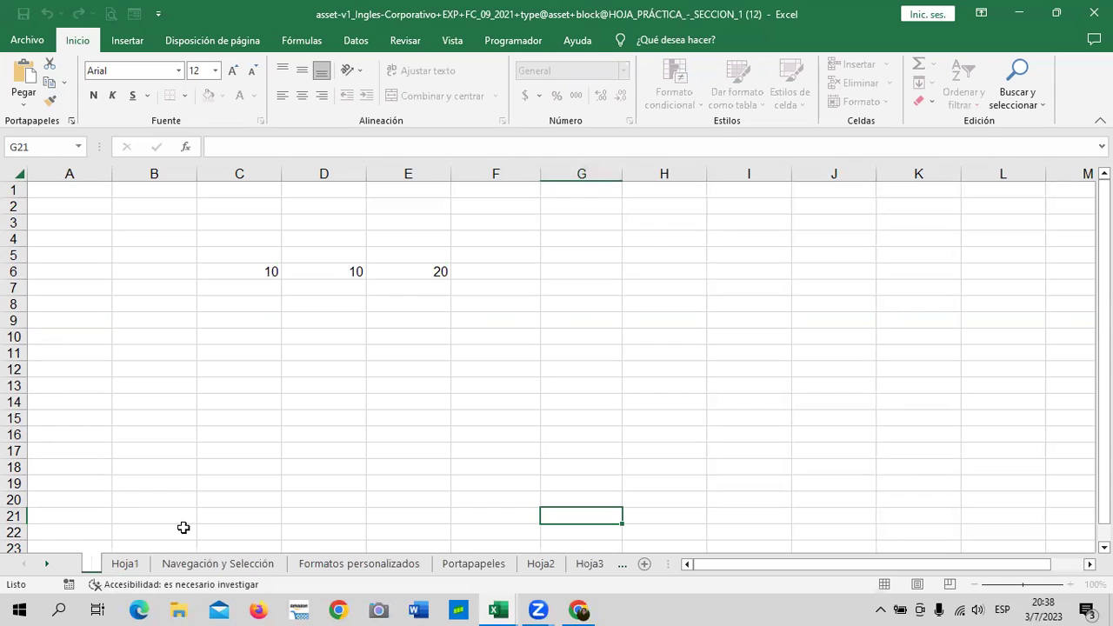
{"action": "type", "text": "enero"}
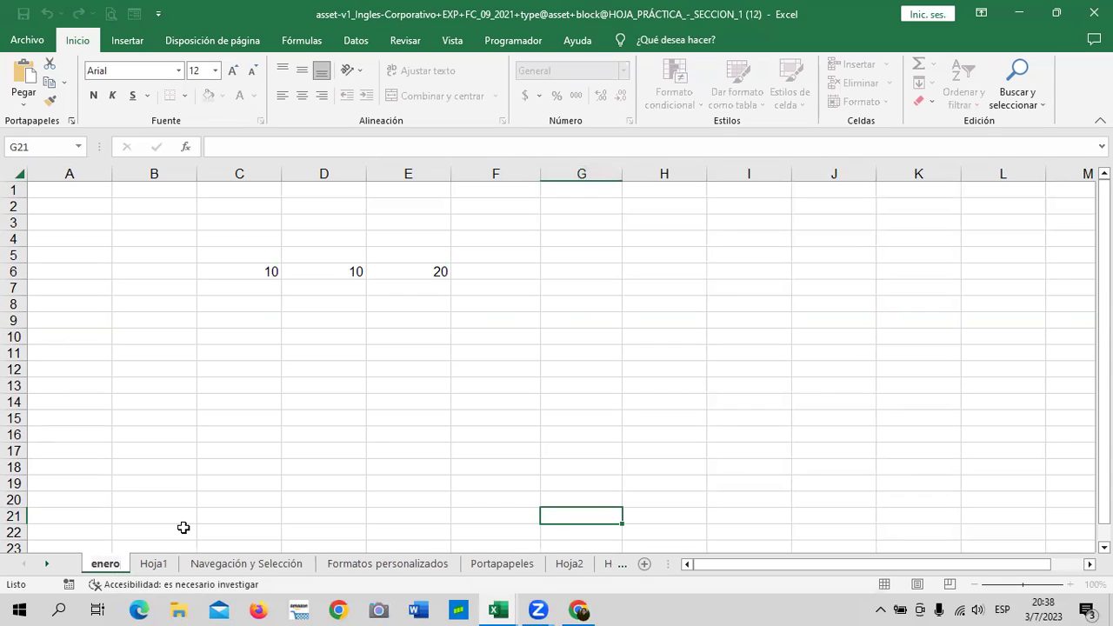
{"action": "key", "text": "Return"}
{"action": "left_click", "coordinate": [187, 515]}
- Rename the Hoja1 sheet to febrero
{"action": "left_click", "coordinate": [154, 564]}
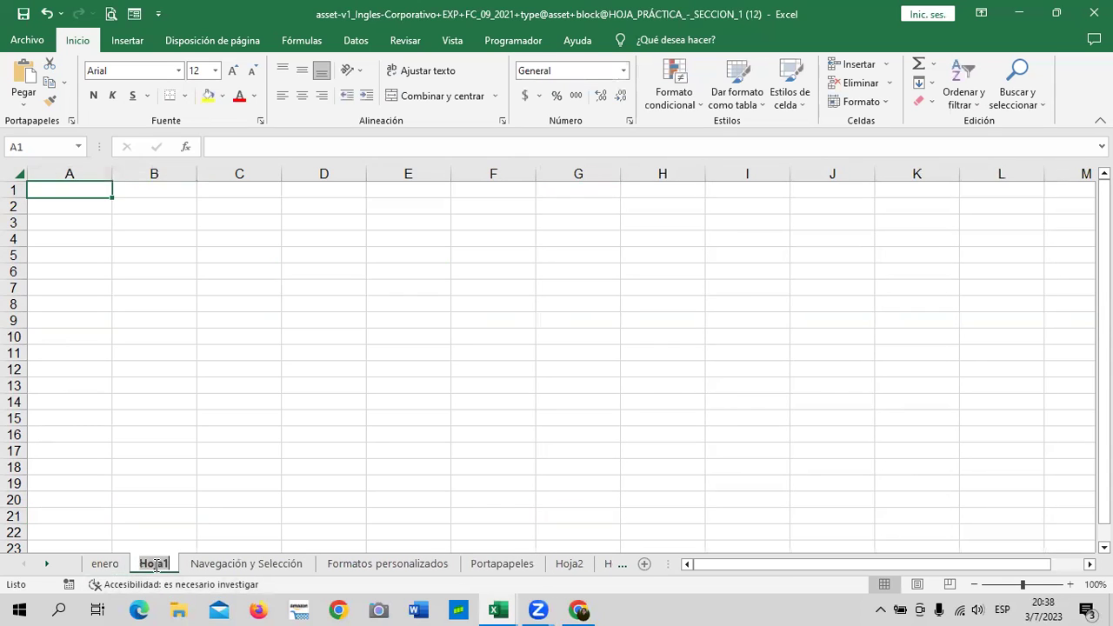
{"action": "double_click", "coordinate": [154, 564]}
{"action": "key", "text": "BackSpace"}
{"action": "type", "text": "febrero"}
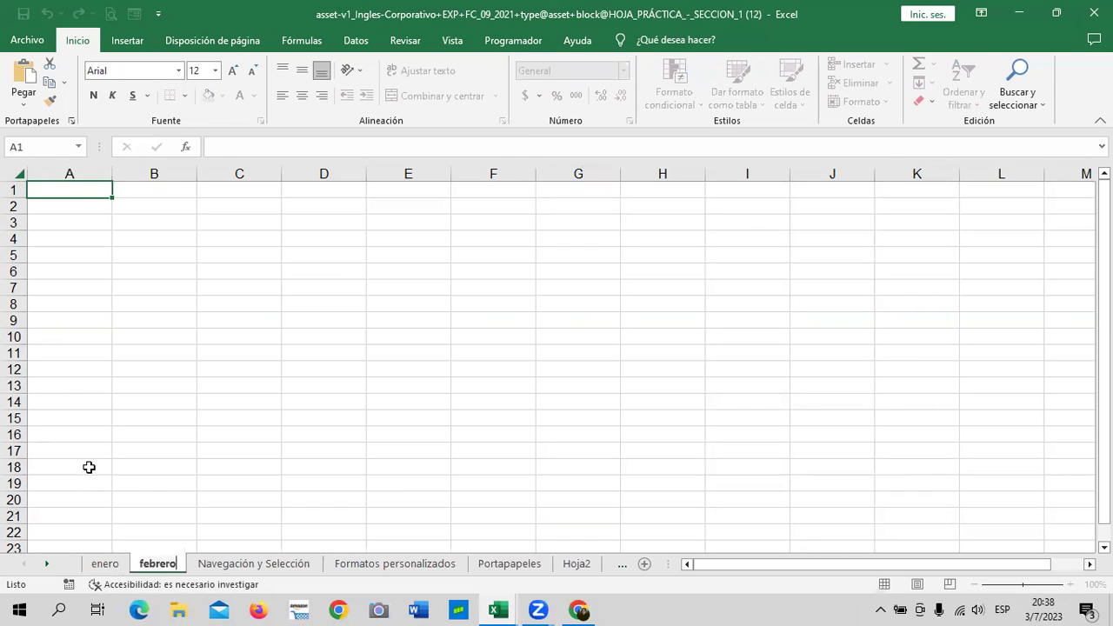
{"action": "key", "text": "Return"}
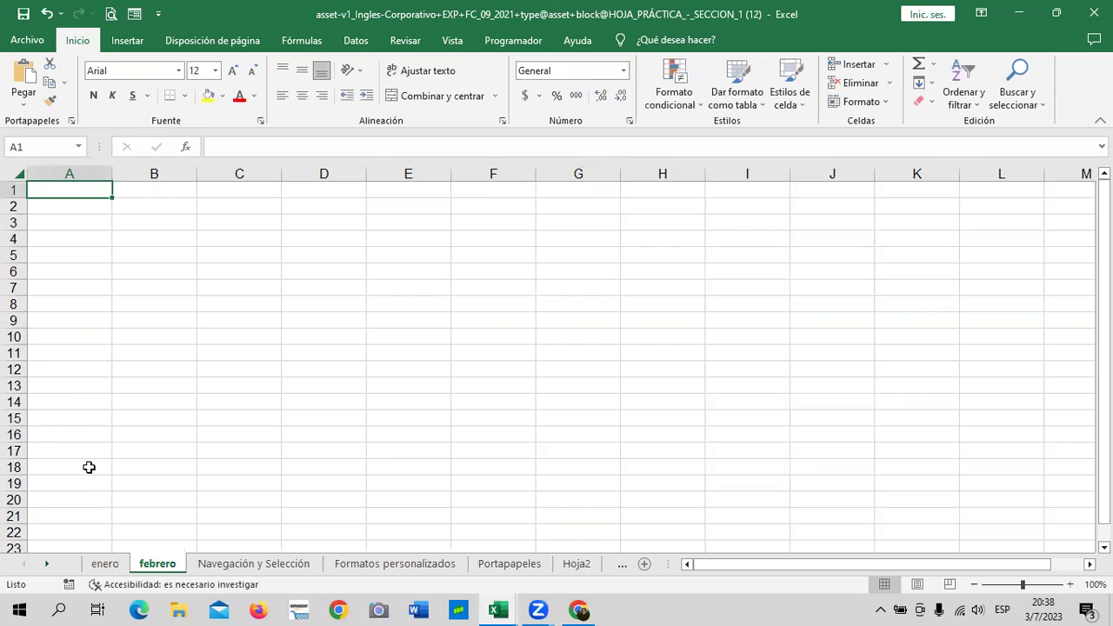
{"action": "left_click", "coordinate": [411, 418]}
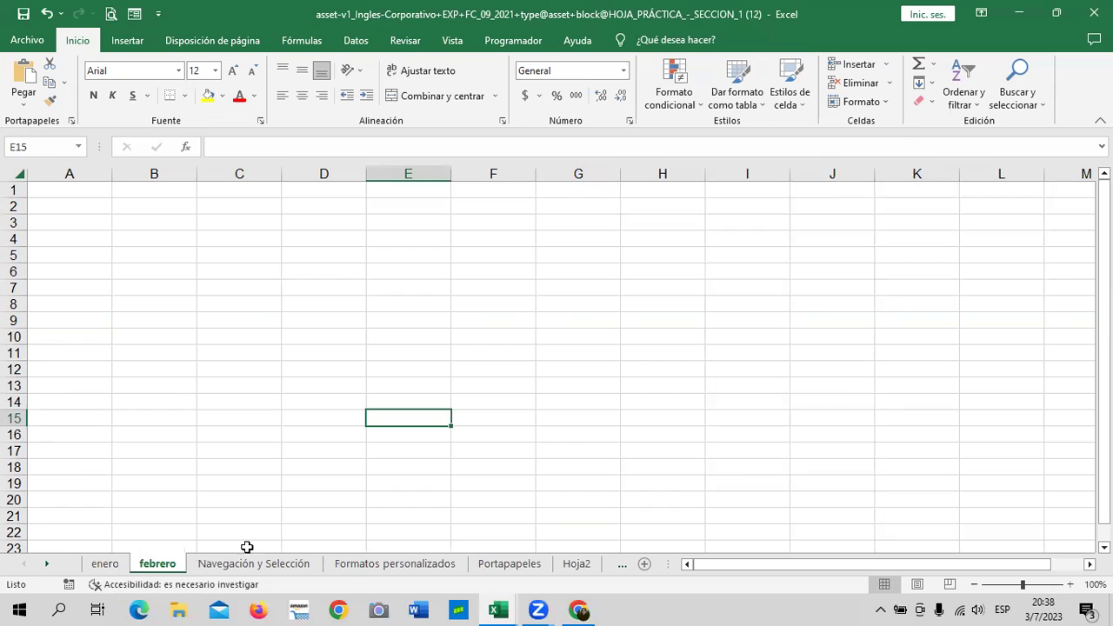
- Delete the Formatos personalizados sheet, confirming Eliminar in the warning dialog
{"action": "left_click", "coordinate": [274, 530]}
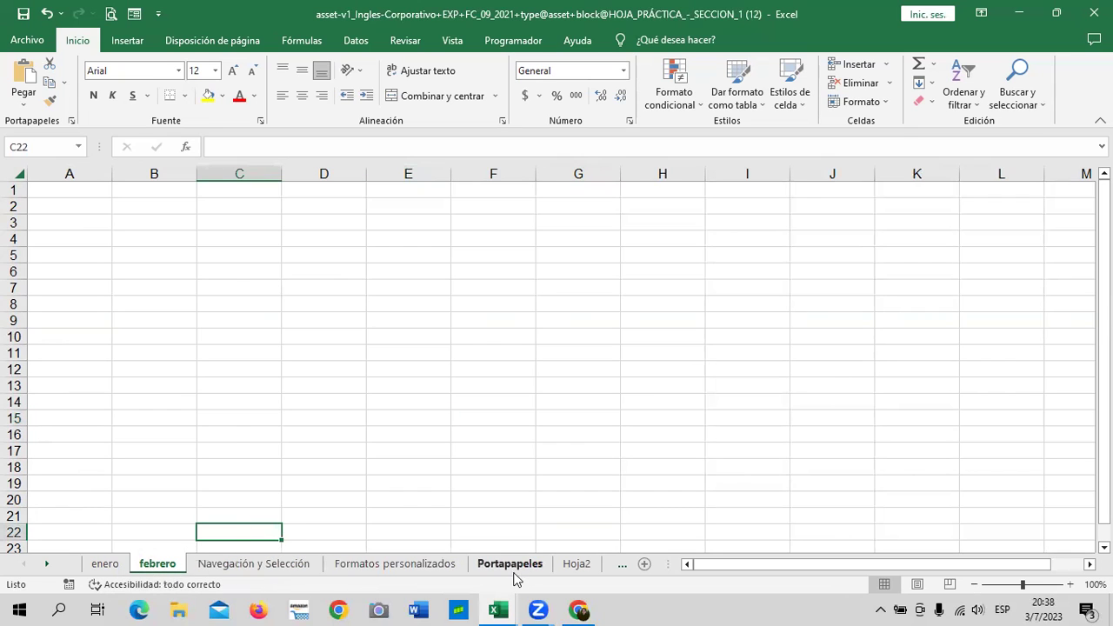
{"action": "right_click", "coordinate": [513, 574]}
{"action": "right_click", "coordinate": [427, 561]}
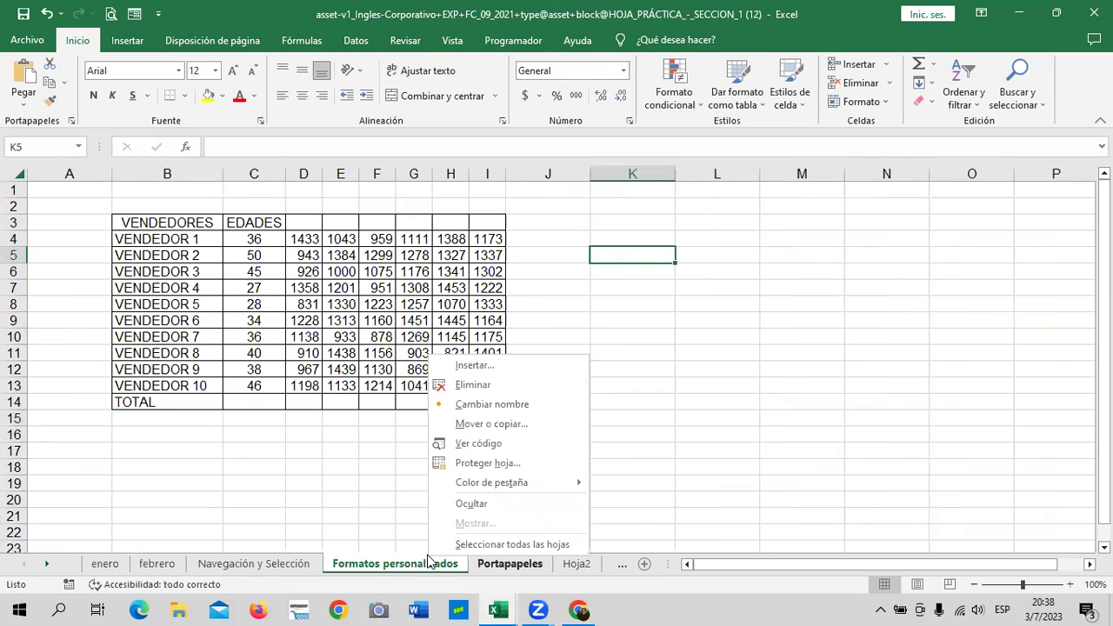
{"action": "left_click", "coordinate": [261, 542]}
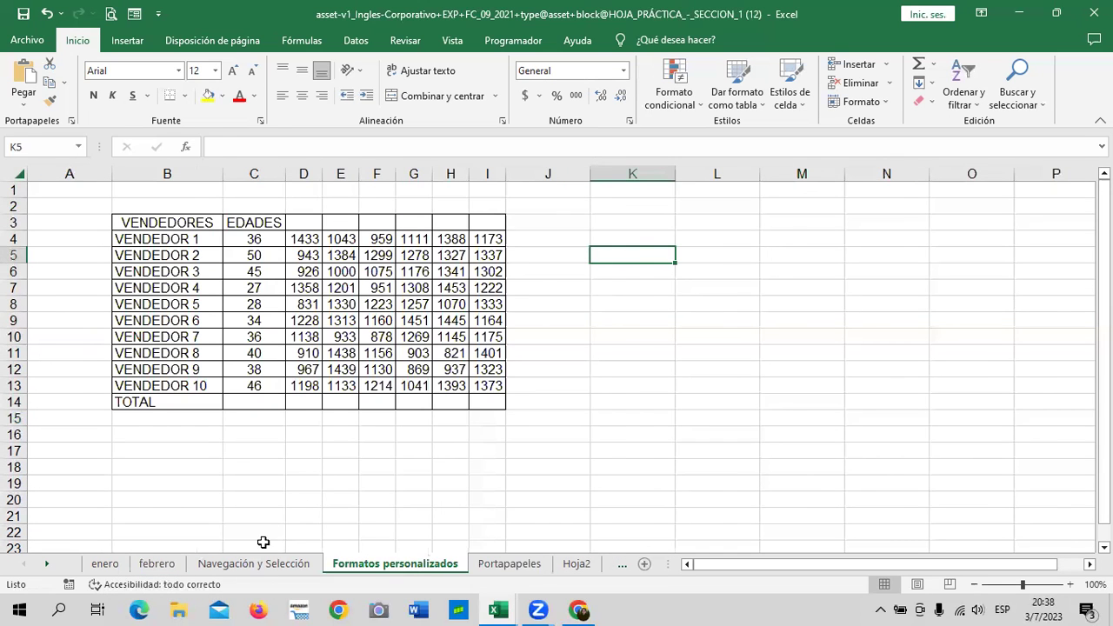
{"action": "left_click", "coordinate": [306, 565]}
{"action": "right_click", "coordinate": [381, 563]}
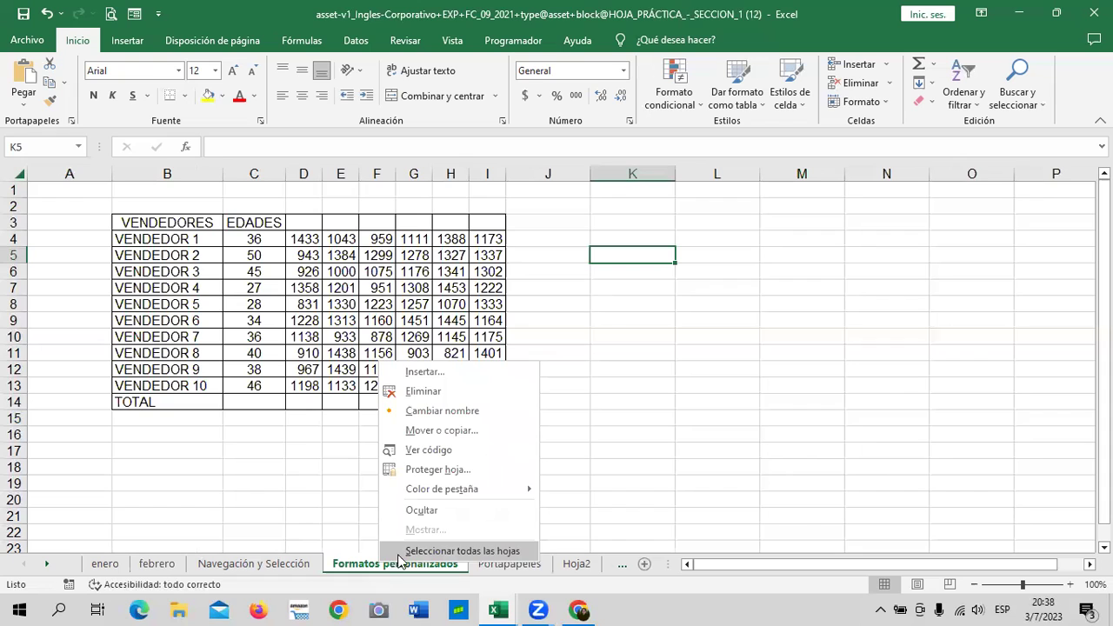
{"action": "left_click", "coordinate": [455, 391]}
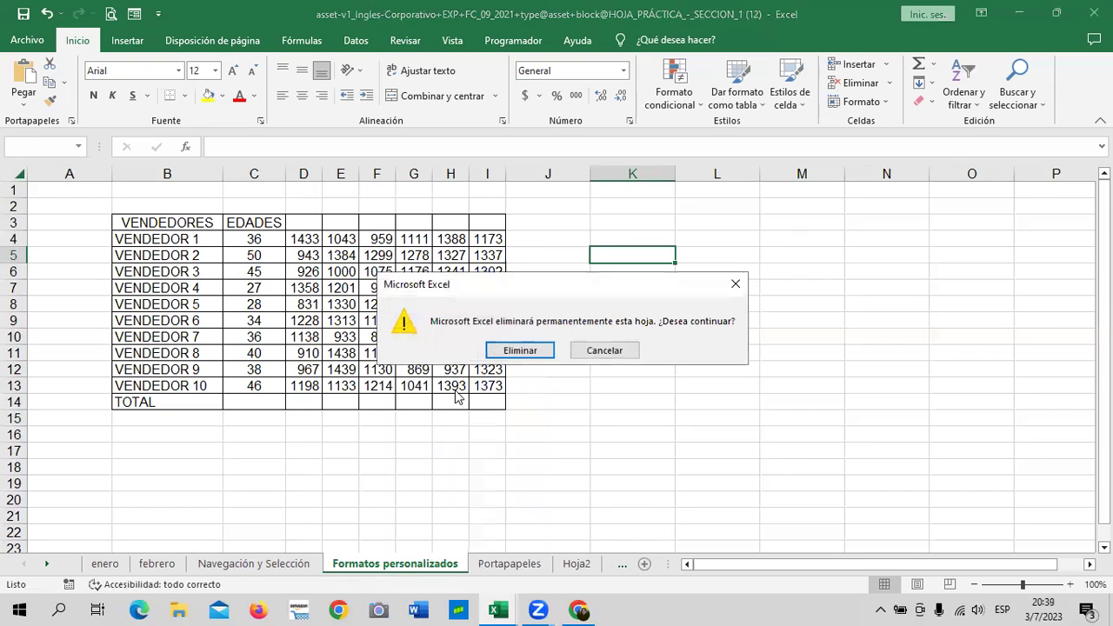
{"action": "left_click", "coordinate": [540, 350]}
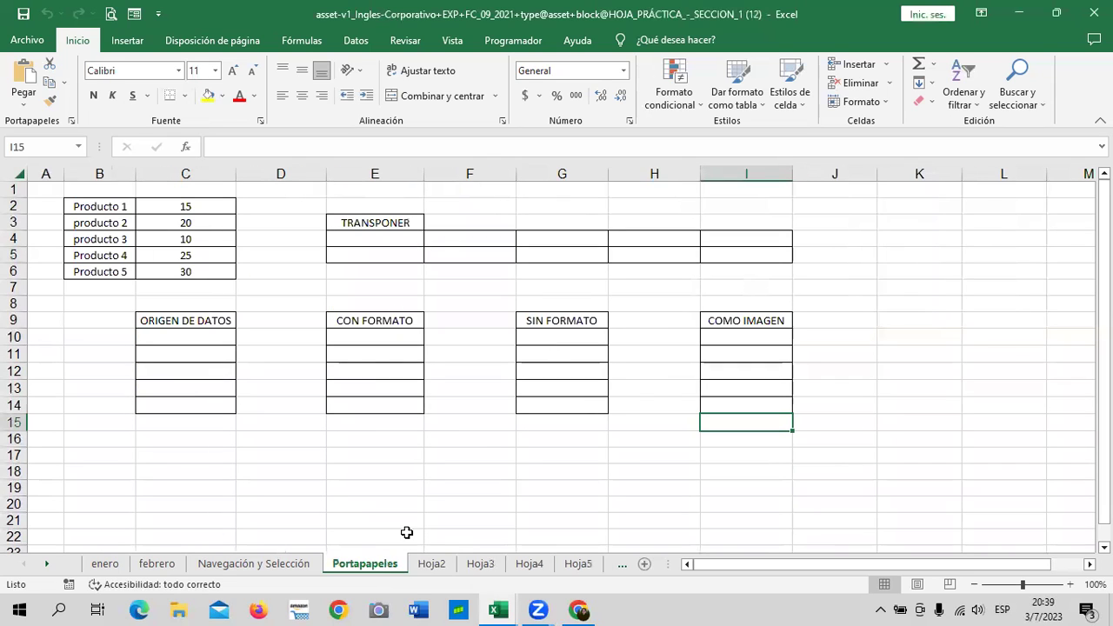
- Colour the Hoja2 tab red, Portapapeles dark blue and Navegación y Selección green
{"action": "right_click", "coordinate": [436, 570]}
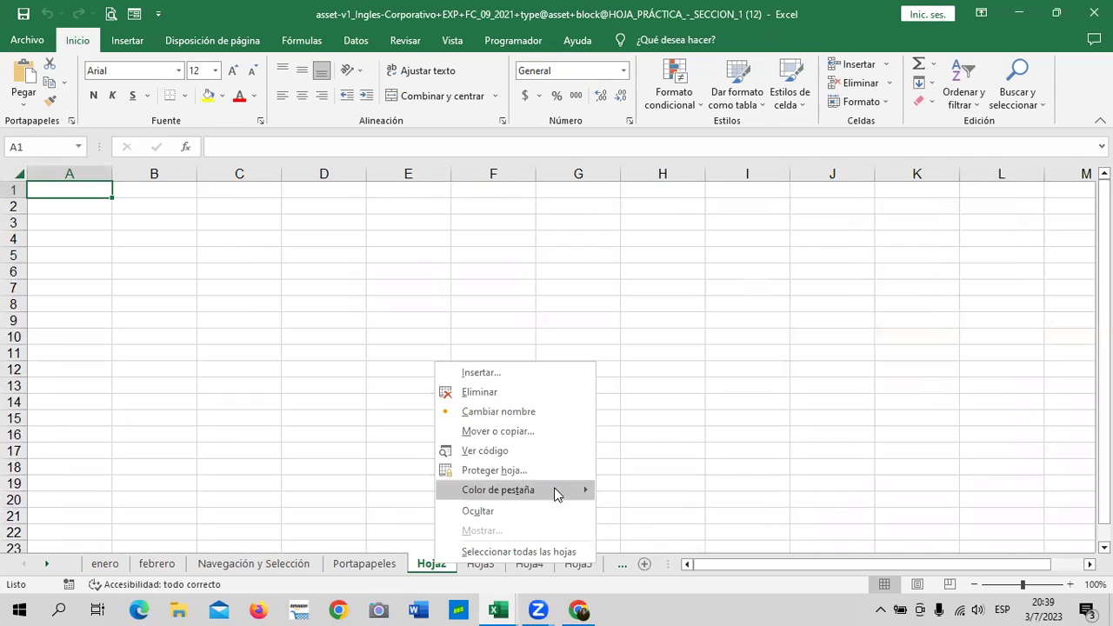
{"action": "mouse_move", "coordinate": [499, 490]}
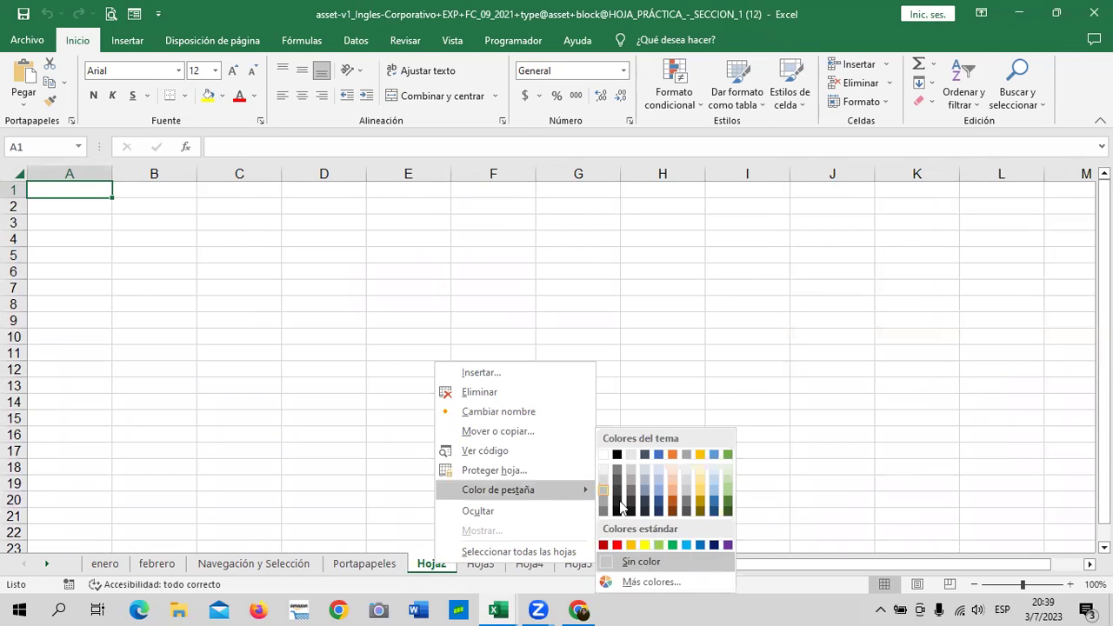
{"action": "left_click", "coordinate": [621, 546]}
{"action": "left_click", "coordinate": [364, 563]}
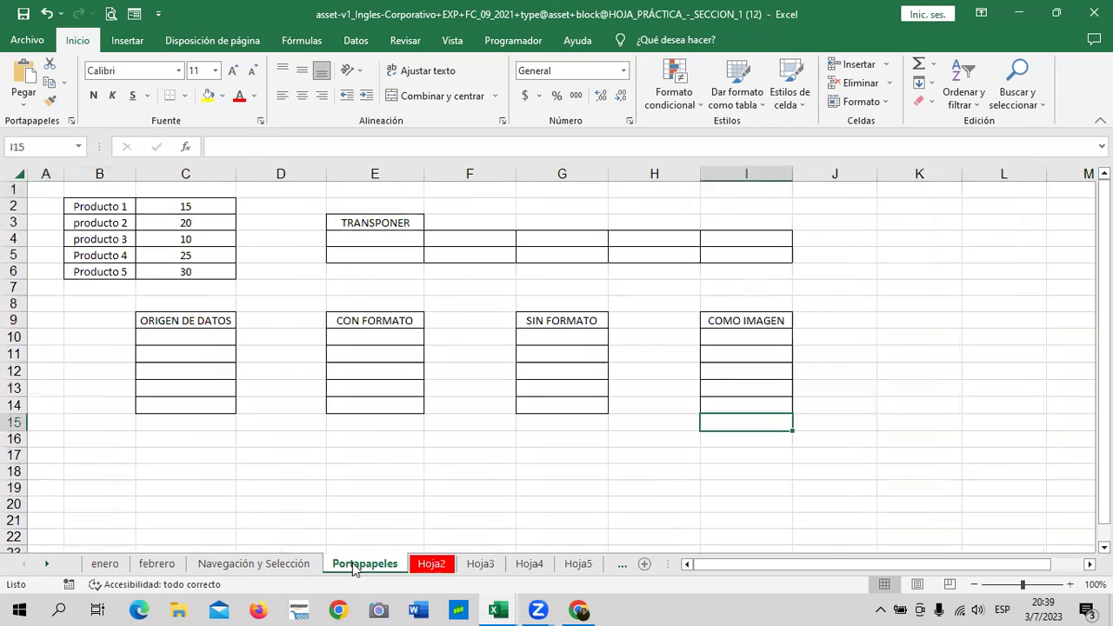
{"action": "right_click", "coordinate": [364, 564]}
{"action": "mouse_move", "coordinate": [416, 491]}
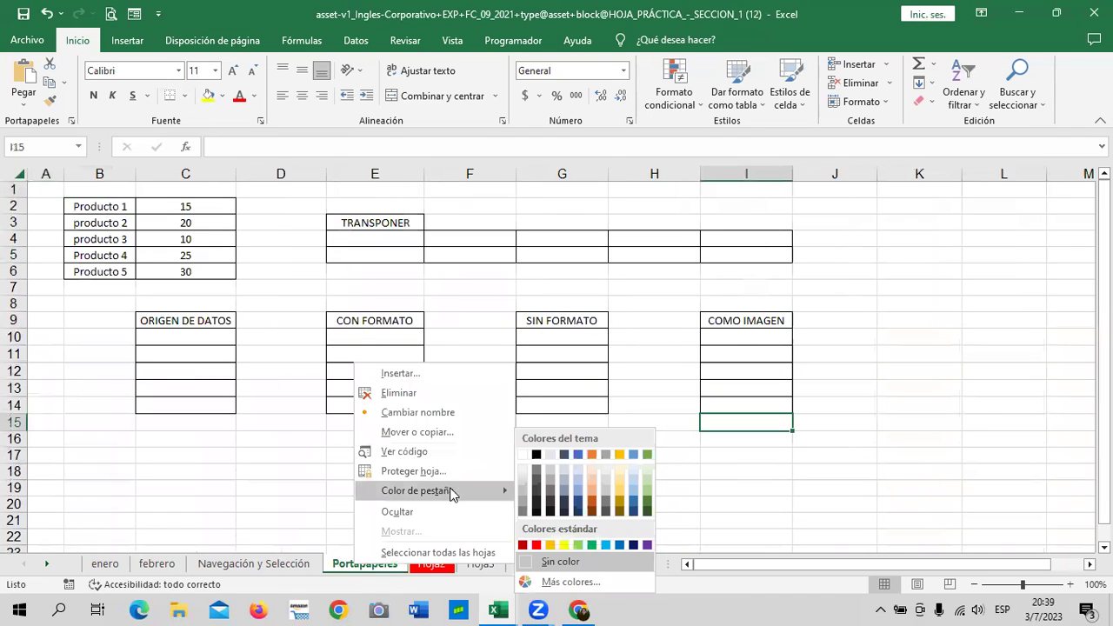
{"action": "left_click", "coordinate": [633, 545]}
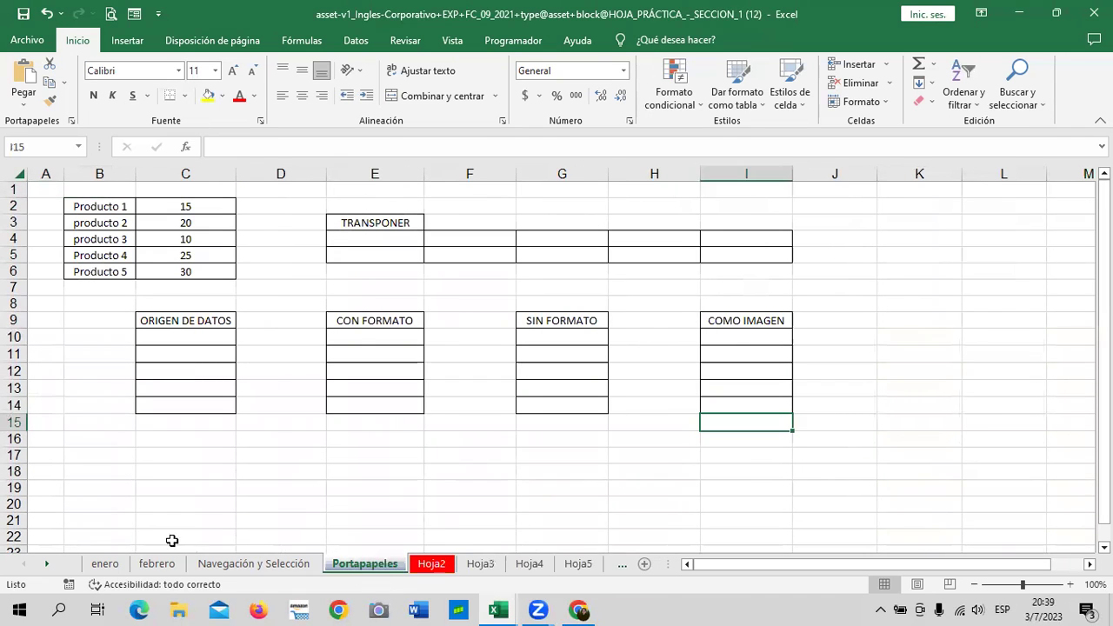
{"action": "left_click", "coordinate": [219, 567]}
{"action": "right_click", "coordinate": [220, 567]}
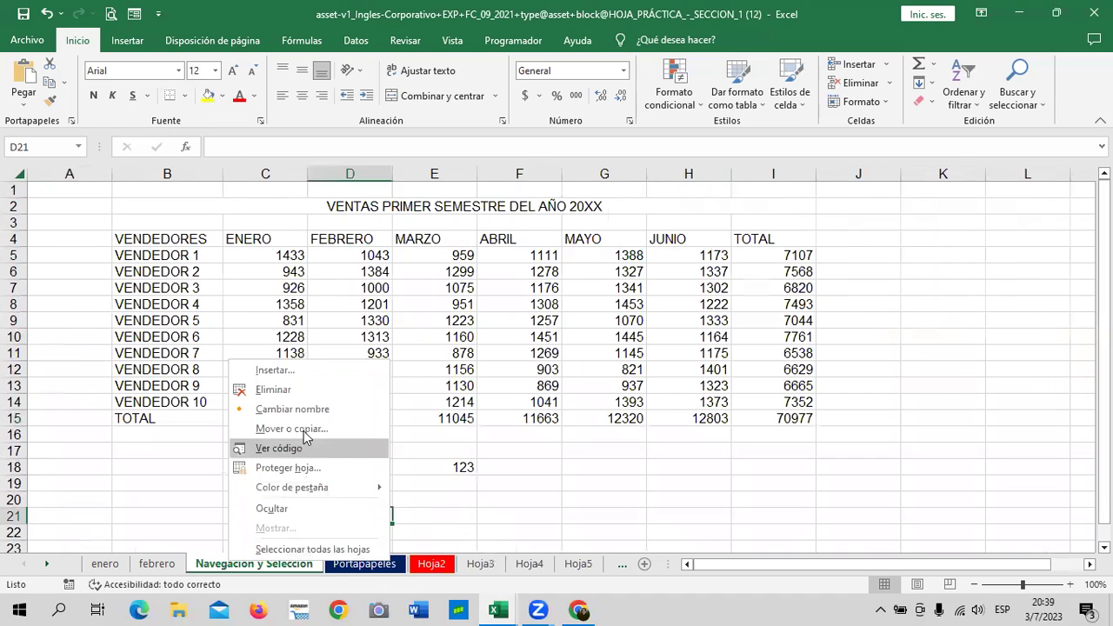
{"action": "mouse_move", "coordinate": [292, 487]}
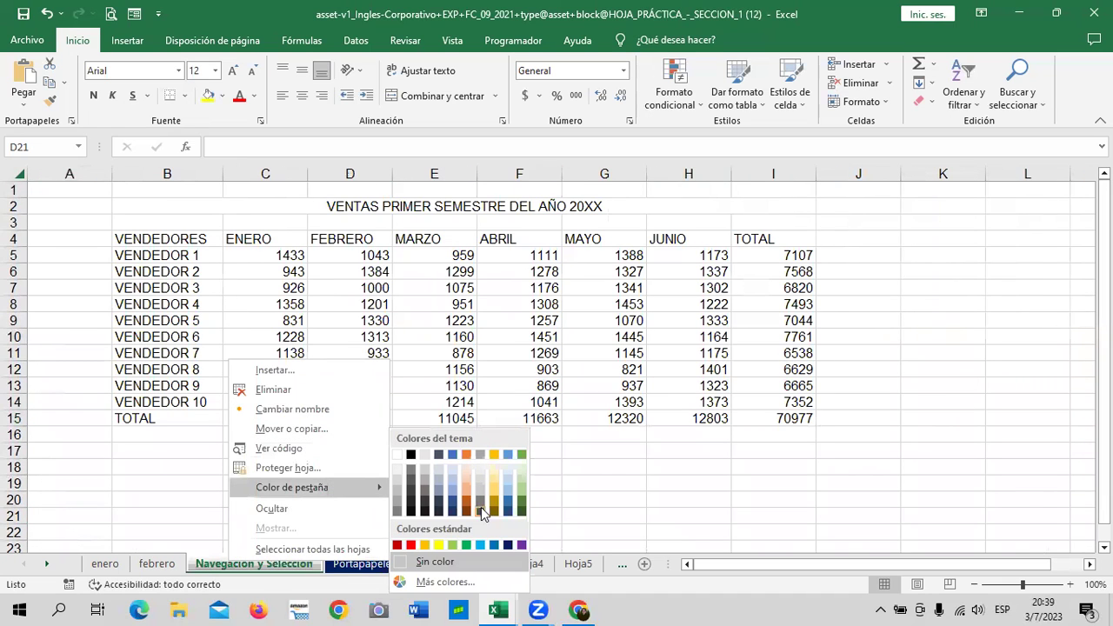
{"action": "left_click", "coordinate": [523, 504]}
{"action": "left_click", "coordinate": [604, 498]}
- Browse the febrero, Navegación y Selección, Portapapeles, Hoja3 and Hoja6 sheets, selecting cells E8 and D15
{"action": "left_click", "coordinate": [156, 564]}
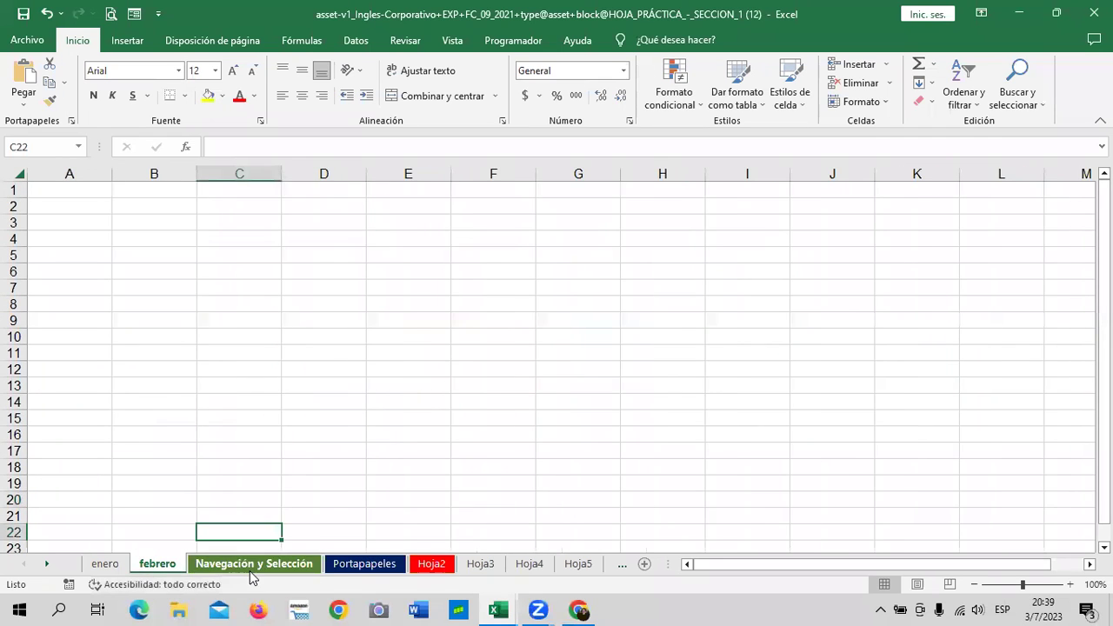
{"action": "left_click", "coordinate": [253, 563]}
{"action": "left_click", "coordinate": [364, 563]}
{"action": "left_click", "coordinate": [479, 564]}
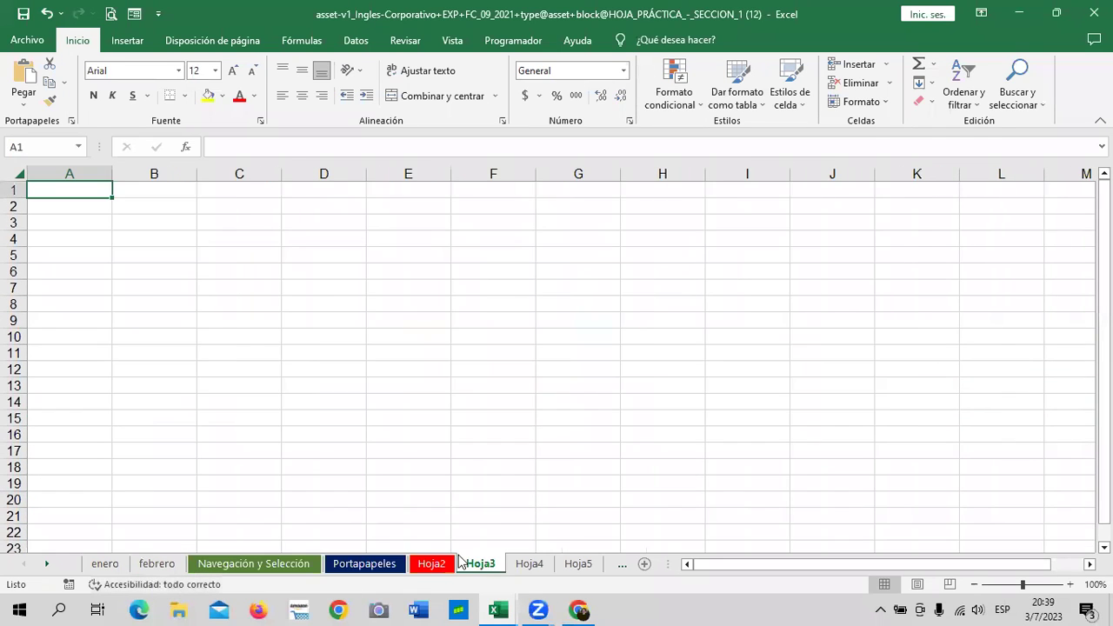
{"action": "left_click", "coordinate": [621, 564]}
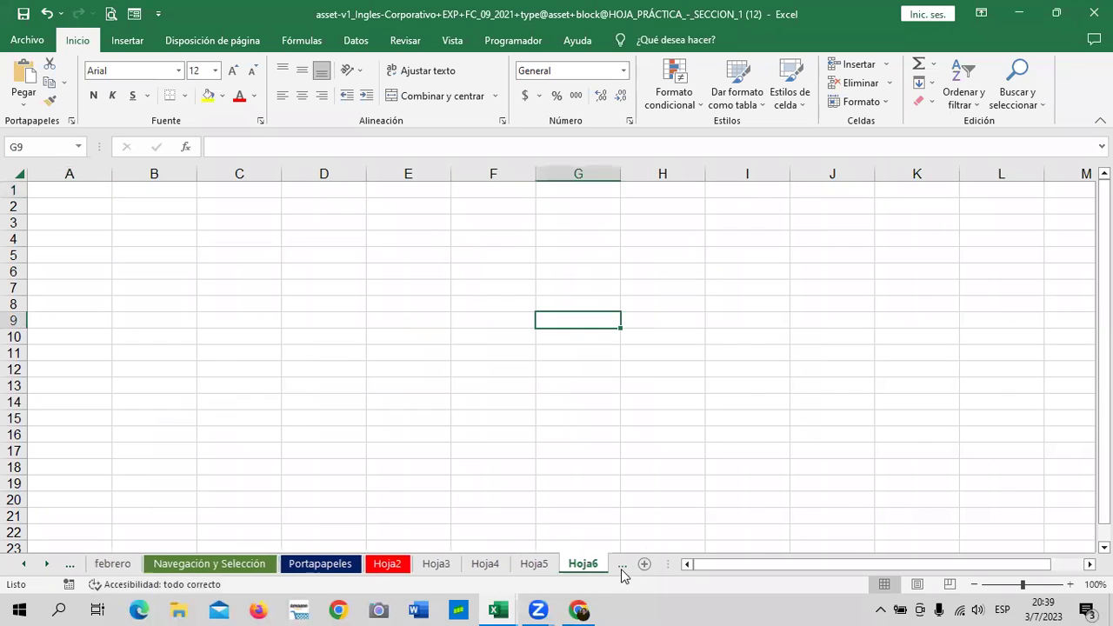
{"action": "left_click", "coordinate": [383, 306]}
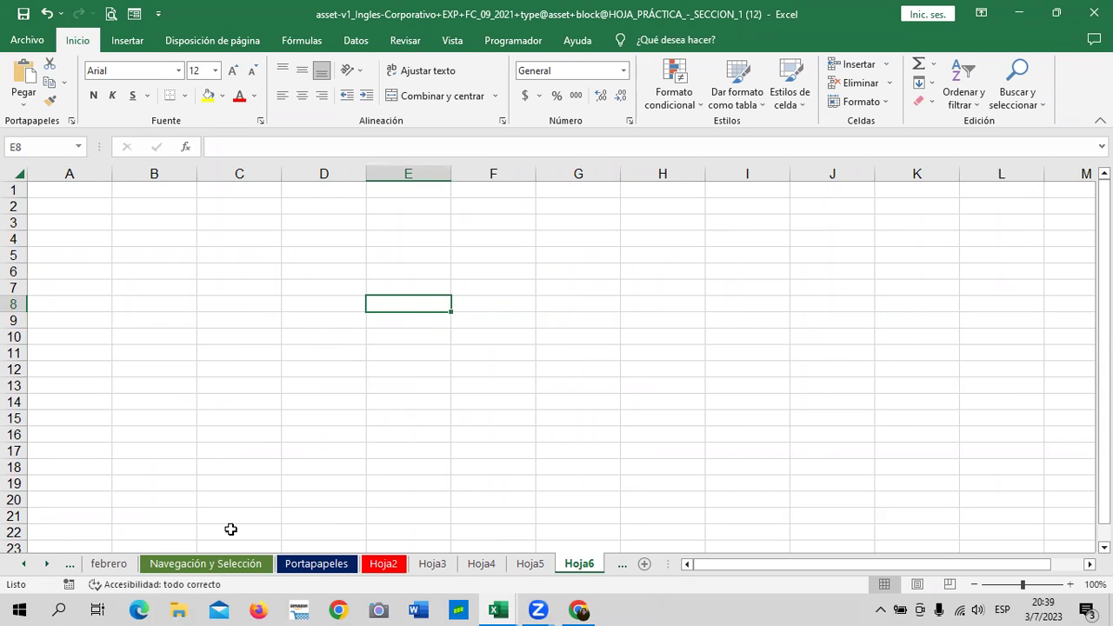
{"action": "left_click", "coordinate": [323, 418]}
- Group all the sheets and give every grouped tab a green colour
{"action": "right_click", "coordinate": [212, 564]}
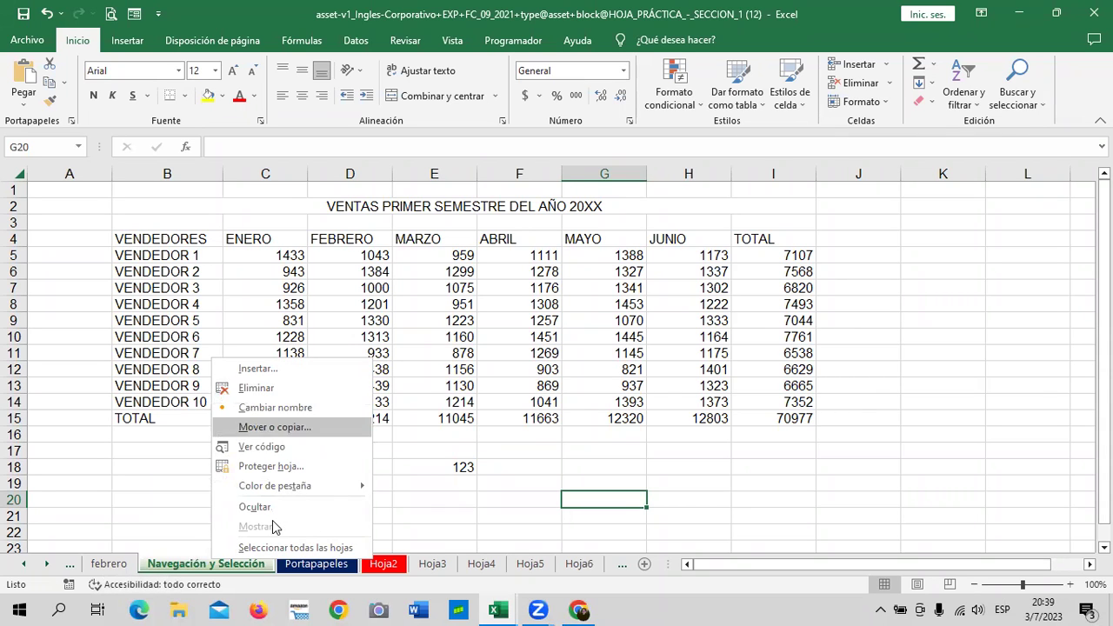
{"action": "left_click", "coordinate": [313, 547]}
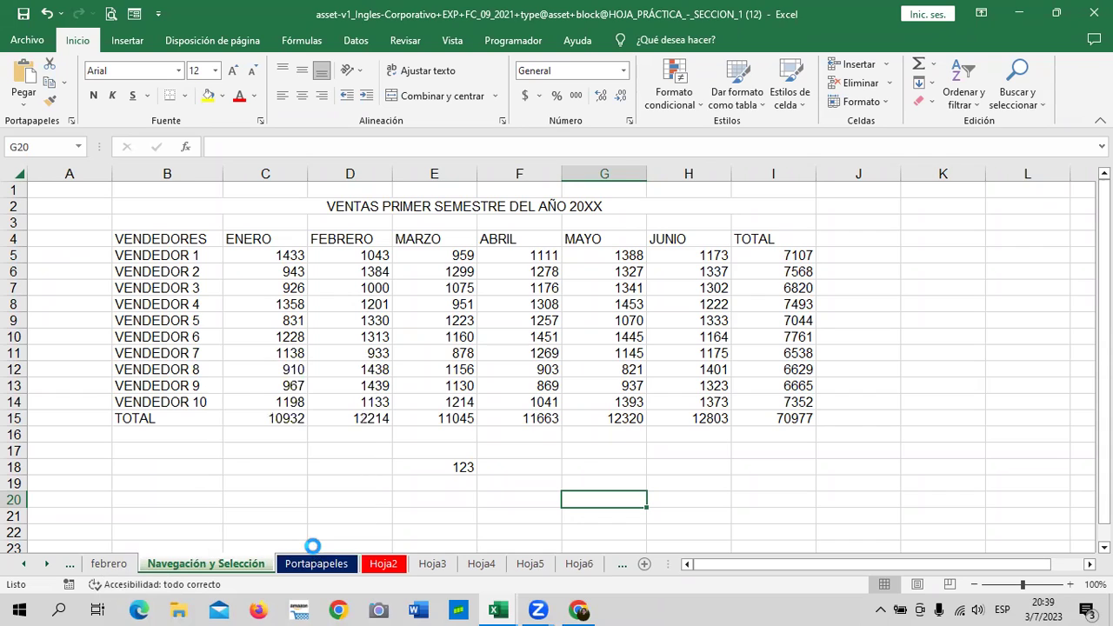
{"action": "right_click", "coordinate": [296, 565]}
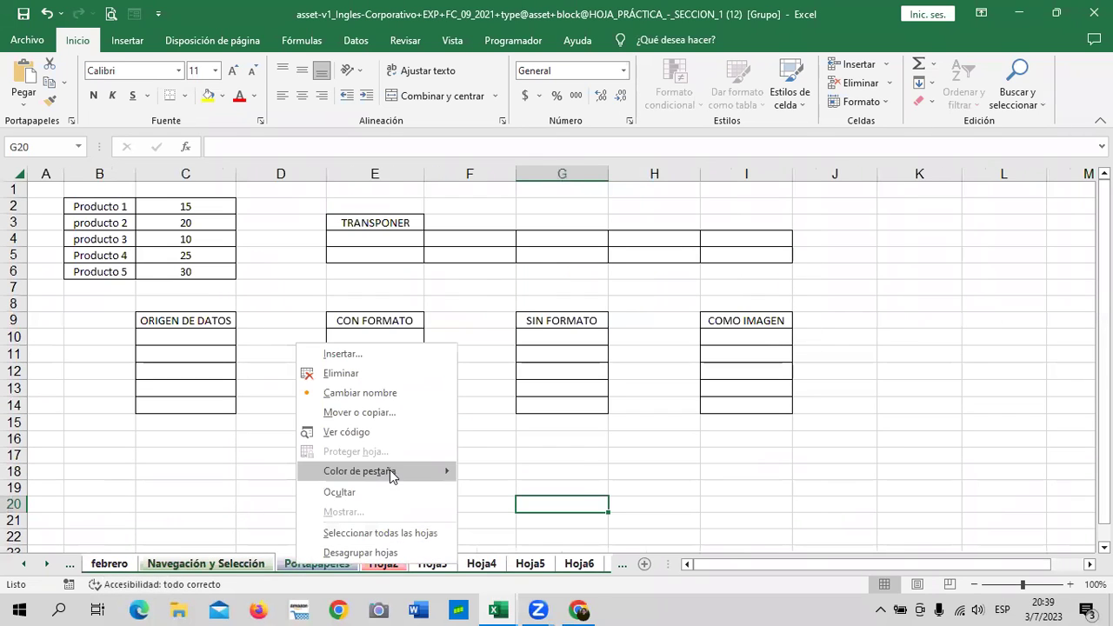
{"action": "mouse_move", "coordinate": [376, 471]}
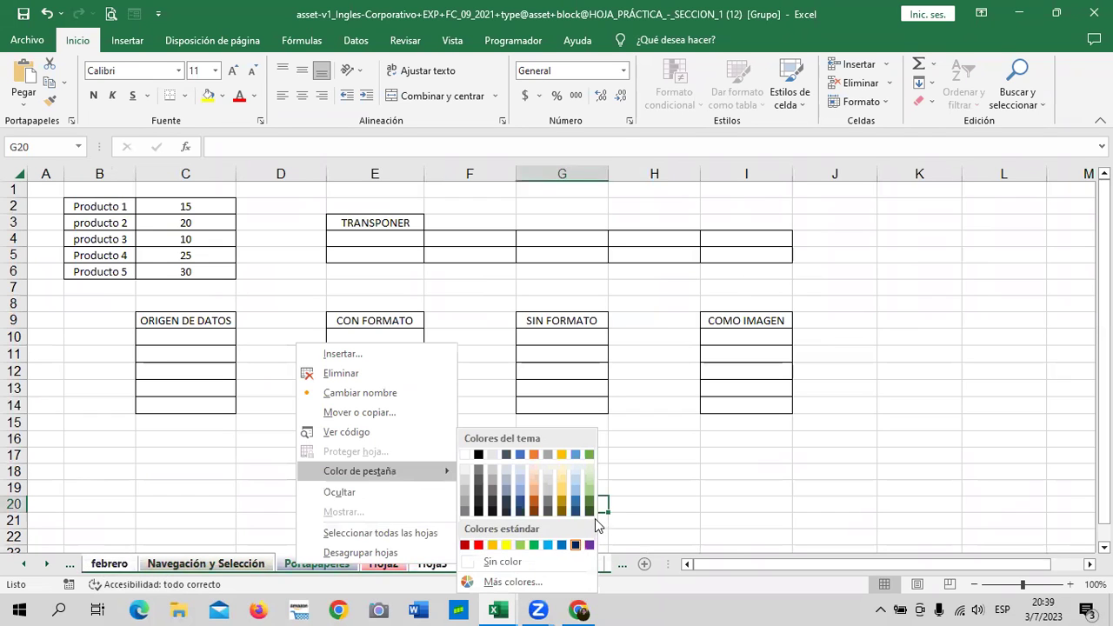
{"action": "left_click", "coordinate": [590, 501]}
{"action": "left_click", "coordinate": [674, 485]}
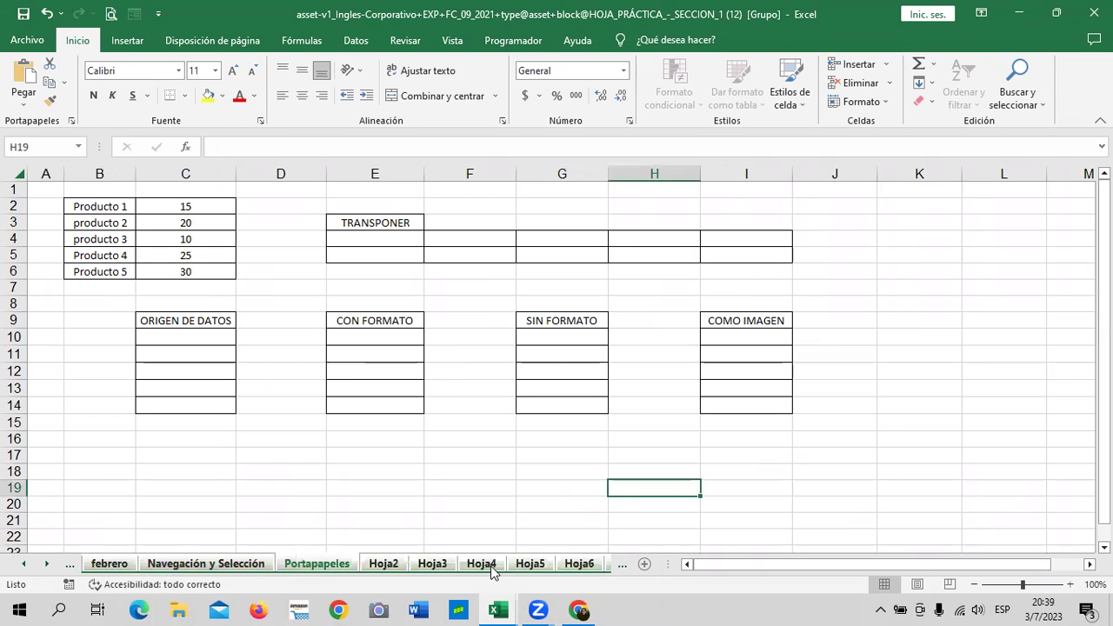
- Release the sheet group and browse Hoja2, Portapapeles, Navegación y Selección and Hoja3
{"action": "left_click", "coordinate": [483, 567]}
{"action": "left_click", "coordinate": [432, 566]}
{"action": "left_click", "coordinate": [382, 565]}
{"action": "left_click", "coordinate": [336, 567]}
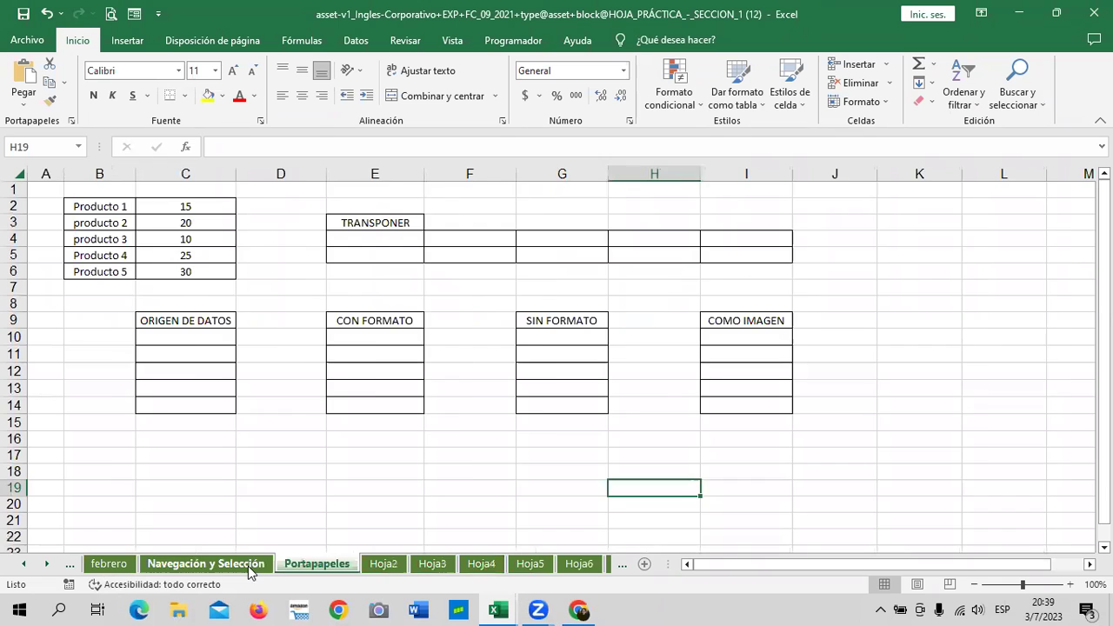
{"action": "left_click", "coordinate": [249, 567]}
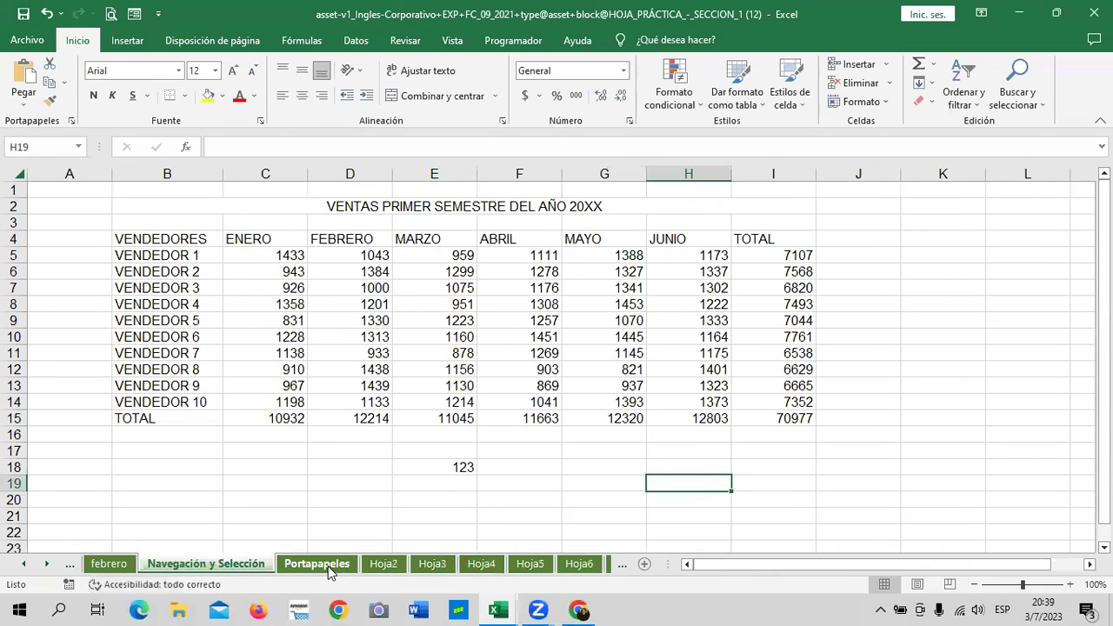
{"action": "left_click", "coordinate": [330, 566]}
{"action": "left_click", "coordinate": [383, 565]}
{"action": "left_click", "coordinate": [415, 565]}
- Group all sheets again, then ungroup and return to the Navegación y Selección sales sheet
{"action": "right_click", "coordinate": [306, 565]}
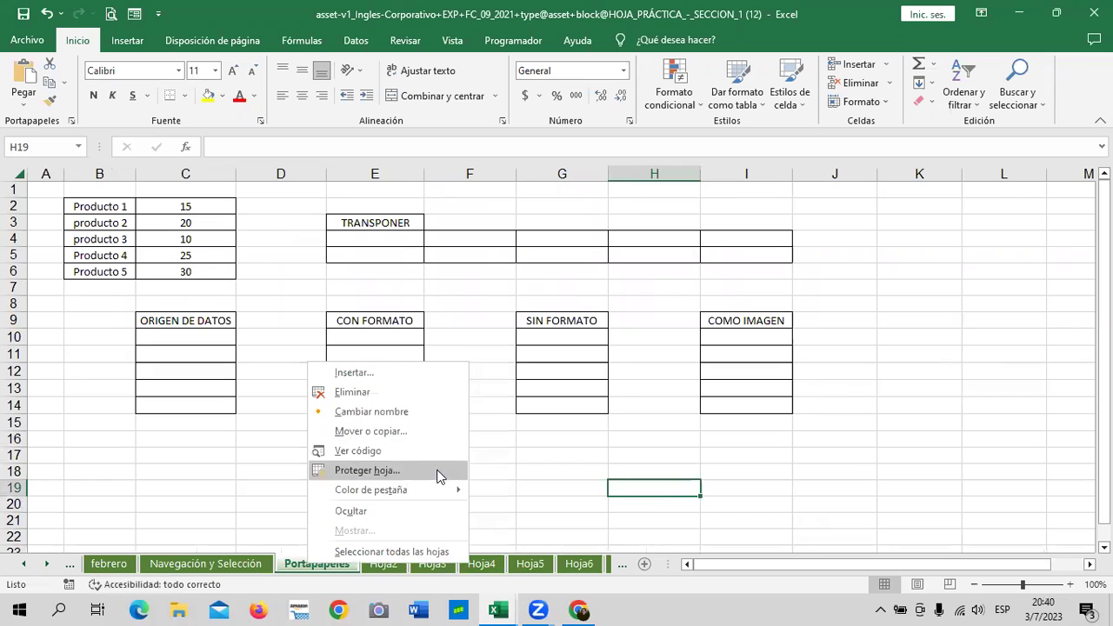
{"action": "left_click", "coordinate": [358, 551]}
{"action": "left_click", "coordinate": [383, 564]}
{"action": "left_click", "coordinate": [335, 563]}
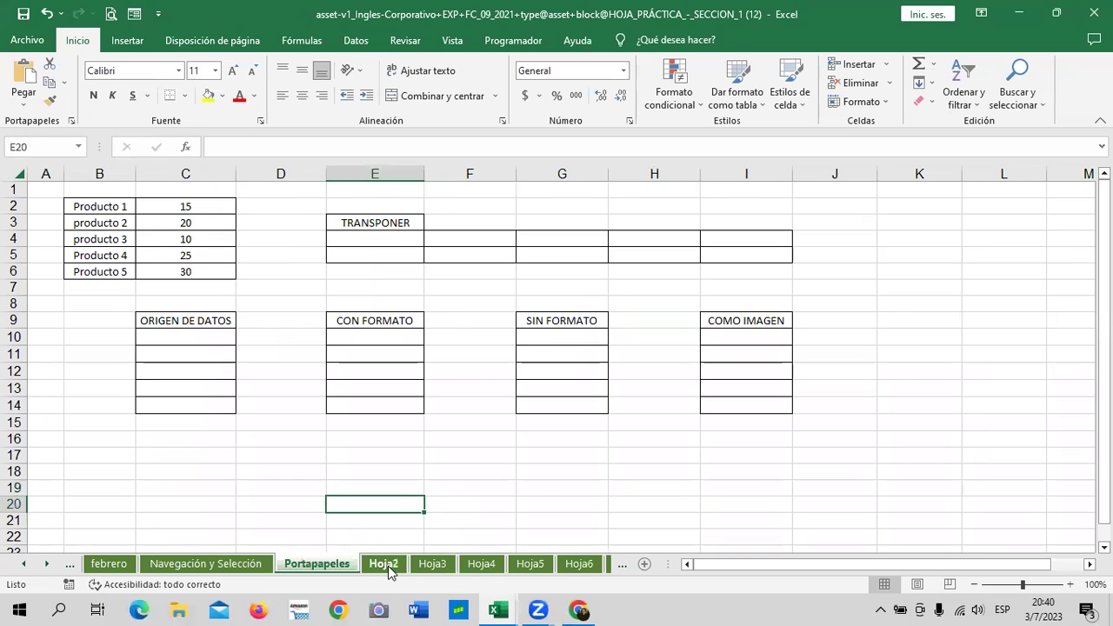
{"action": "left_click", "coordinate": [383, 565]}
{"action": "left_click", "coordinate": [261, 566]}
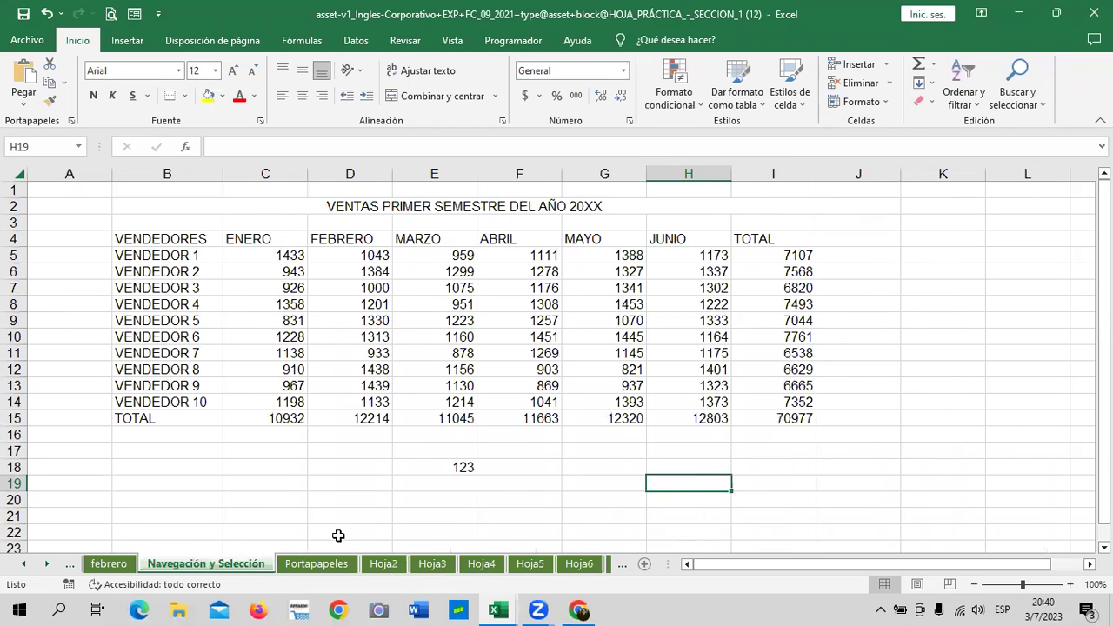
- Hide the Portapapeles sheet
{"action": "left_click", "coordinate": [324, 567]}
{"action": "right_click", "coordinate": [325, 567]}
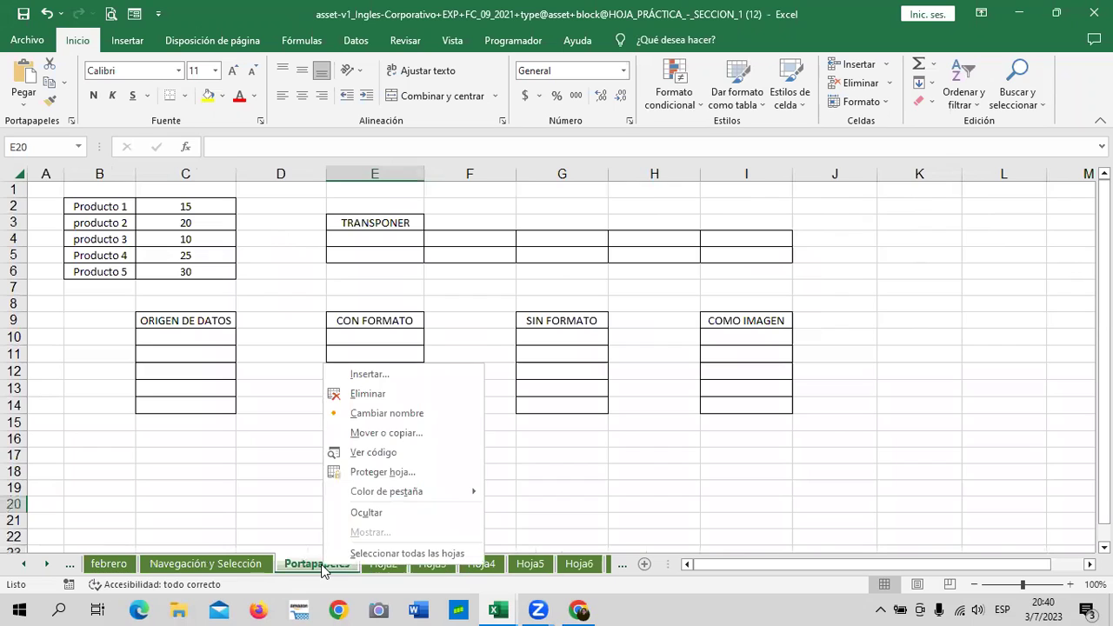
{"action": "left_click", "coordinate": [409, 514]}
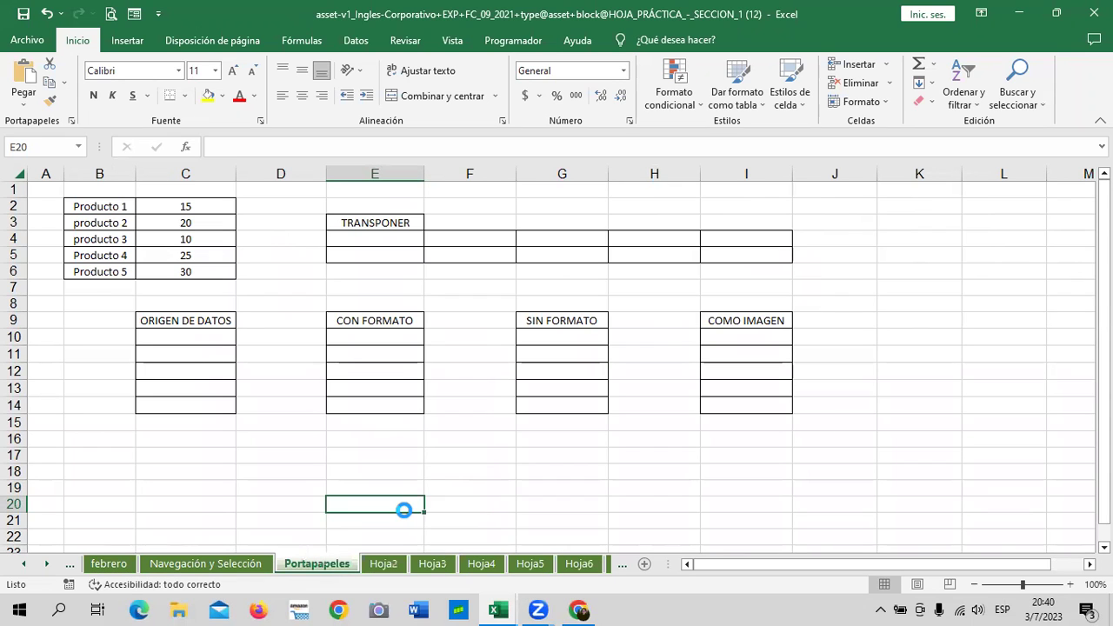
{"action": "left_click", "coordinate": [426, 400]}
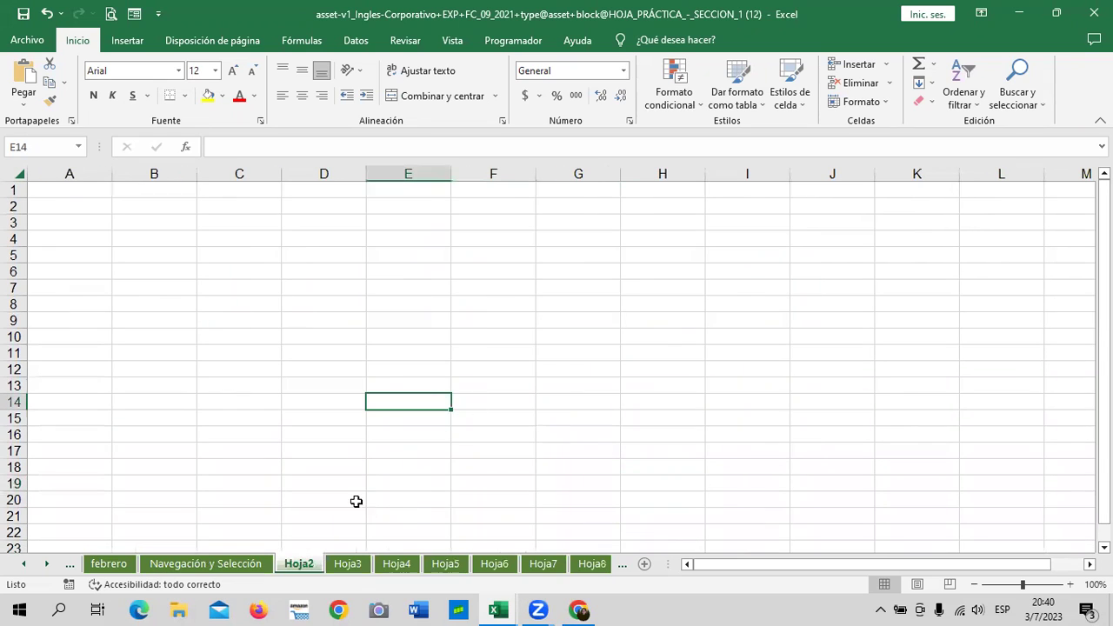
- Hide the Navegación y Selección sheet and view the febrero sheet
{"action": "right_click", "coordinate": [218, 563]}
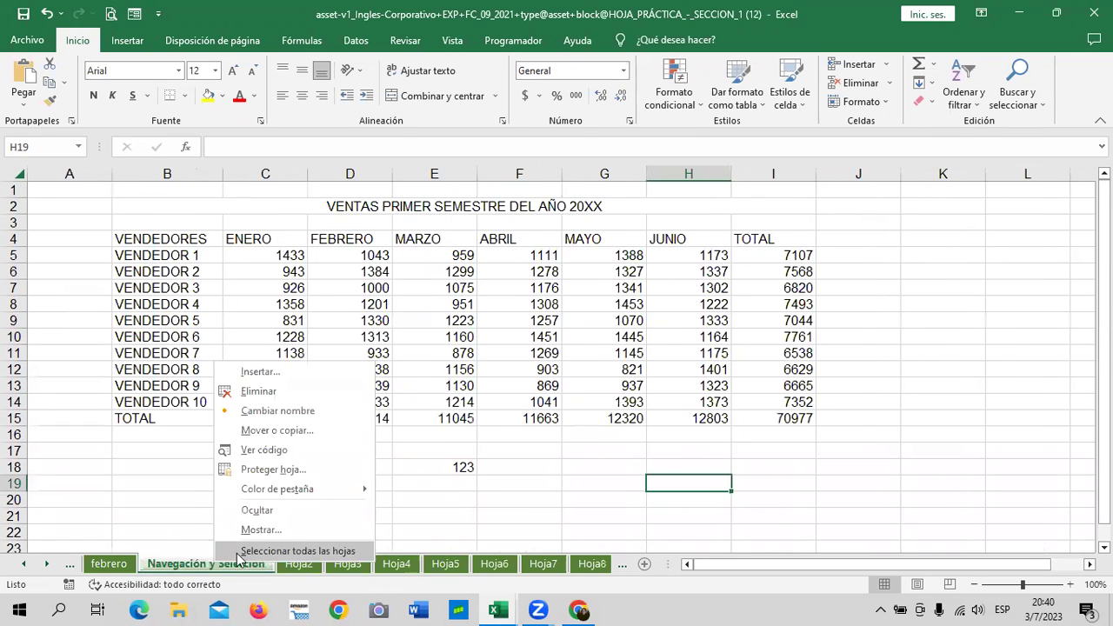
{"action": "left_click", "coordinate": [256, 510]}
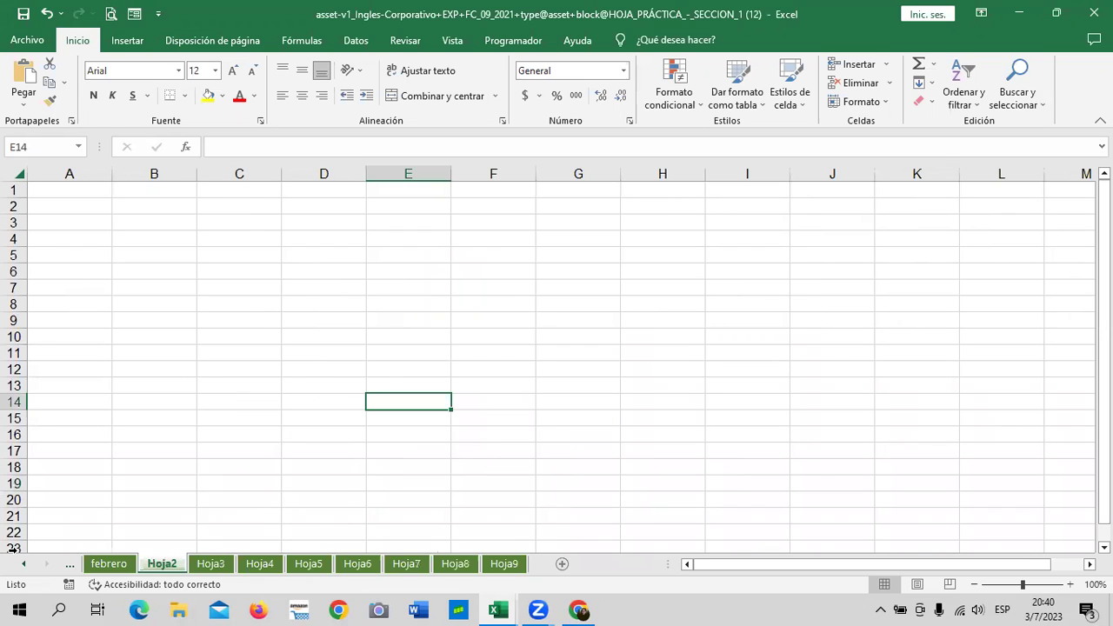
{"action": "left_click", "coordinate": [119, 565]}
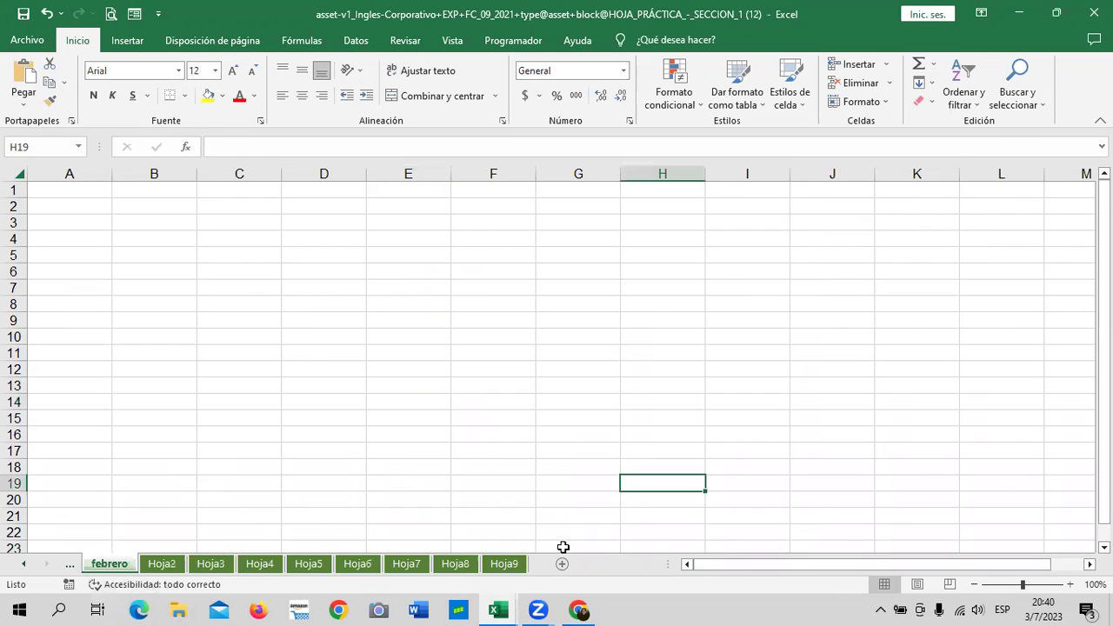
{"action": "left_click", "coordinate": [276, 333]}
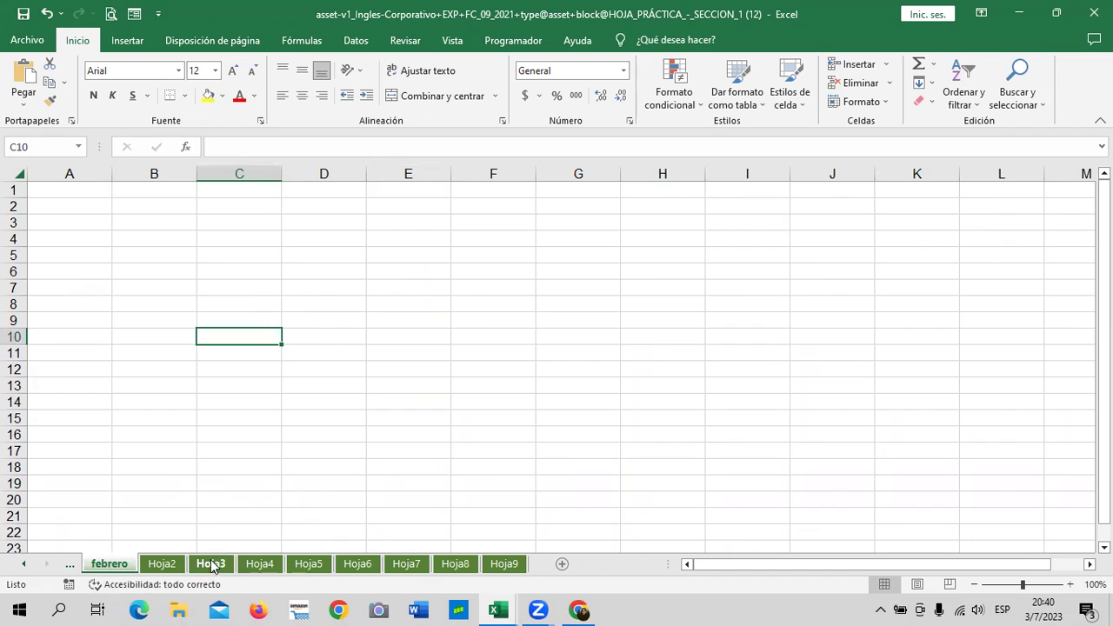
- Unhide the Navegación y Selección sheet via Mostrar
{"action": "right_click", "coordinate": [307, 566]}
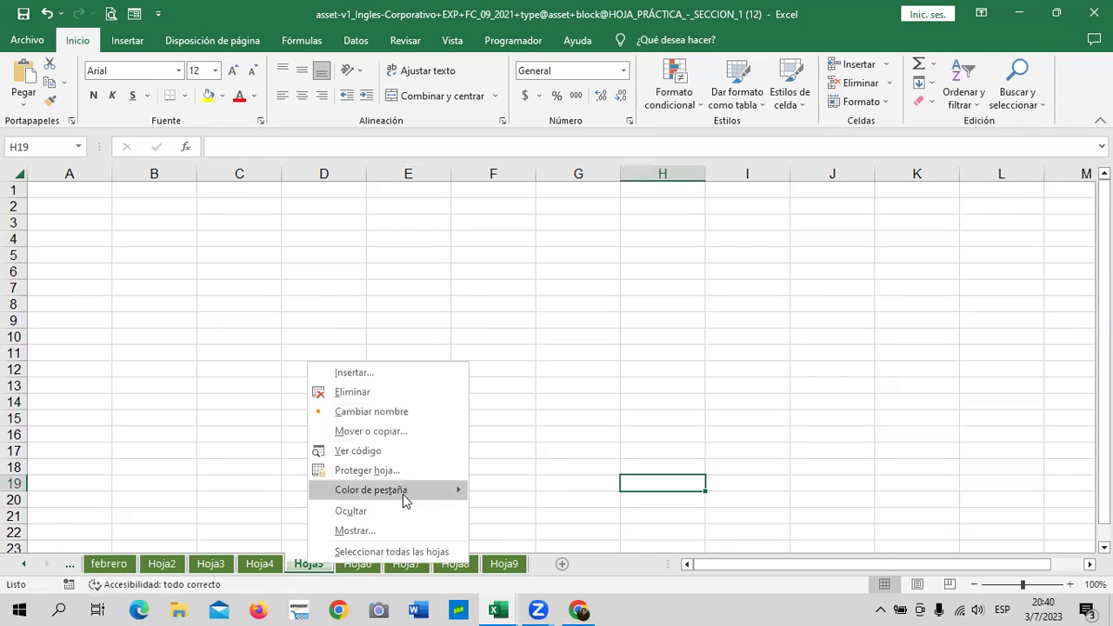
{"action": "left_click", "coordinate": [388, 532]}
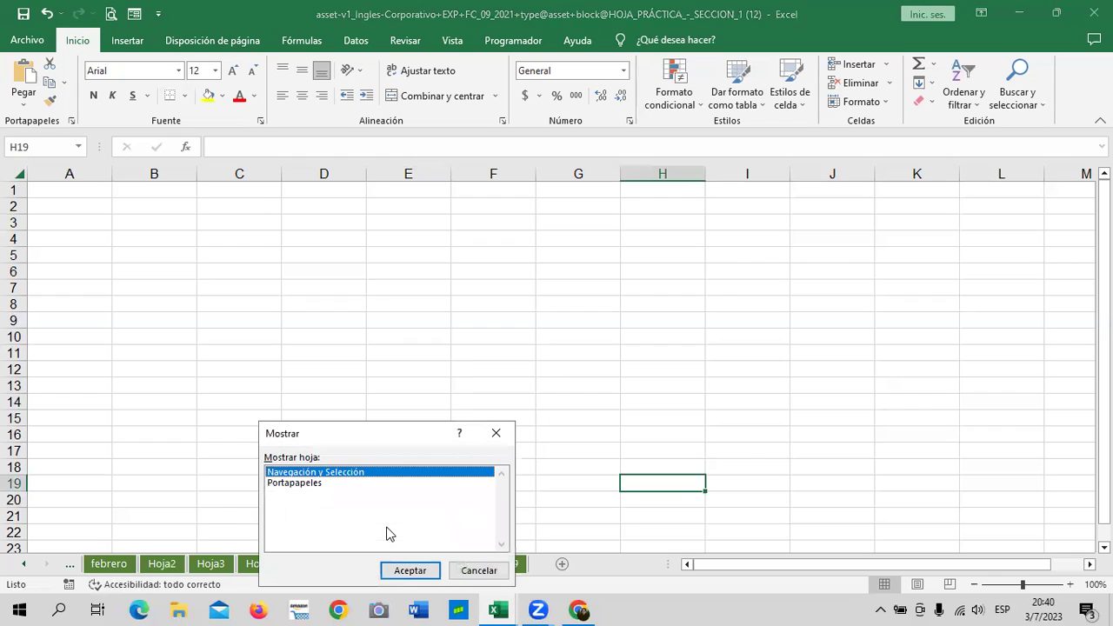
{"action": "left_click_drag", "start_coordinate": [388, 428], "coordinate": [437, 237]}
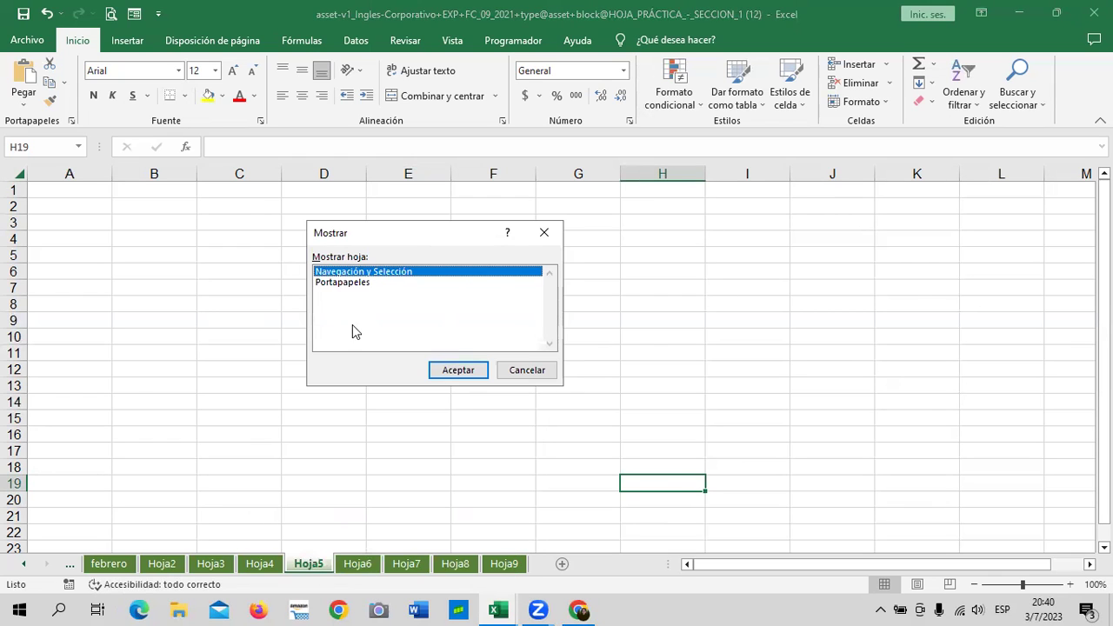
{"action": "left_click", "coordinate": [346, 284]}
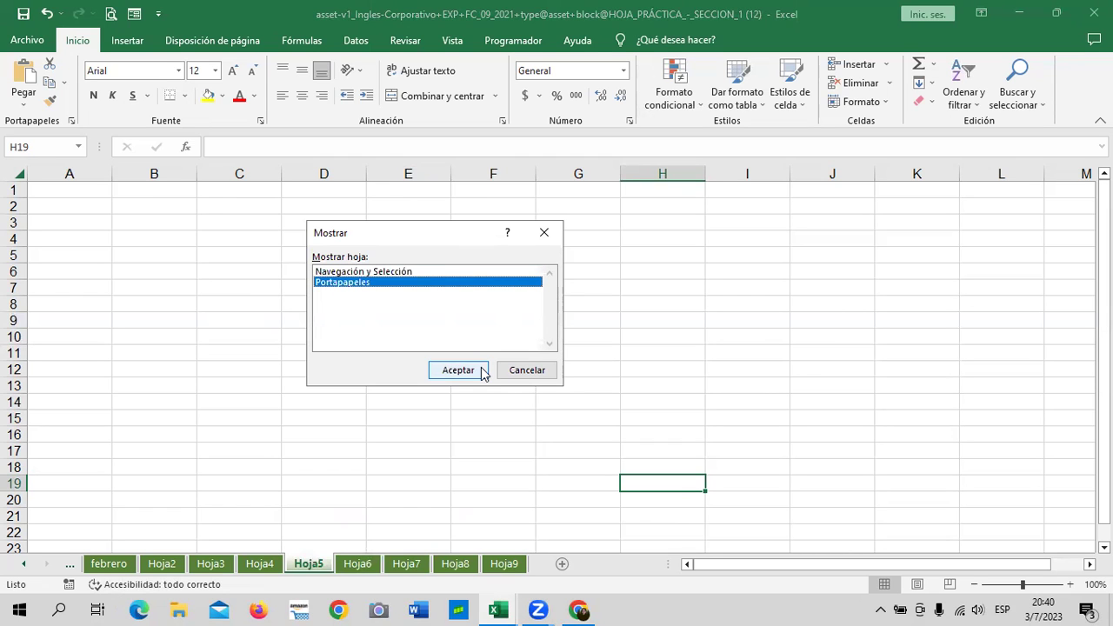
{"action": "left_click", "coordinate": [404, 273]}
{"action": "left_click", "coordinate": [442, 369]}
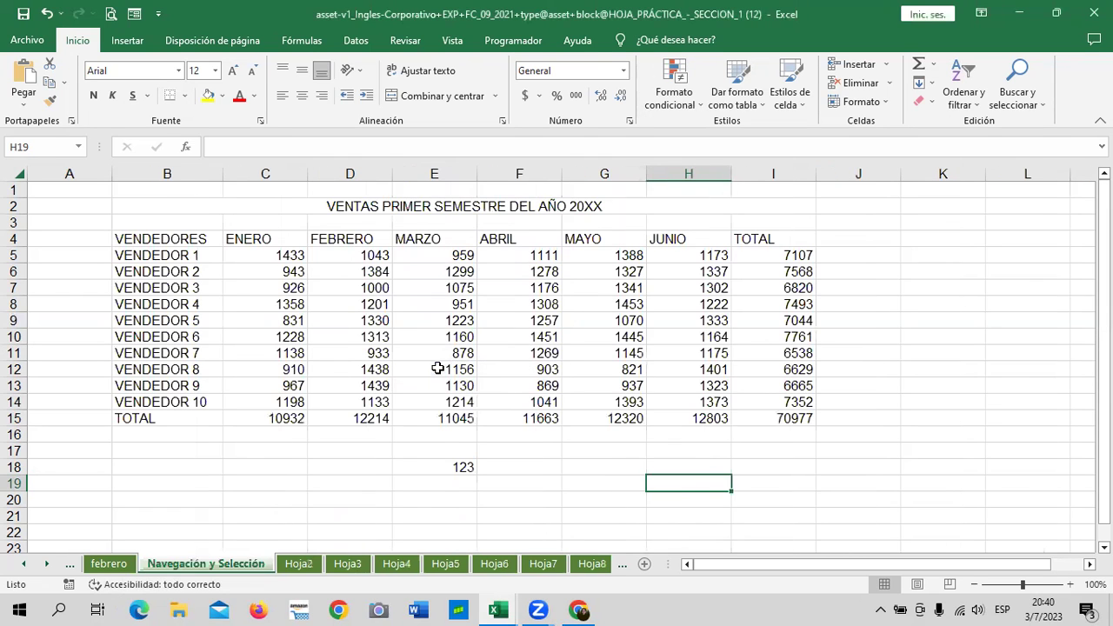
- Unhide the Portapapeles sheet from the Mostrar list
{"action": "right_click", "coordinate": [348, 563]}
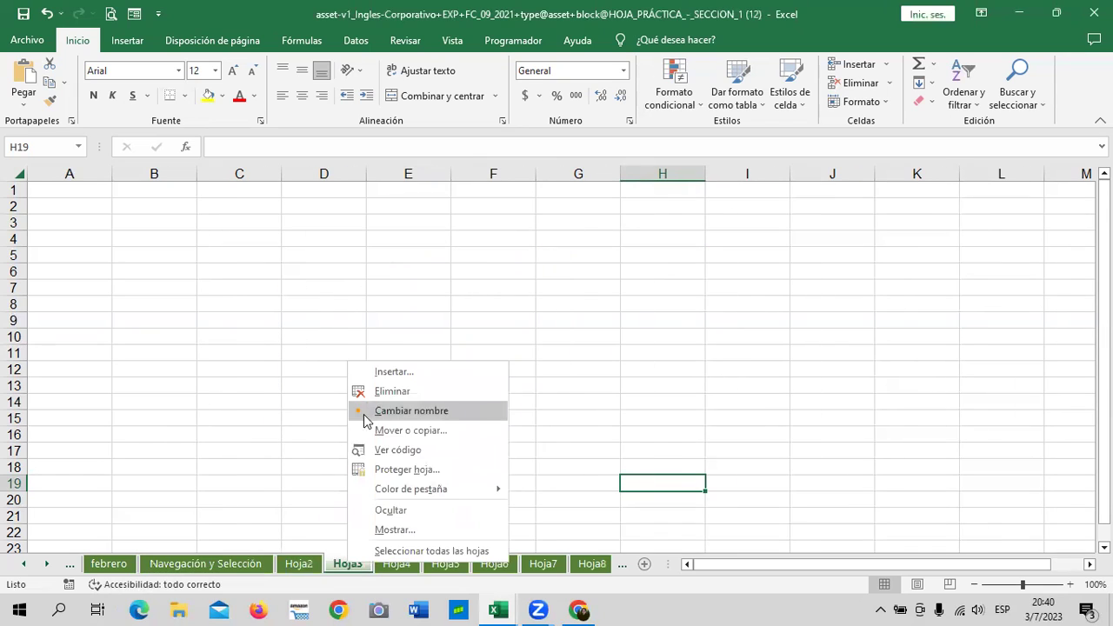
{"action": "left_click", "coordinate": [393, 529]}
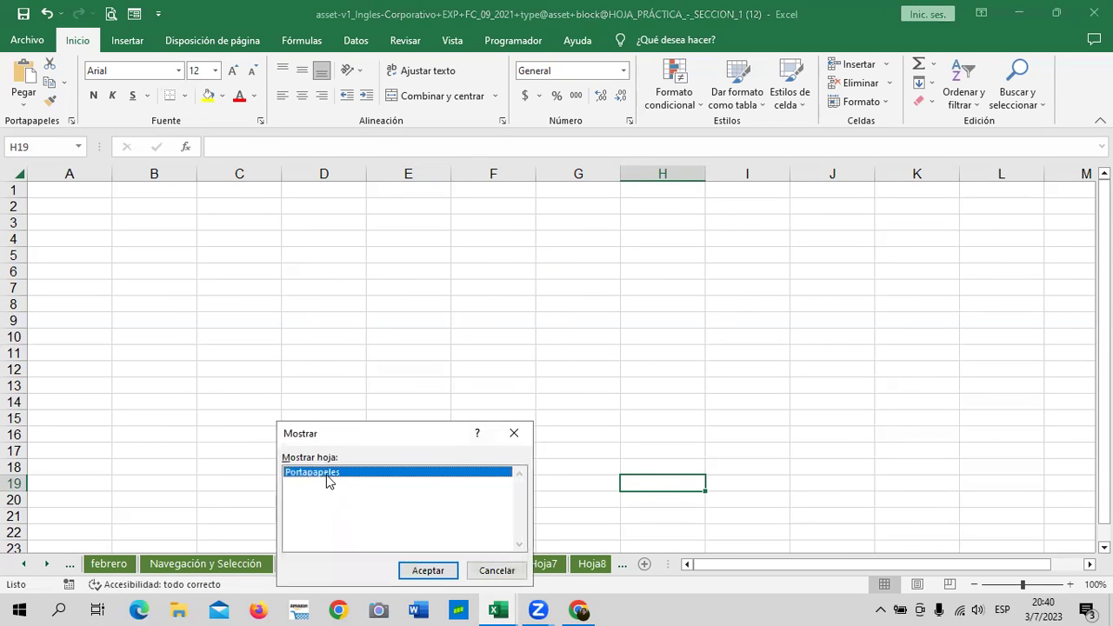
{"action": "left_click_drag", "start_coordinate": [441, 431], "coordinate": [455, 237]}
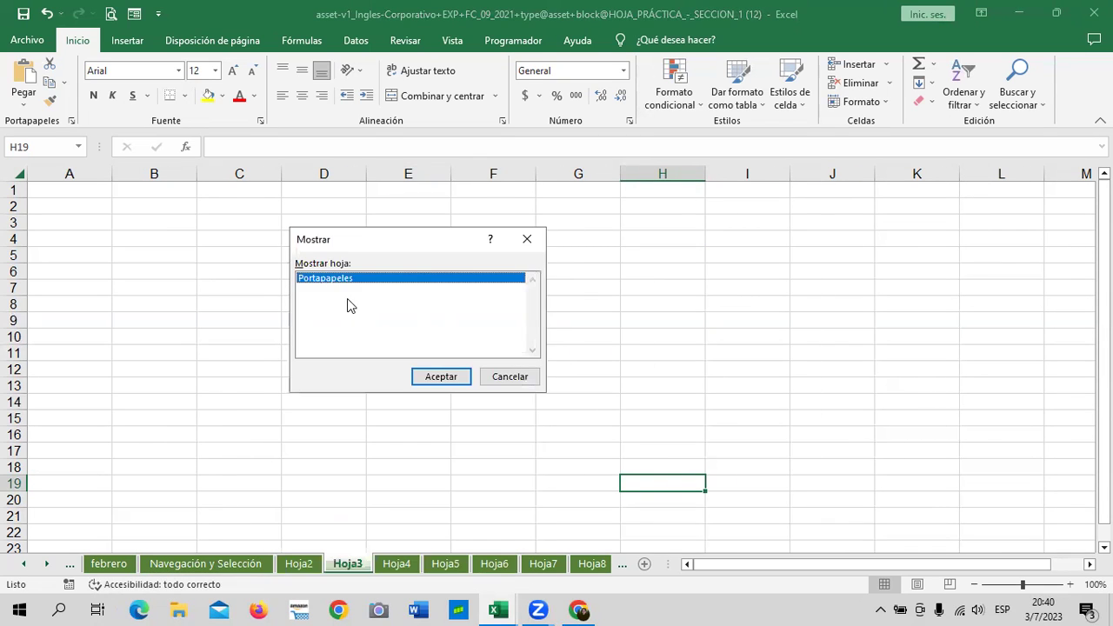
{"action": "left_click", "coordinate": [447, 376]}
- Browse the sheets, scrolling the tab bar back to reveal and view the enero sheet
{"action": "left_click", "coordinate": [620, 456]}
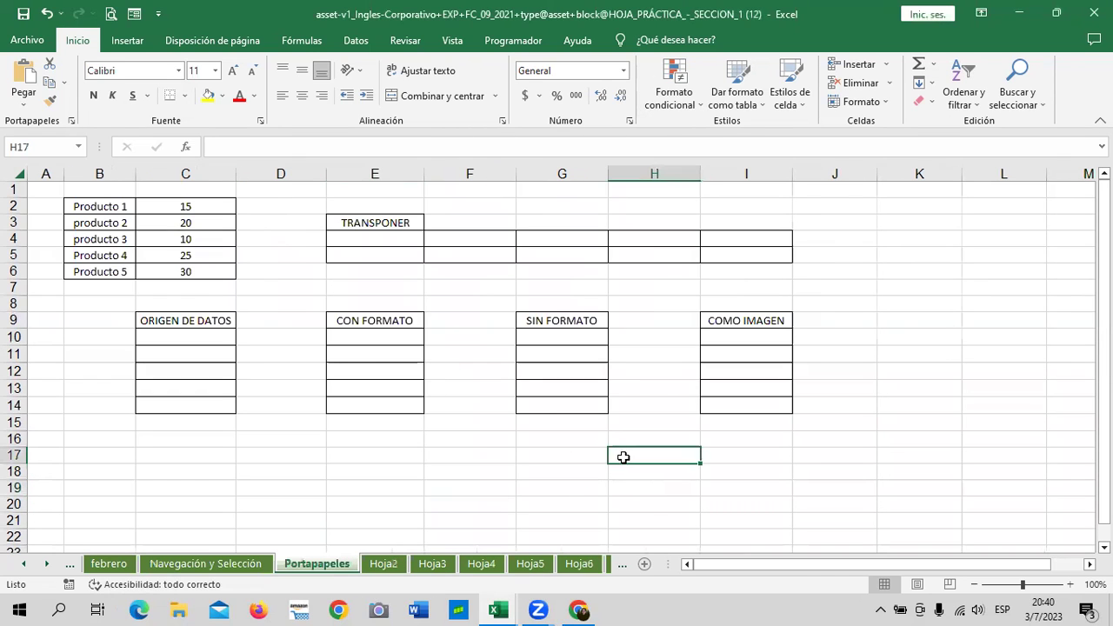
{"action": "left_click", "coordinate": [108, 564]}
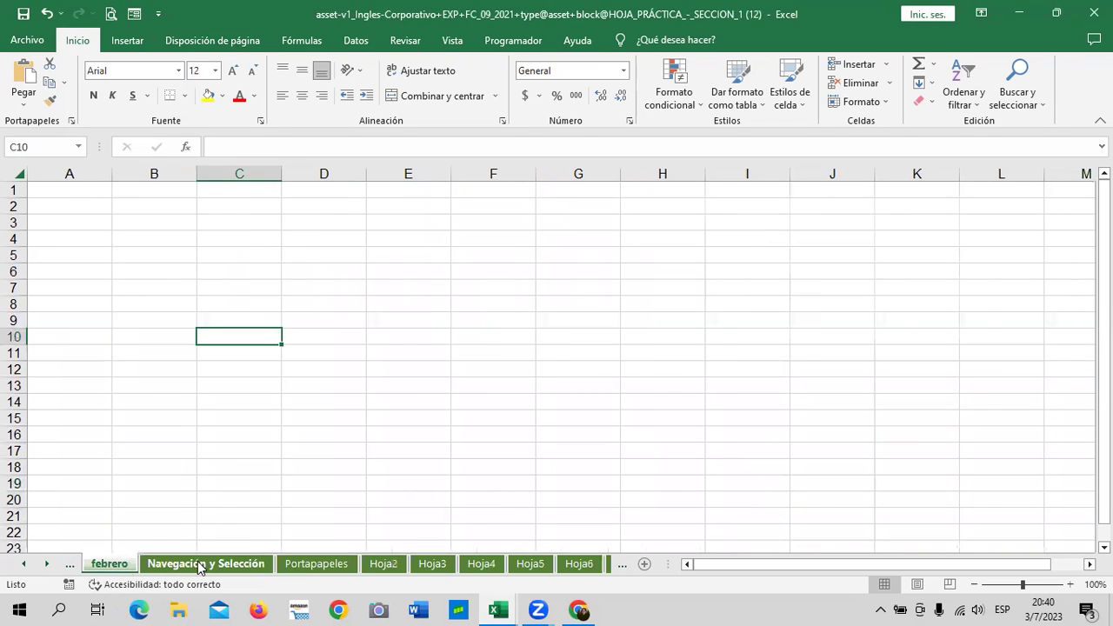
{"action": "left_click", "coordinate": [203, 564]}
{"action": "left_click", "coordinate": [120, 565]}
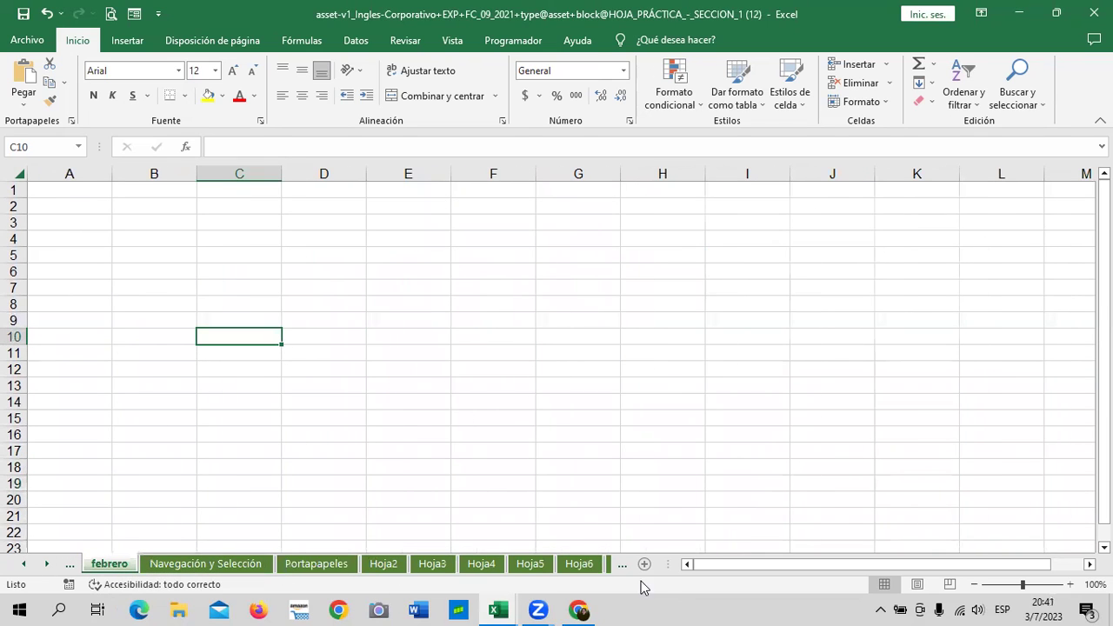
{"action": "left_click", "coordinate": [48, 564]}
{"action": "left_click", "coordinate": [48, 565]}
{"action": "left_click", "coordinate": [26, 564]}
{"action": "left_click", "coordinate": [26, 564]}
{"action": "left_click", "coordinate": [28, 565]}
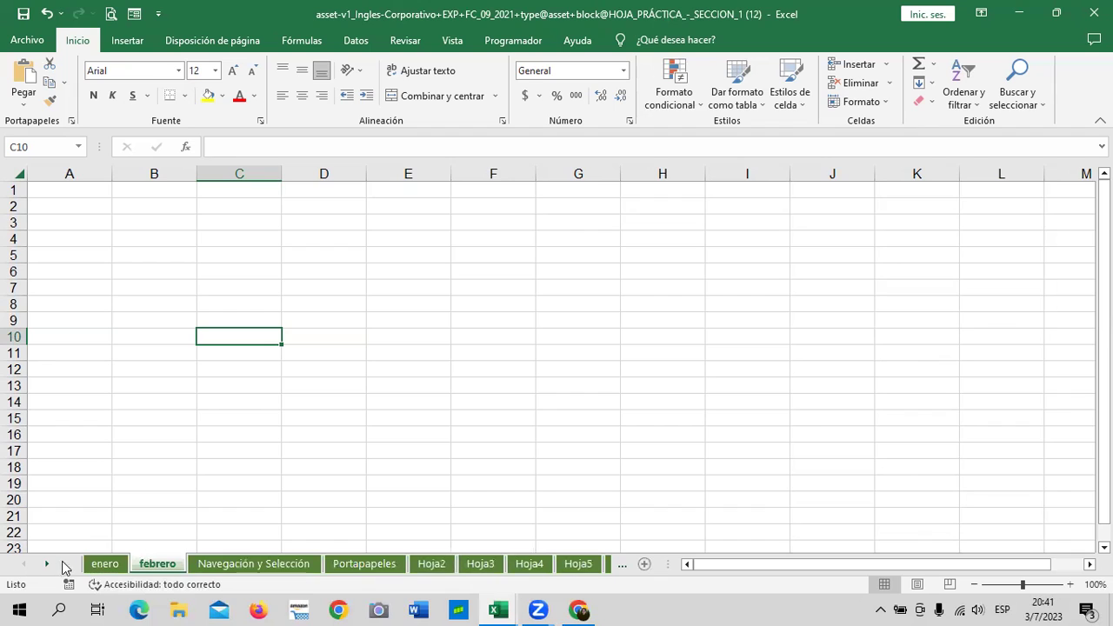
{"action": "left_click", "coordinate": [104, 564]}
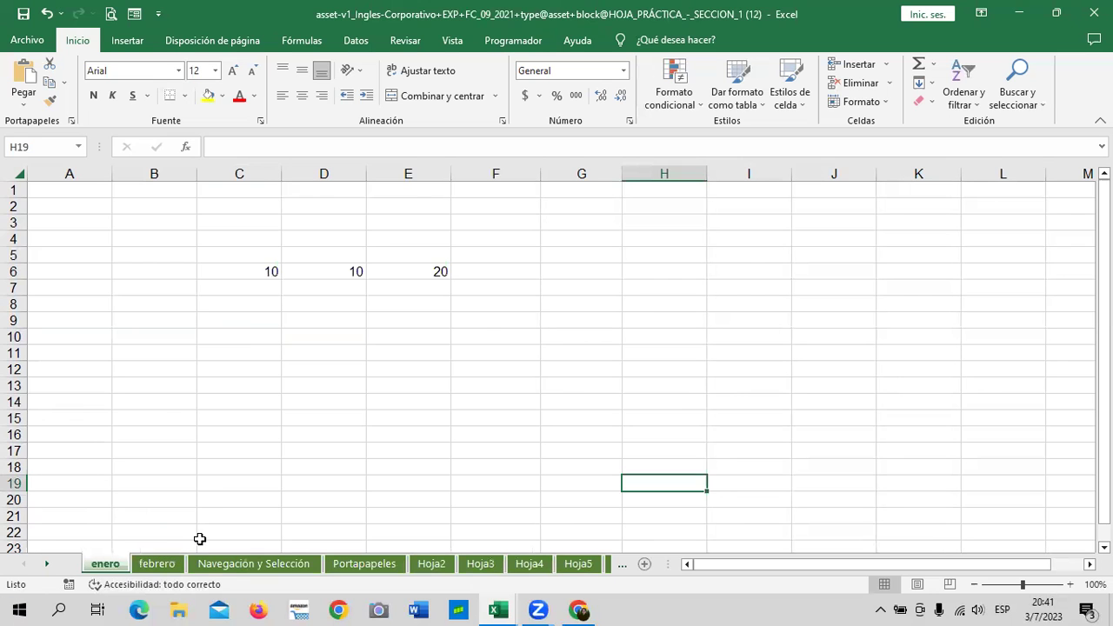
- Return to the Navegación y Selección sales sheet and switch it to page break preview
{"action": "left_click", "coordinate": [148, 565]}
{"action": "left_click", "coordinate": [235, 567]}
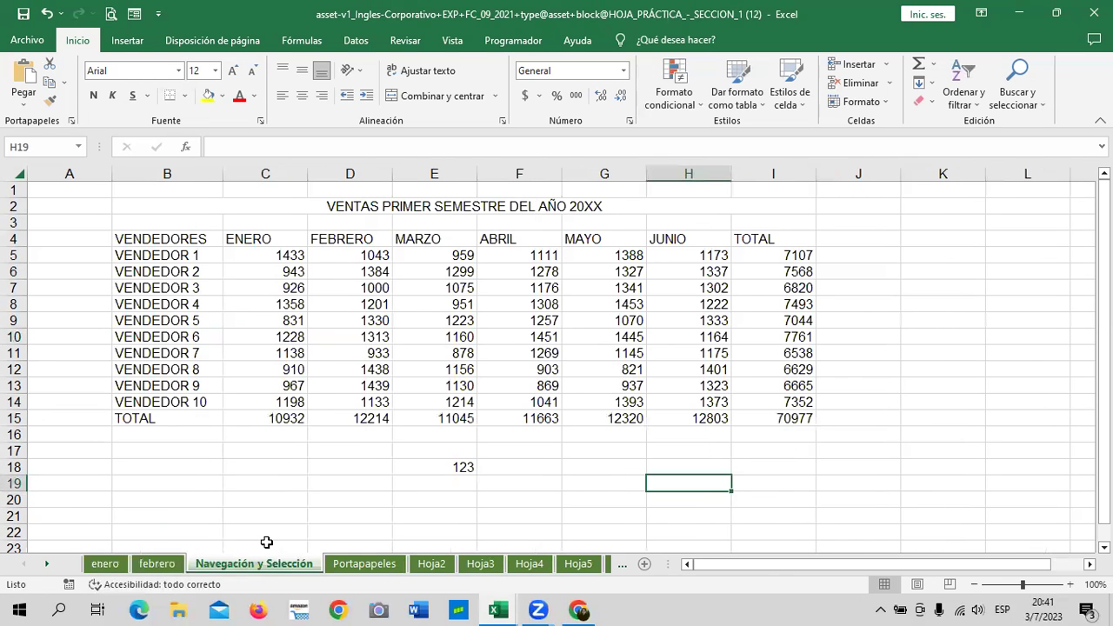
{"action": "left_click", "coordinate": [1029, 404]}
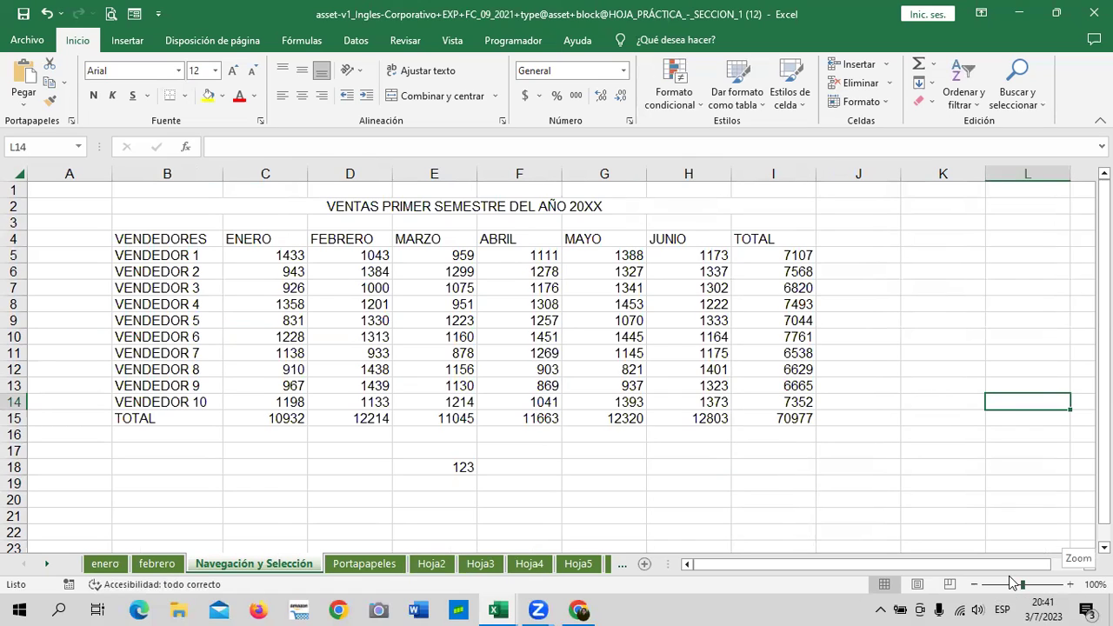
{"action": "left_click", "coordinate": [950, 586]}
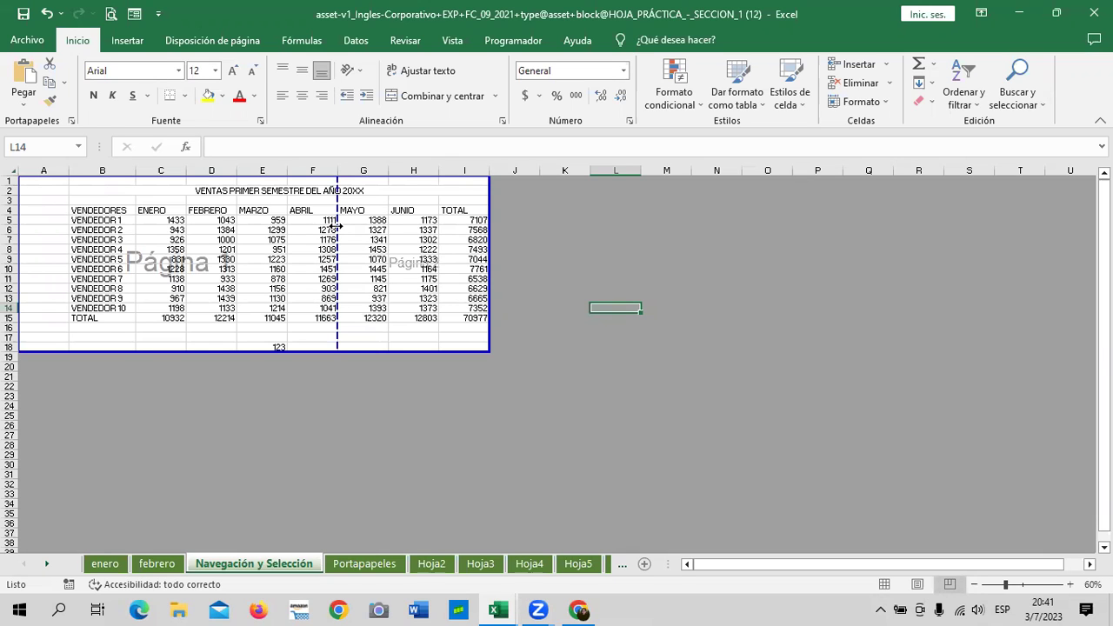
- Switch the sales sheet from Page Break Preview to Page Layout view
{"action": "left_click", "coordinate": [918, 585]}
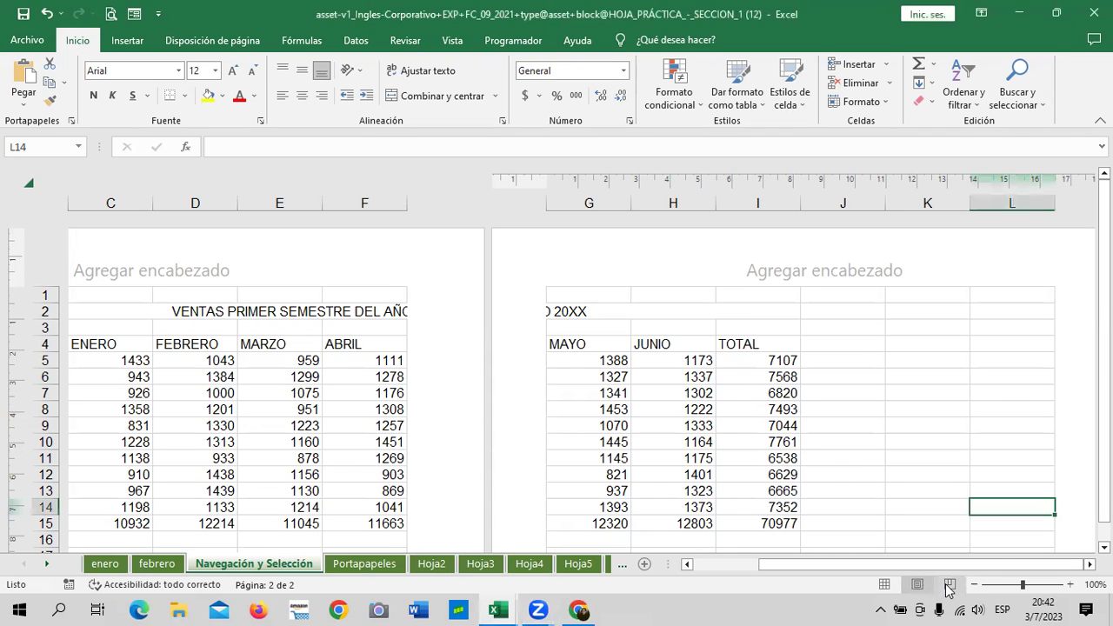
- Compare Page Layout and Normal views, then stay in Normal view with VENDEDORES visible
{"action": "left_click", "coordinate": [886, 589]}
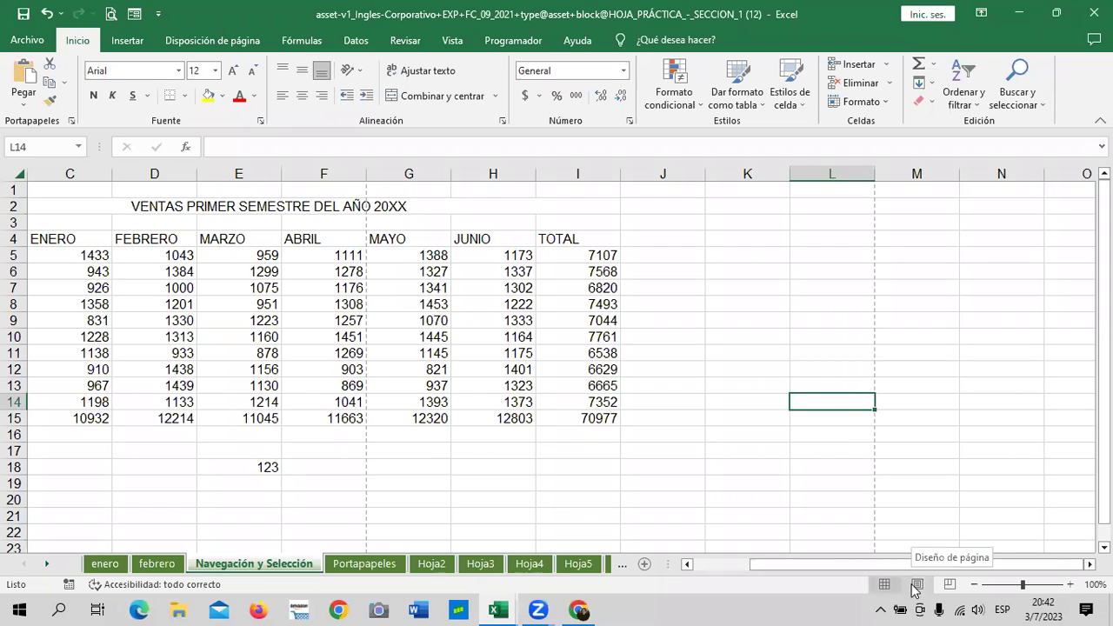
{"action": "left_click", "coordinate": [916, 584]}
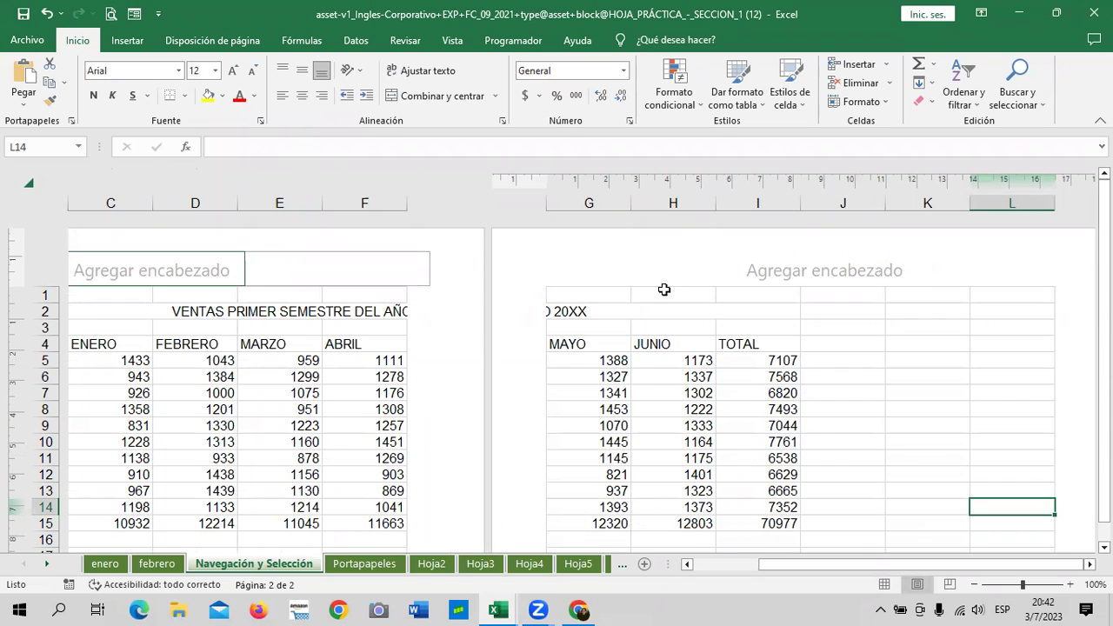
{"action": "scroll", "coordinate": [299, 398], "scroll_direction": "down", "scroll_amount": 3}
{"action": "scroll", "coordinate": [298, 397], "scroll_direction": "up", "scroll_amount": 3}
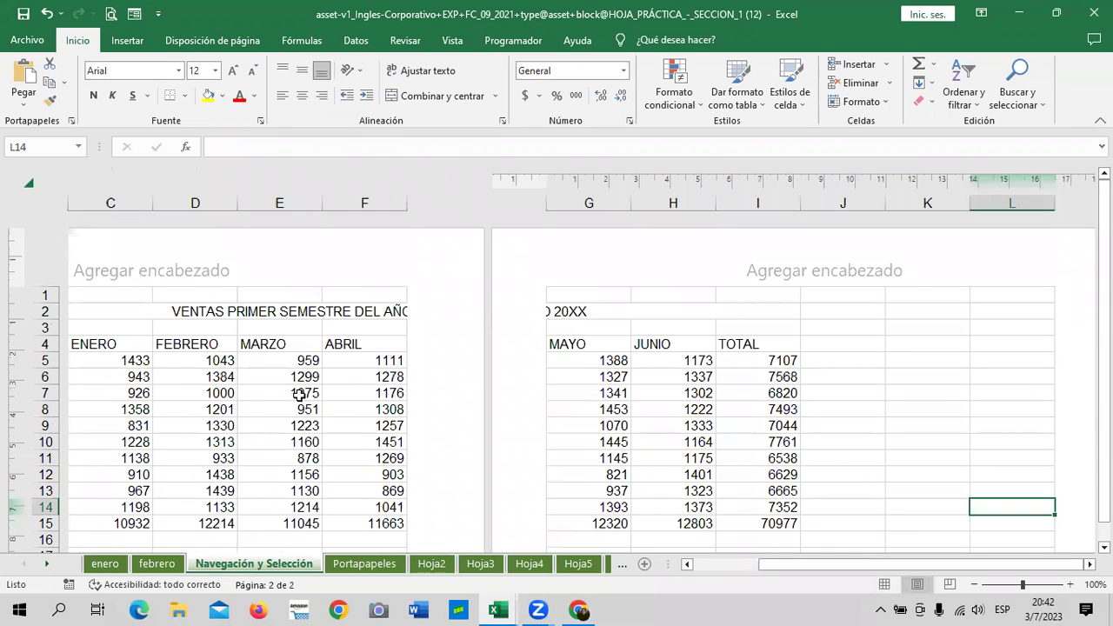
{"action": "left_click", "coordinate": [884, 583]}
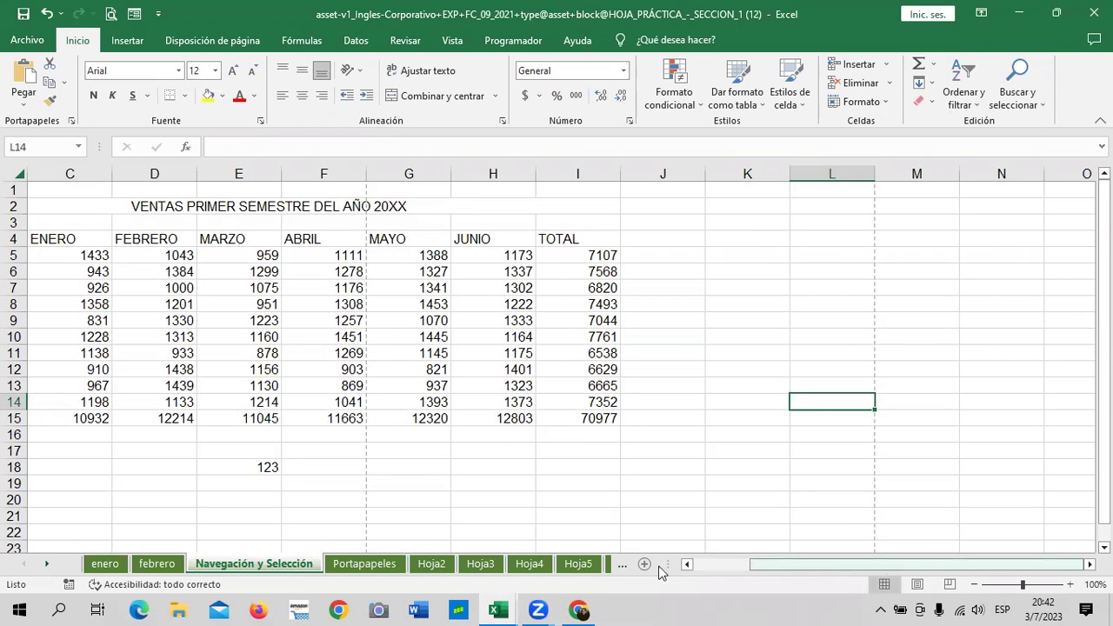
{"action": "left_click", "coordinate": [706, 564]}
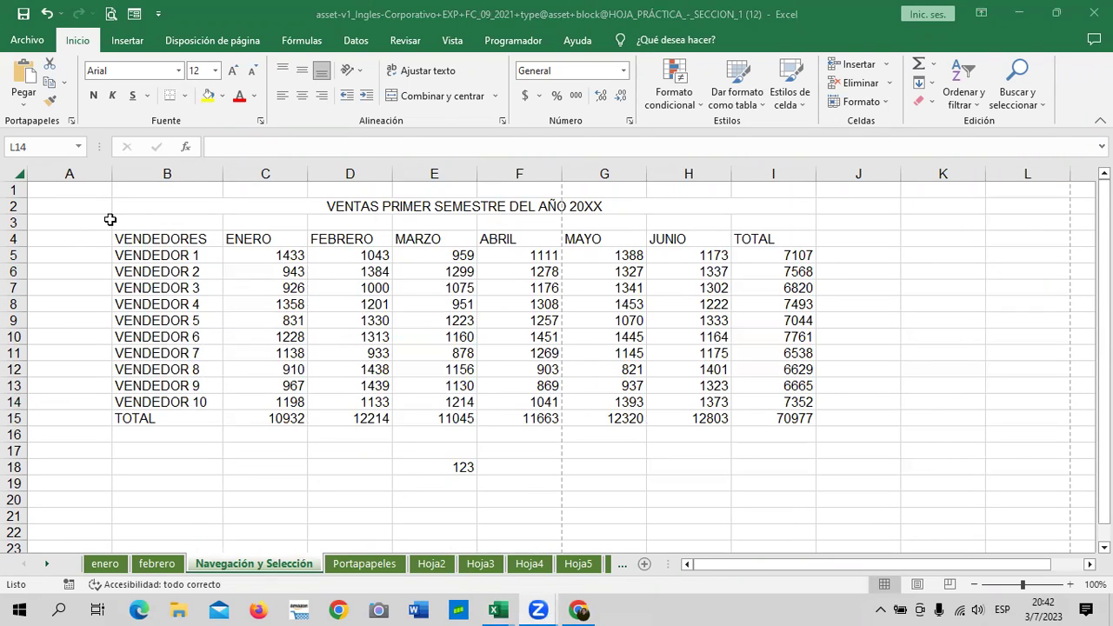
{"action": "left_click", "coordinate": [923, 590]}
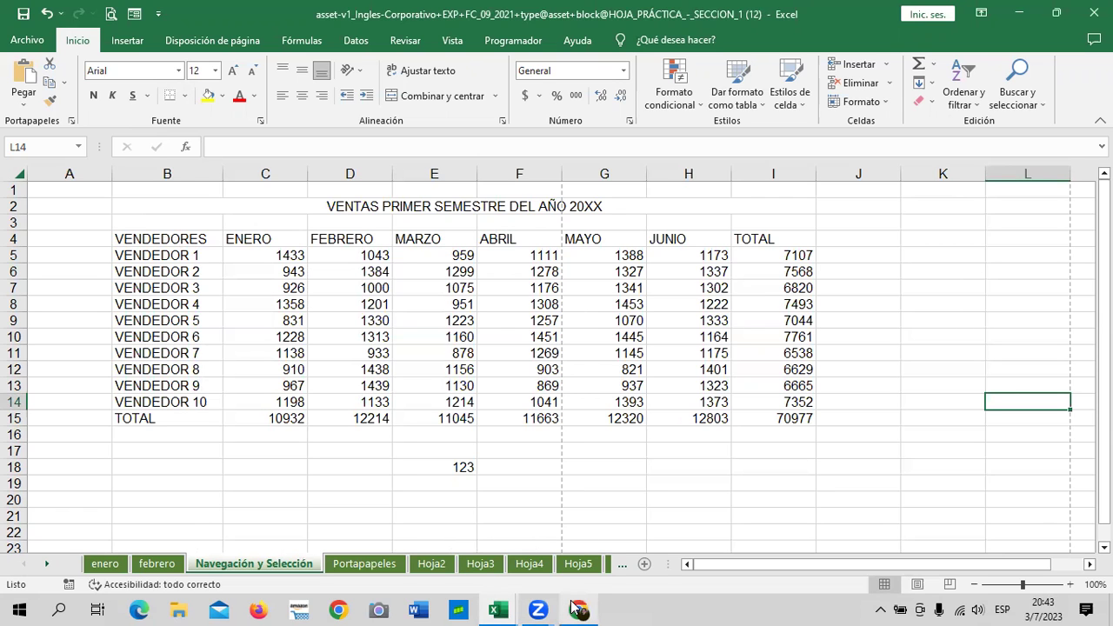
{"action": "left_click", "coordinate": [634, 557]}
{"action": "scroll", "coordinate": [476, 358], "scroll_direction": "up", "scroll_amount": 2}
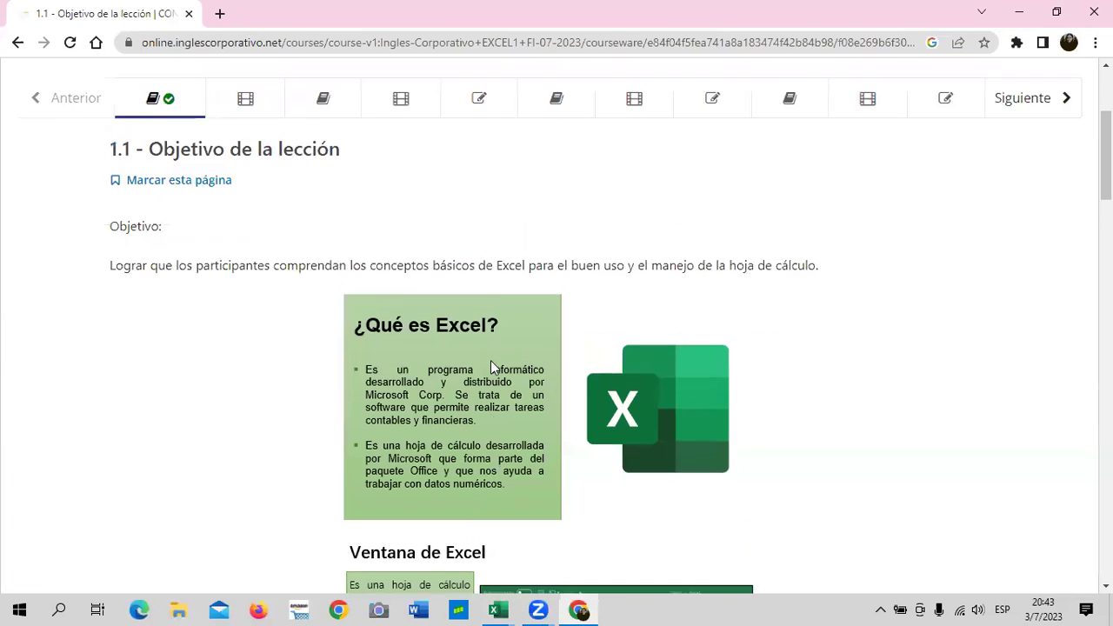
{"action": "scroll", "coordinate": [490, 360], "scroll_direction": "down", "scroll_amount": 3}
{"action": "scroll", "coordinate": [491, 366], "scroll_direction": "down", "scroll_amount": 3}
{"action": "scroll", "coordinate": [490, 367], "scroll_direction": "down", "scroll_amount": 4}
{"action": "scroll", "coordinate": [492, 372], "scroll_direction": "down", "scroll_amount": 2}
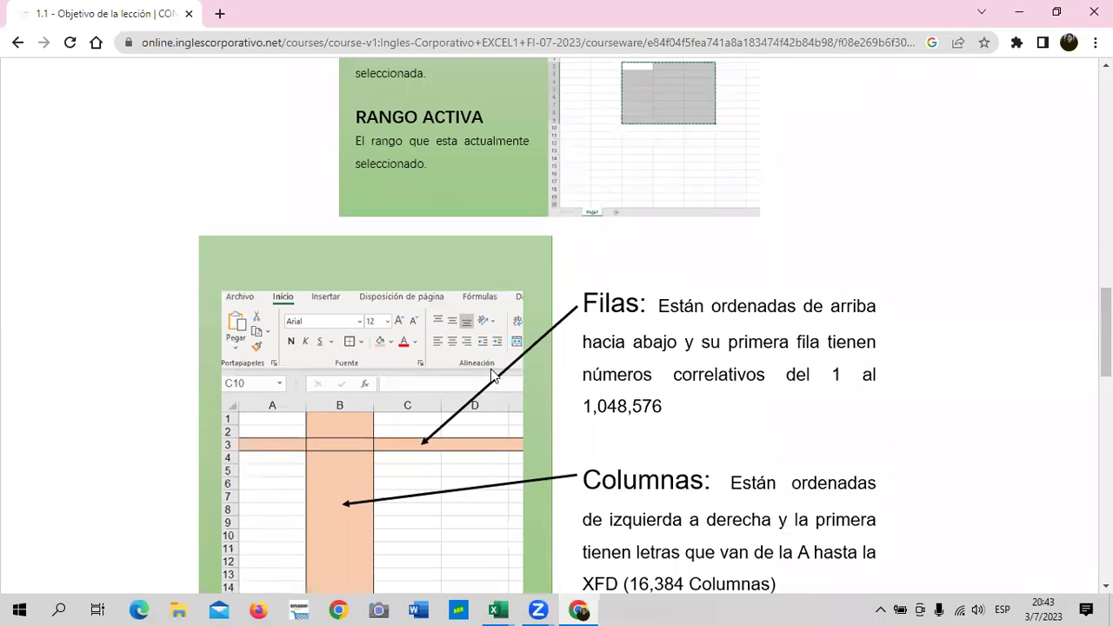
{"action": "scroll", "coordinate": [489, 378], "scroll_direction": "down", "scroll_amount": 2}
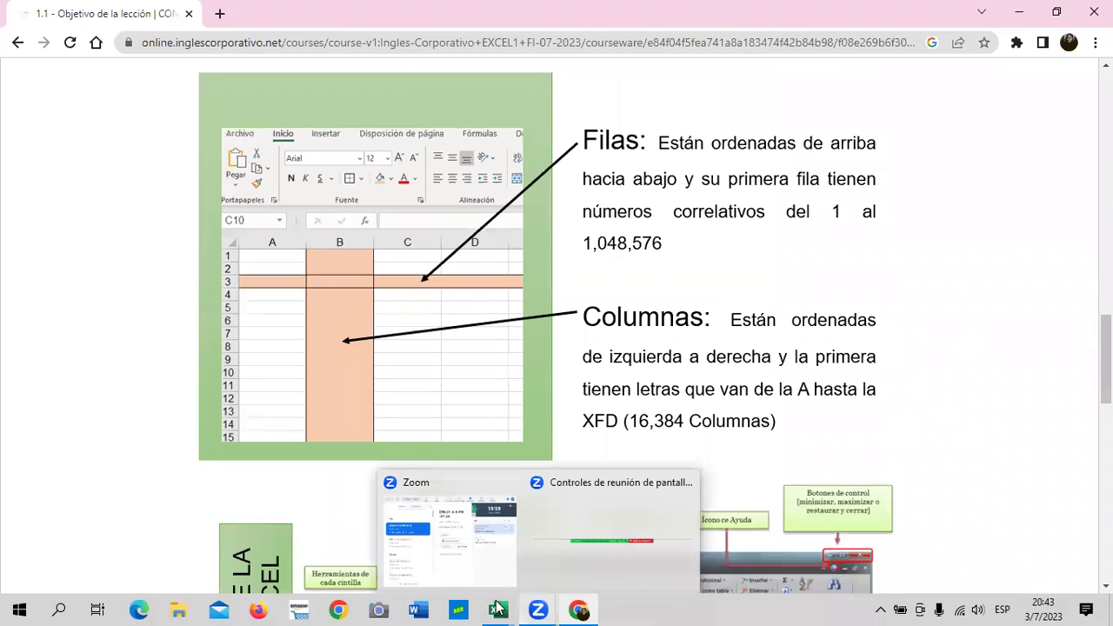
{"action": "mouse_move", "coordinate": [497, 611]}
{"action": "left_click", "coordinate": [417, 556]}
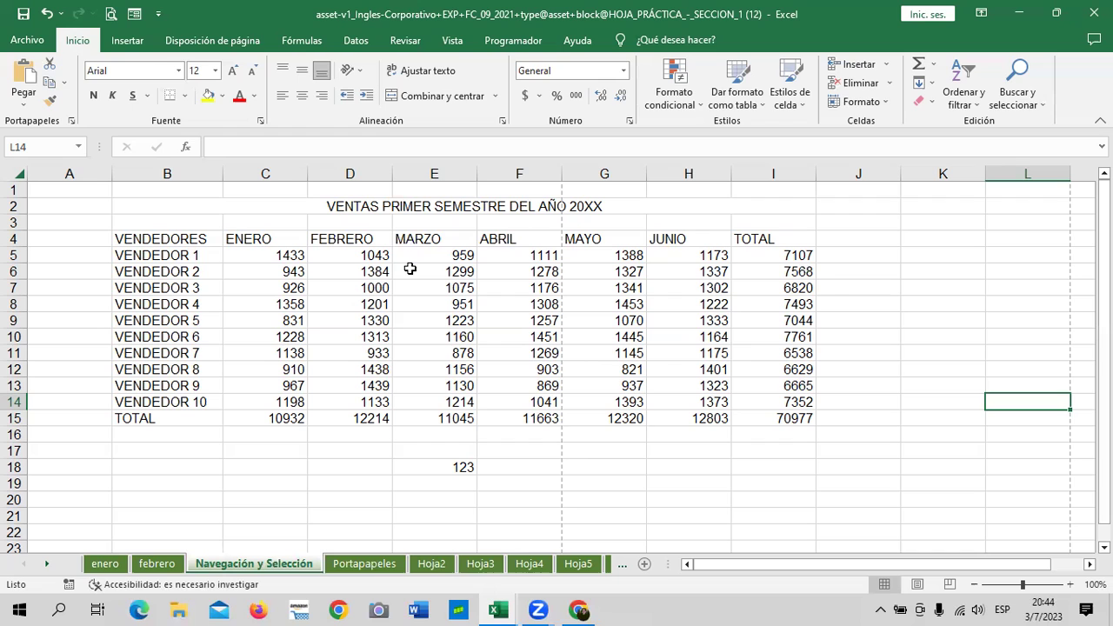
- Set the sales sheet's page orientation to Horizontal (landscape)
{"action": "left_click", "coordinate": [191, 41]}
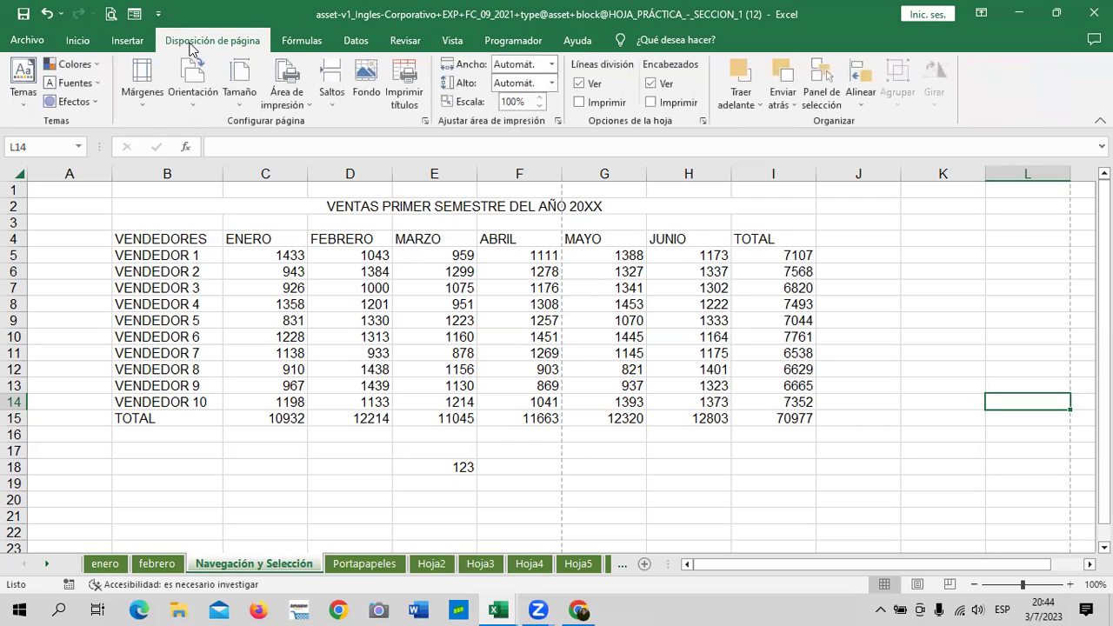
{"action": "left_click", "coordinate": [192, 97]}
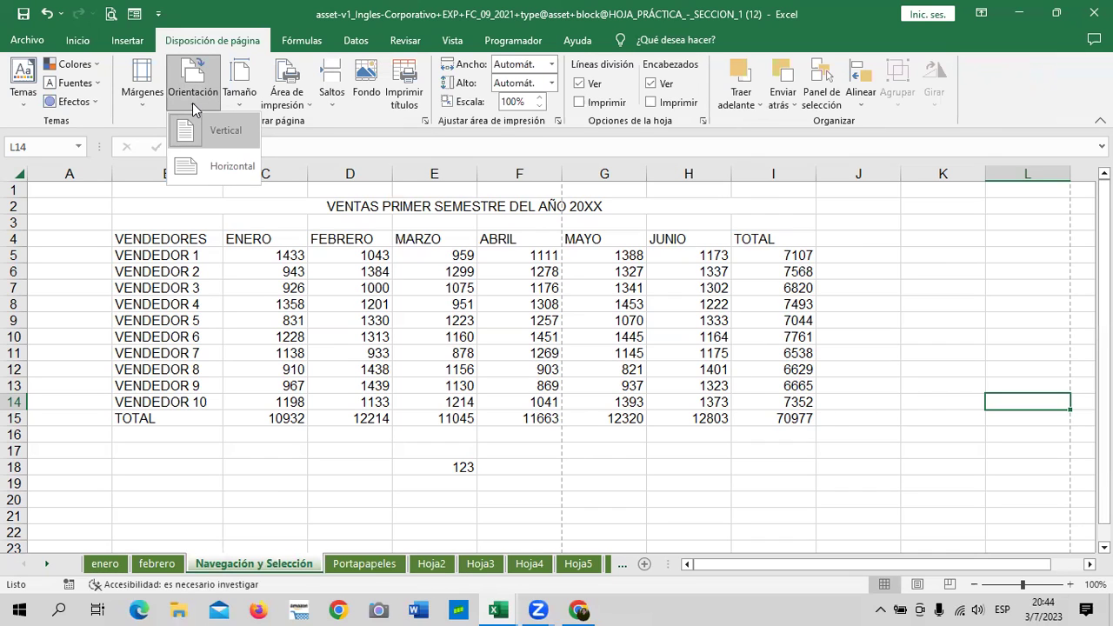
{"action": "left_click", "coordinate": [197, 172]}
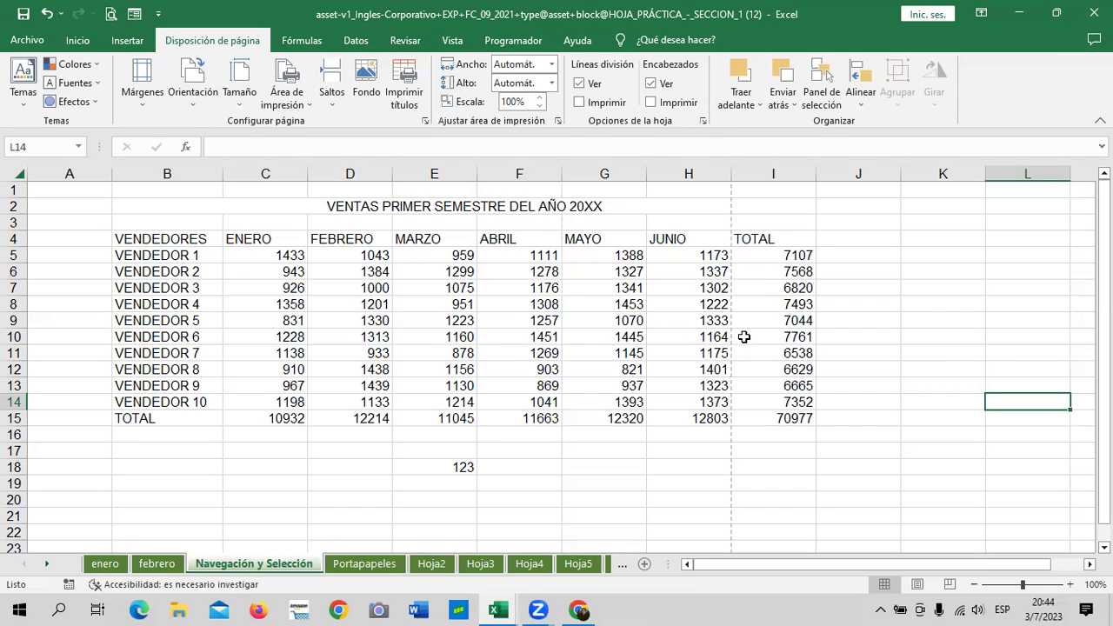
{"action": "left_click", "coordinate": [137, 98]}
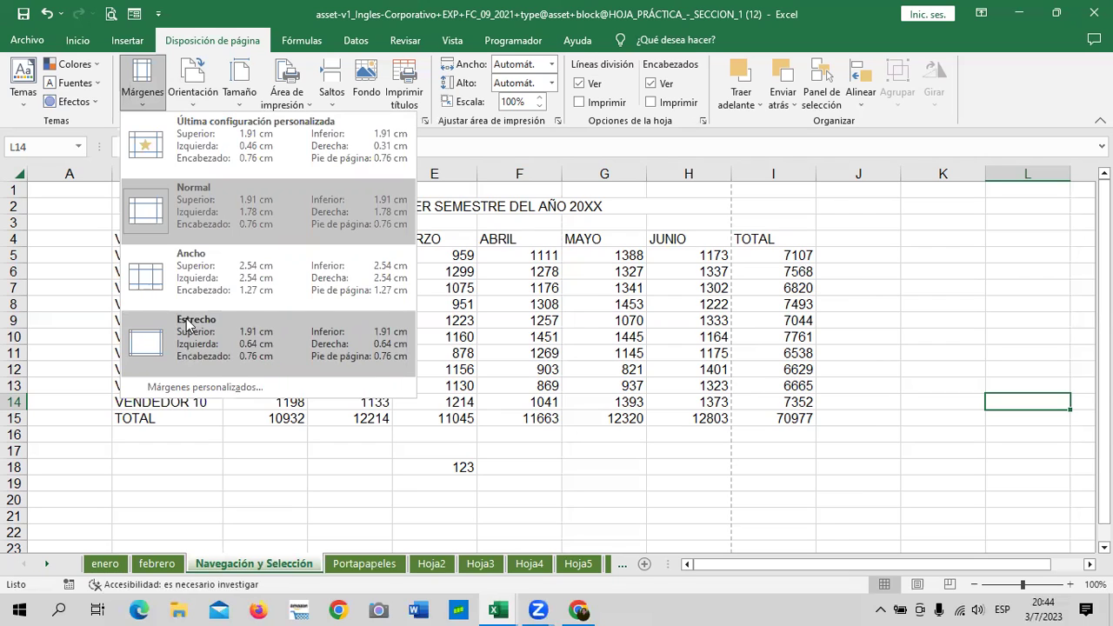
- Apply the Estrecho margin preset and scroll to confirm the page break after TOTAL
{"action": "left_click", "coordinate": [185, 339]}
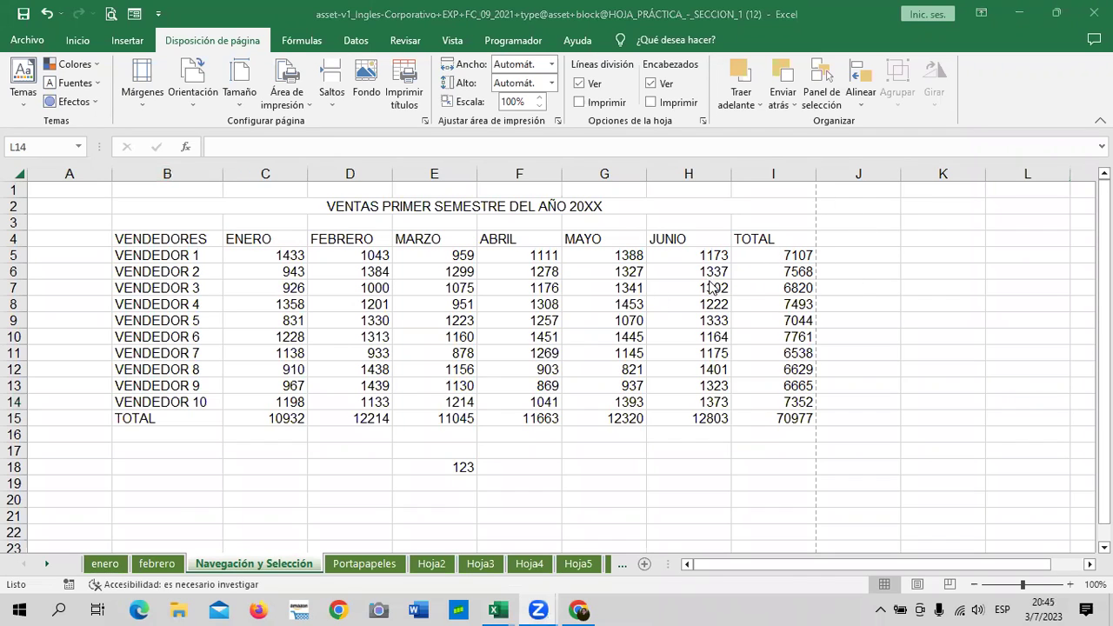
{"action": "scroll", "coordinate": [423, 350], "scroll_direction": "down", "scroll_amount": 2}
{"action": "scroll", "coordinate": [422, 350], "scroll_direction": "down", "scroll_amount": 1}
{"action": "scroll", "coordinate": [423, 351], "scroll_direction": "down", "scroll_amount": 2}
{"action": "scroll", "coordinate": [423, 351], "scroll_direction": "down", "scroll_amount": 1}
{"action": "scroll", "coordinate": [422, 350], "scroll_direction": "down", "scroll_amount": 2}
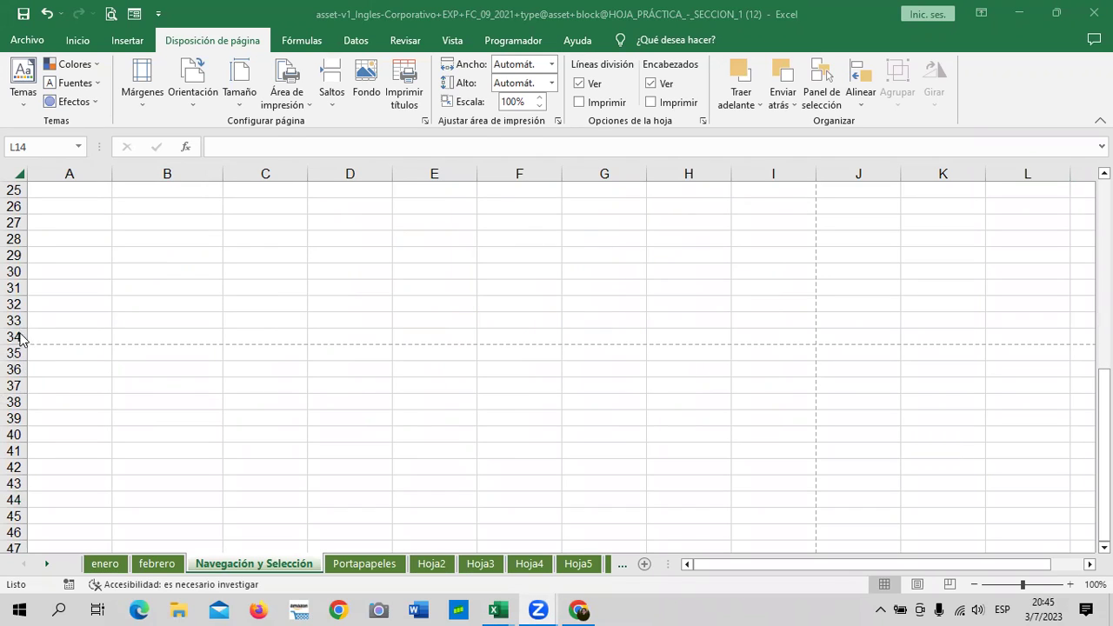
{"action": "scroll", "coordinate": [68, 356], "scroll_direction": "up", "scroll_amount": 2}
{"action": "scroll", "coordinate": [68, 356], "scroll_direction": "up", "scroll_amount": 6}
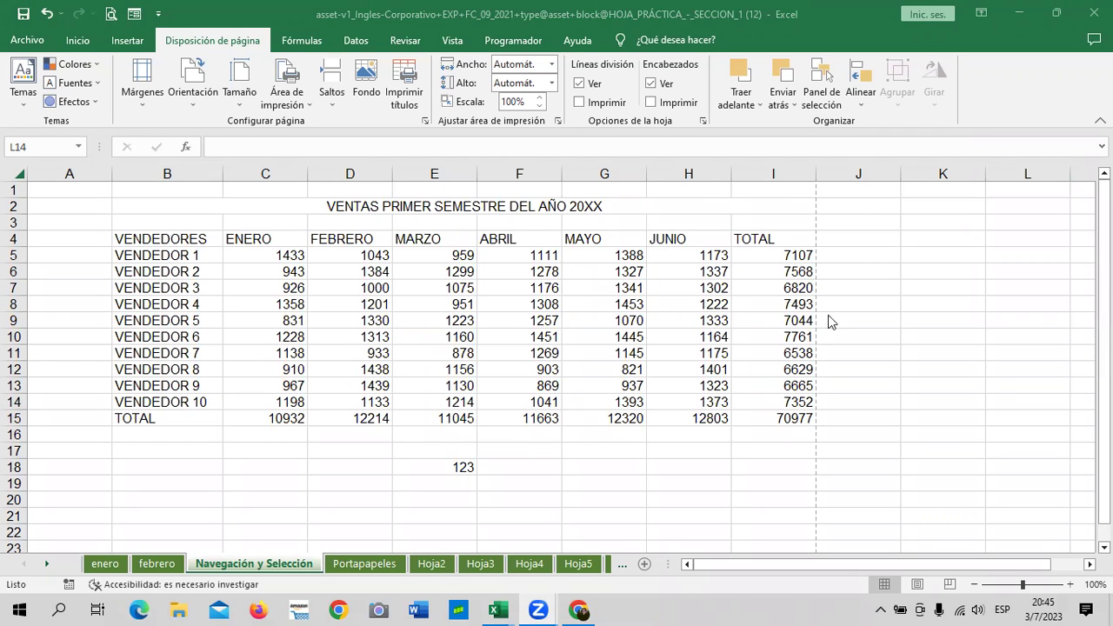
- Select cells K9, B16, G18, J17, K6, K14 and H19 around the table
{"action": "left_click", "coordinate": [906, 320]}
{"action": "left_click", "coordinate": [209, 432]}
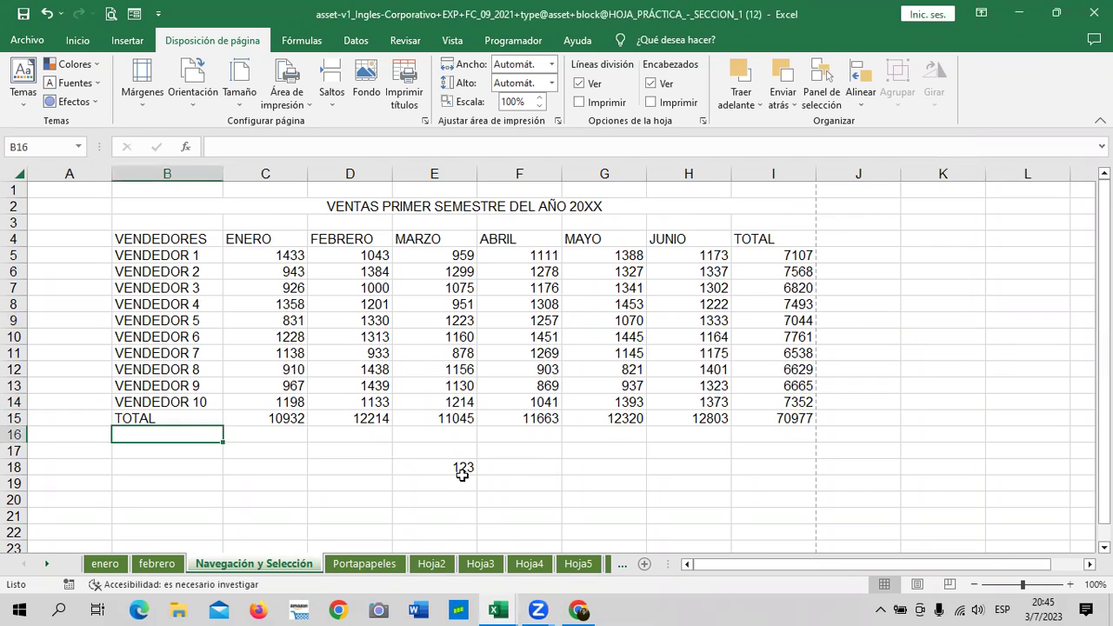
{"action": "left_click", "coordinate": [593, 473]}
{"action": "left_click", "coordinate": [840, 448]}
{"action": "left_click", "coordinate": [920, 273]}
{"action": "left_click", "coordinate": [934, 400]}
{"action": "left_click", "coordinate": [703, 484]}
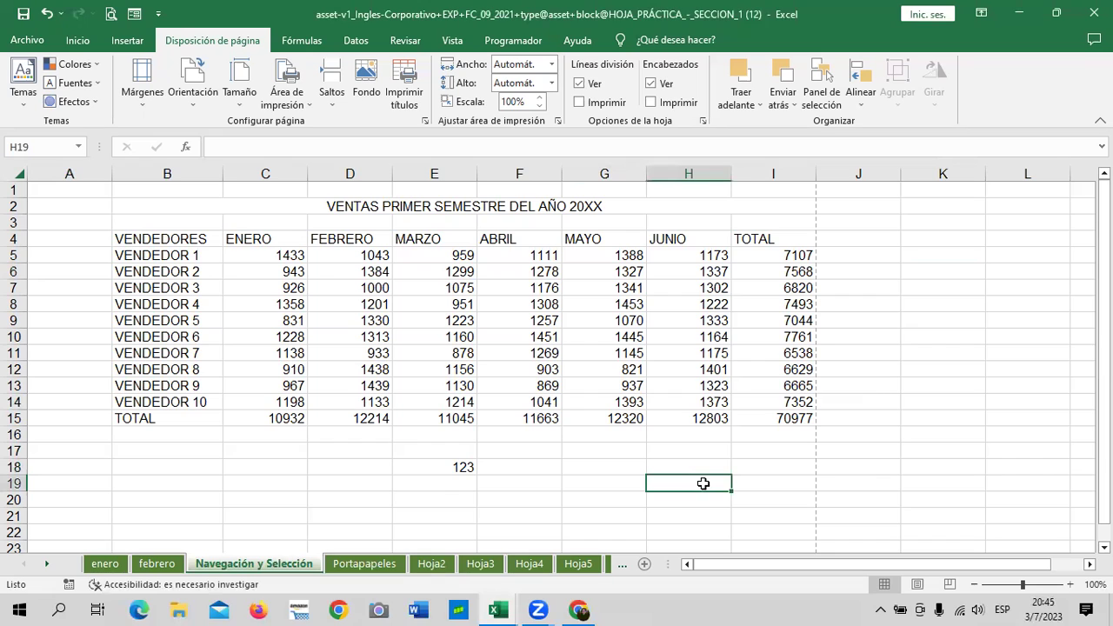
{"action": "left_click", "coordinate": [110, 13]}
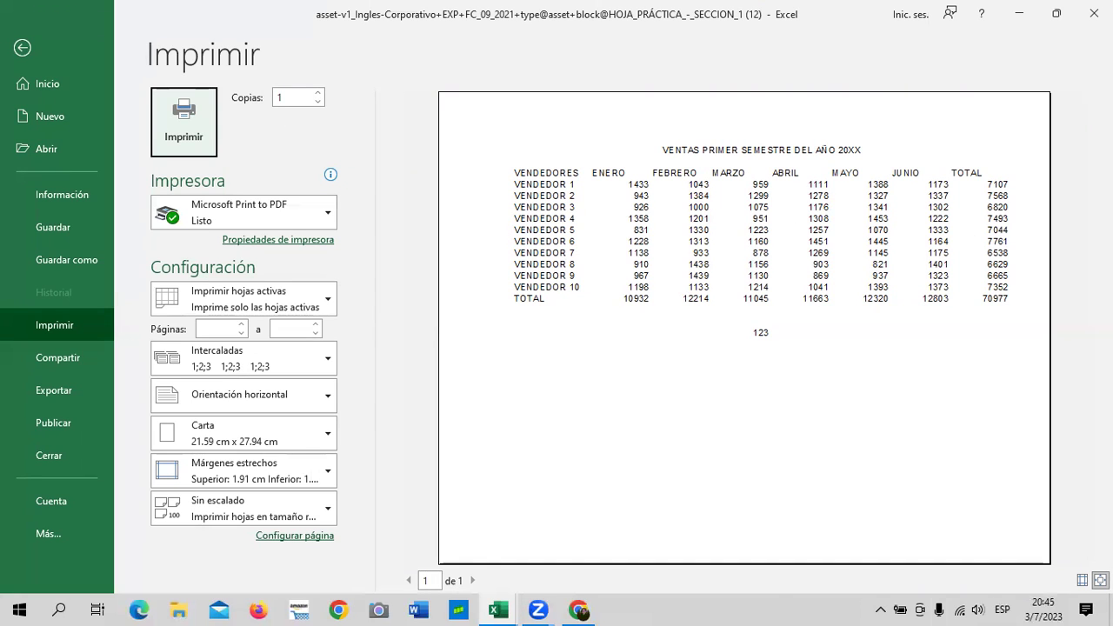
{"action": "left_click", "coordinate": [22, 48]}
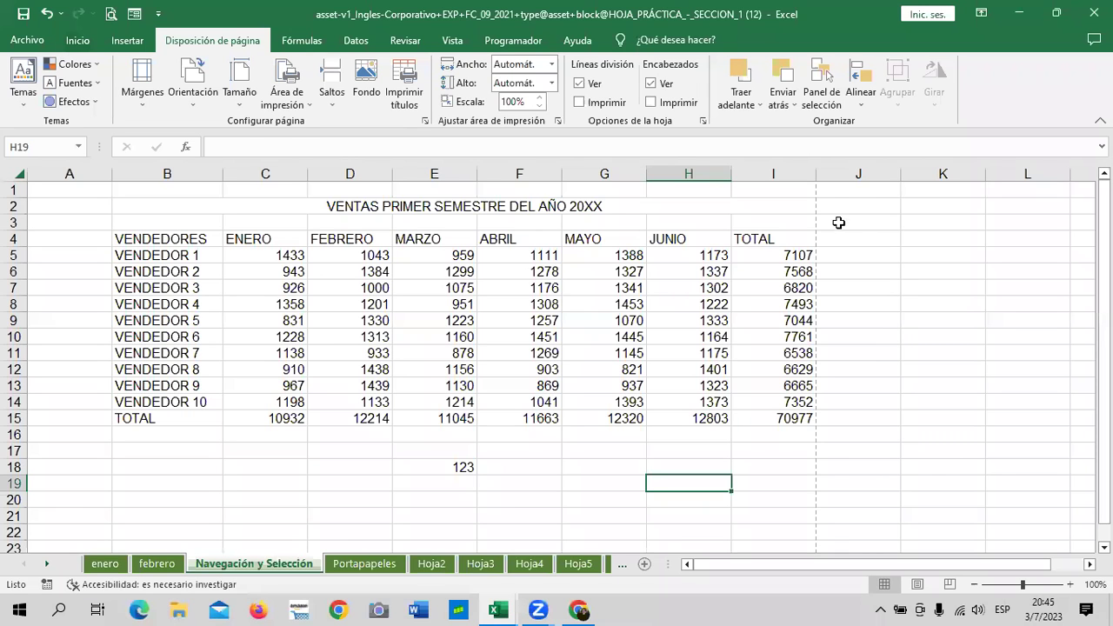
- Delete the empty column A so the VENDEDORES table starts at column A
{"action": "left_click", "coordinate": [843, 254]}
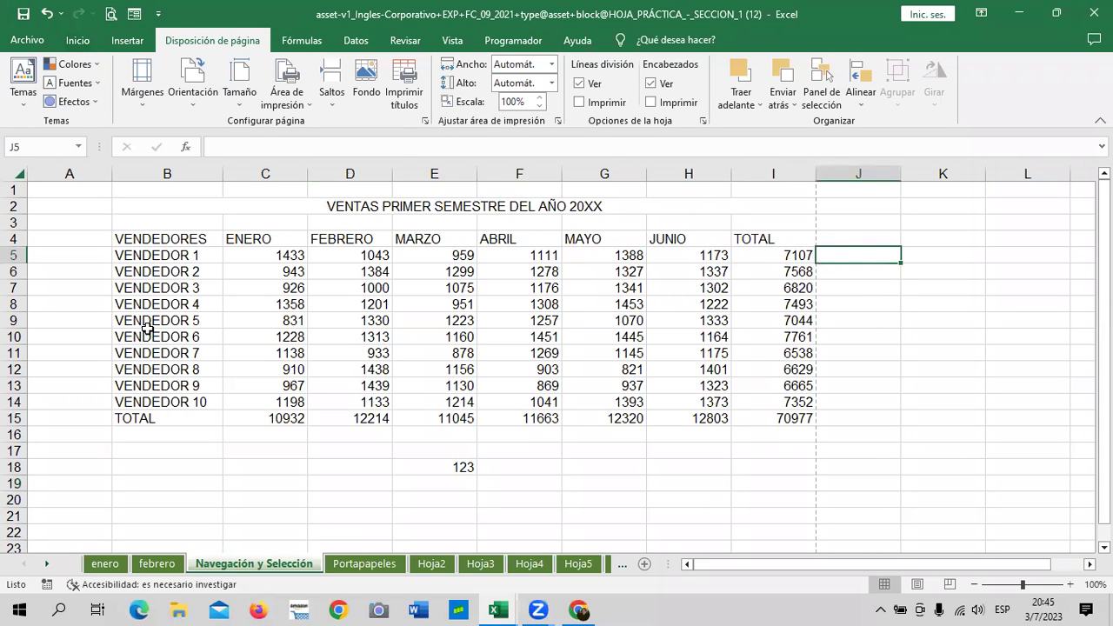
{"action": "left_click", "coordinate": [81, 170]}
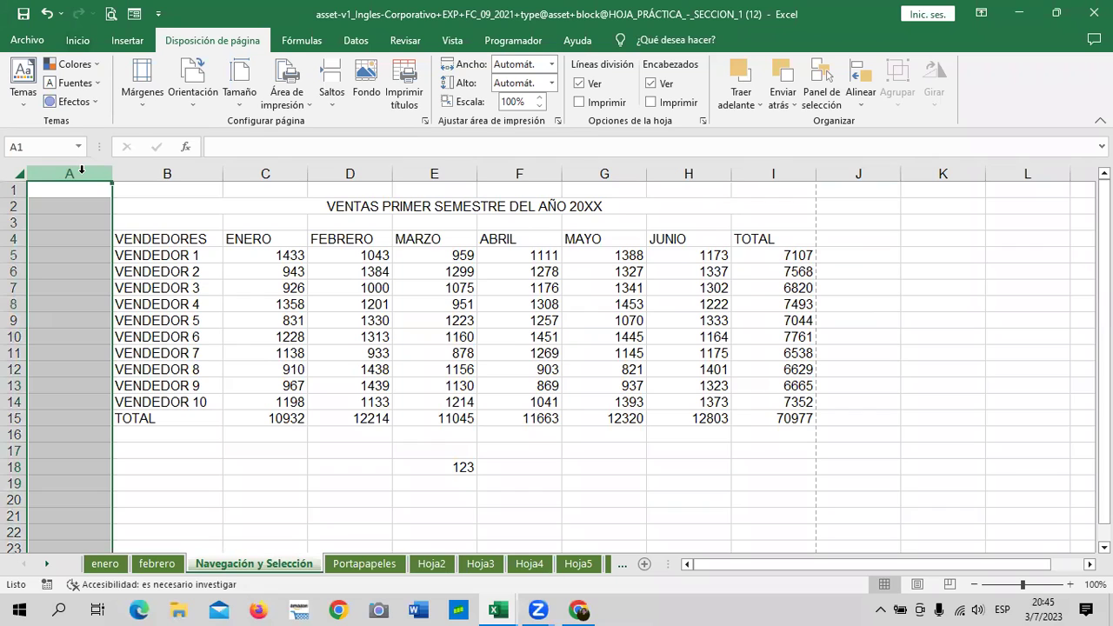
{"action": "right_click", "coordinate": [83, 173]}
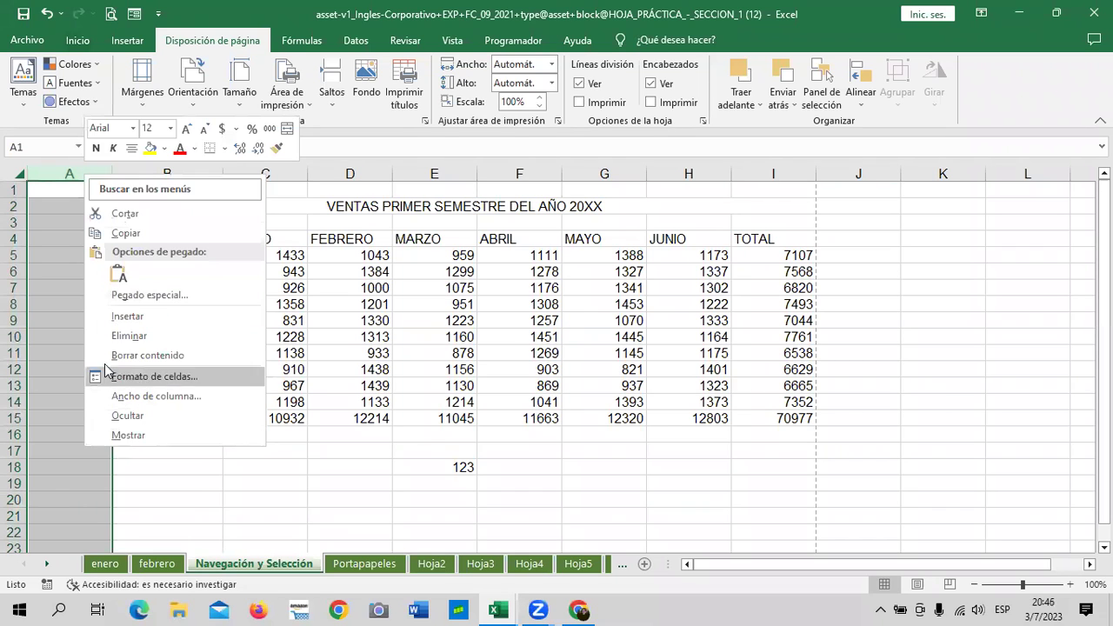
{"action": "left_click", "coordinate": [104, 335]}
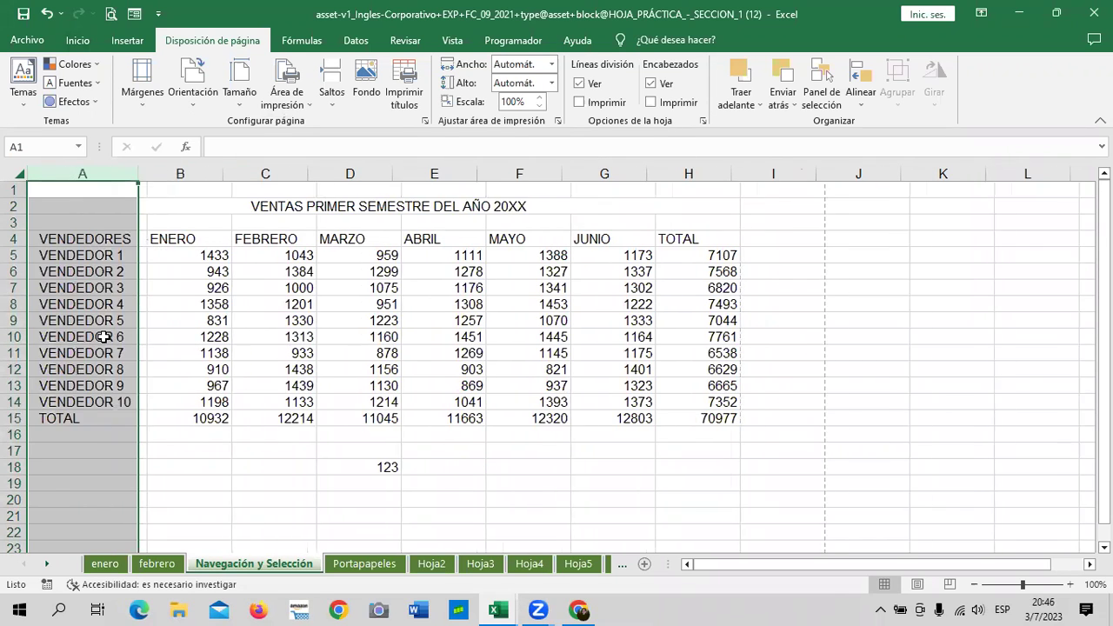
{"action": "left_click", "coordinate": [194, 469]}
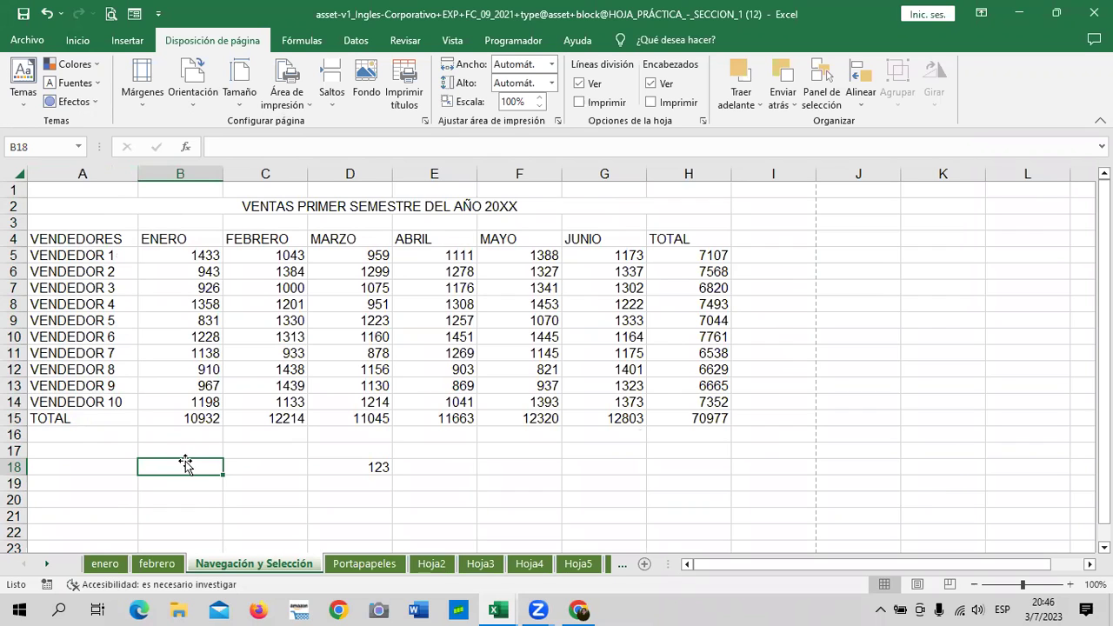
{"action": "left_click", "coordinate": [84, 41]}
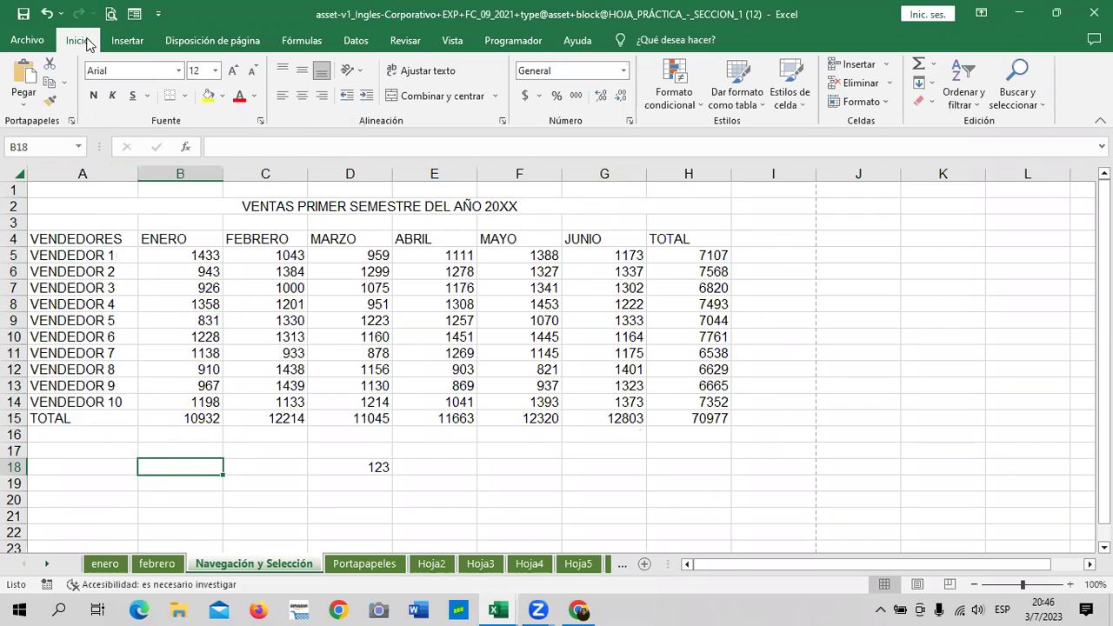
{"action": "left_click", "coordinate": [110, 14]}
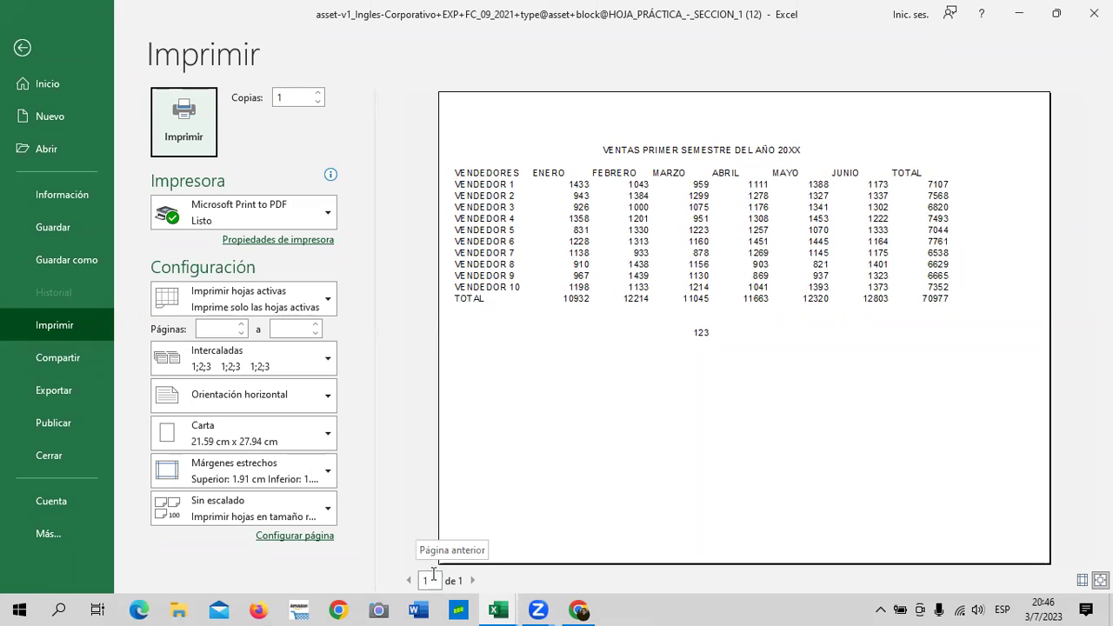
{"action": "left_click", "coordinate": [35, 46]}
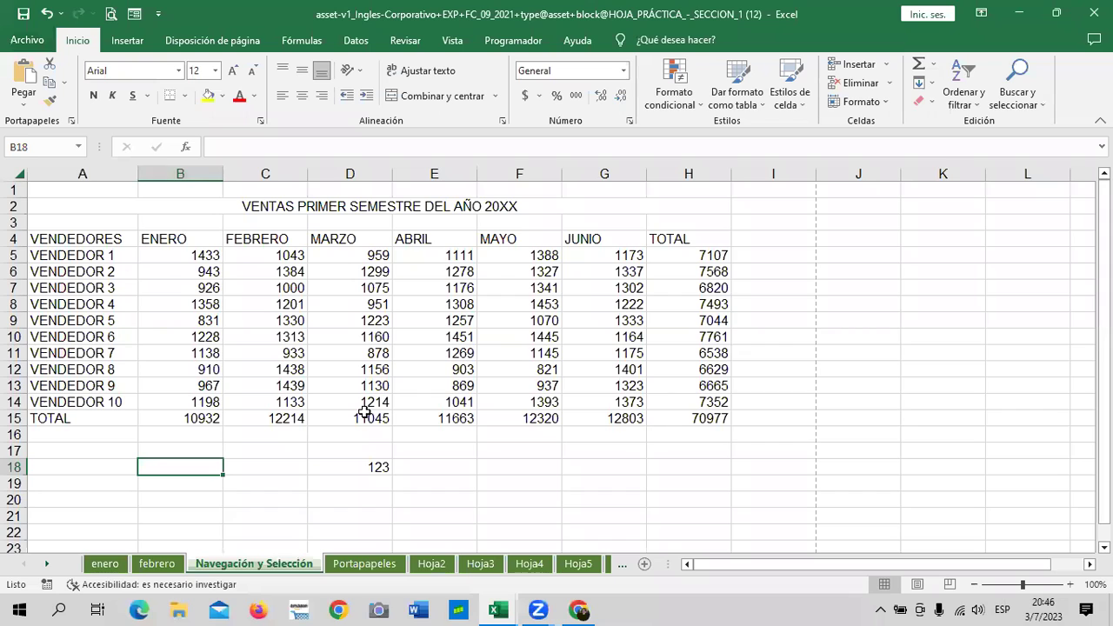
{"action": "left_click", "coordinate": [562, 477]}
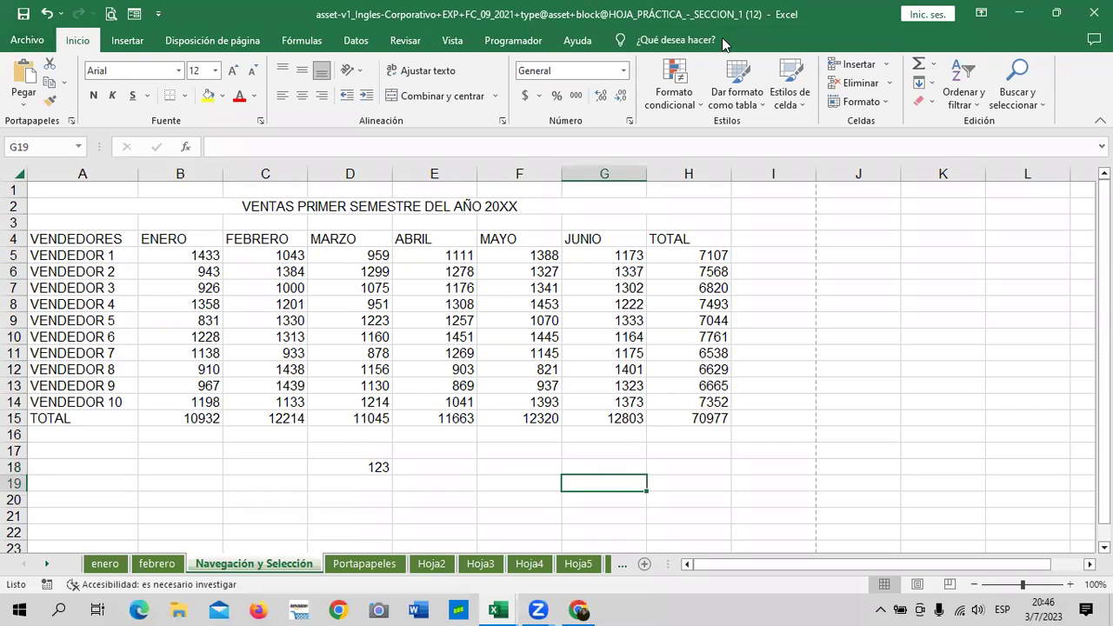
{"action": "left_click", "coordinate": [872, 368]}
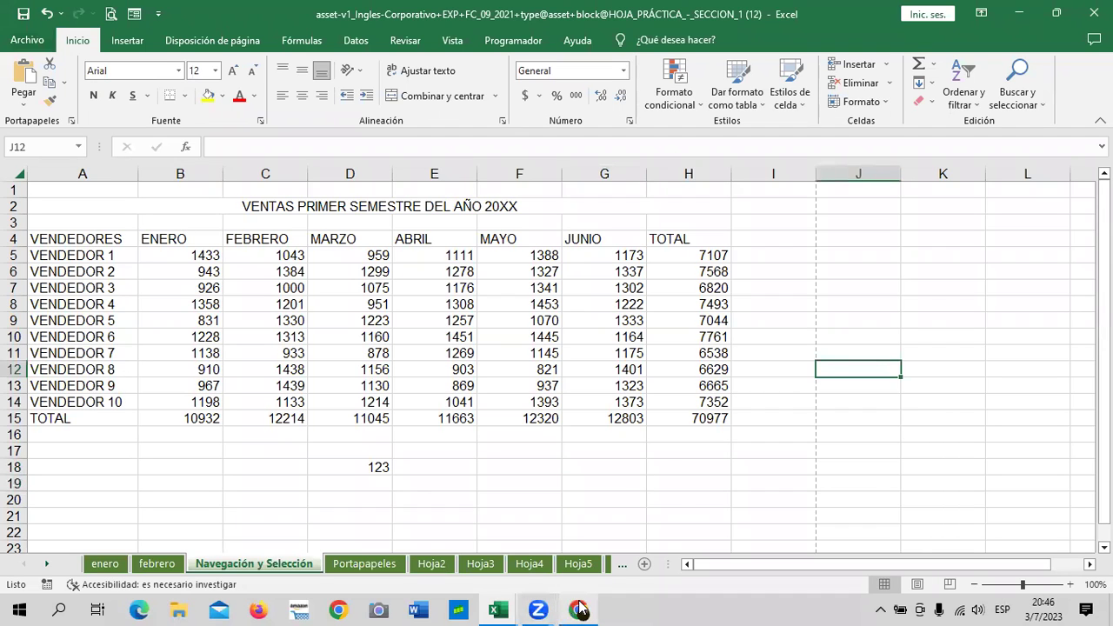
- Bring the Inglés Corporativo course page to the front and scroll through lesson 1.1
{"action": "mouse_move", "coordinate": [579, 610]}
{"action": "left_click", "coordinate": [594, 542]}
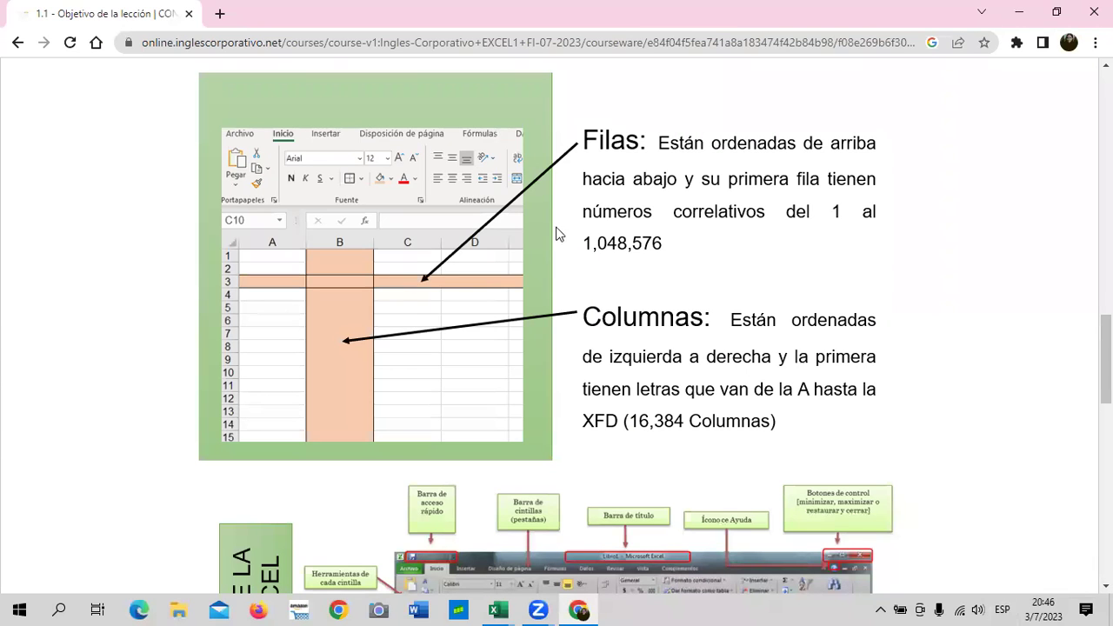
{"action": "scroll", "coordinate": [556, 235], "scroll_direction": "up", "scroll_amount": 3}
{"action": "scroll", "coordinate": [556, 235], "scroll_direction": "up", "scroll_amount": 3}
{"action": "scroll", "coordinate": [556, 235], "scroll_direction": "down", "scroll_amount": 1}
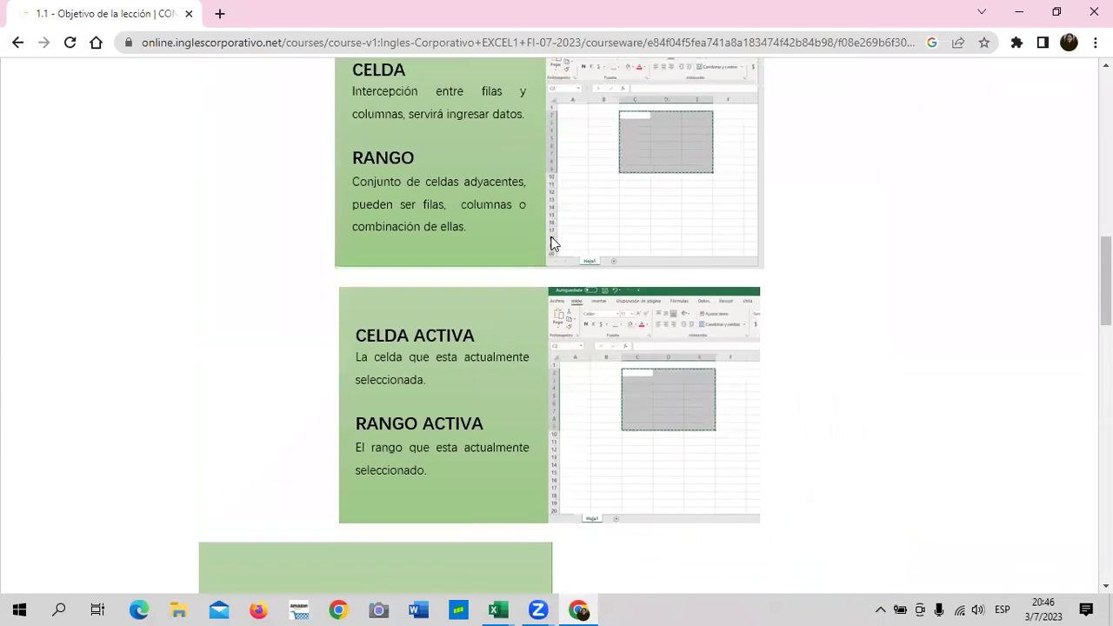
{"action": "scroll", "coordinate": [552, 243], "scroll_direction": "down", "scroll_amount": 4}
{"action": "scroll", "coordinate": [551, 243], "scroll_direction": "down", "scroll_amount": 5}
{"action": "scroll", "coordinate": [551, 242], "scroll_direction": "down", "scroll_amount": 4}
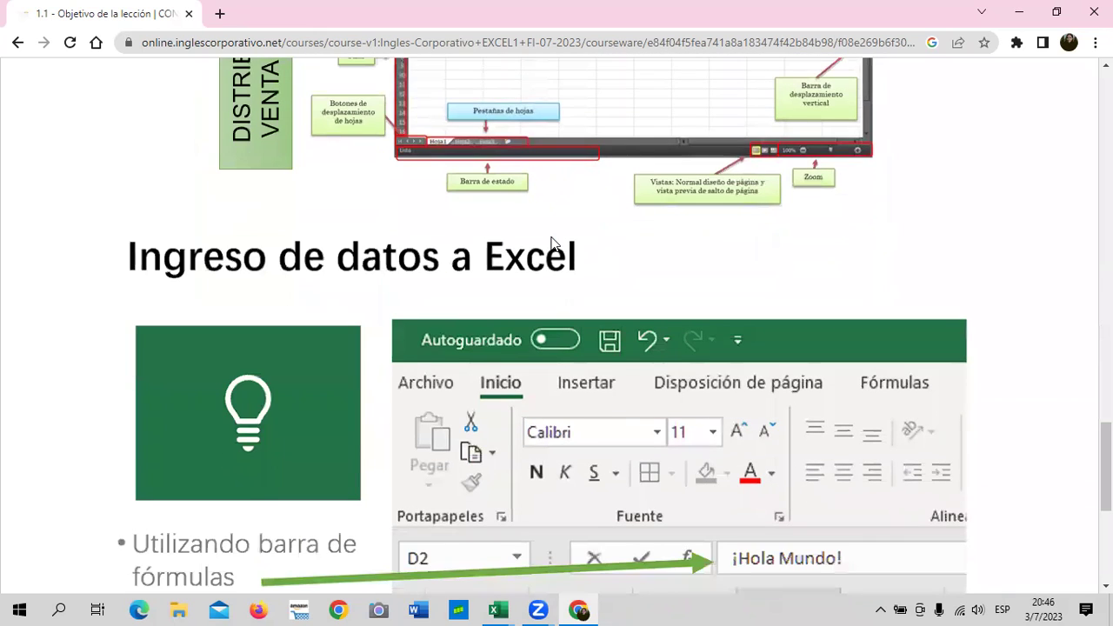
- Scroll to the end of lesson 1.1 and advance to lesson 1.2 with Siguiente
{"action": "scroll", "coordinate": [552, 242], "scroll_direction": "up", "scroll_amount": 20}
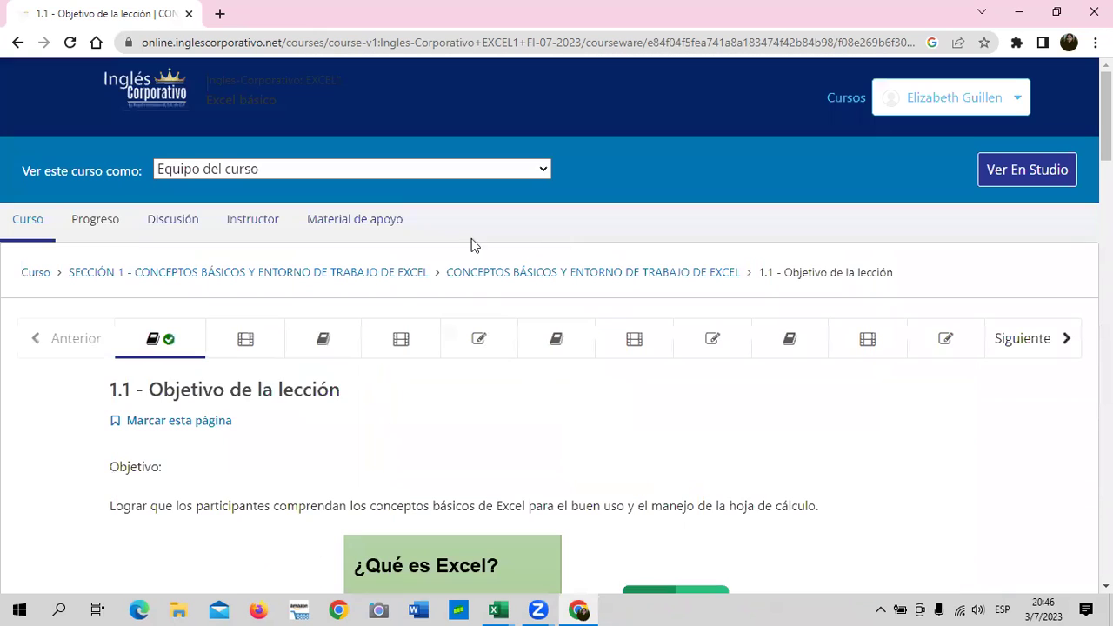
{"action": "scroll", "coordinate": [696, 553], "scroll_direction": "down", "scroll_amount": 4}
{"action": "scroll", "coordinate": [695, 553], "scroll_direction": "down", "scroll_amount": 10}
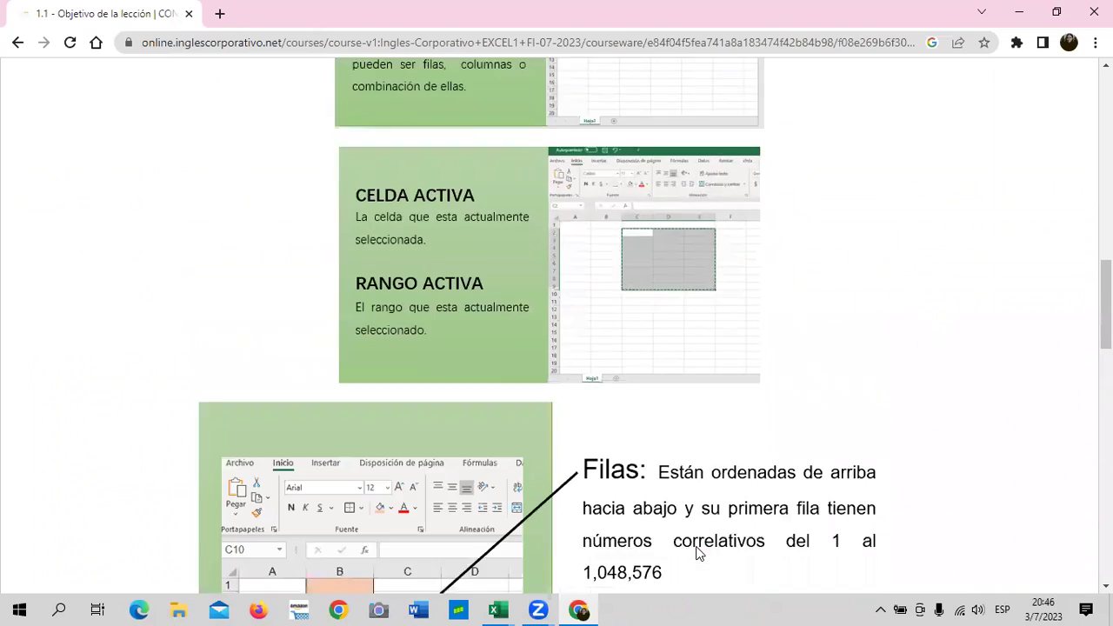
{"action": "scroll", "coordinate": [696, 553], "scroll_direction": "down", "scroll_amount": 8}
{"action": "scroll", "coordinate": [695, 553], "scroll_direction": "down", "scroll_amount": 5}
{"action": "scroll", "coordinate": [700, 553], "scroll_direction": "down", "scroll_amount": 2}
{"action": "scroll", "coordinate": [698, 552], "scroll_direction": "down", "scroll_amount": 3}
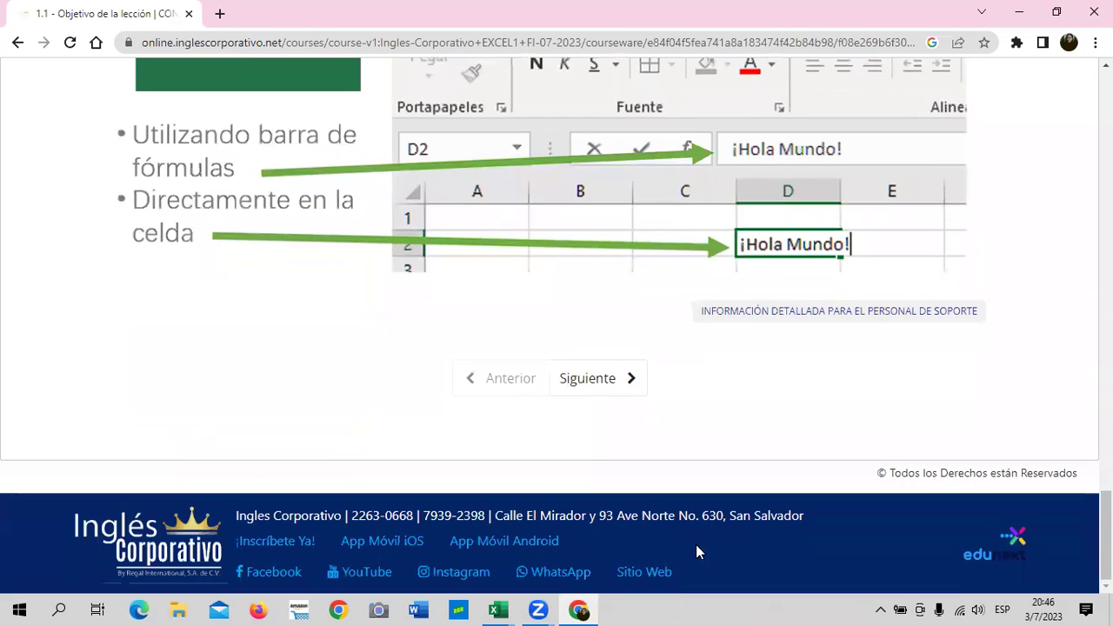
{"action": "left_click", "coordinate": [597, 378]}
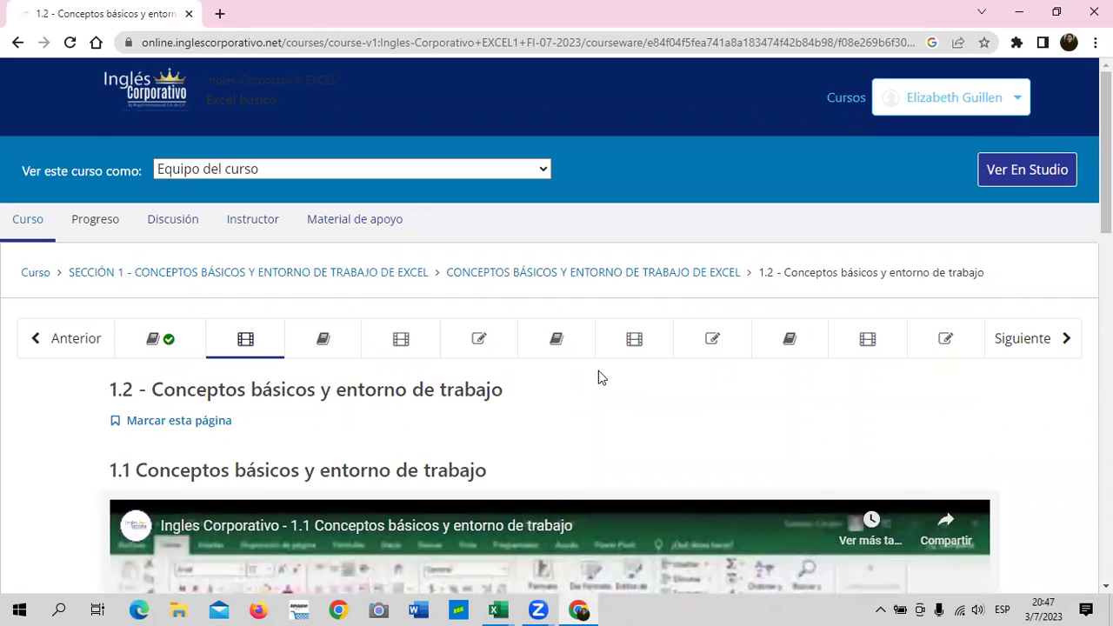
- Scroll down lesson 1.2 to bring its embedded YouTube concepts video into view
{"action": "scroll", "coordinate": [562, 348], "scroll_direction": "down", "scroll_amount": 5}
{"action": "scroll", "coordinate": [562, 341], "scroll_direction": "up", "scroll_amount": 4}
{"action": "scroll", "coordinate": [572, 338], "scroll_direction": "down", "scroll_amount": 2}
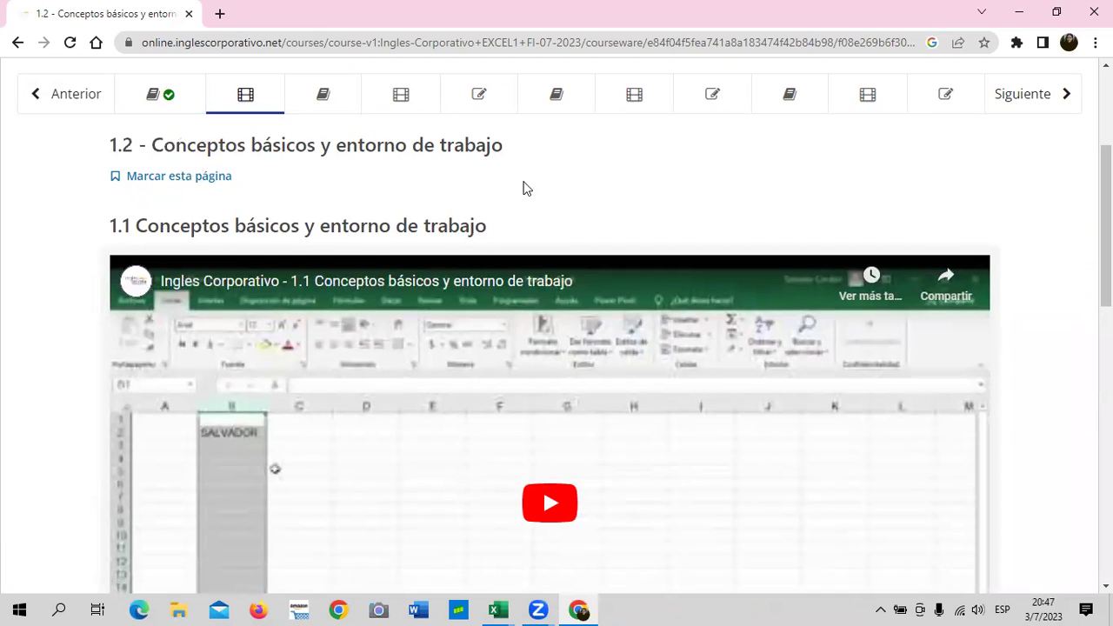
{"action": "scroll", "coordinate": [452, 382], "scroll_direction": "down", "scroll_amount": 2}
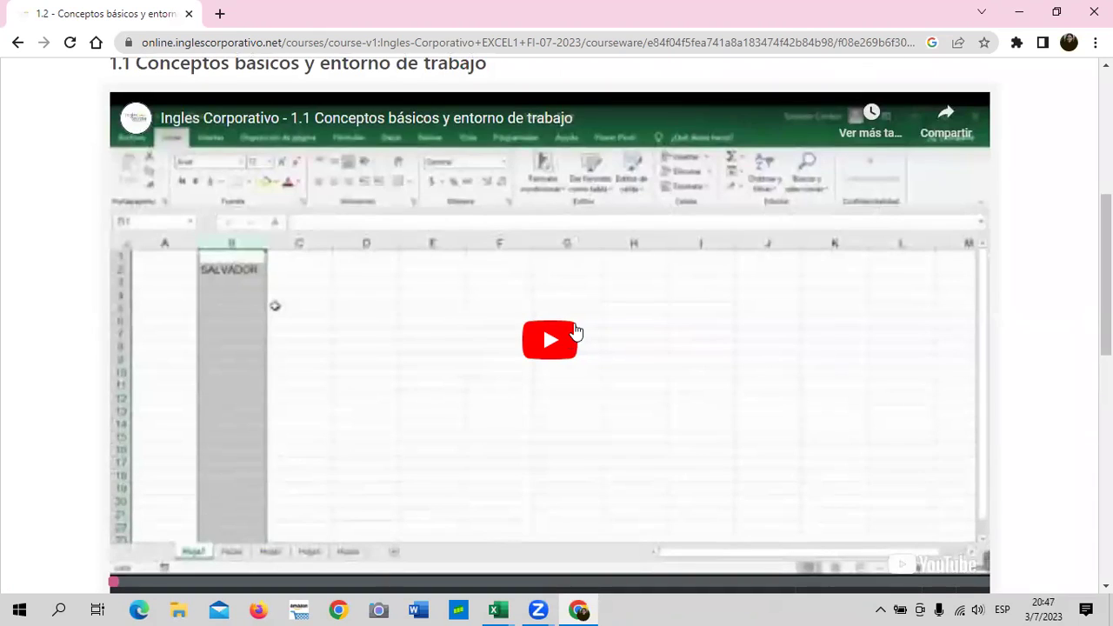
{"action": "scroll", "coordinate": [522, 365], "scroll_direction": "down", "scroll_amount": 1}
{"action": "scroll", "coordinate": [492, 364], "scroll_direction": "down", "scroll_amount": 2}
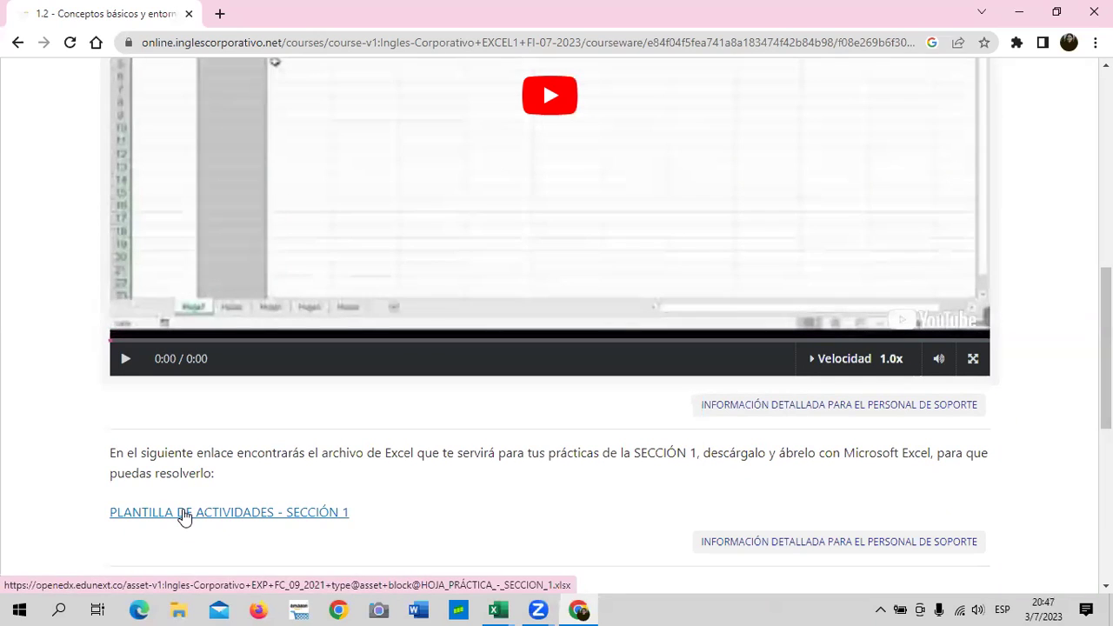
{"action": "scroll", "coordinate": [414, 450], "scroll_direction": "up", "scroll_amount": 2}
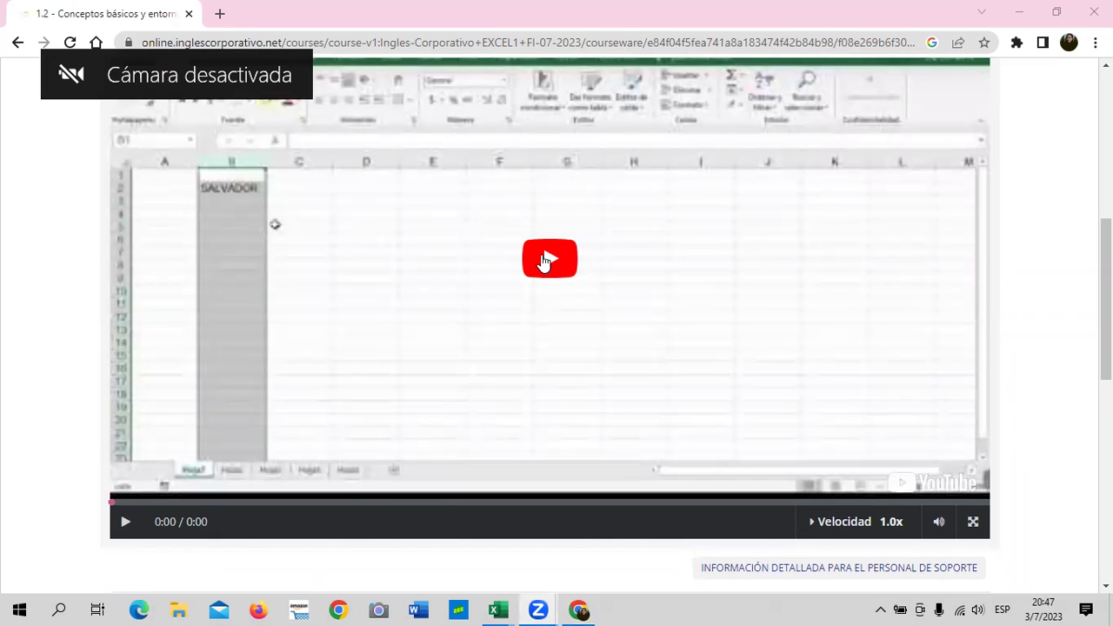
- Play the embedded concepts video through to 4:29 of 4:30, then review the page
{"action": "left_click", "coordinate": [544, 261]}
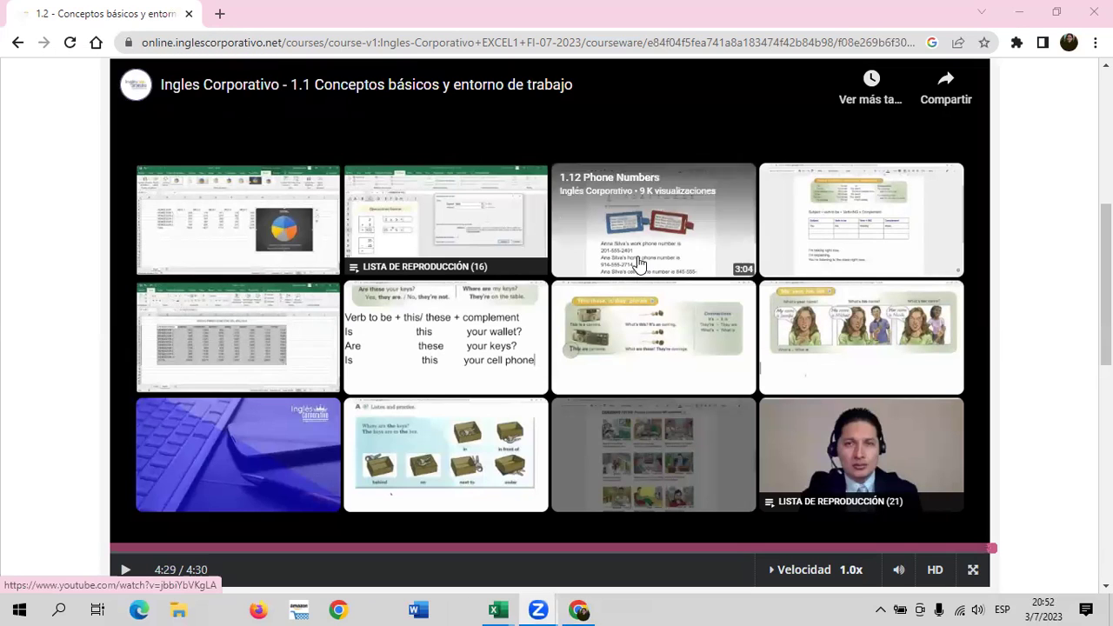
{"action": "scroll", "coordinate": [691, 317], "scroll_direction": "down", "scroll_amount": 1}
{"action": "scroll", "coordinate": [692, 318], "scroll_direction": "down", "scroll_amount": 2}
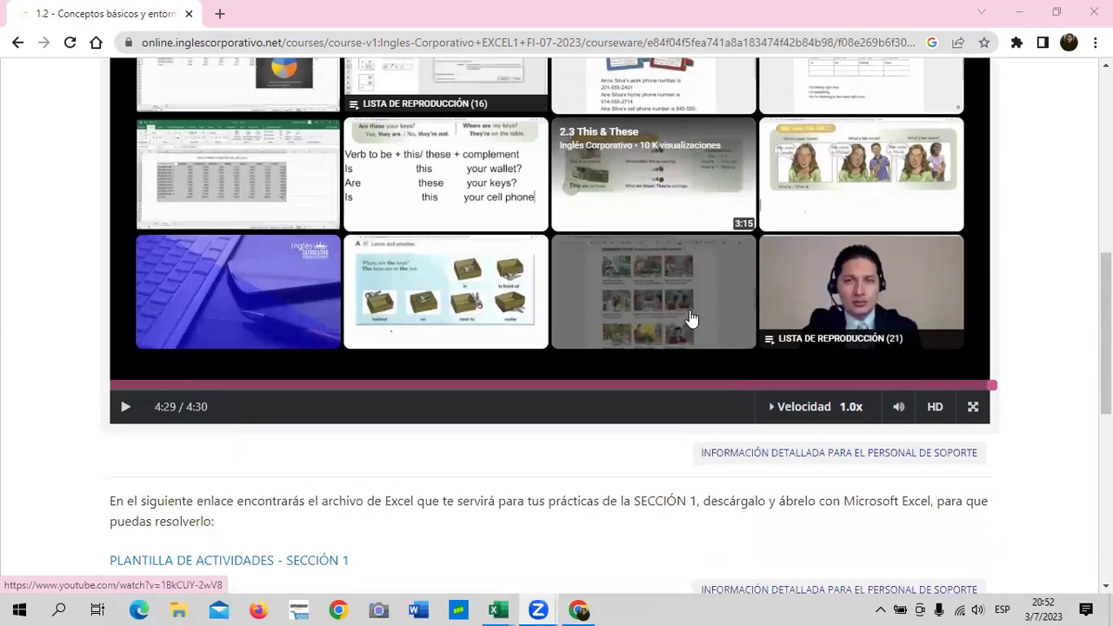
{"action": "scroll", "coordinate": [671, 356], "scroll_direction": "up", "scroll_amount": 2}
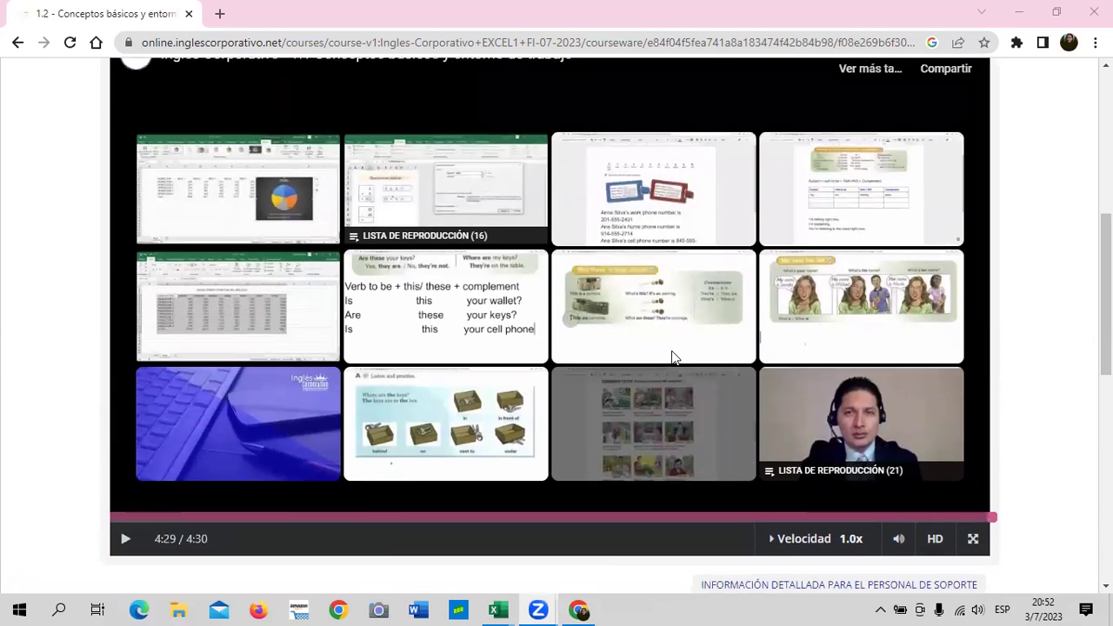
{"action": "scroll", "coordinate": [672, 356], "scroll_direction": "up", "scroll_amount": 2}
{"action": "scroll", "coordinate": [671, 356], "scroll_direction": "up", "scroll_amount": 1}
{"action": "scroll", "coordinate": [673, 357], "scroll_direction": "down", "scroll_amount": 2}
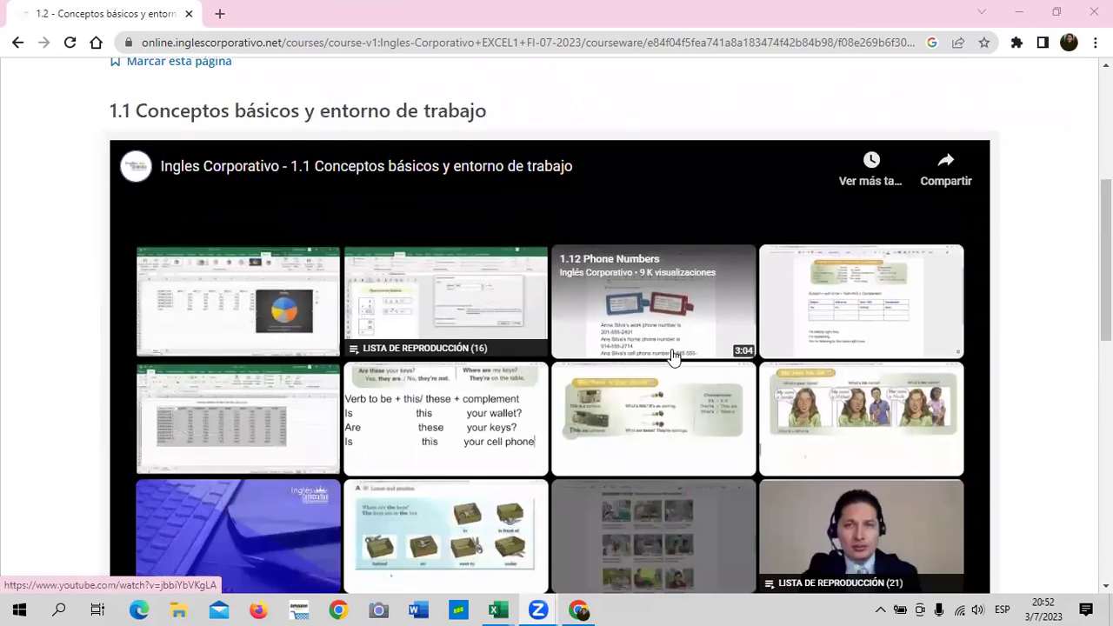
{"action": "scroll", "coordinate": [673, 355], "scroll_direction": "down", "scroll_amount": 2}
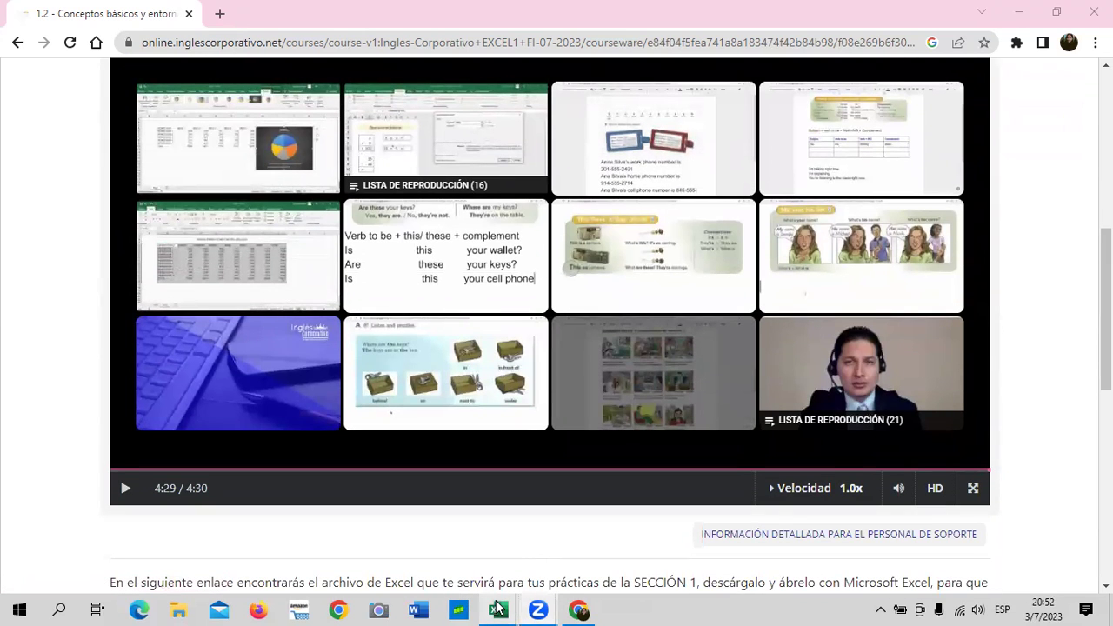
{"action": "mouse_move", "coordinate": [498, 609]}
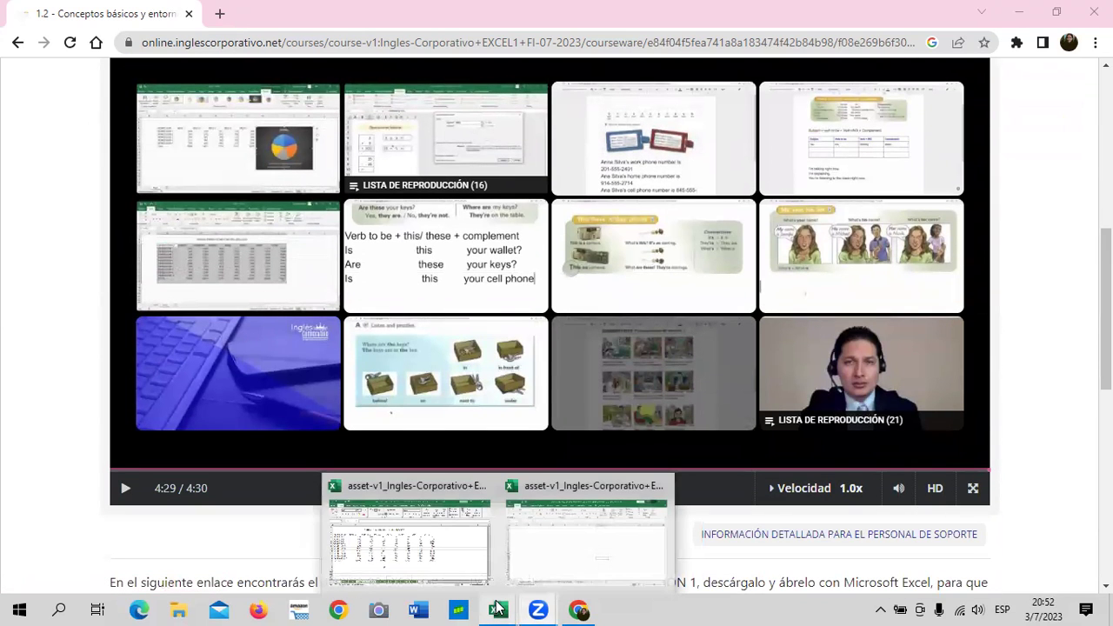
- Open the practice workbook's enero sheet and clear the values in C6:F6
{"action": "left_click", "coordinate": [562, 480]}
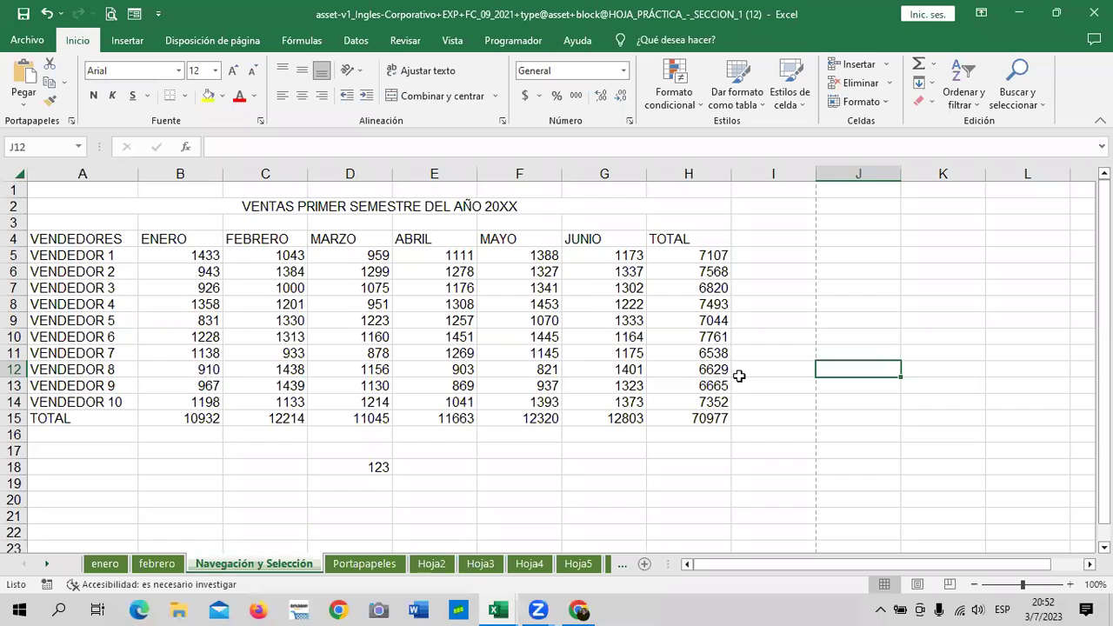
{"action": "left_click", "coordinate": [96, 567]}
{"action": "left_click_drag", "start_coordinate": [251, 269], "coordinate": [450, 270]}
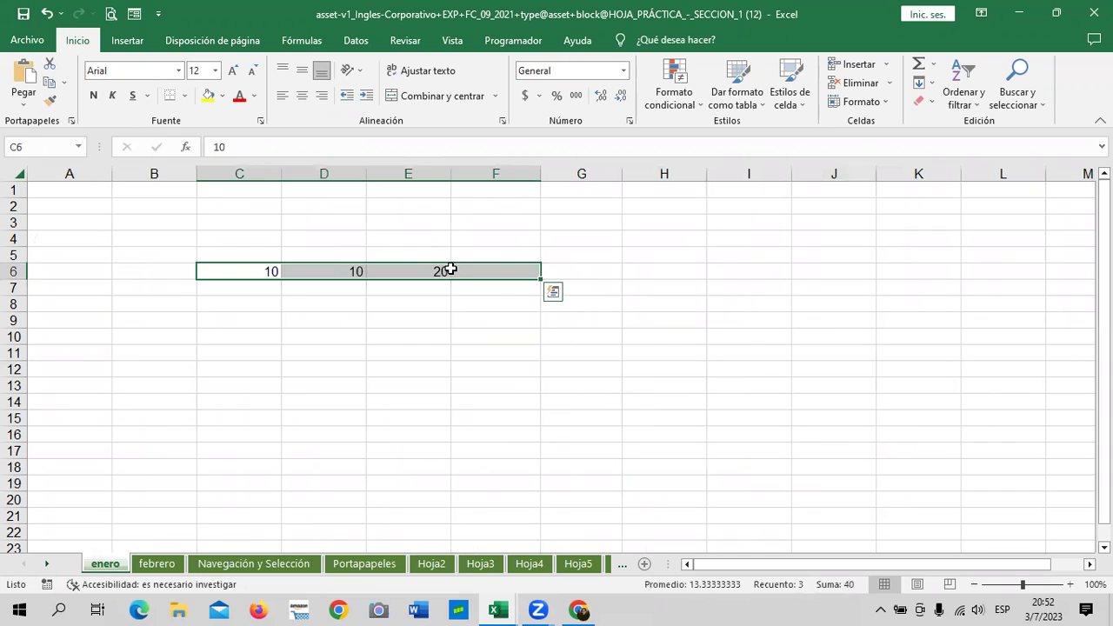
{"action": "key", "text": "Delete"}
{"action": "left_click", "coordinate": [294, 356]}
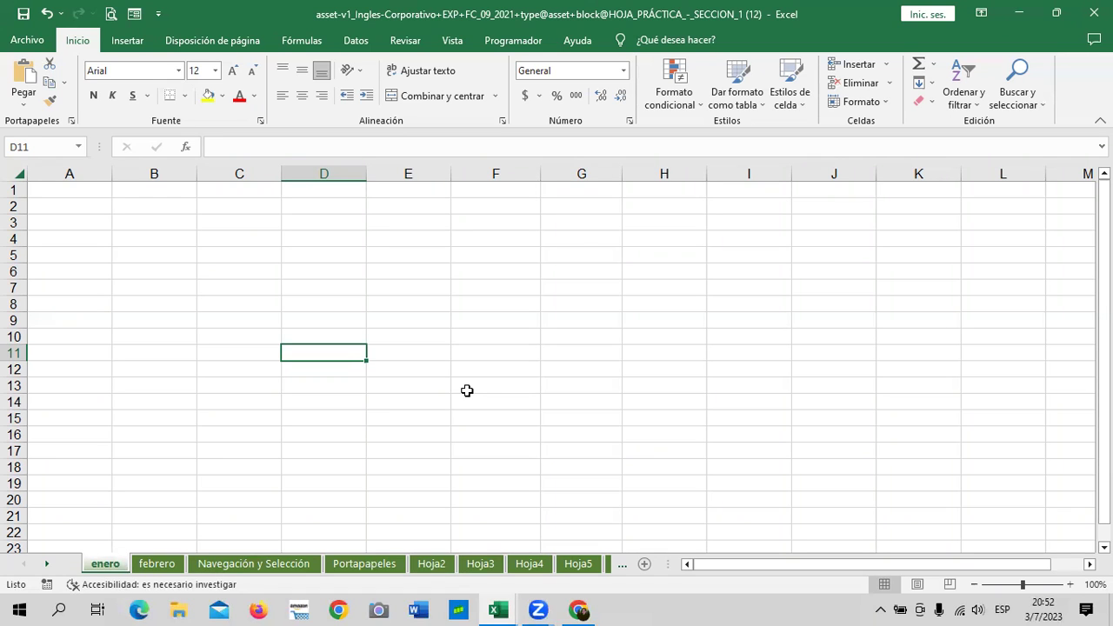
{"action": "left_click", "coordinate": [491, 255]}
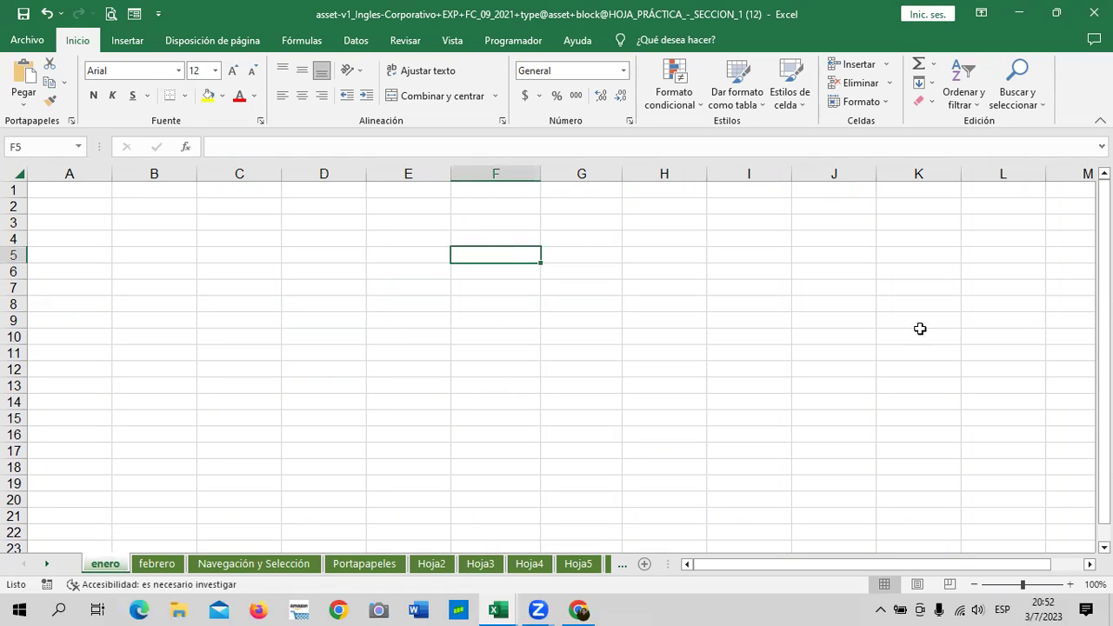
{"action": "left_click", "coordinate": [285, 318]}
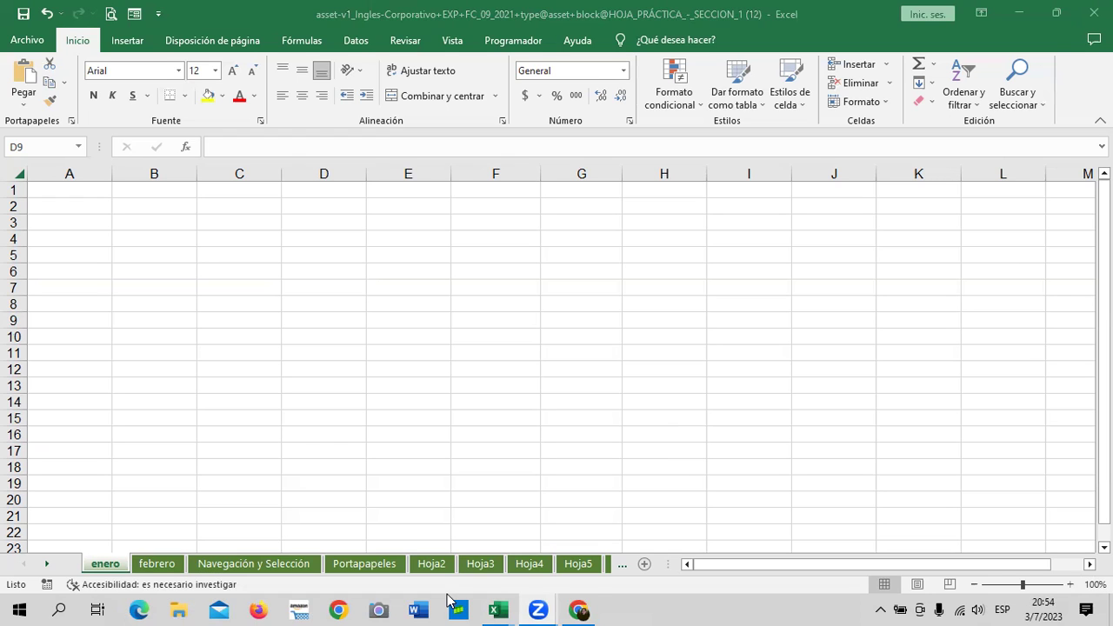
- Return to the course site and open the 1.5 Laboratorio quiz unit
{"action": "mouse_move", "coordinate": [578, 610]}
{"action": "left_click", "coordinate": [580, 548]}
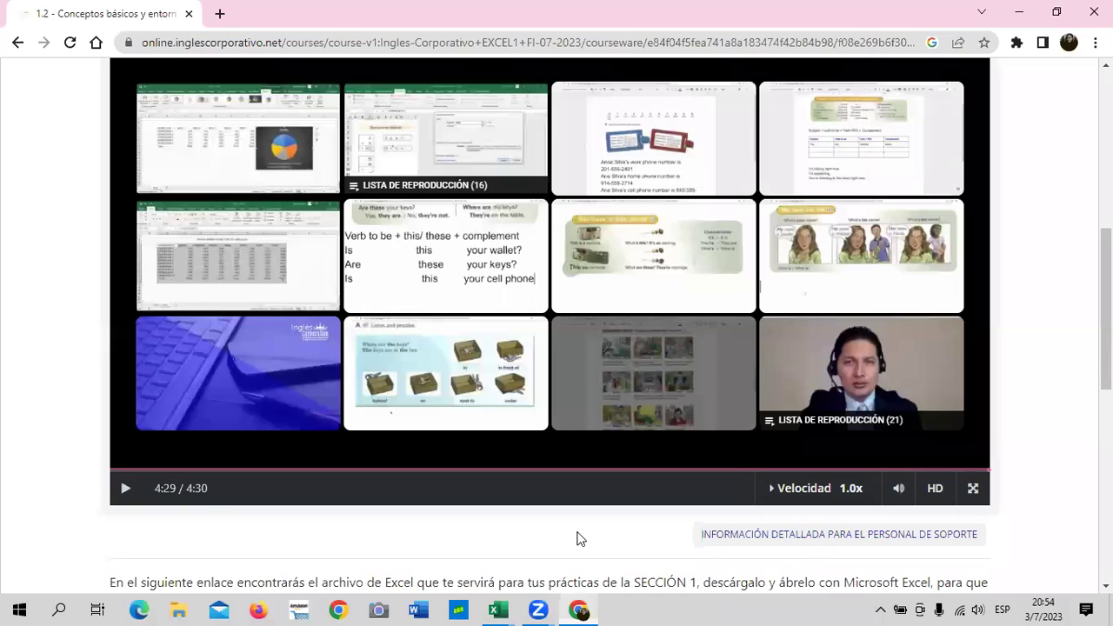
{"action": "scroll", "coordinate": [427, 248], "scroll_direction": "up", "scroll_amount": 3}
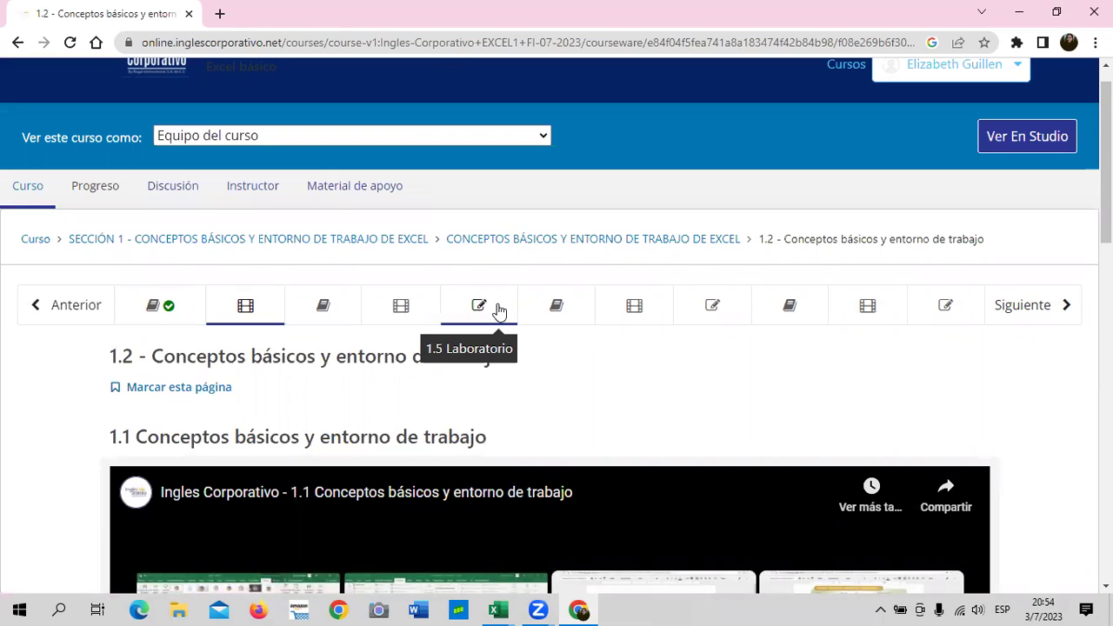
{"action": "left_click", "coordinate": [709, 309]}
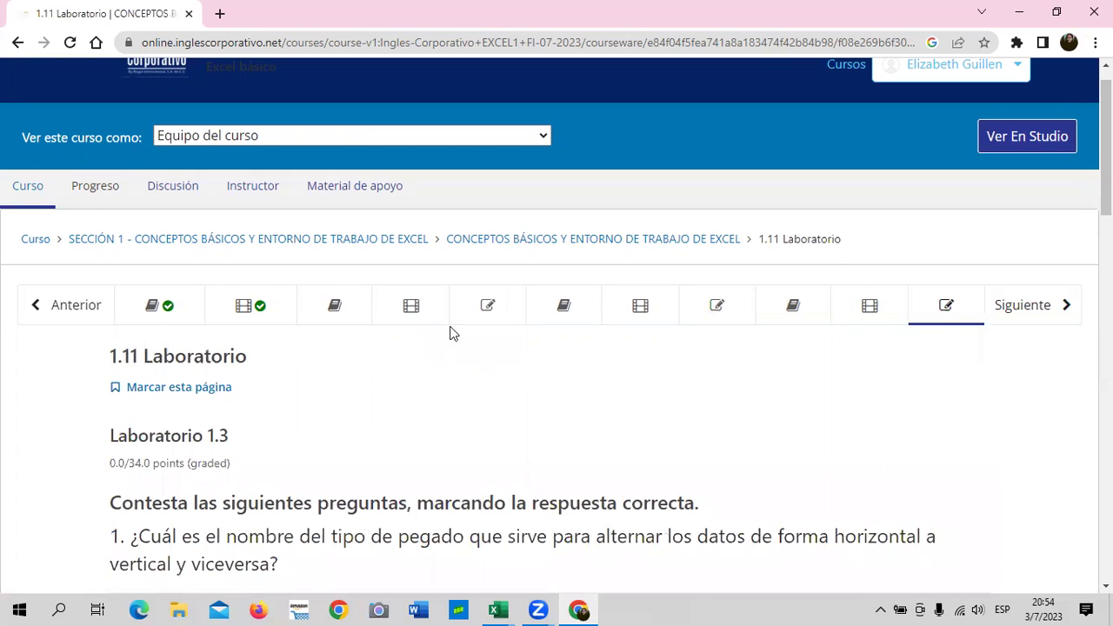
{"action": "left_click", "coordinate": [503, 307]}
- Review the four Laboratorio 1.1 questions, then move to the 1.8 Laboratorio unit
{"action": "scroll", "coordinate": [502, 300], "scroll_direction": "down", "scroll_amount": 3}
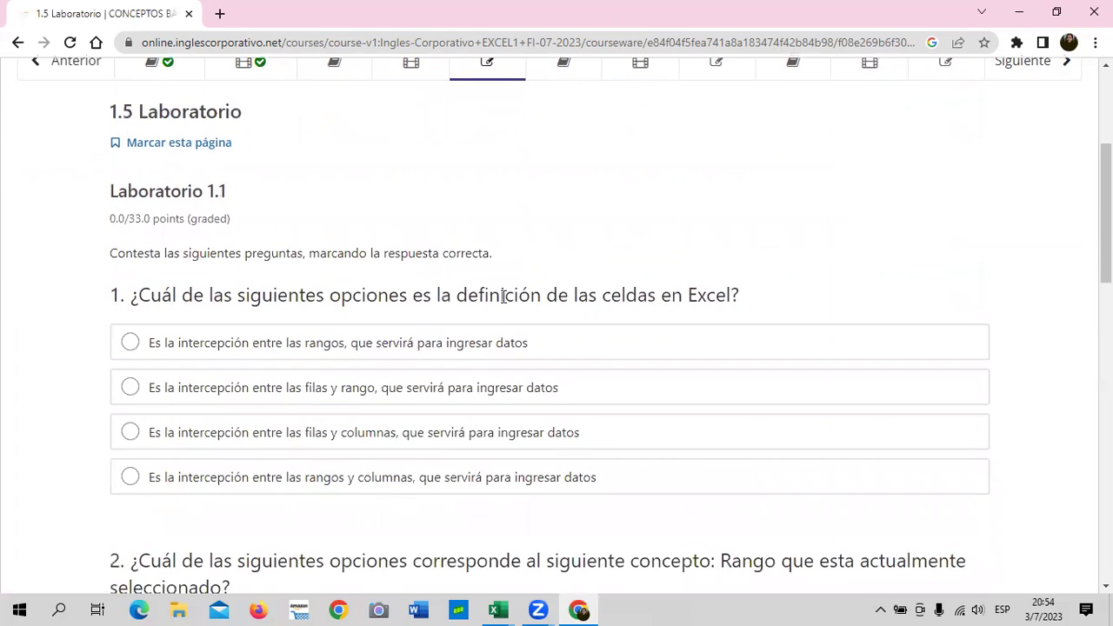
{"action": "scroll", "coordinate": [503, 296], "scroll_direction": "down", "scroll_amount": 2}
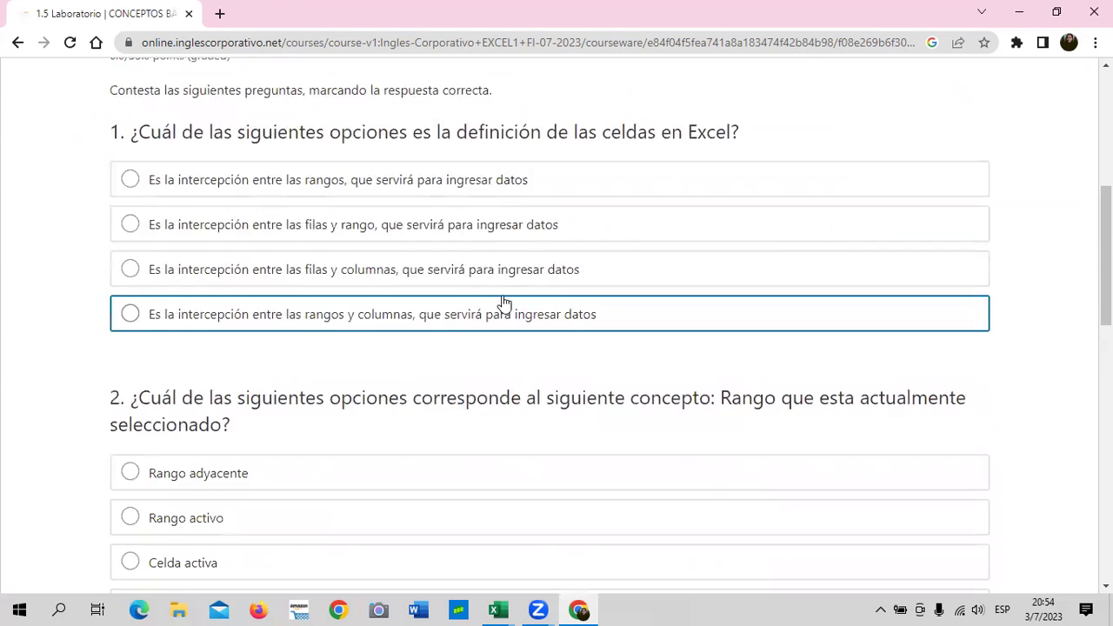
{"action": "scroll", "coordinate": [503, 301], "scroll_direction": "down", "scroll_amount": 3}
{"action": "scroll", "coordinate": [503, 302], "scroll_direction": "down", "scroll_amount": 3}
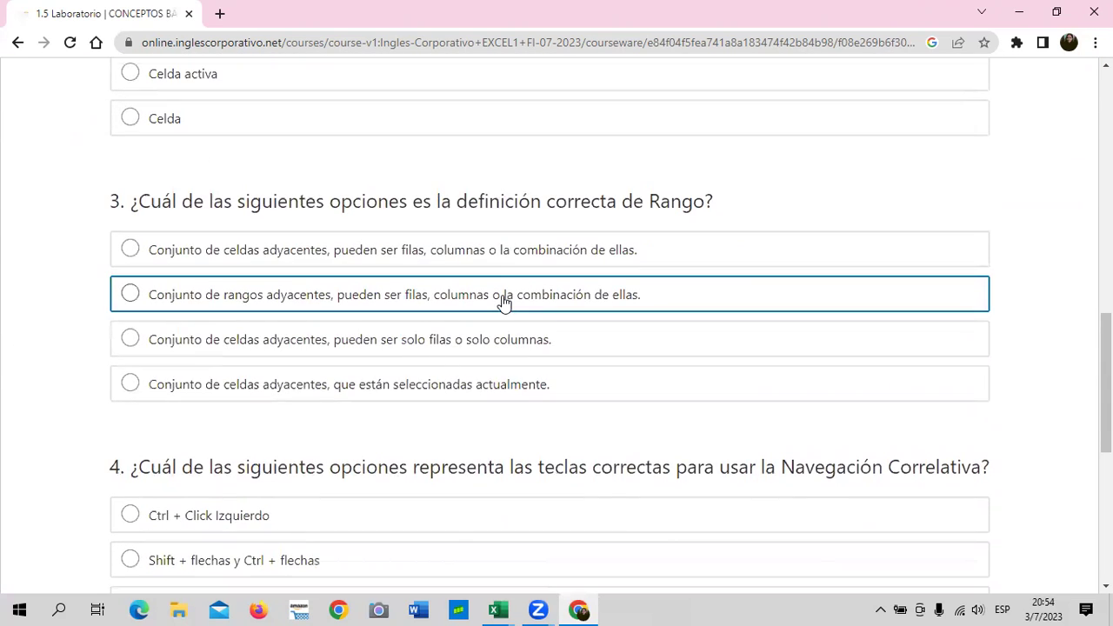
{"action": "scroll", "coordinate": [502, 300], "scroll_direction": "down", "scroll_amount": 1}
{"action": "scroll", "coordinate": [502, 300], "scroll_direction": "down", "scroll_amount": 2}
{"action": "scroll", "coordinate": [503, 300], "scroll_direction": "down", "scroll_amount": 2}
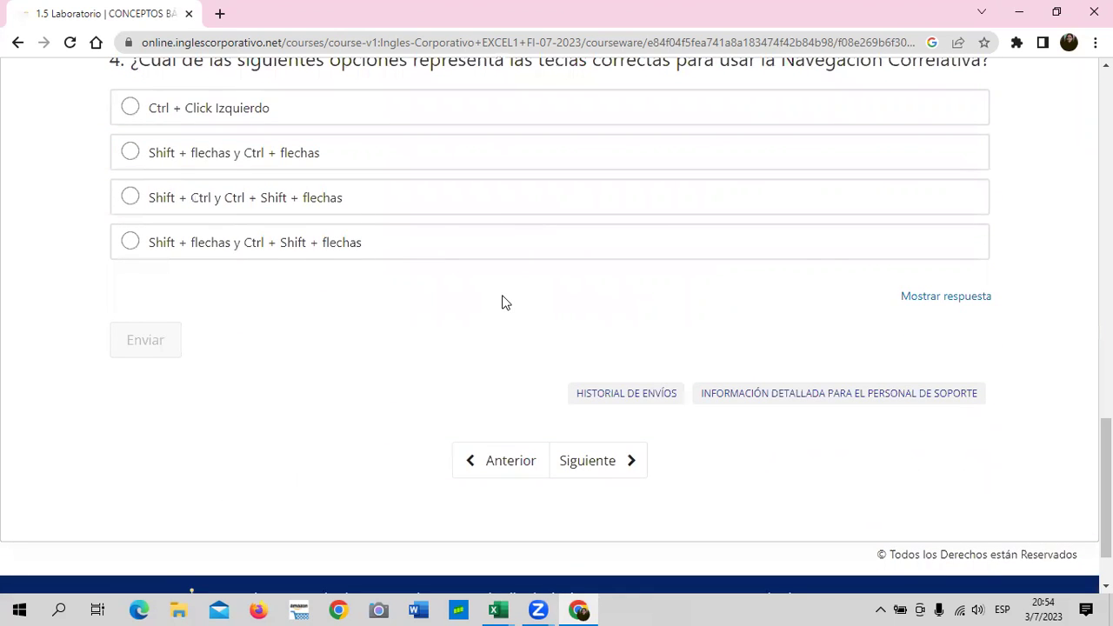
{"action": "scroll", "coordinate": [503, 302], "scroll_direction": "up", "scroll_amount": 2}
{"action": "scroll", "coordinate": [500, 300], "scroll_direction": "up", "scroll_amount": 5}
{"action": "scroll", "coordinate": [501, 301], "scroll_direction": "up", "scroll_amount": 4}
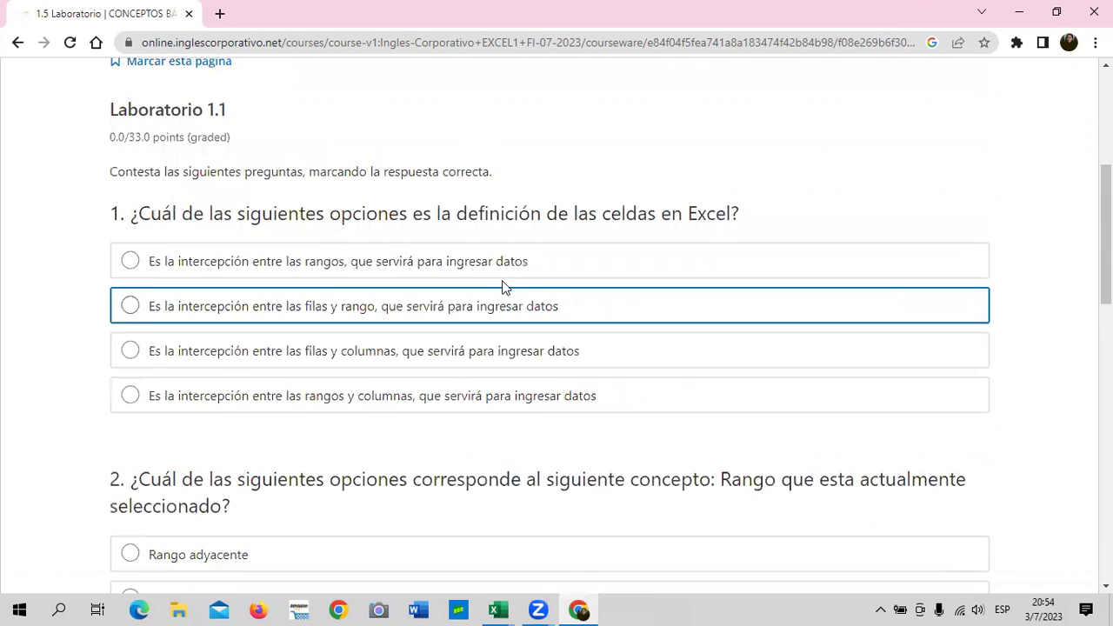
{"action": "scroll", "coordinate": [475, 270], "scroll_direction": "up", "scroll_amount": 2}
{"action": "scroll", "coordinate": [462, 263], "scroll_direction": "up", "scroll_amount": 1}
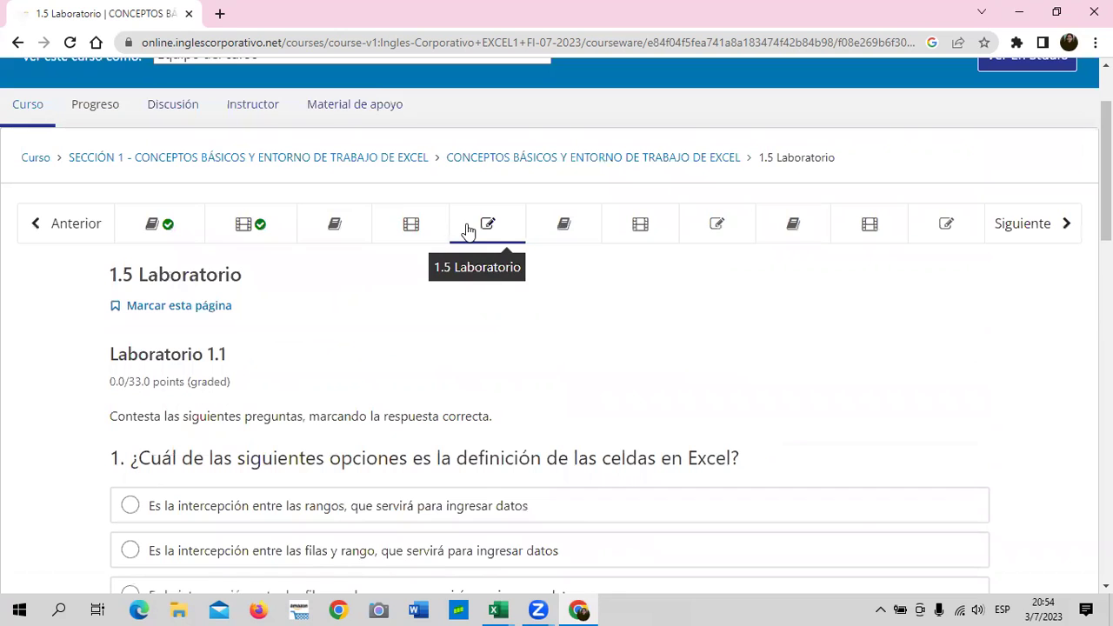
{"action": "left_click", "coordinate": [691, 227]}
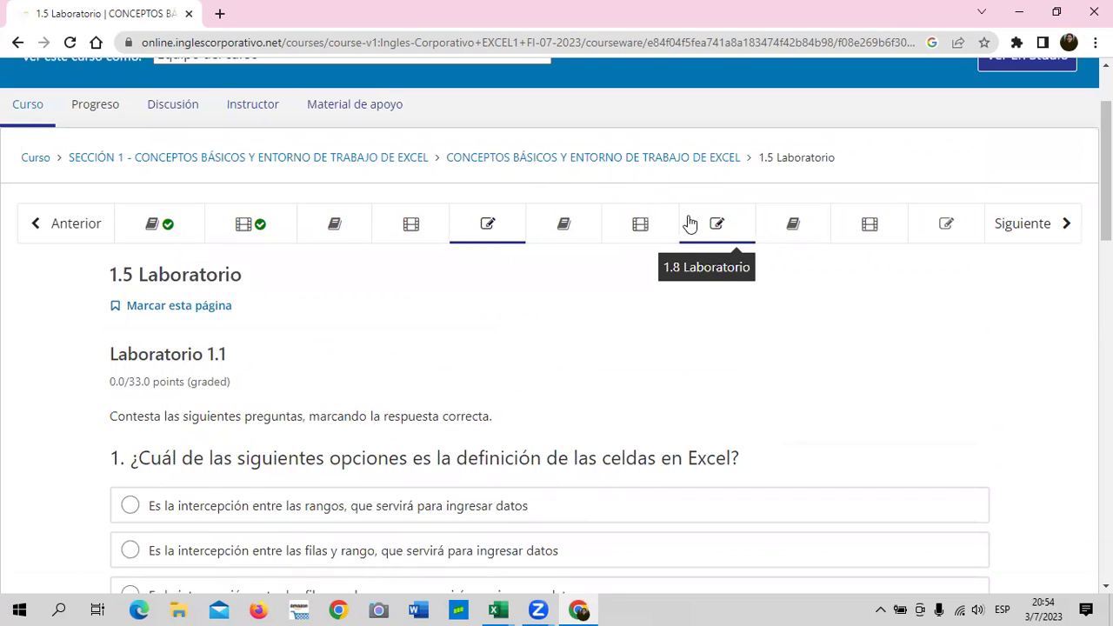
- Open the 1.11 Laboratorio page and read through the 34-point Laboratorio 1.3 paste-types questions
{"action": "left_click", "coordinate": [922, 227]}
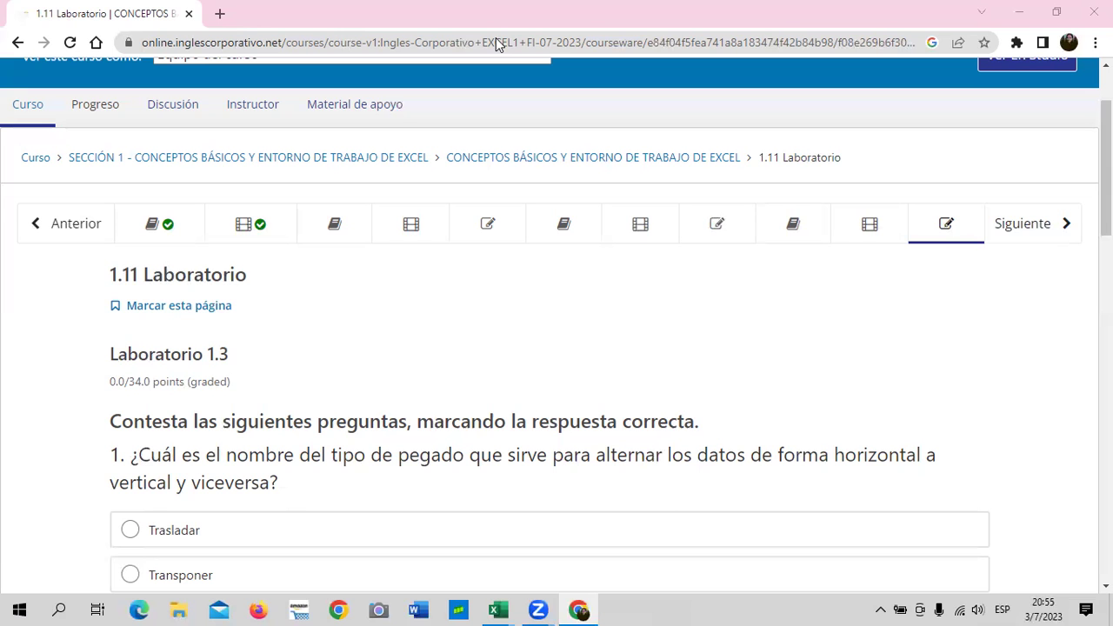
{"action": "scroll", "coordinate": [377, 326], "scroll_direction": "down", "scroll_amount": 4}
{"action": "scroll", "coordinate": [373, 442], "scroll_direction": "down", "scroll_amount": 5}
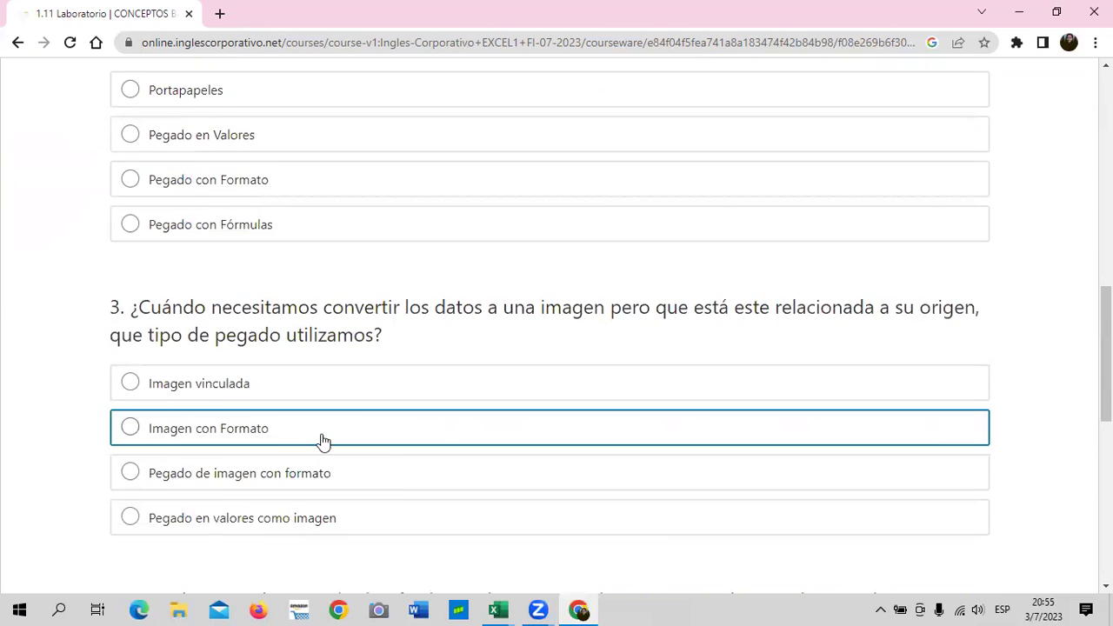
{"action": "scroll", "coordinate": [199, 415], "scroll_direction": "down", "scroll_amount": 2}
{"action": "scroll", "coordinate": [223, 460], "scroll_direction": "down", "scroll_amount": 1}
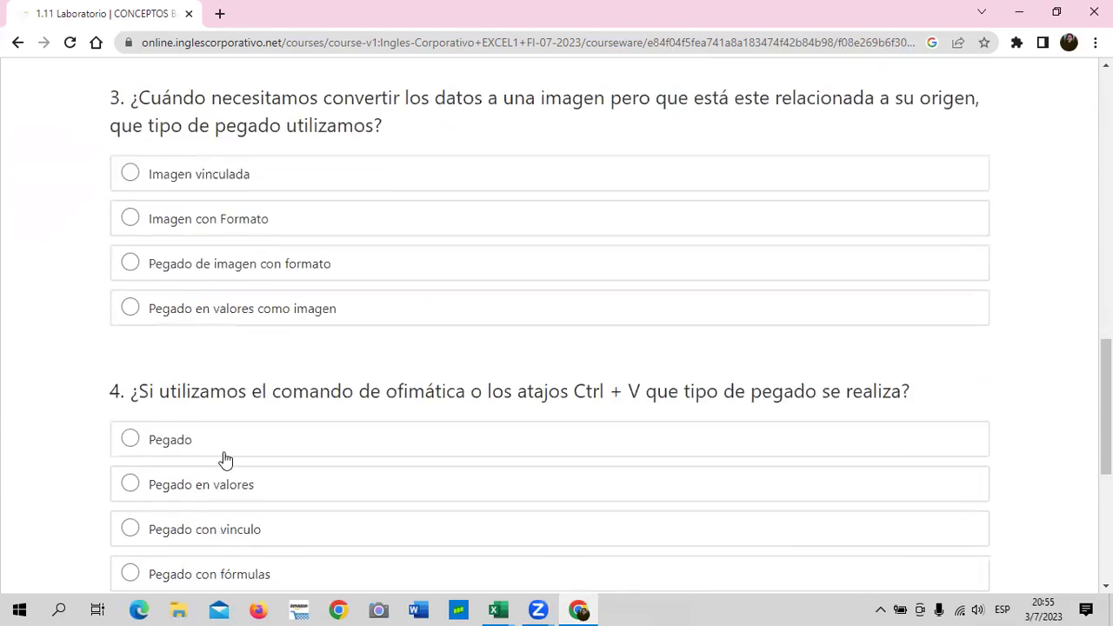
{"action": "scroll", "coordinate": [224, 459], "scroll_direction": "down", "scroll_amount": 5}
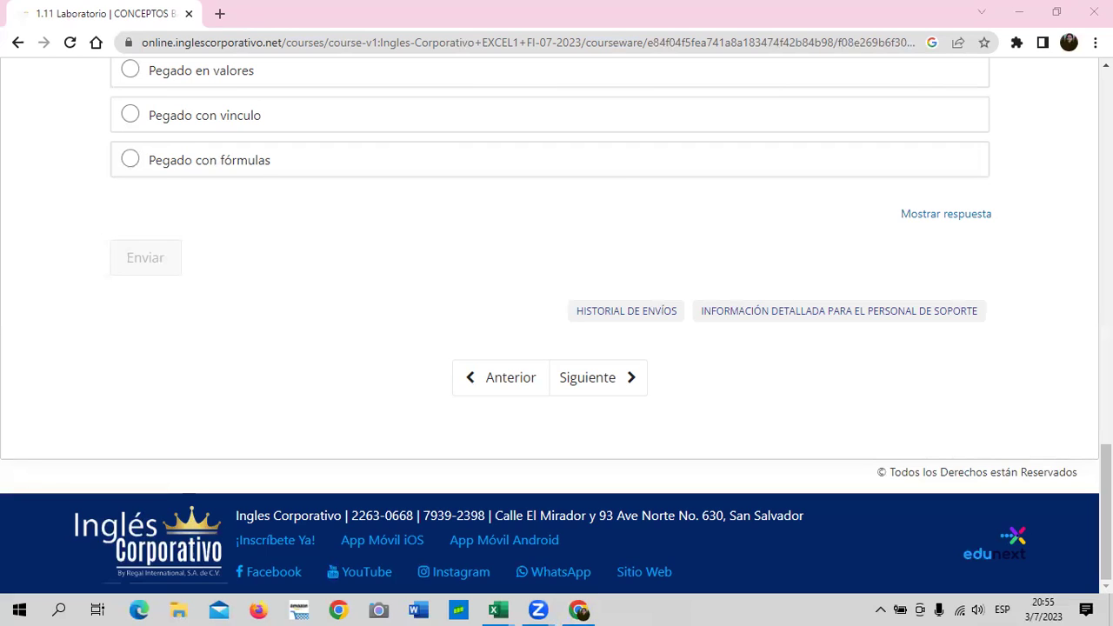
{"action": "scroll", "coordinate": [586, 240], "scroll_direction": "up", "scroll_amount": 1}
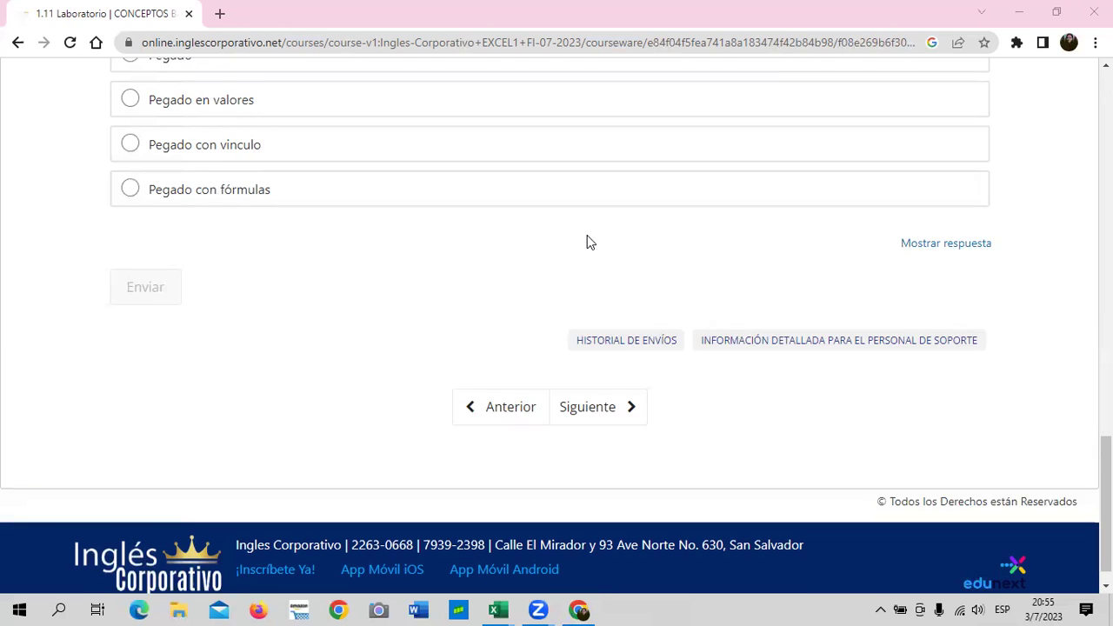
{"action": "scroll", "coordinate": [587, 236], "scroll_direction": "up", "scroll_amount": 1}
{"action": "scroll", "coordinate": [587, 236], "scroll_direction": "up", "scroll_amount": 2}
{"action": "scroll", "coordinate": [587, 242], "scroll_direction": "up", "scroll_amount": 3}
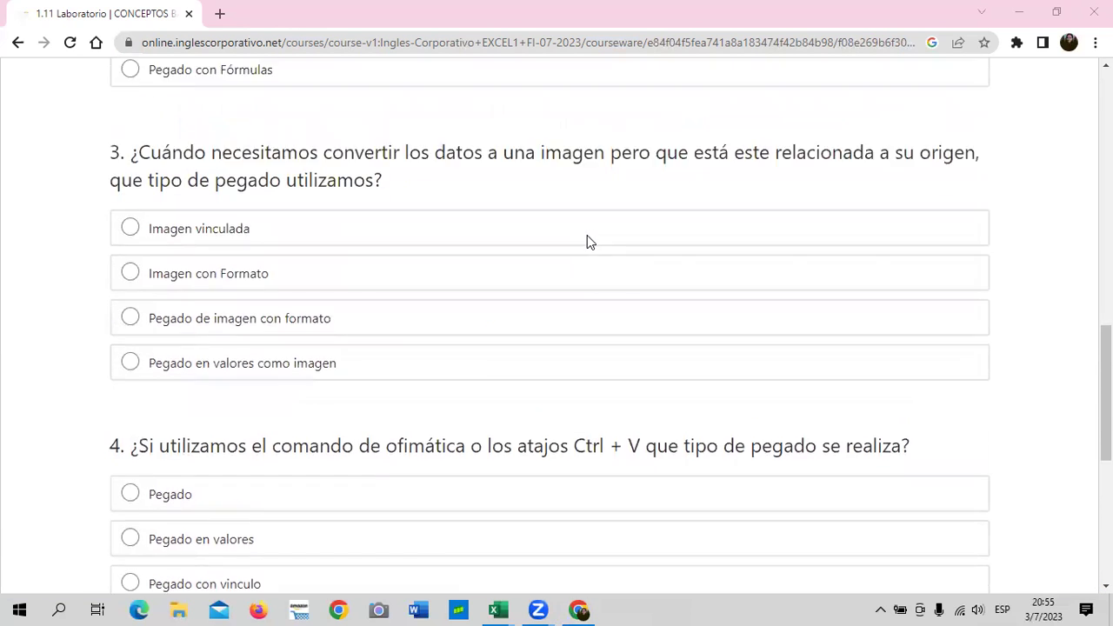
{"action": "scroll", "coordinate": [587, 242], "scroll_direction": "up", "scroll_amount": 3}
{"action": "scroll", "coordinate": [587, 242], "scroll_direction": "up", "scroll_amount": 4}
{"action": "scroll", "coordinate": [588, 242], "scroll_direction": "up", "scroll_amount": 3}
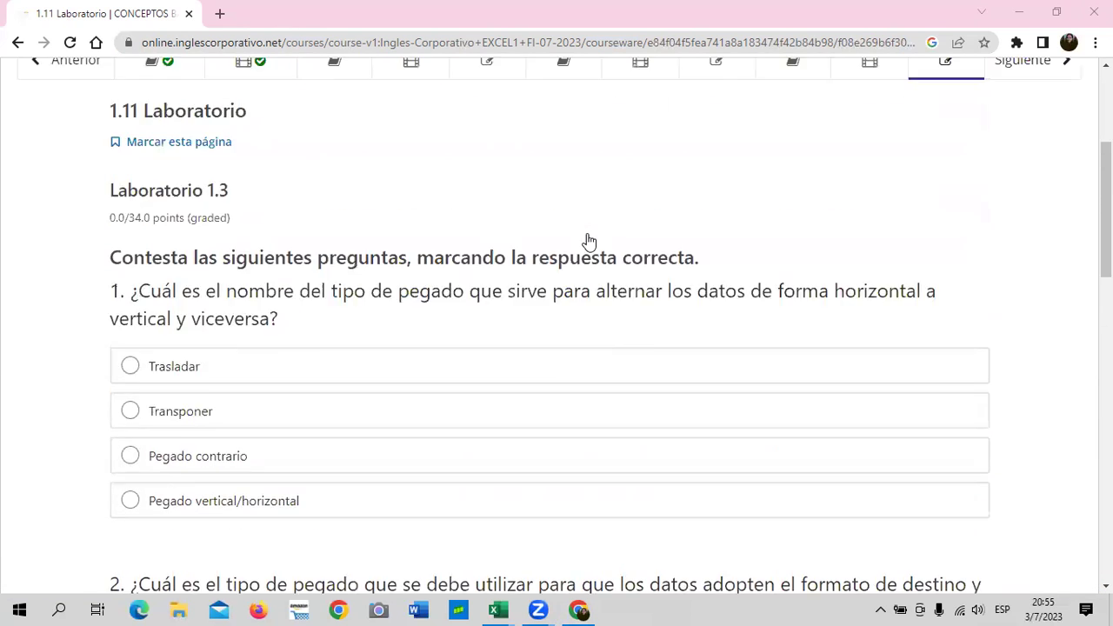
{"action": "scroll", "coordinate": [588, 242], "scroll_direction": "up", "scroll_amount": 1}
{"action": "scroll", "coordinate": [588, 242], "scroll_direction": "up", "scroll_amount": 2}
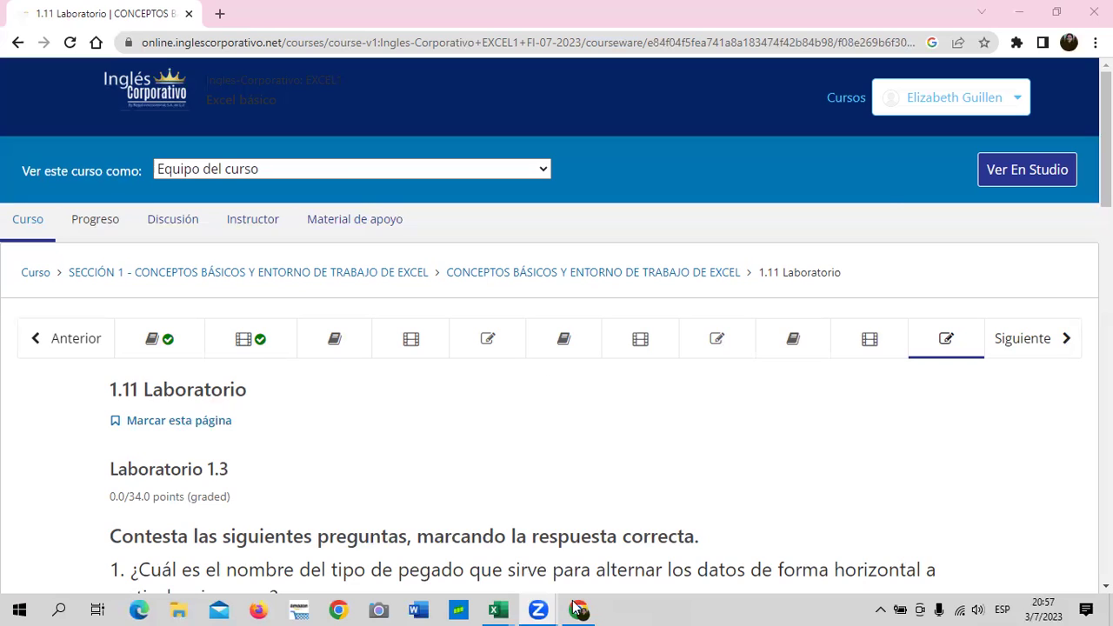
- Show the Curso outline with SECCIÓN 1 collapsed, then go to the Cursos list
{"action": "left_click", "coordinate": [33, 223]}
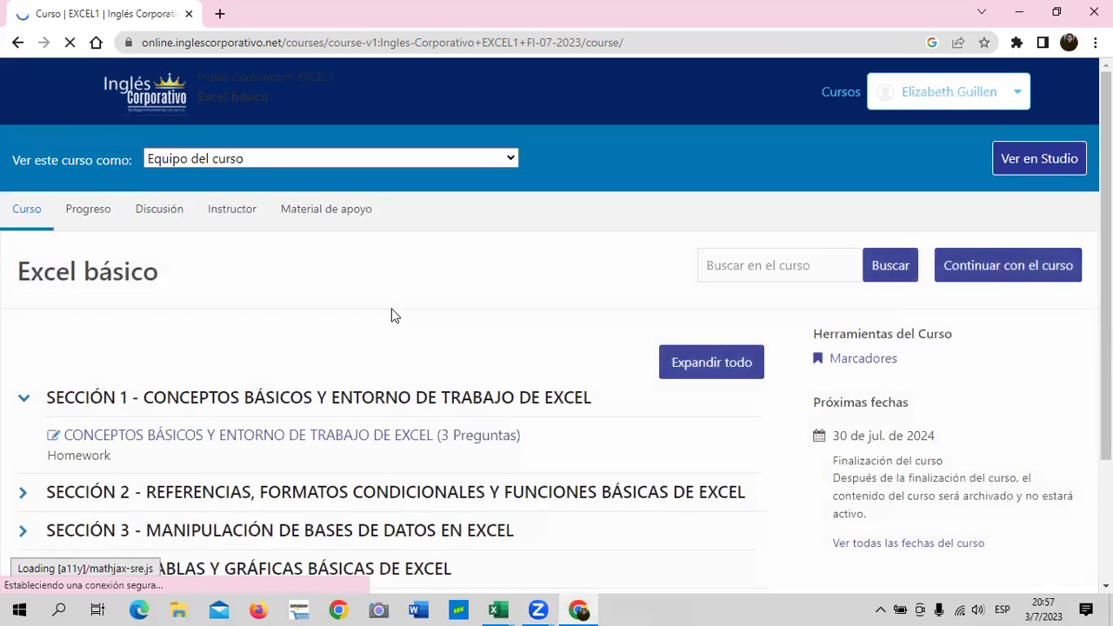
{"action": "left_click", "coordinate": [24, 400]}
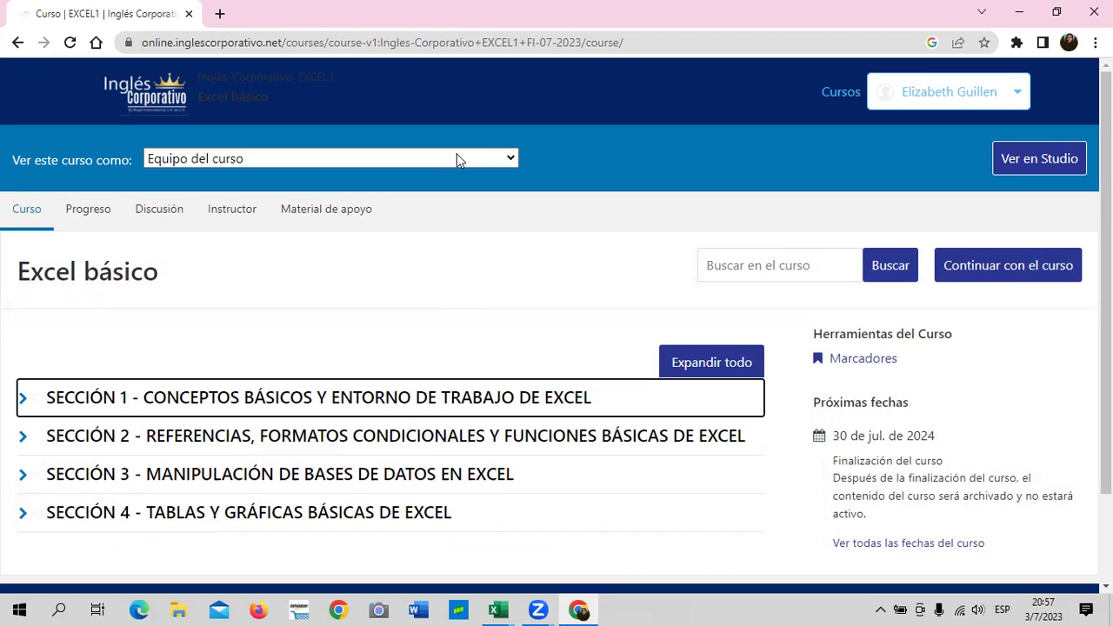
{"action": "left_click", "coordinate": [841, 93]}
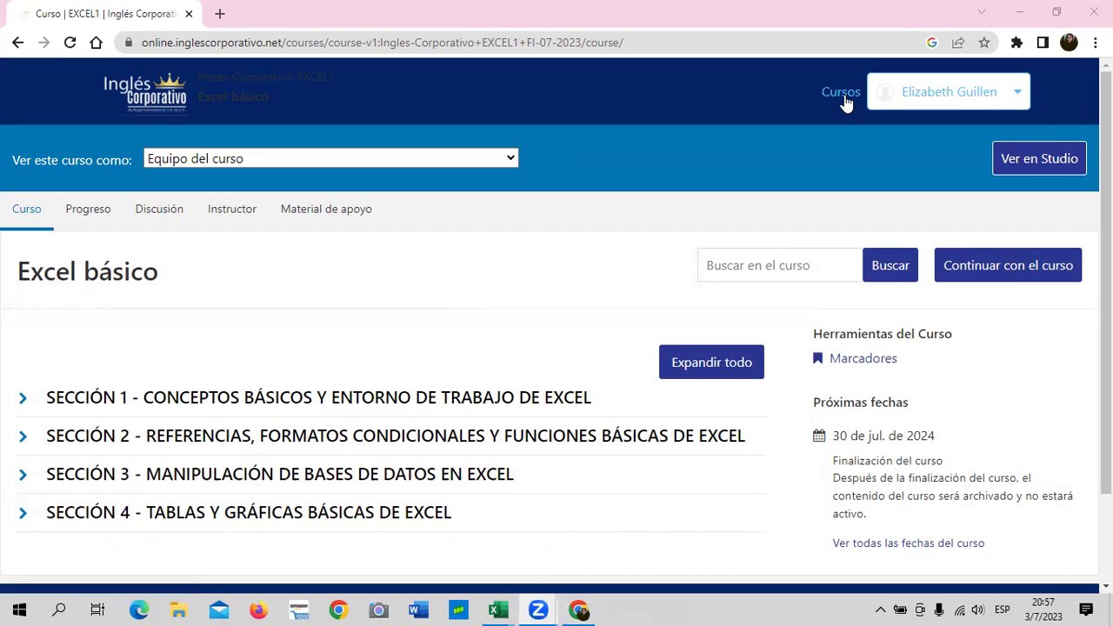